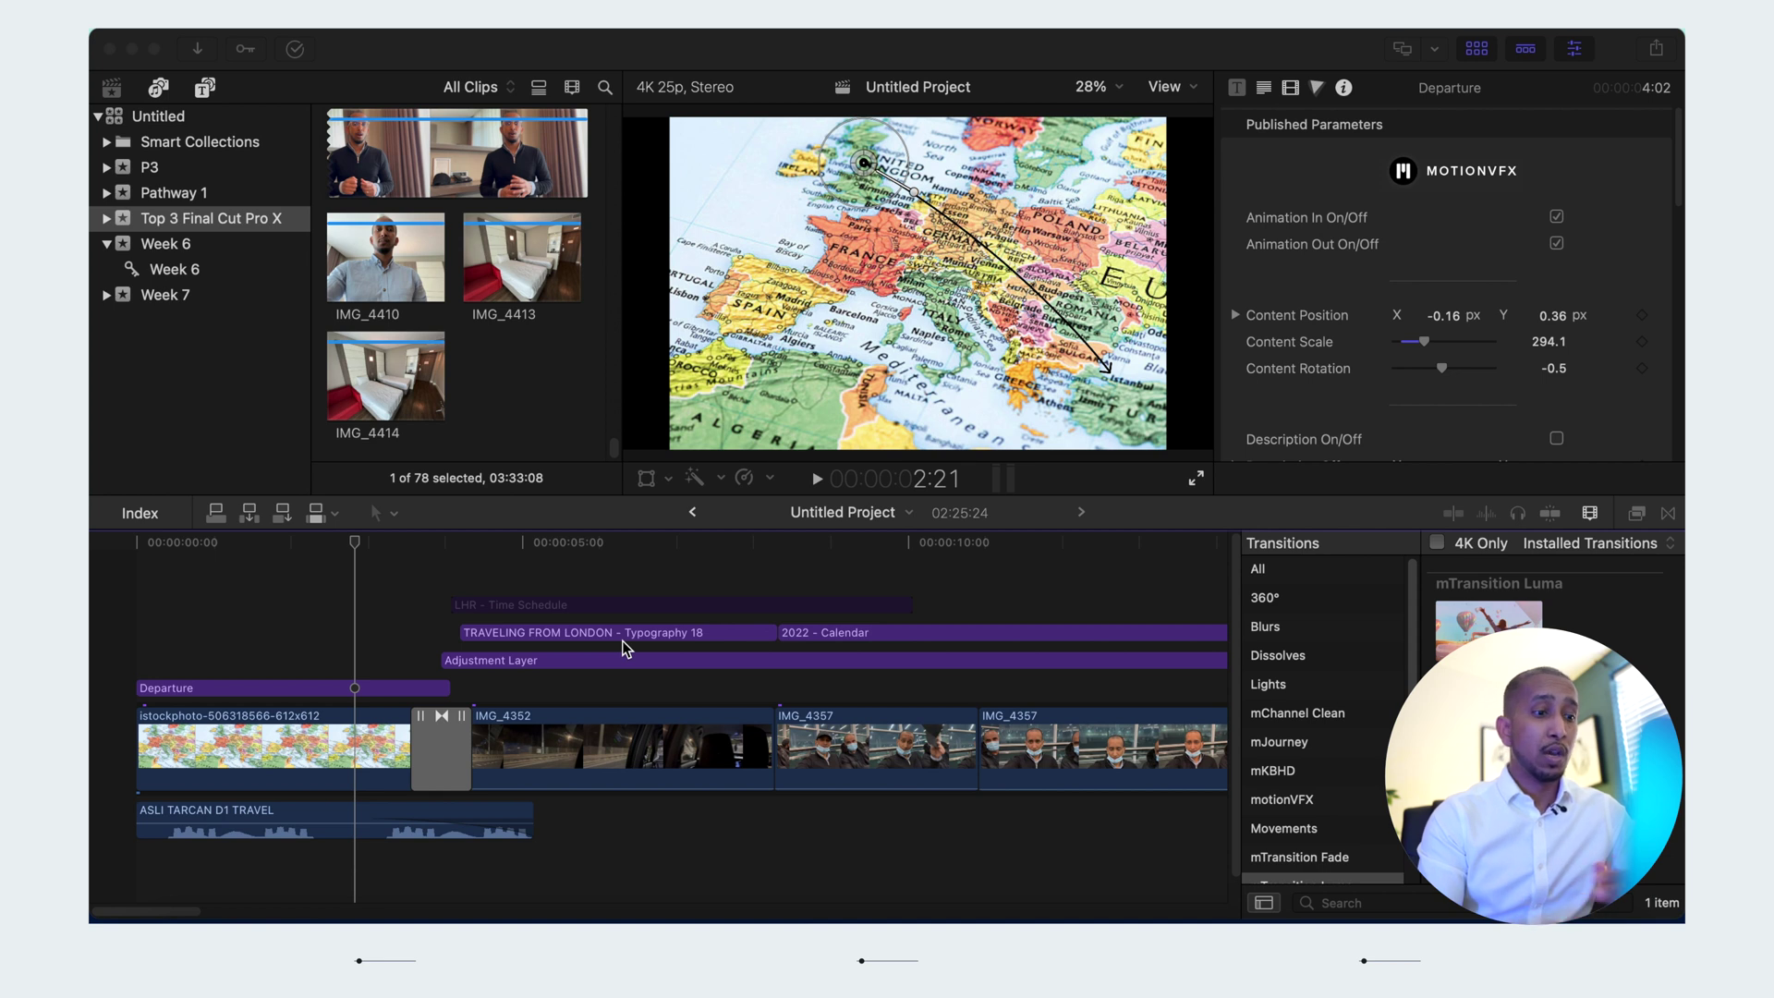
Select the map photo clip and the Departure title clip in the timeline
scroll(623, 641, "down", 2)
left_click(140, 608)
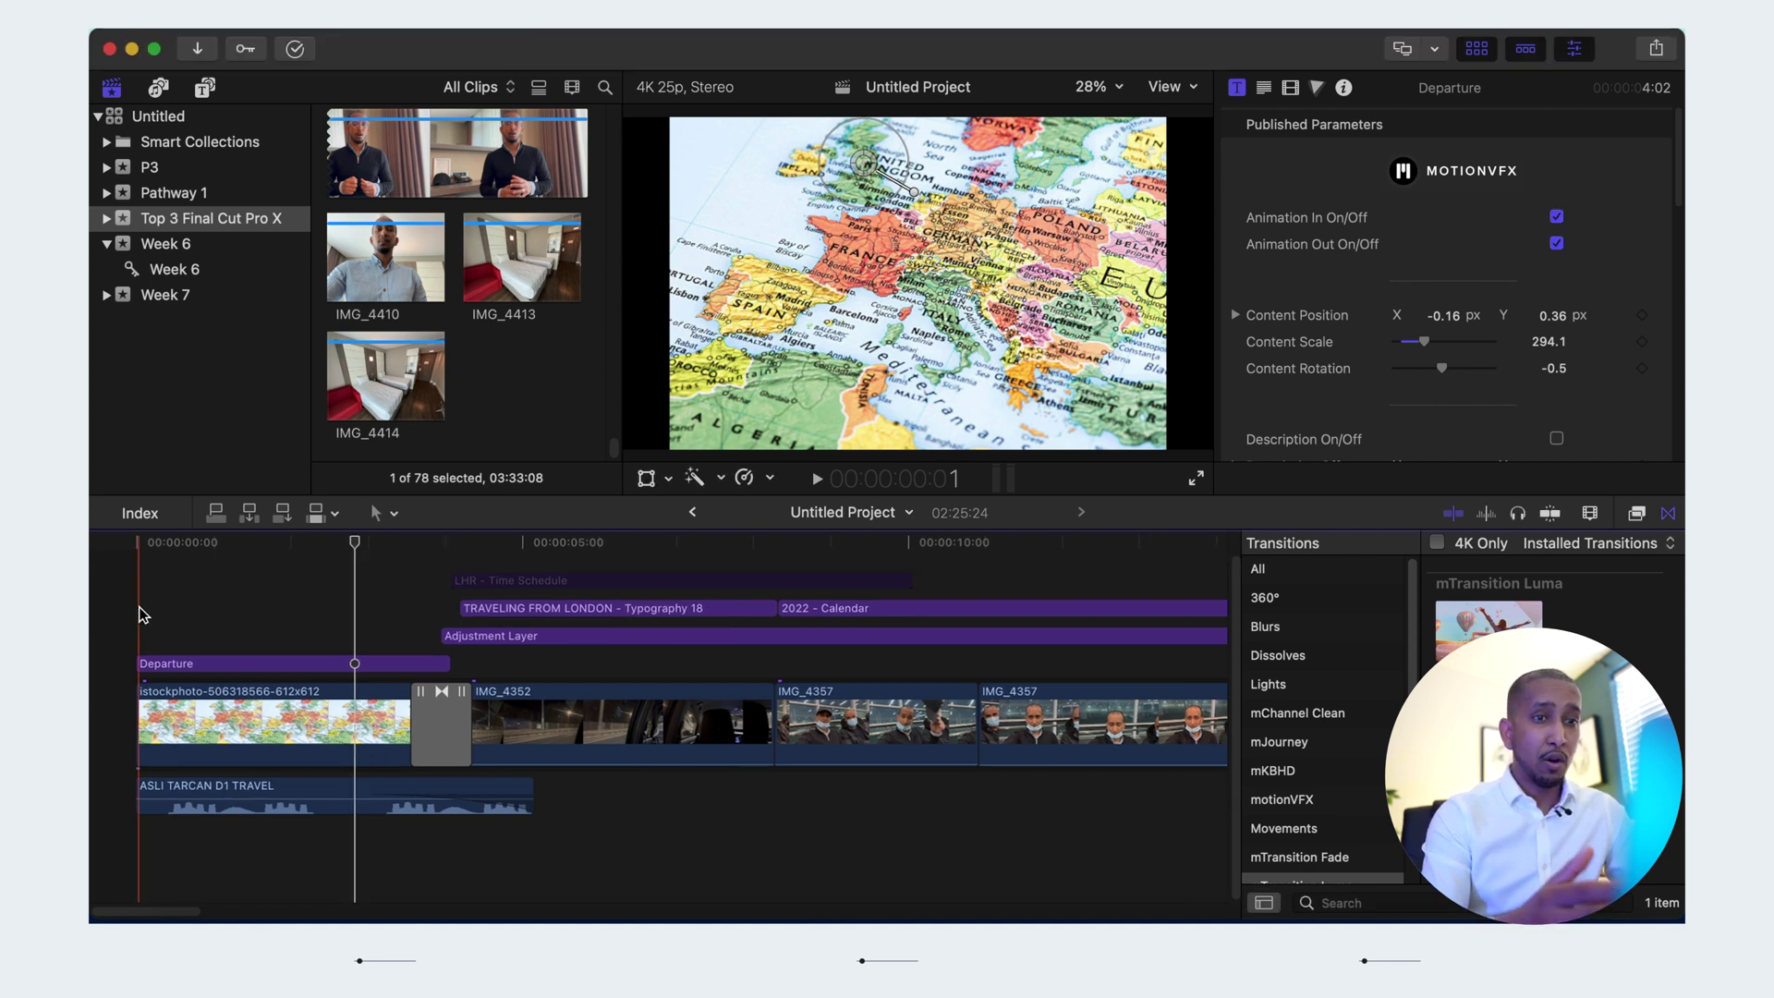
left_click(135, 598)
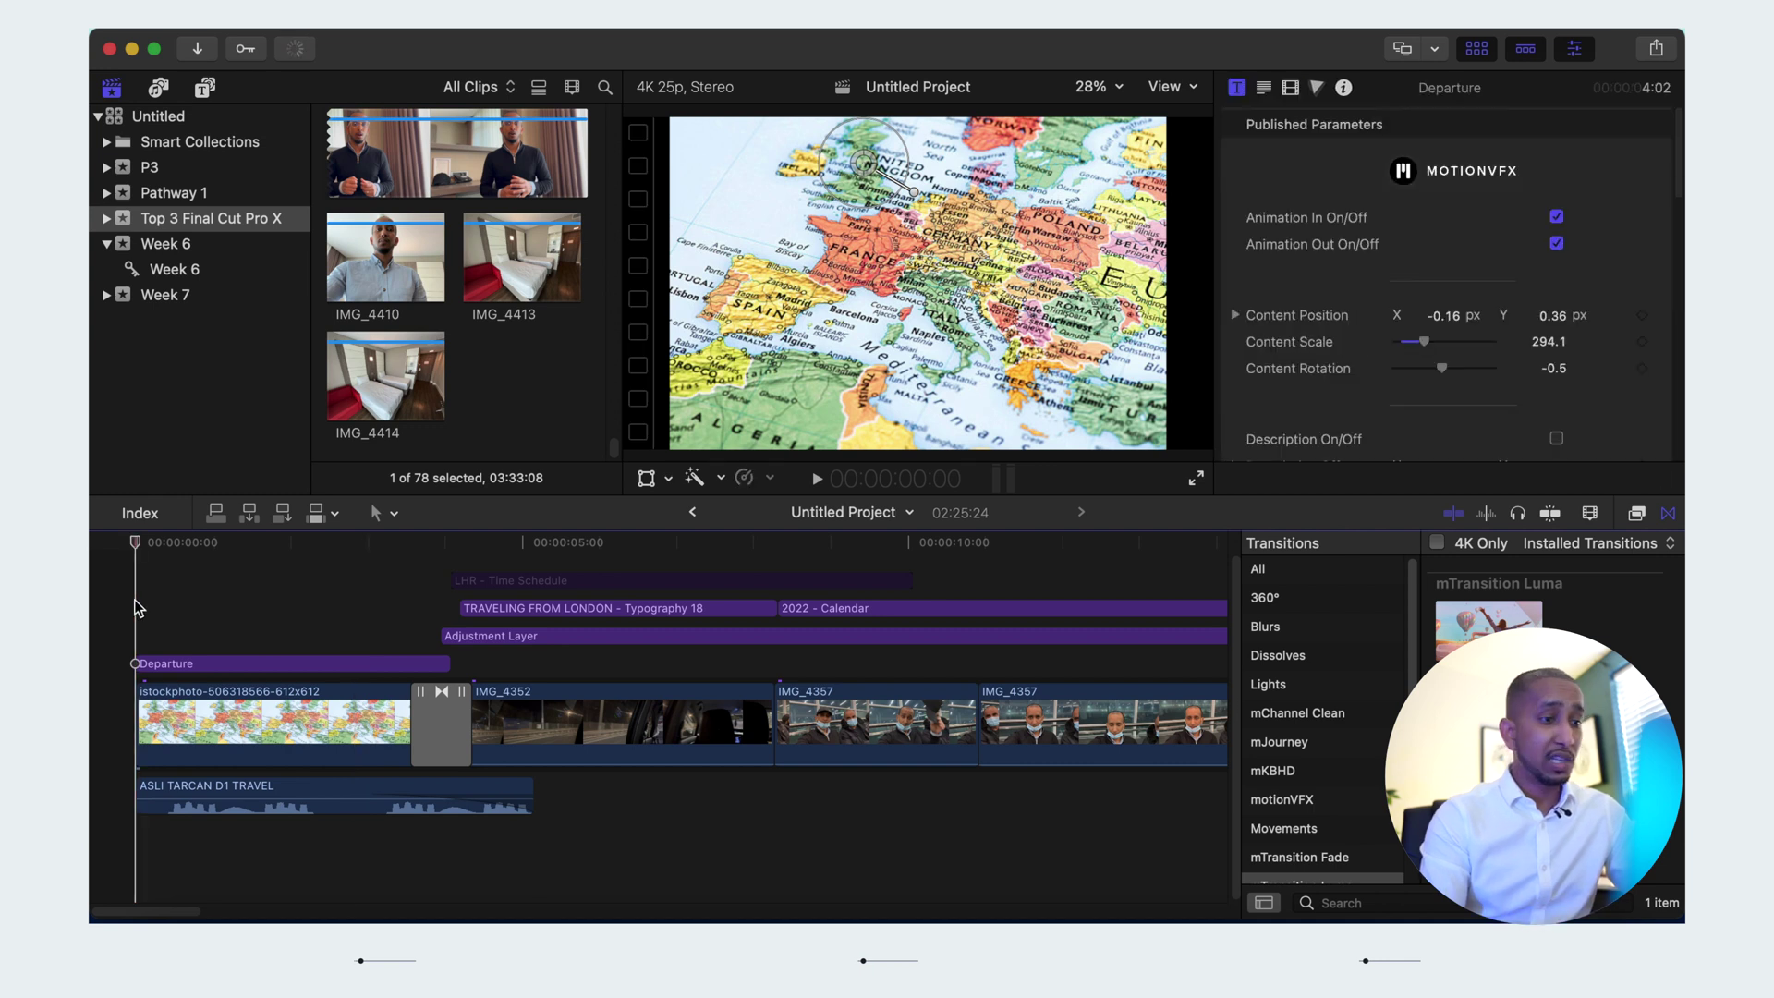
left_click(187, 712)
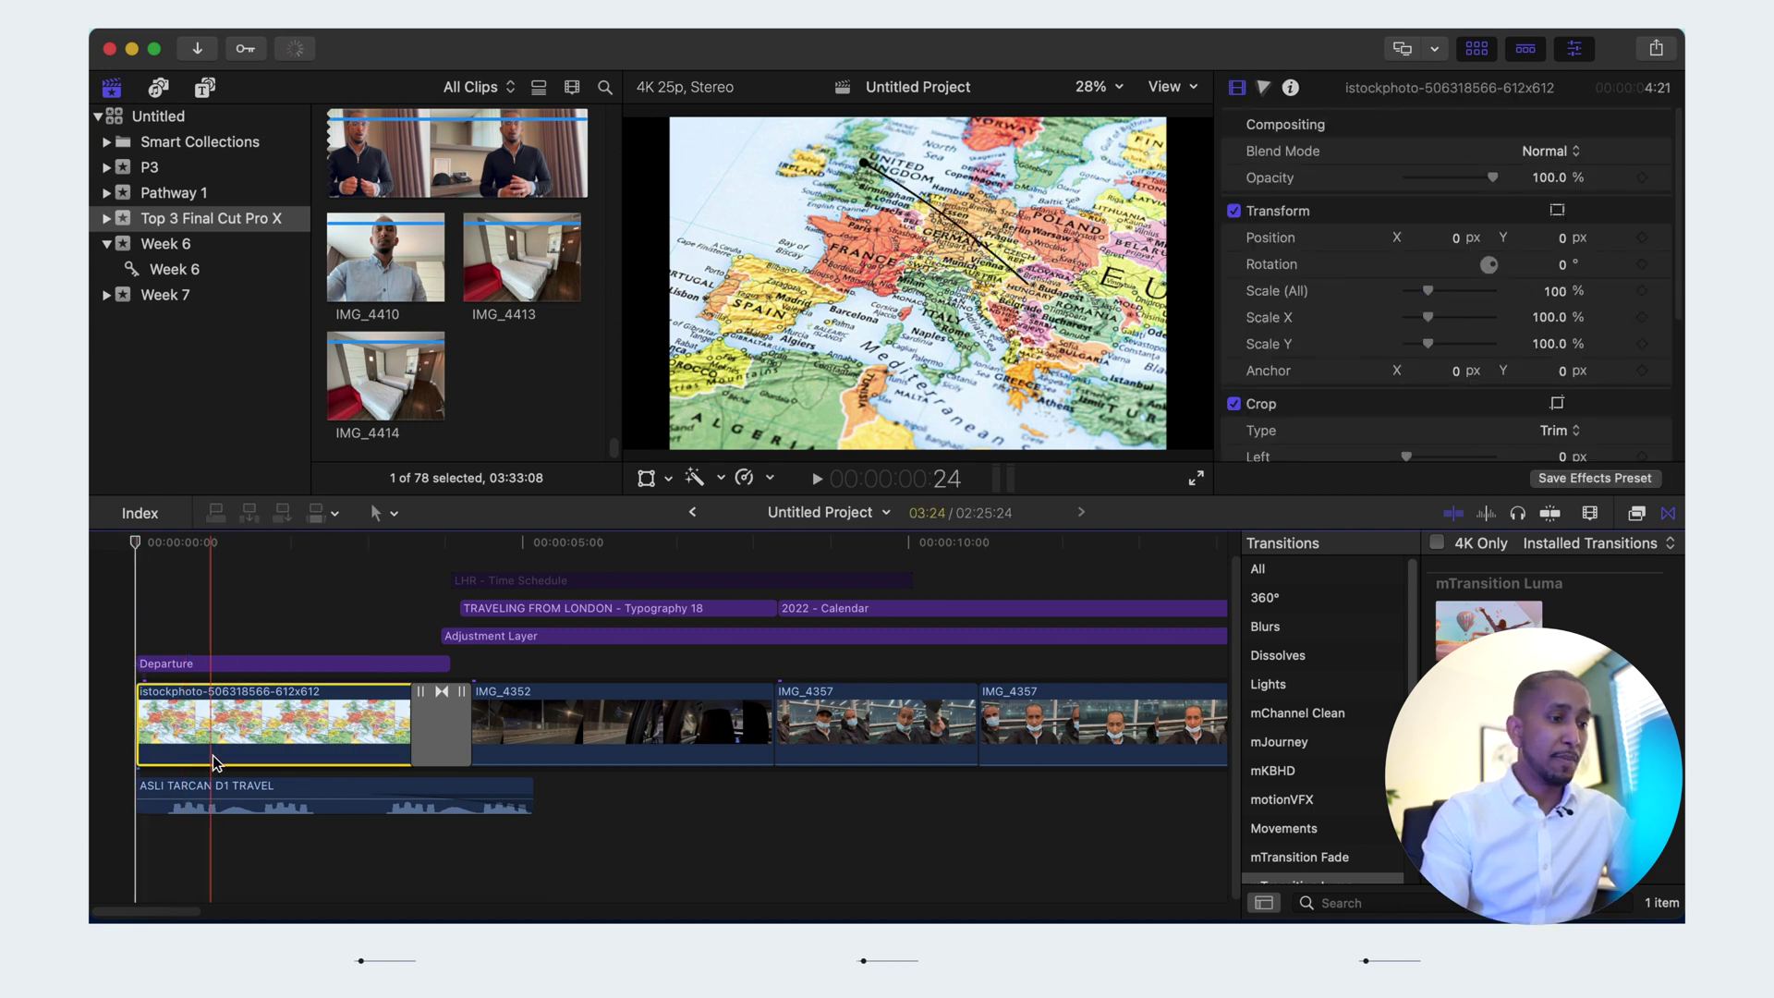
left_click(186, 665)
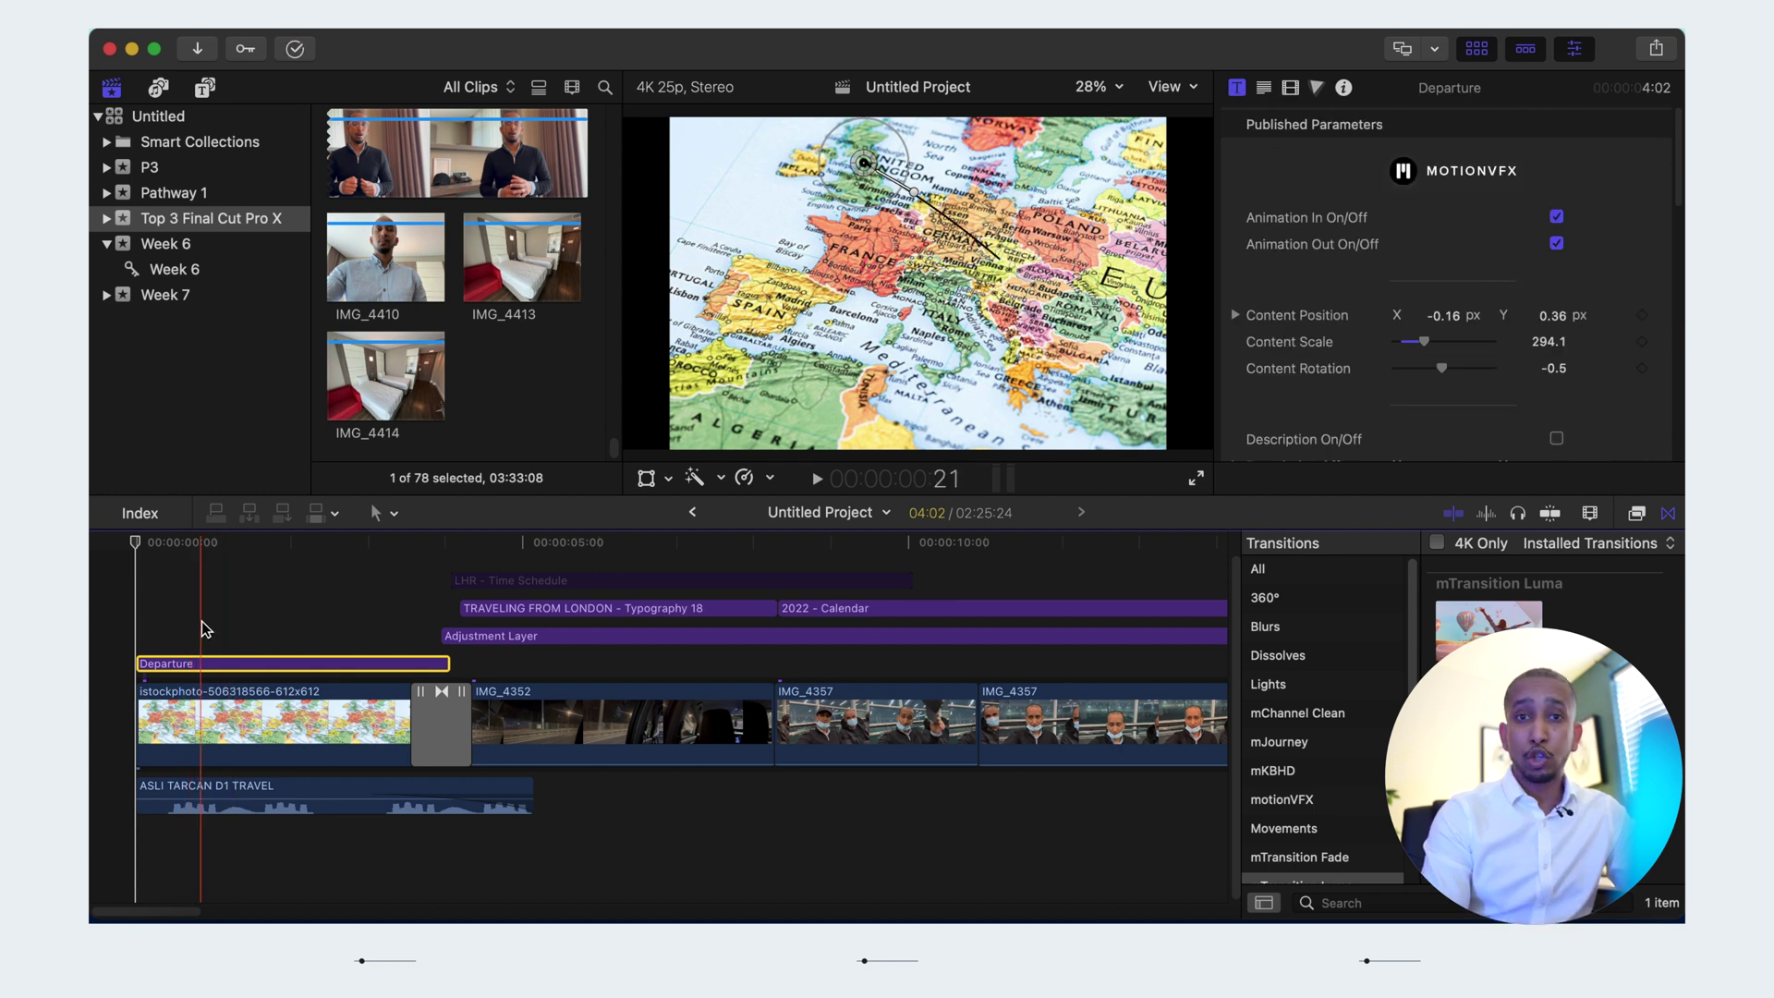
Remove the adjustment layer, show the mJourney titles, and play the project from the start
left_click(131, 575)
key("alt+super+1")
key("space")
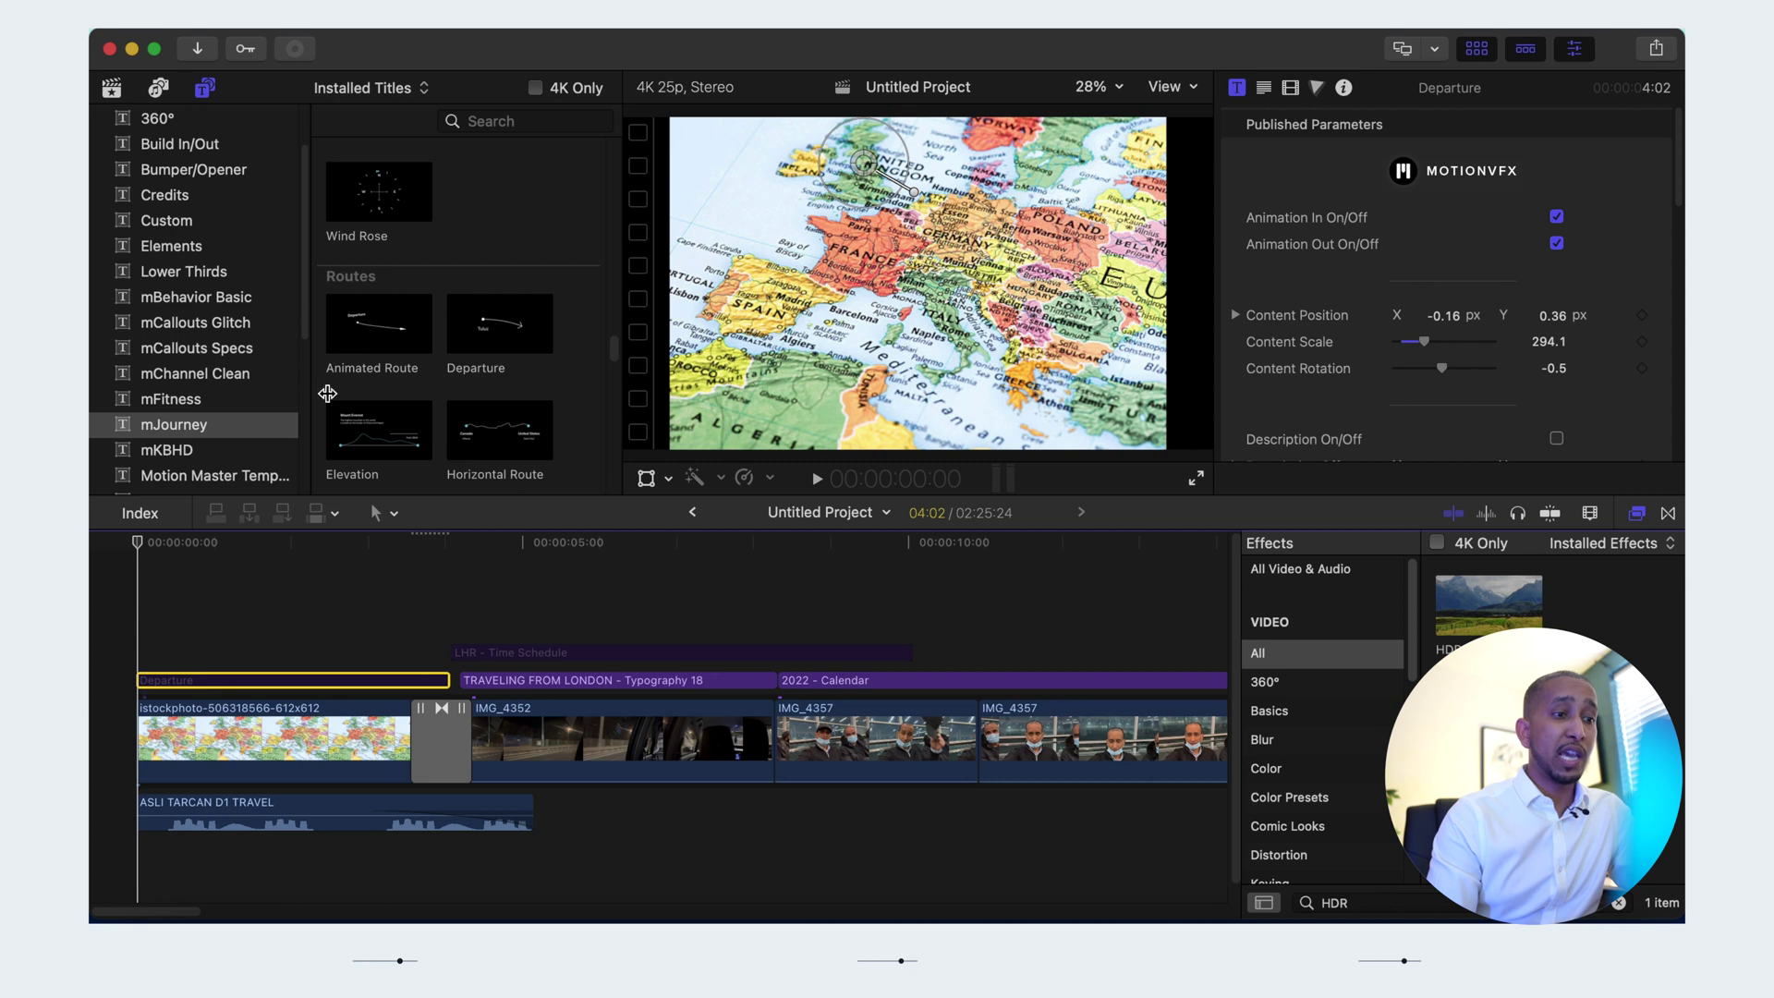
scroll(377, 329, "down", 10)
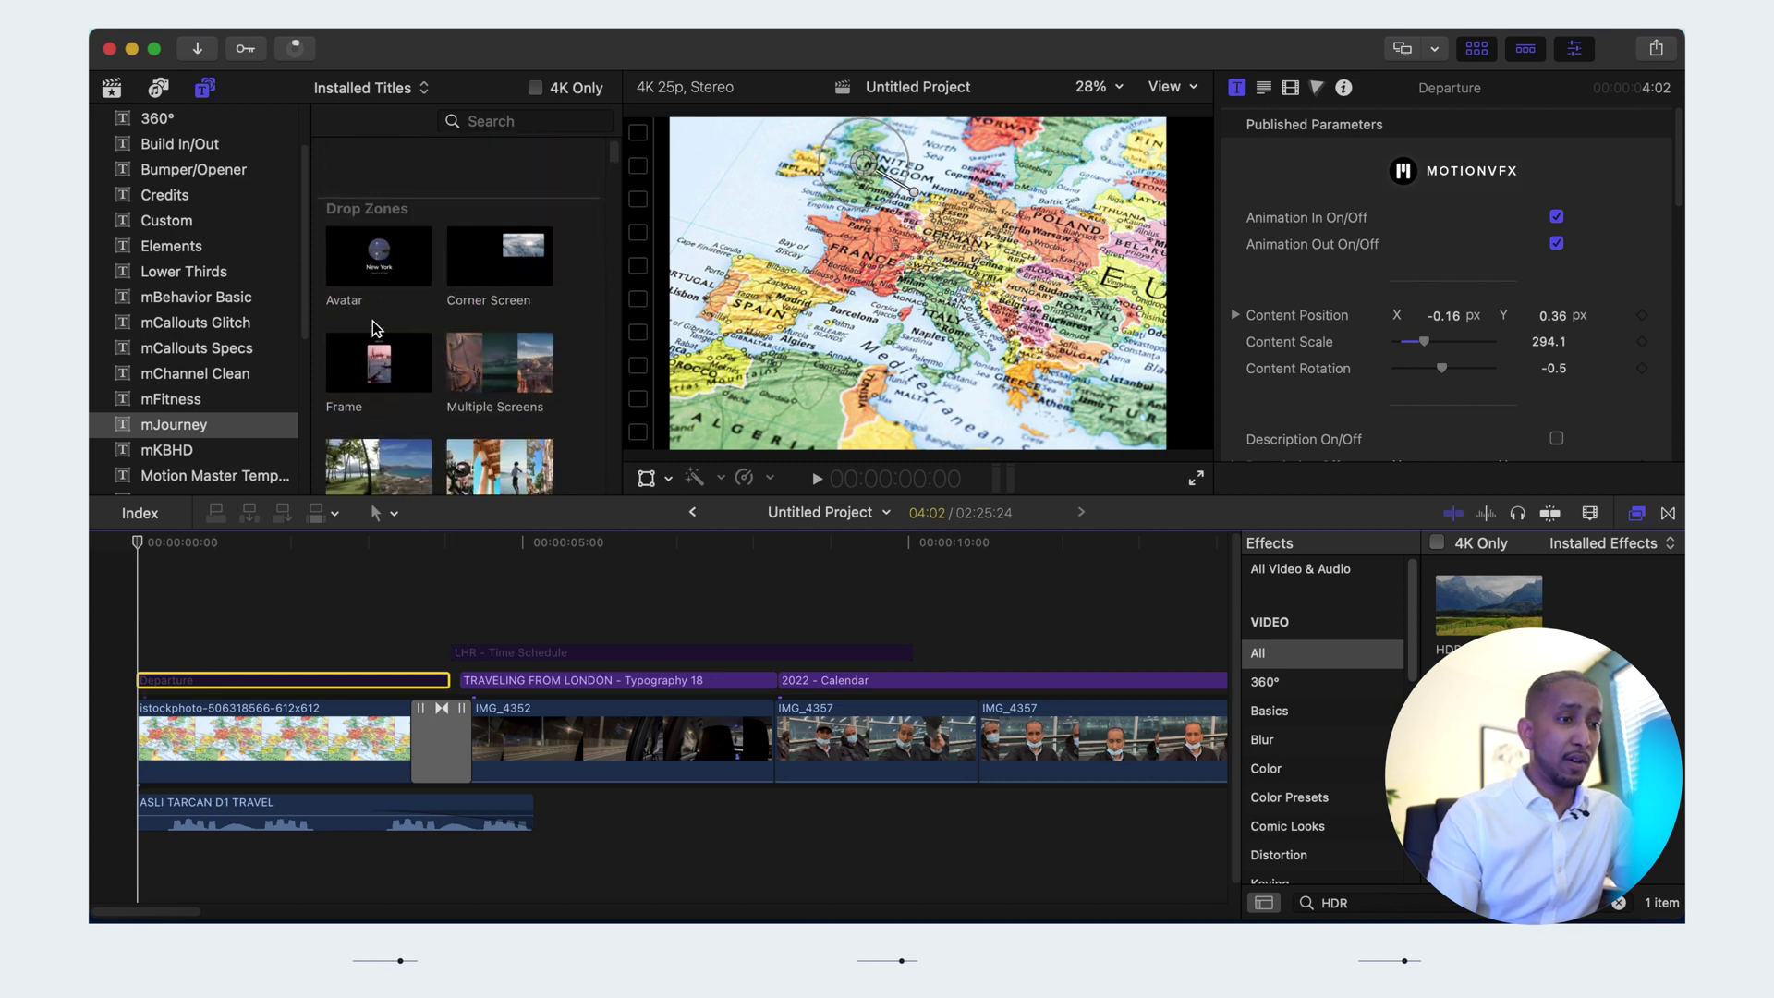
scroll(377, 329, "down", 1)
scroll(416, 312, "down", 2)
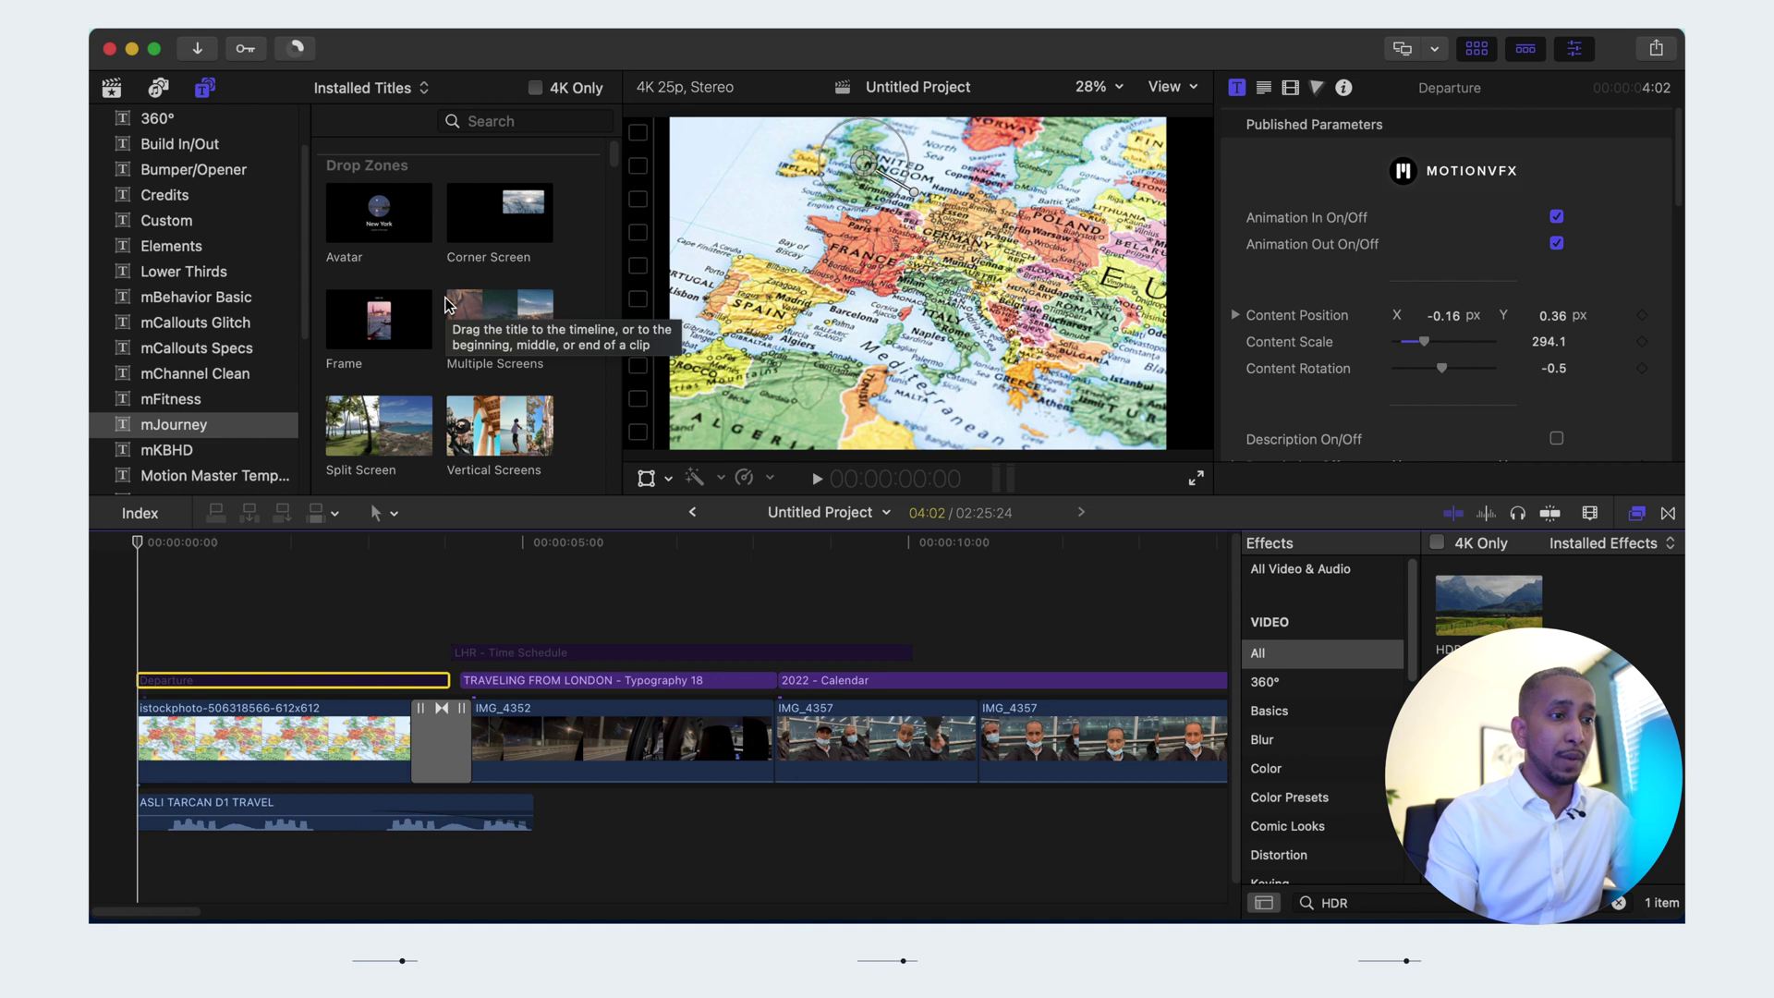
scroll(450, 258, "down", 4)
scroll(450, 254, "down", 4)
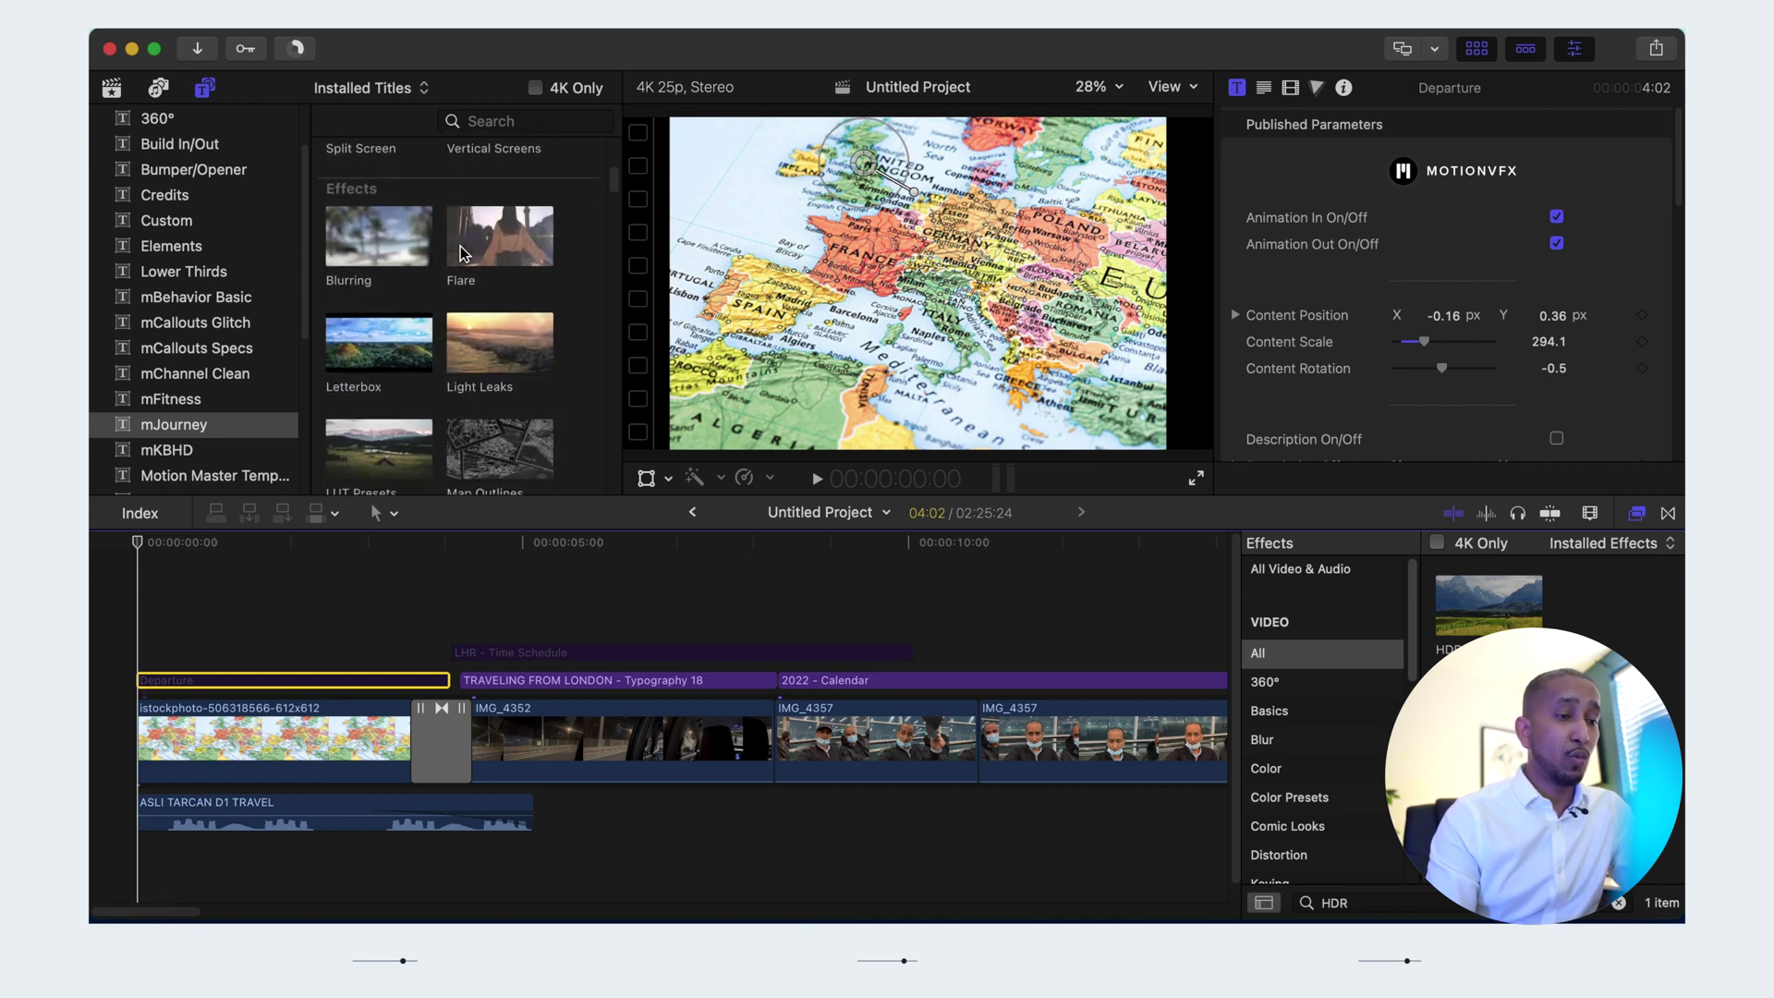
scroll(460, 252, "down", 3)
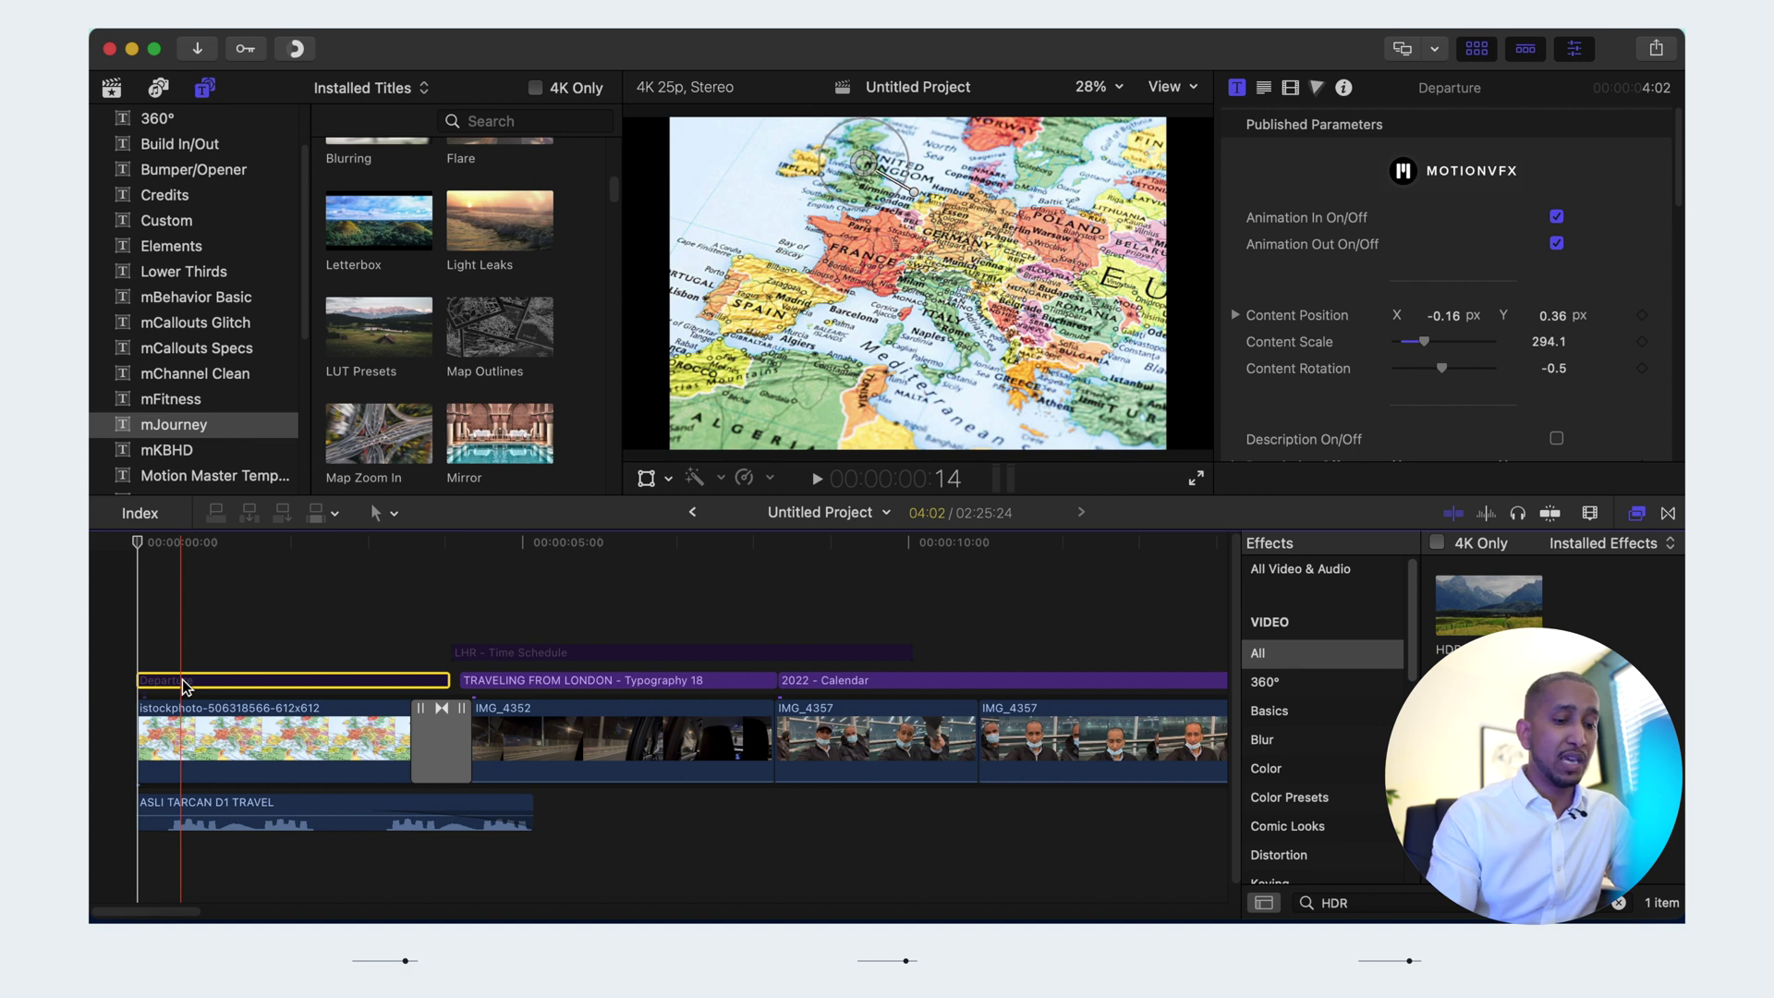
left_click(115, 613)
key("space")
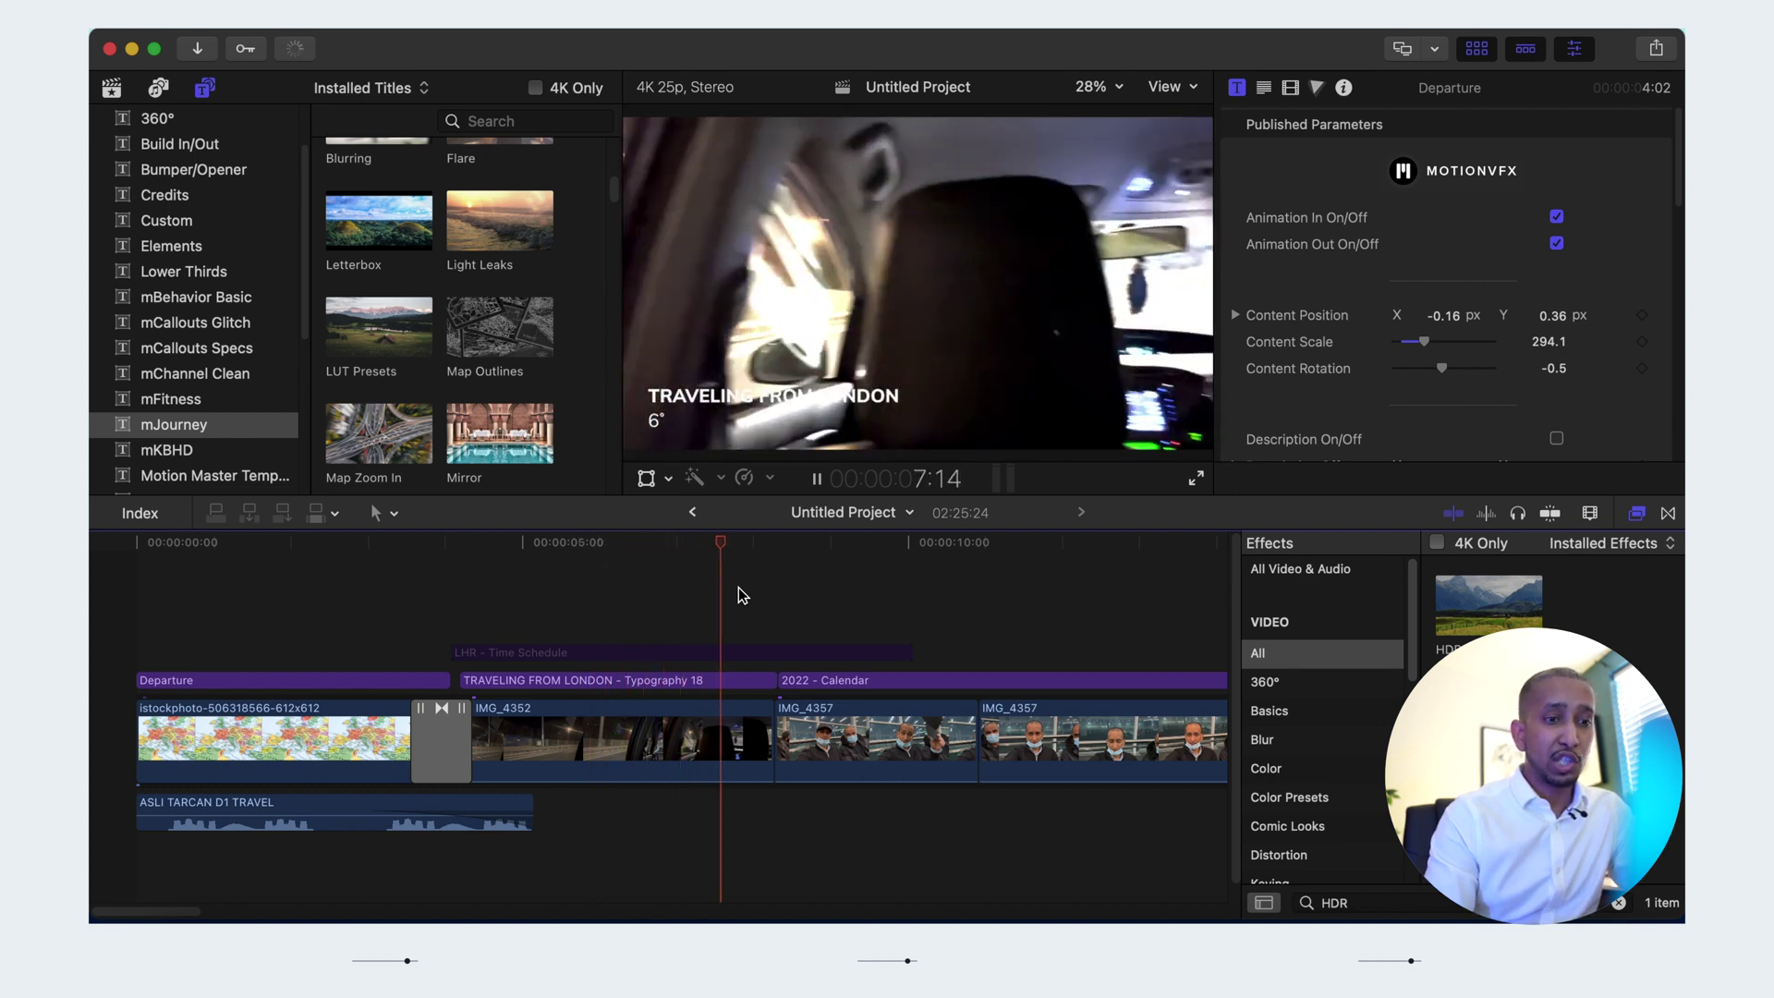
key("space")
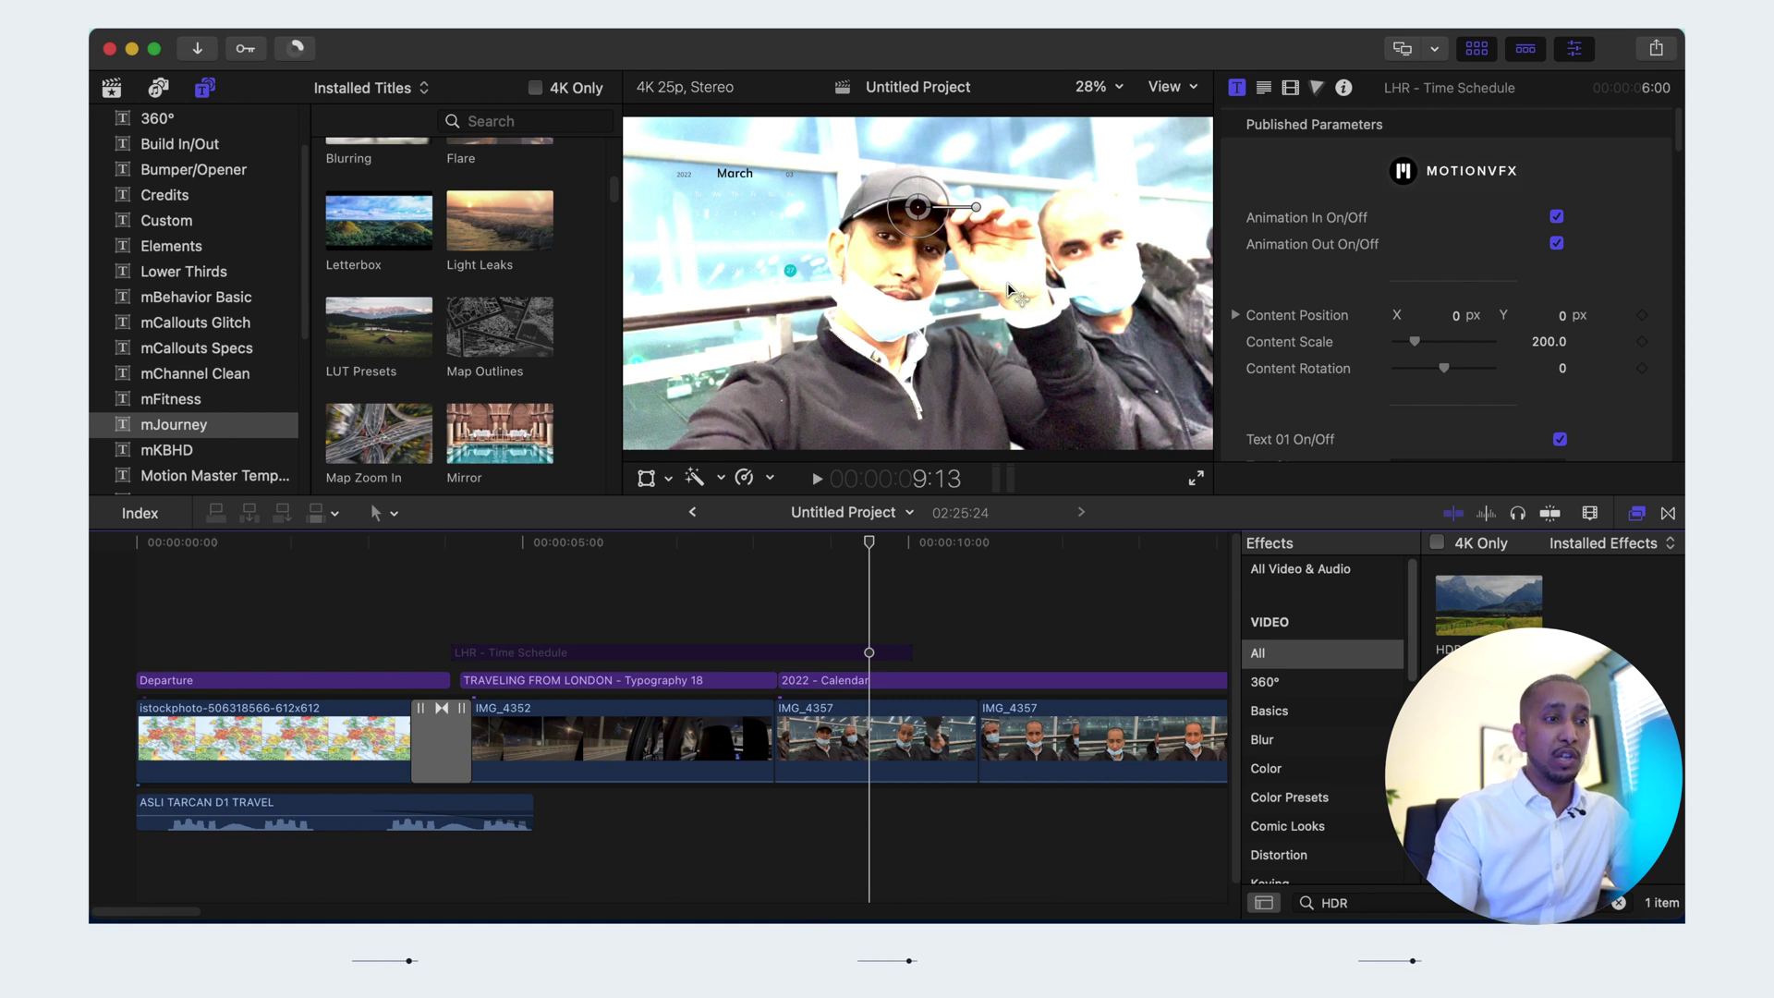
Add a Custom Adjustment Layer above the clips and apply the HDR Tools effect to it
left_click(188, 223)
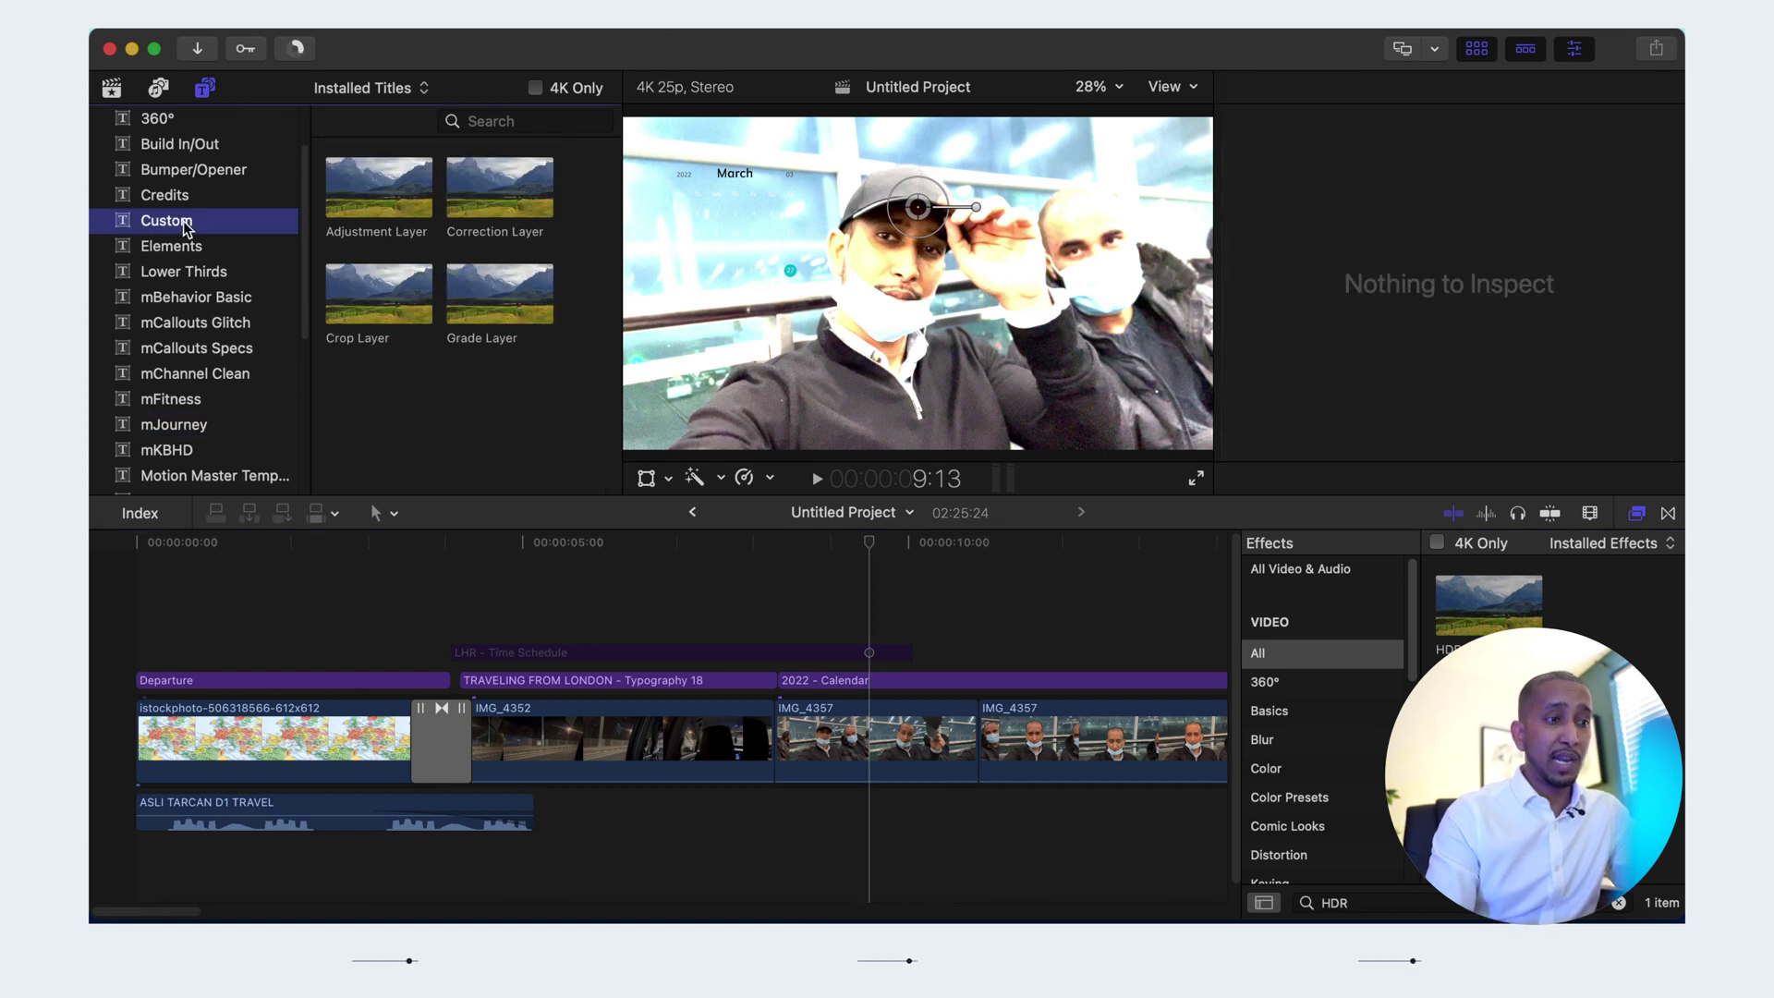
left_click_drag(413, 219, 481, 689)
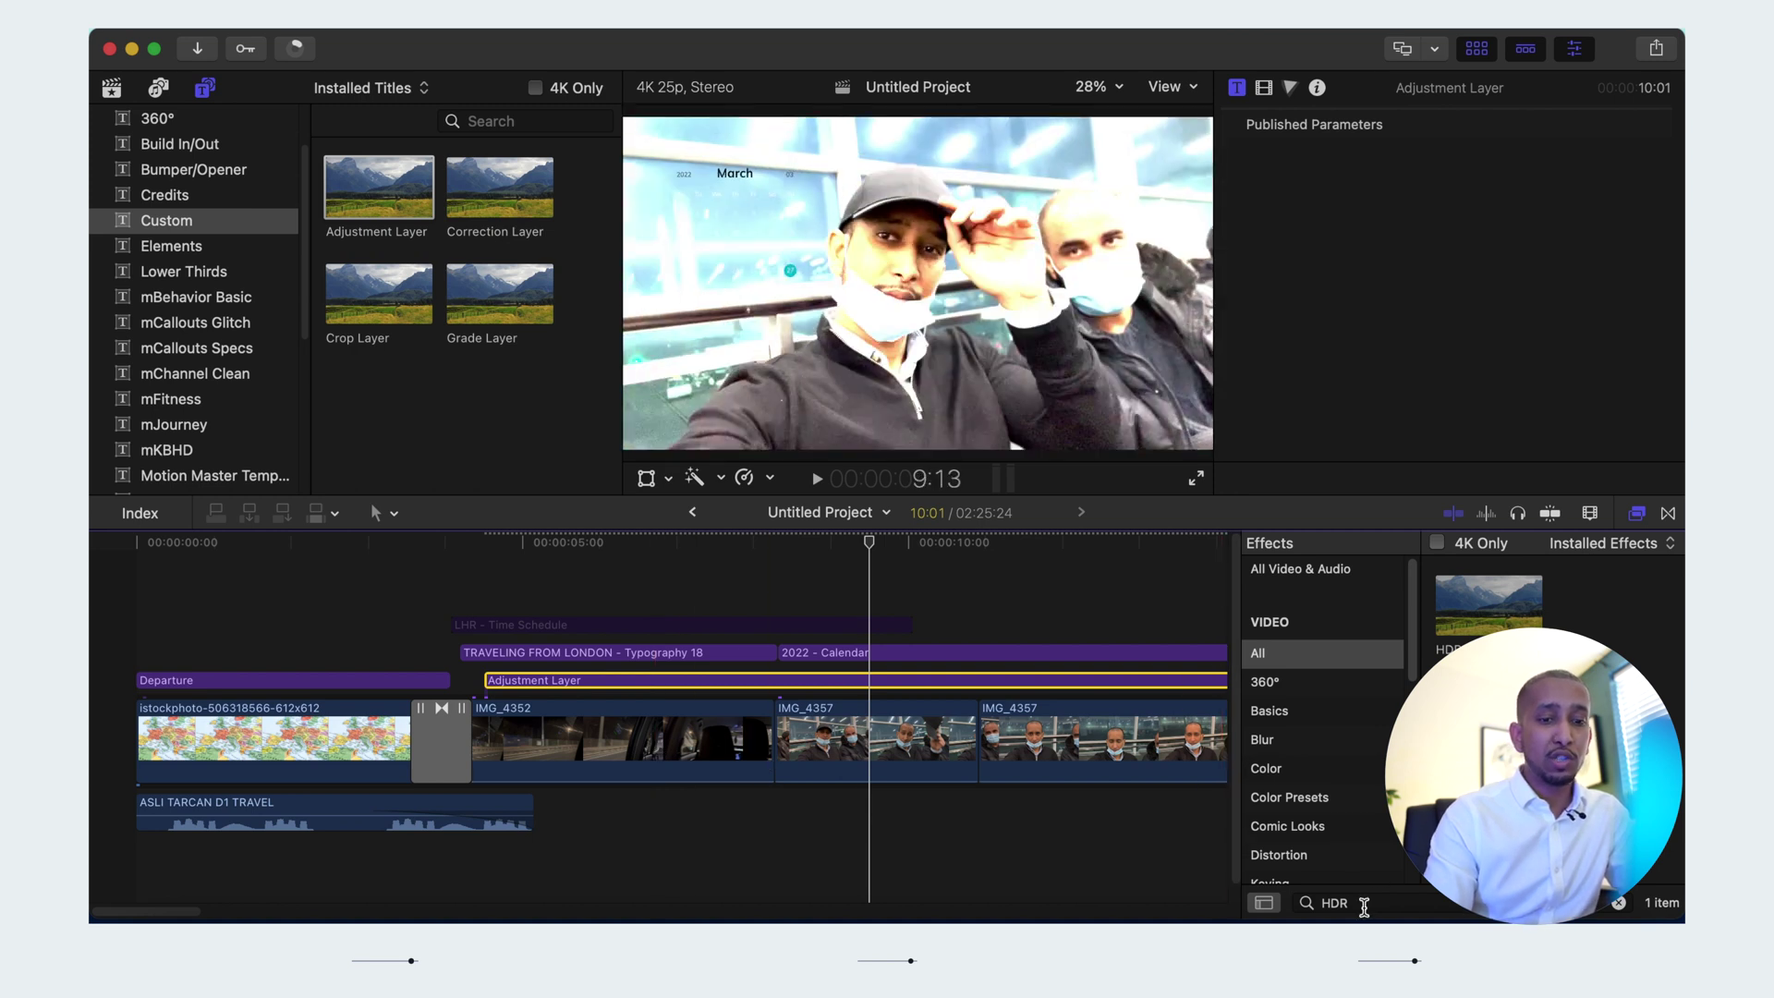
left_click_drag(1489, 605, 1058, 691)
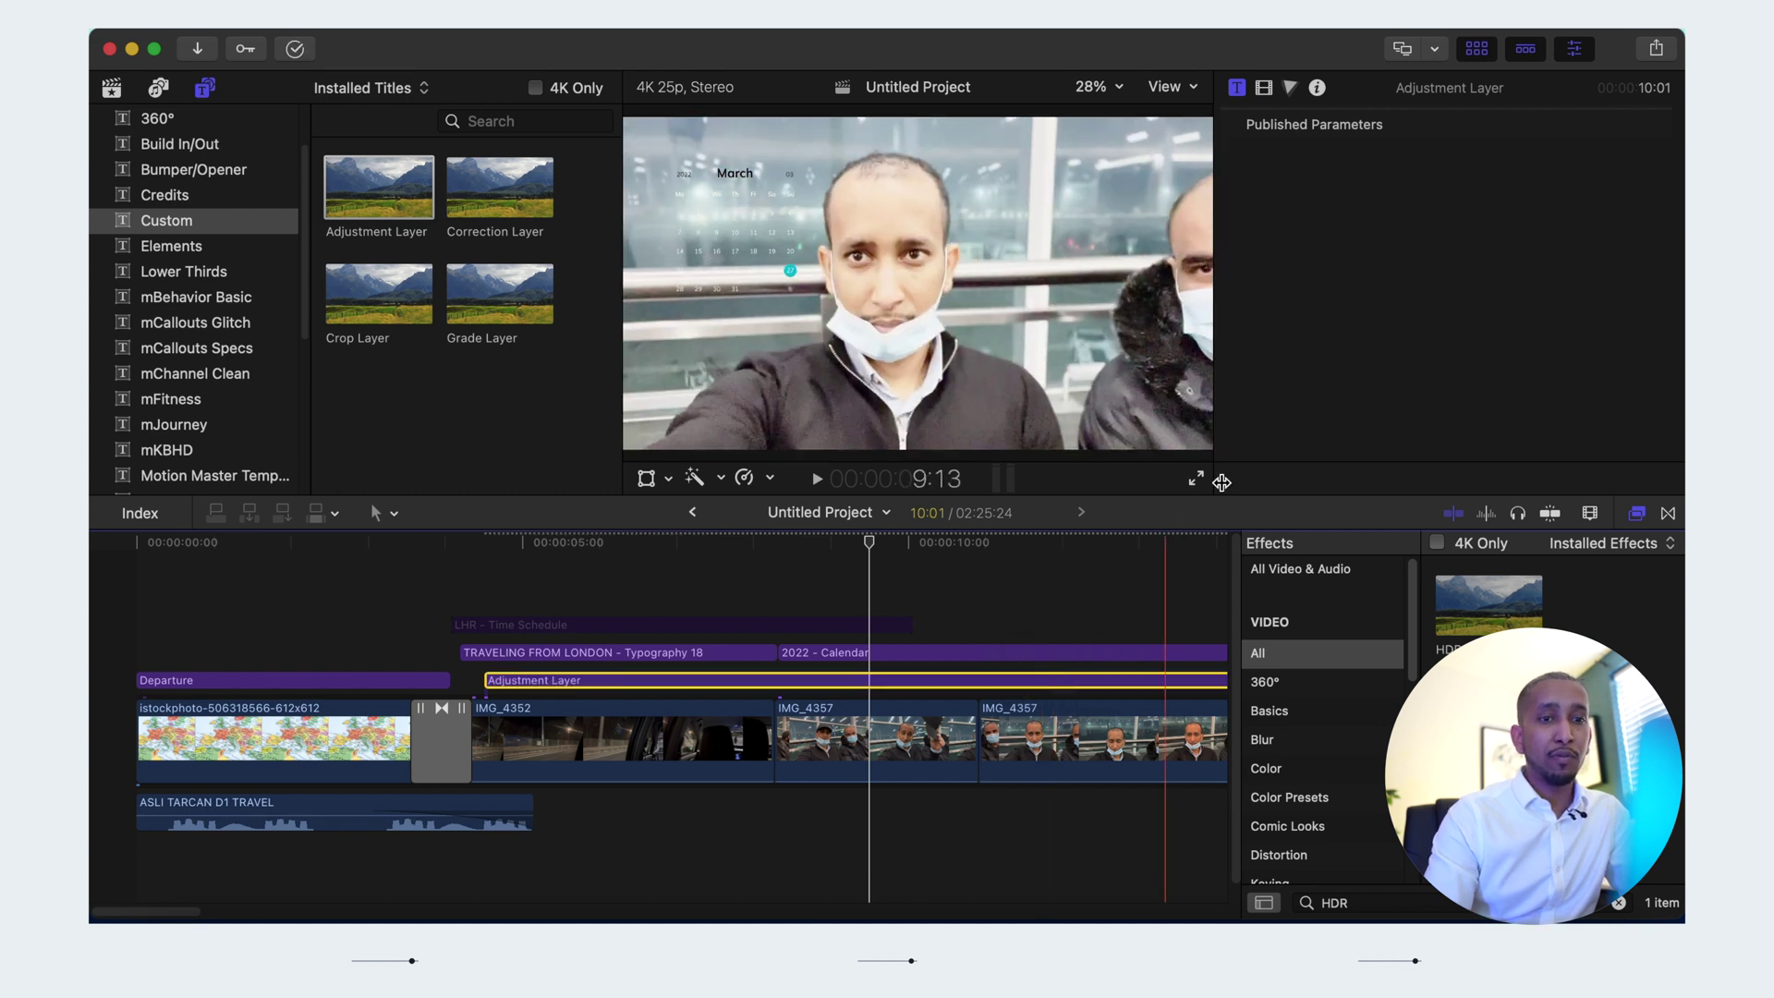
Set the adjustment layer's HDR Tools mode to HLG to Rec. 709 SDR and extend its start earlier
left_click(1288, 89)
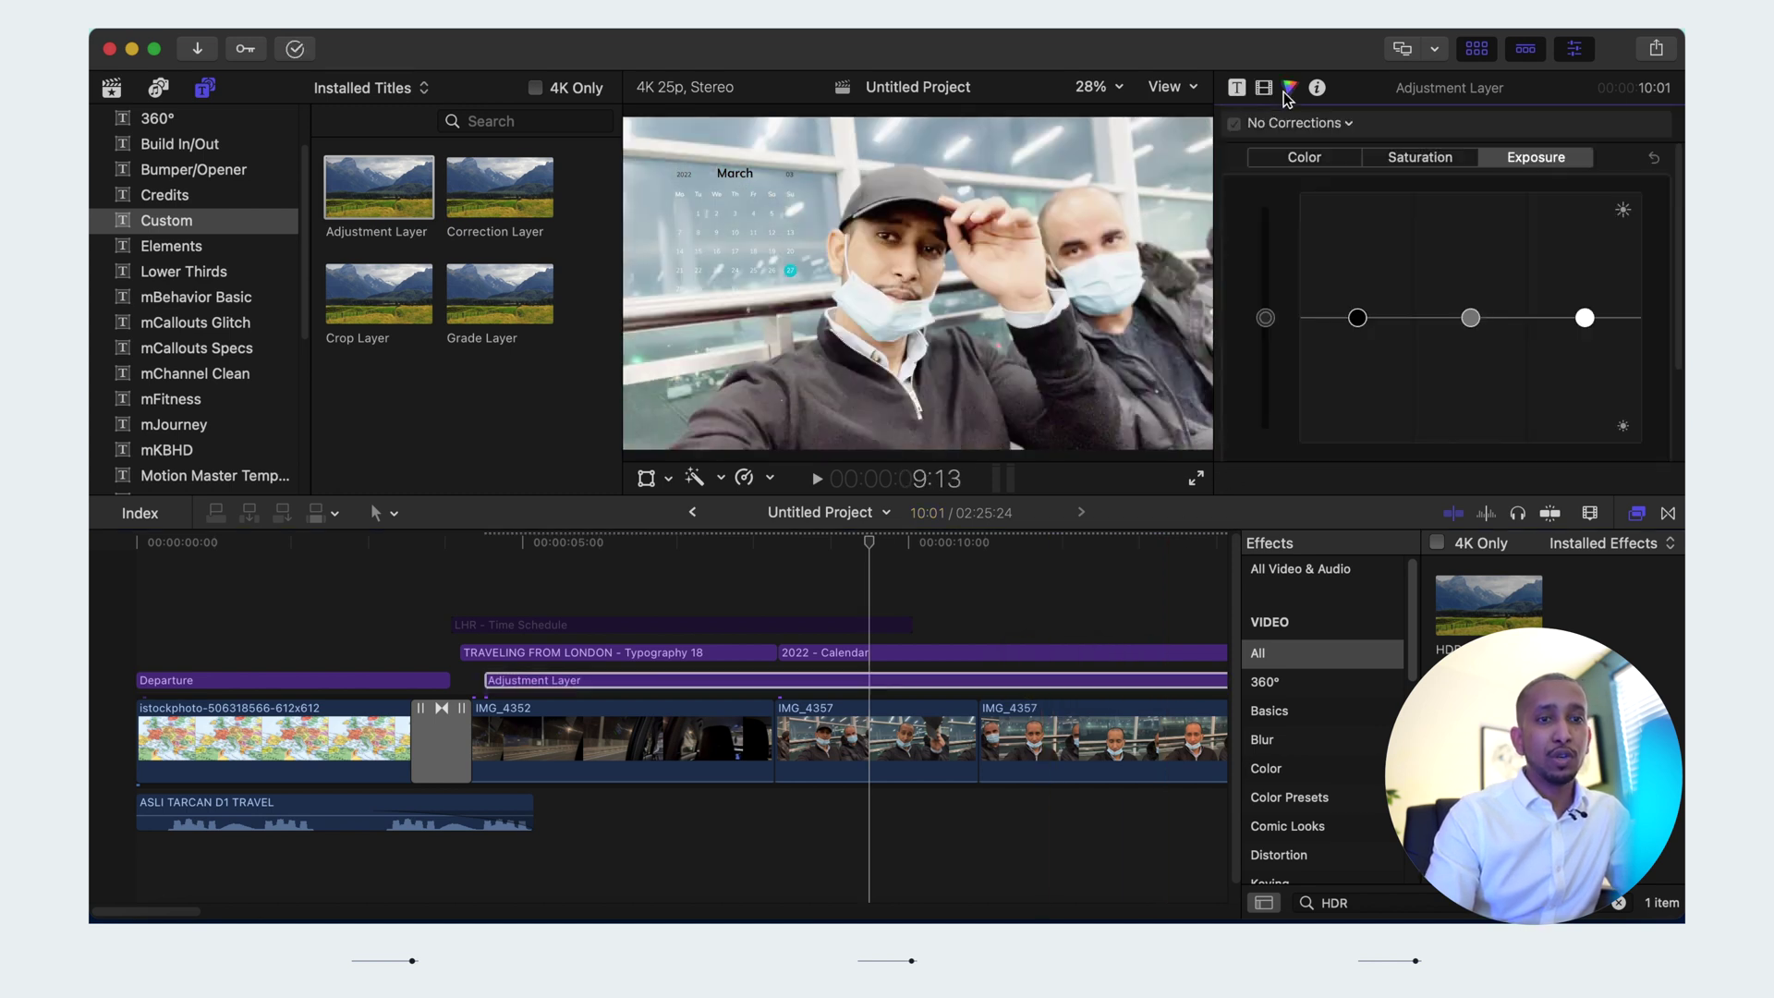
left_click(1263, 88)
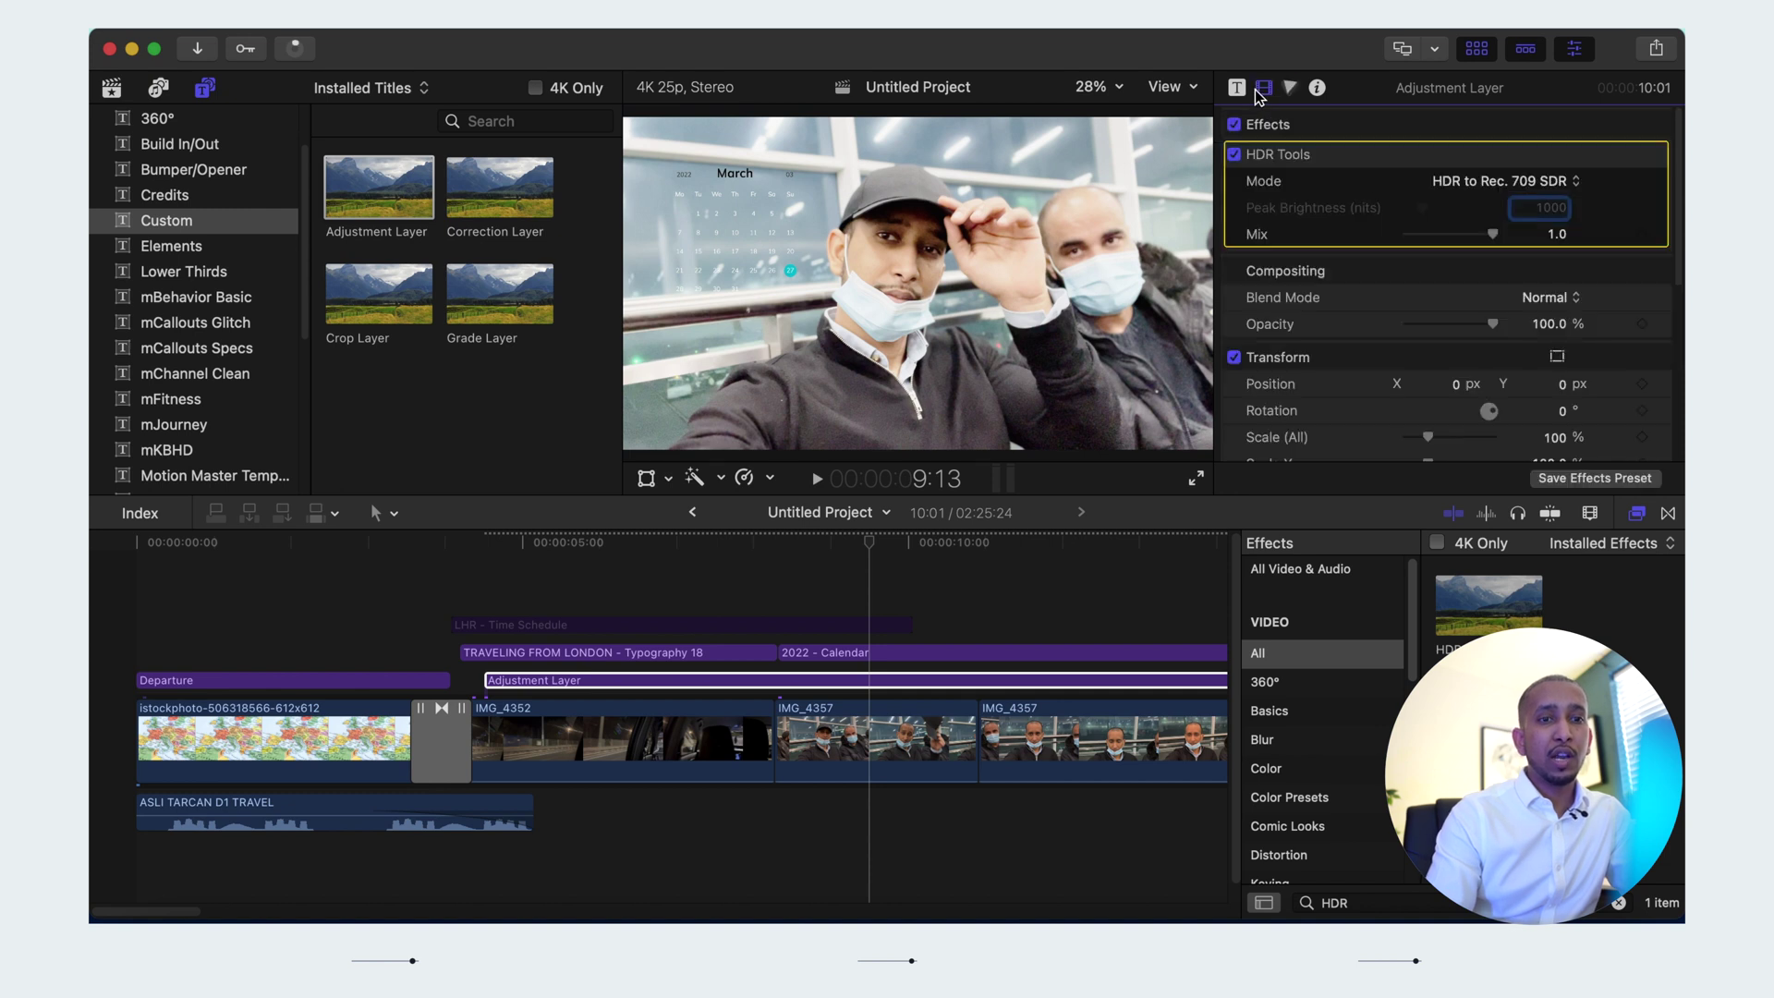
left_click(1515, 192)
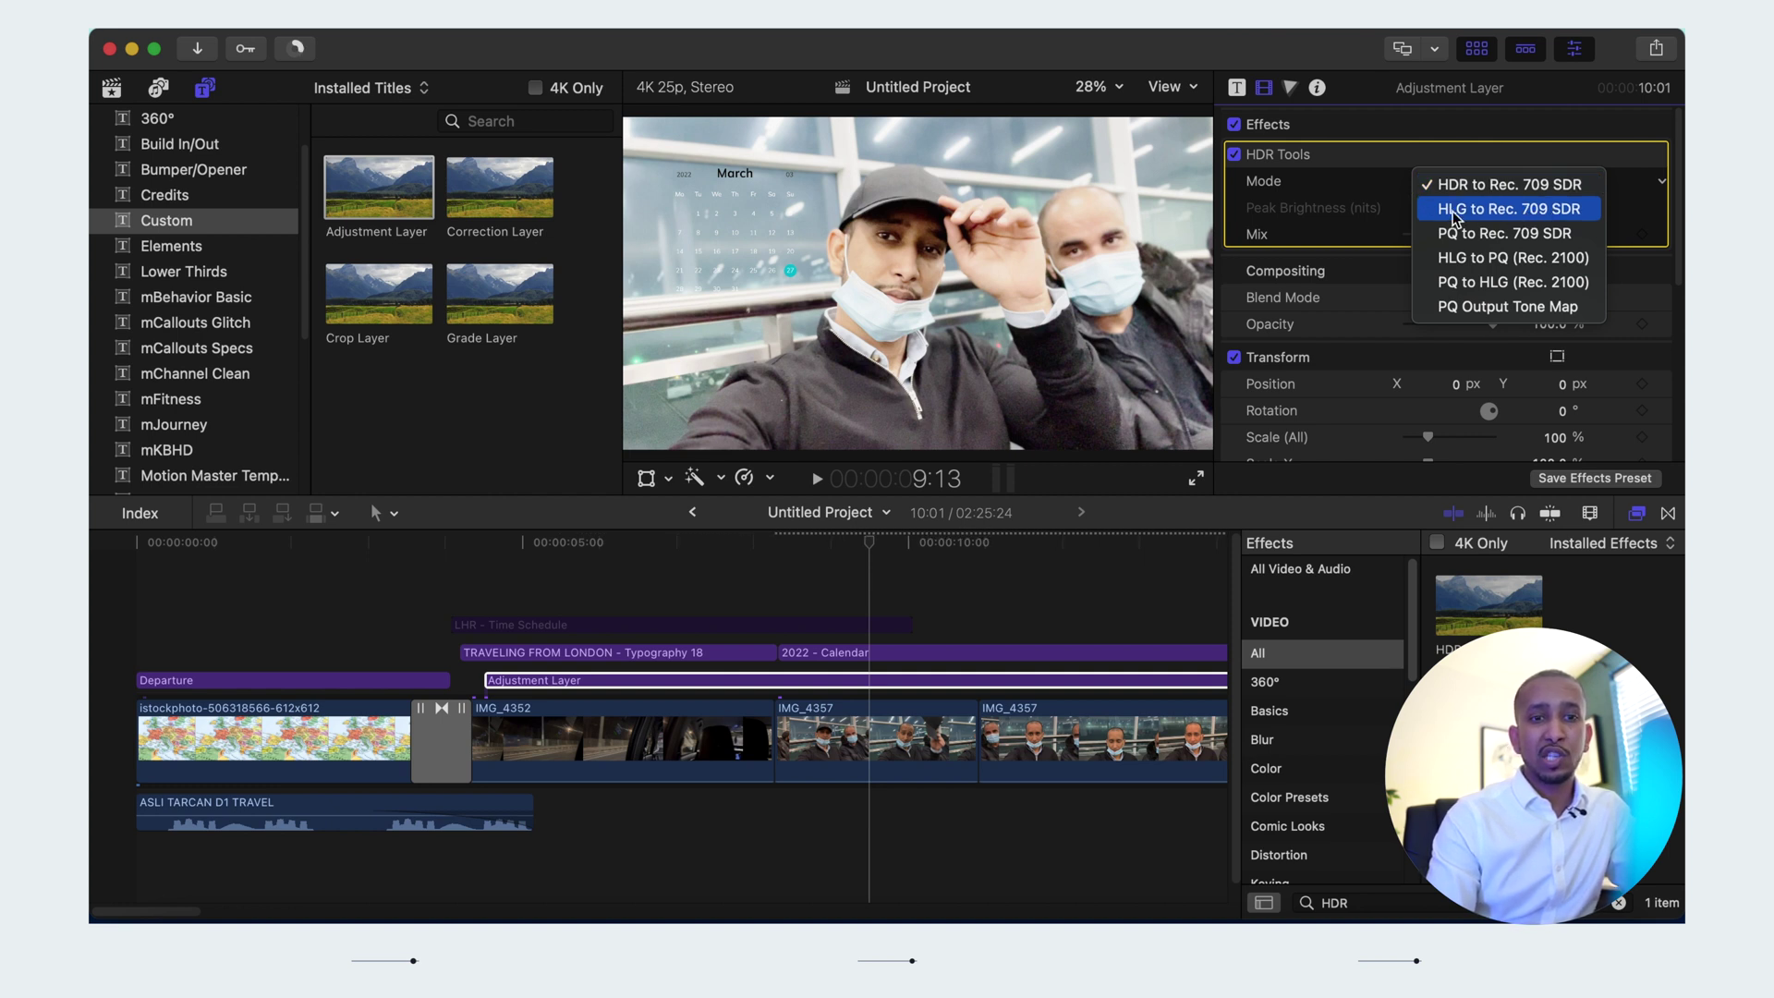
left_click(1489, 210)
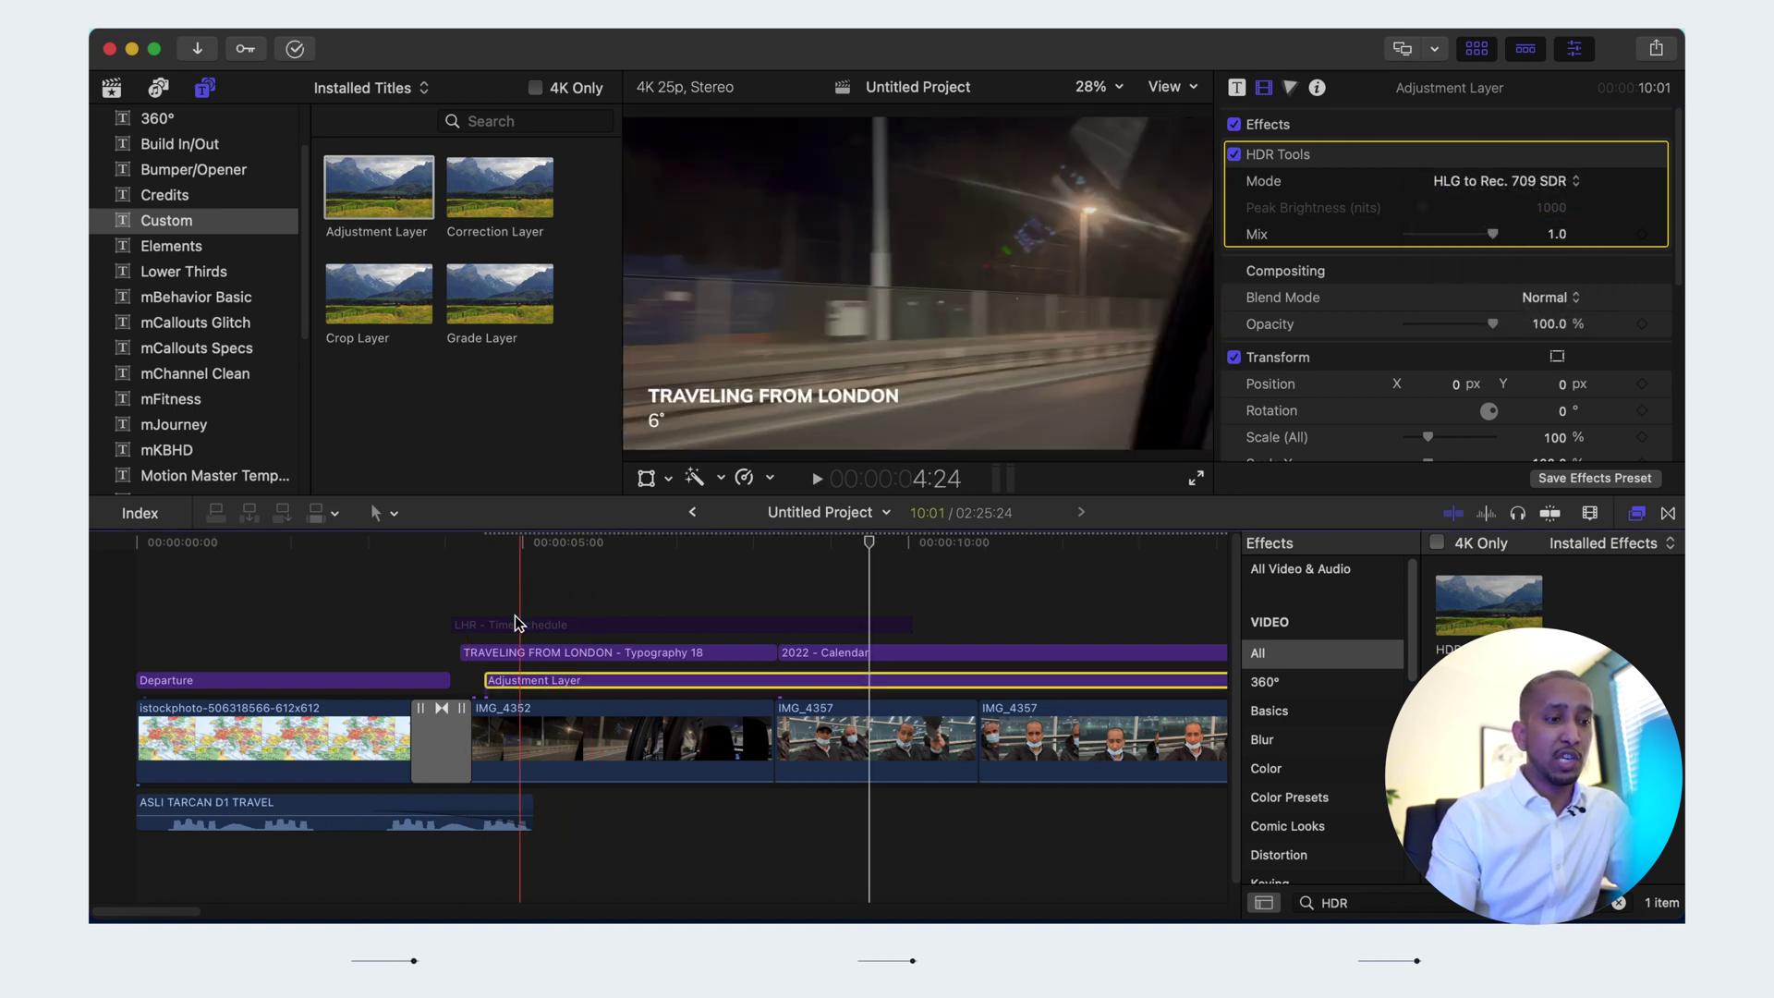
left_click_drag(484, 680, 461, 679)
left_click(433, 591)
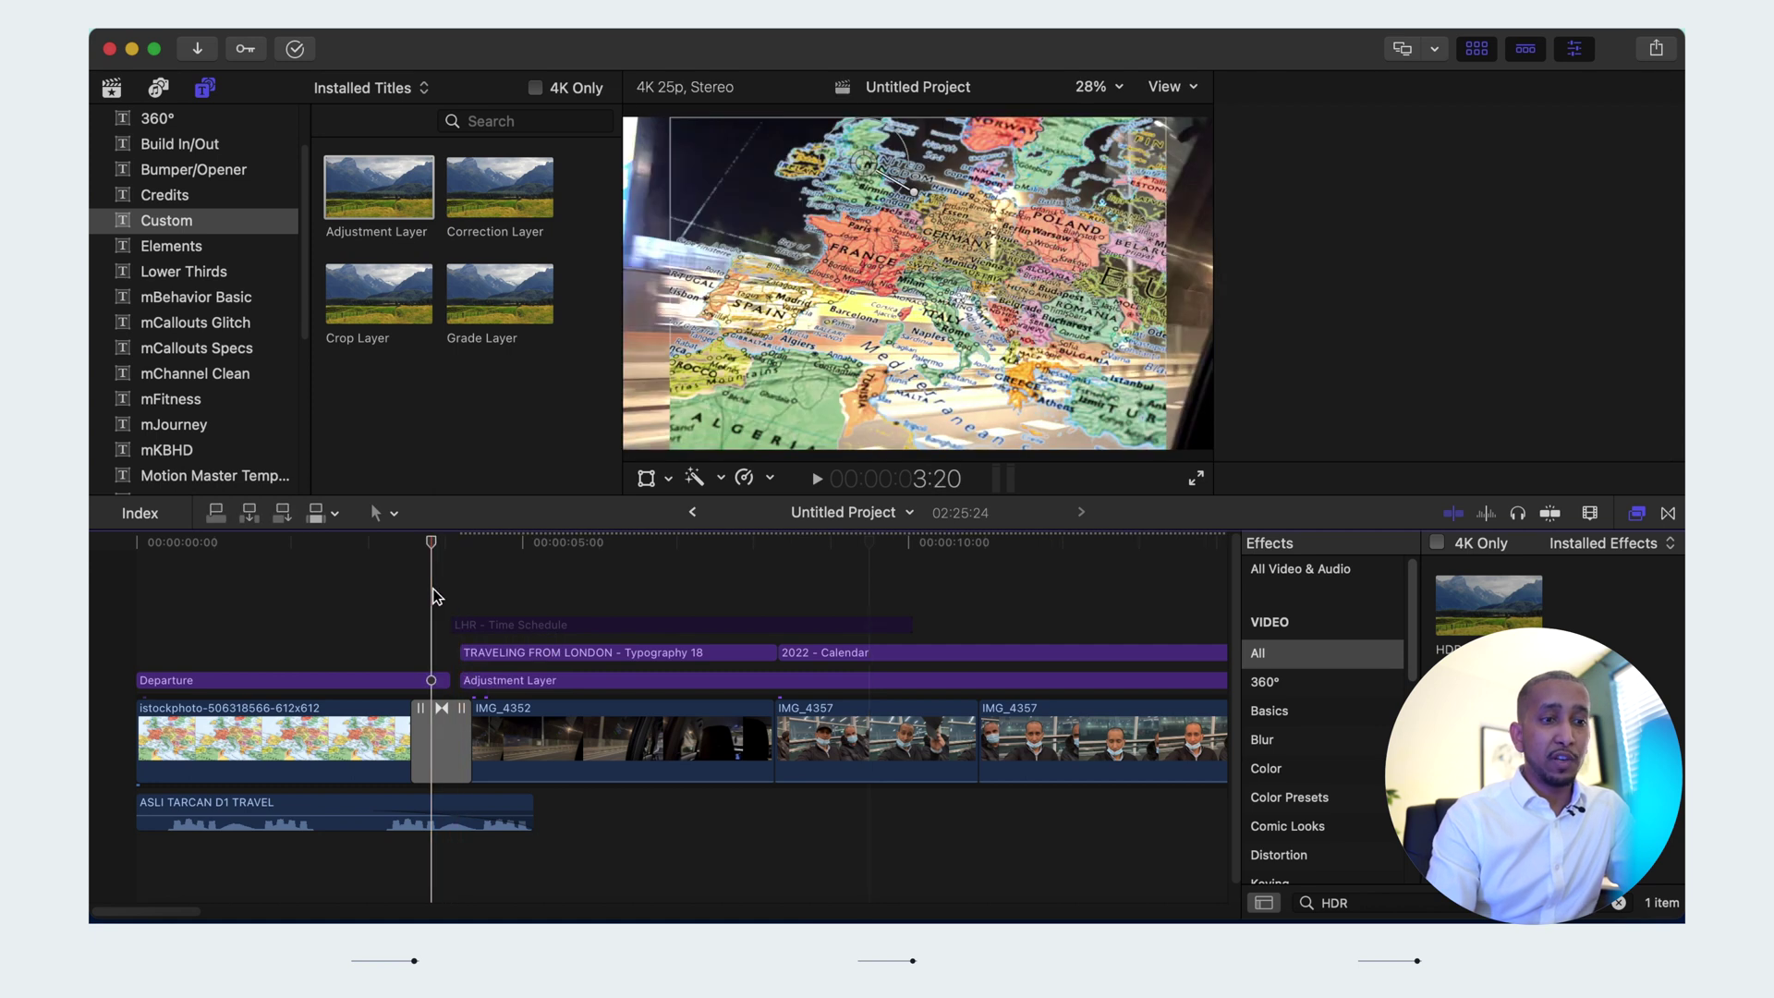
key("cmd+4")
key("space")
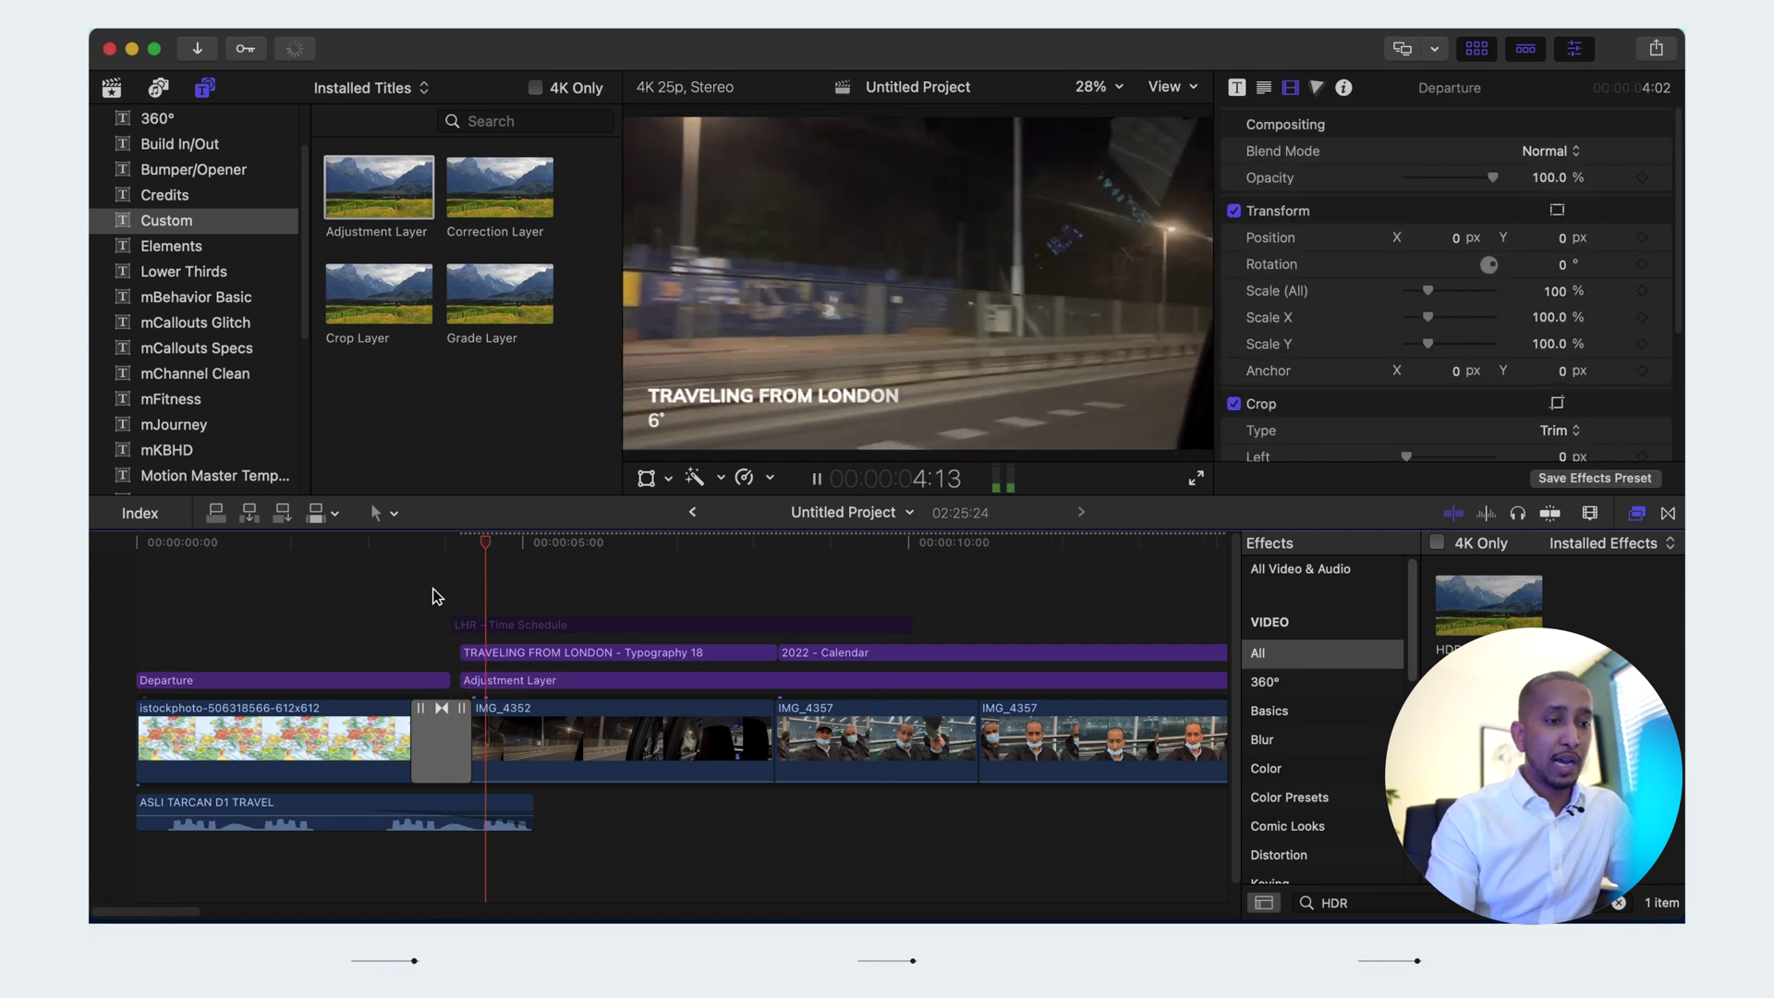
left_click(389, 600)
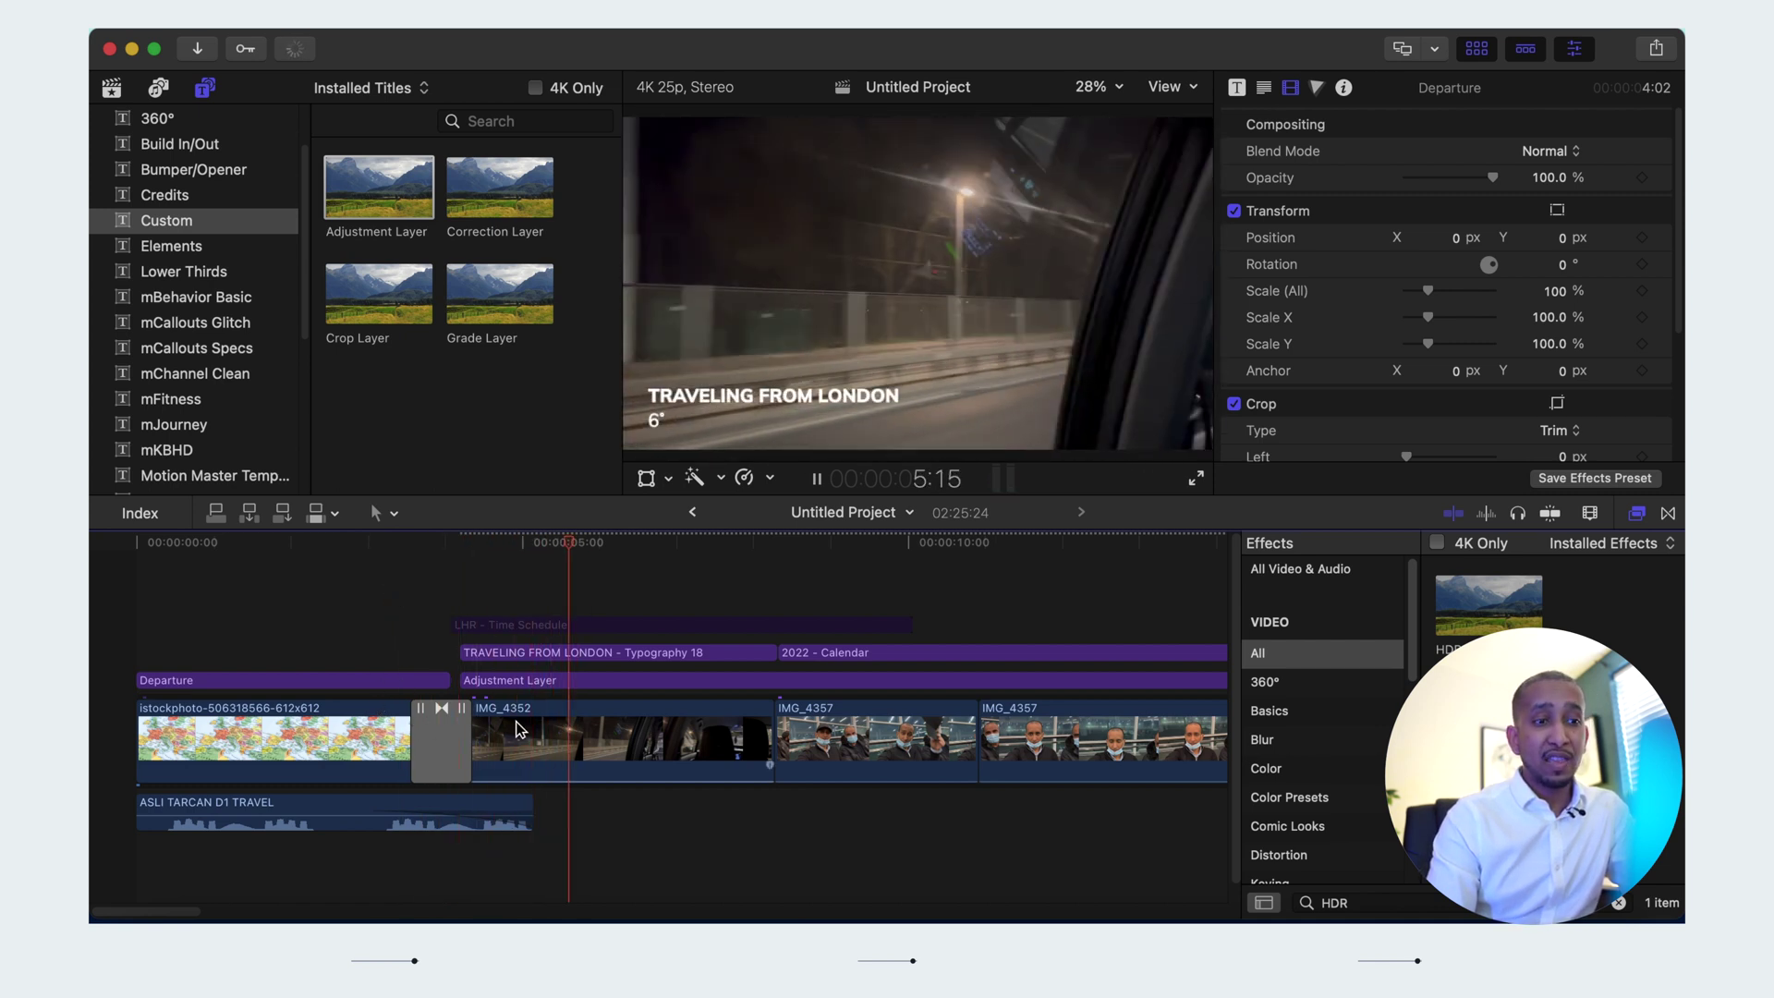
key("space")
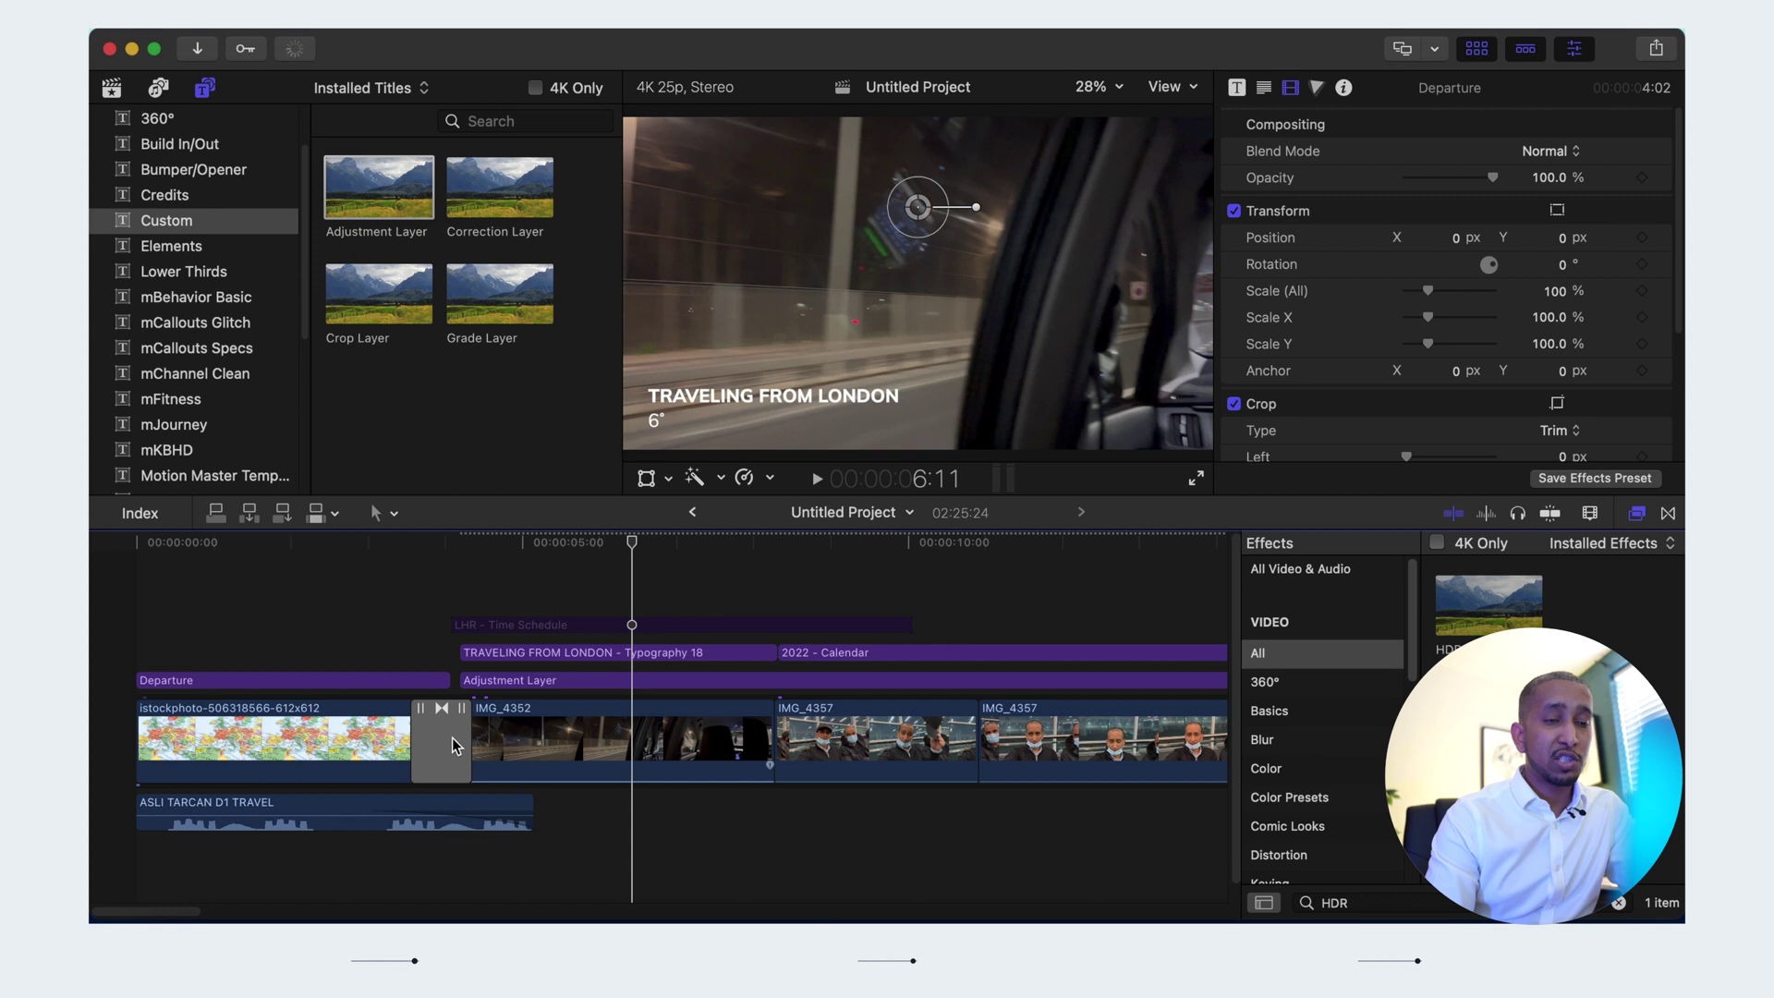
key("s")
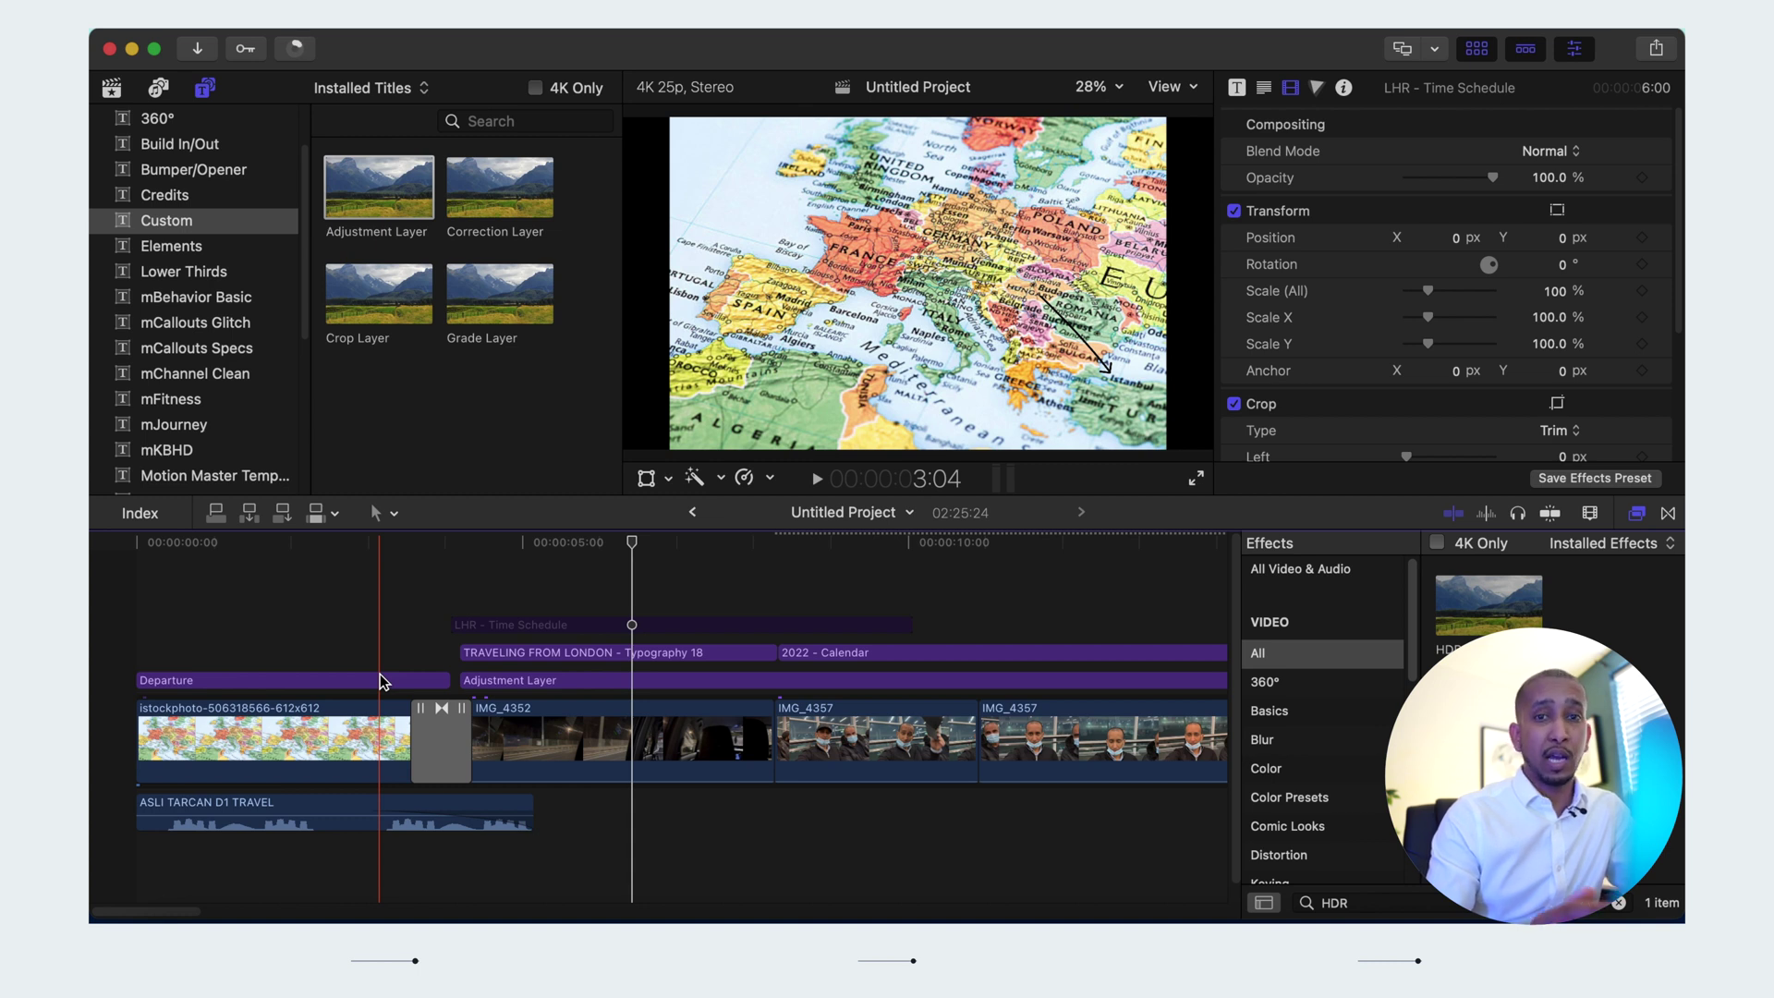
left_click(389, 628)
key("space")
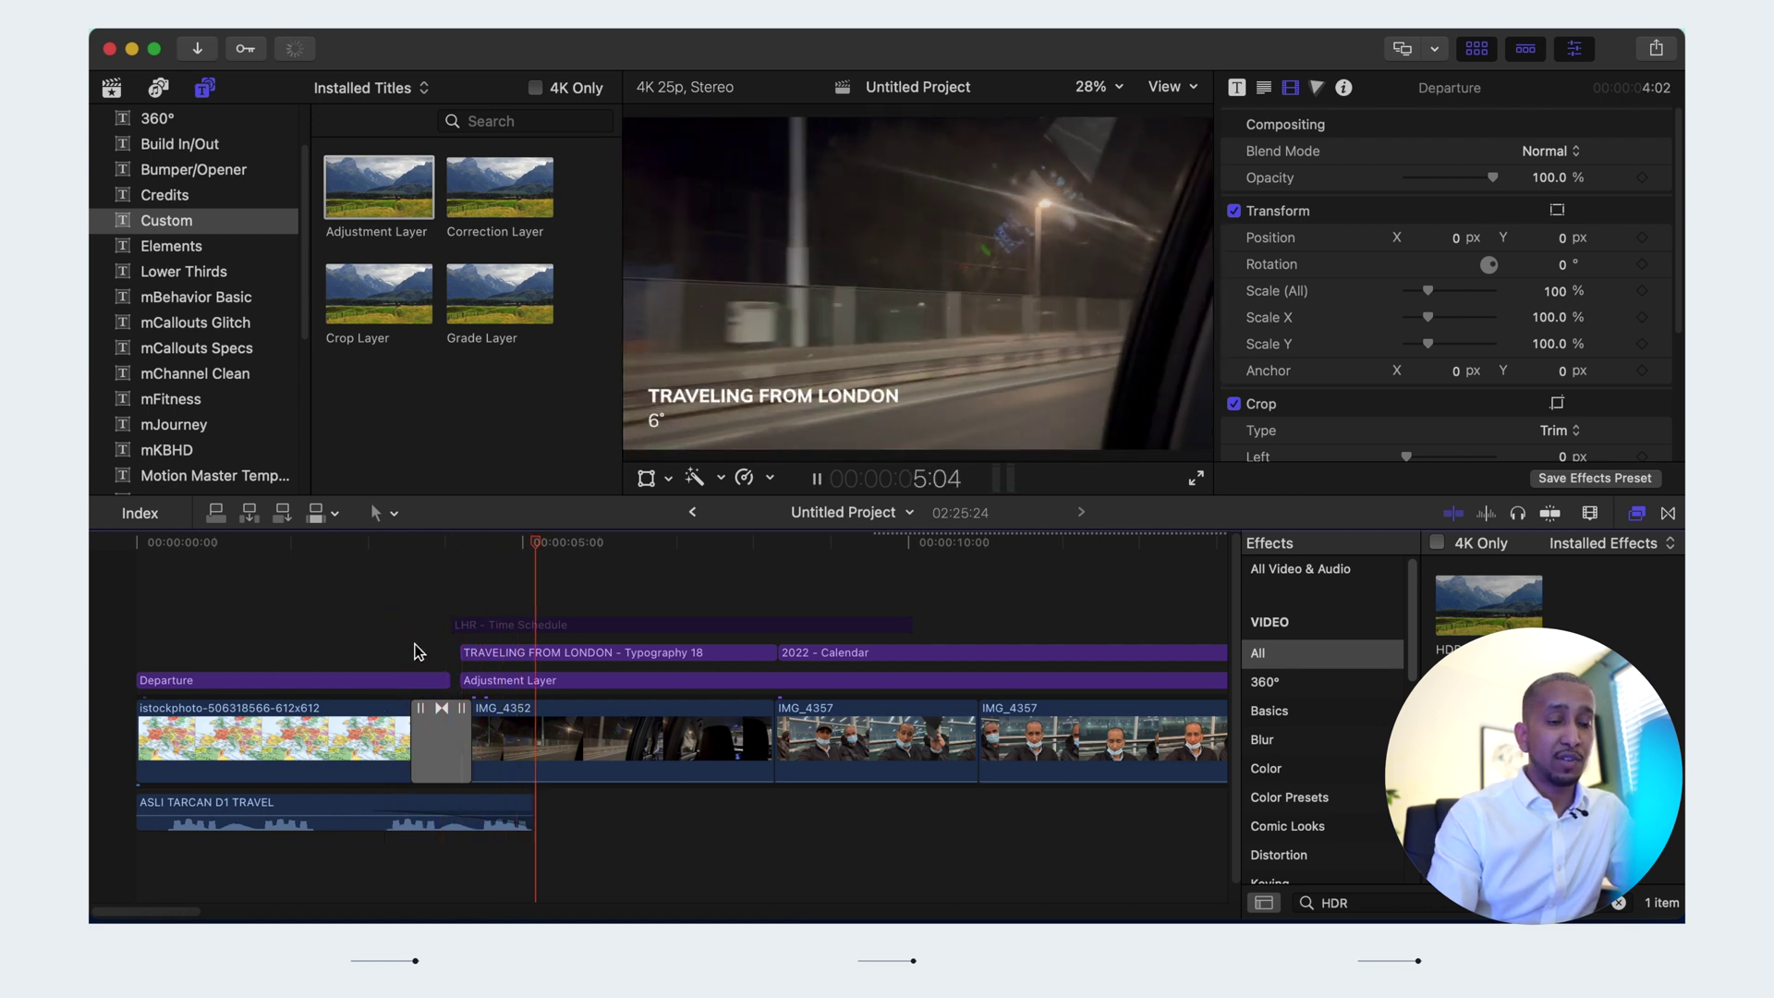
key("space")
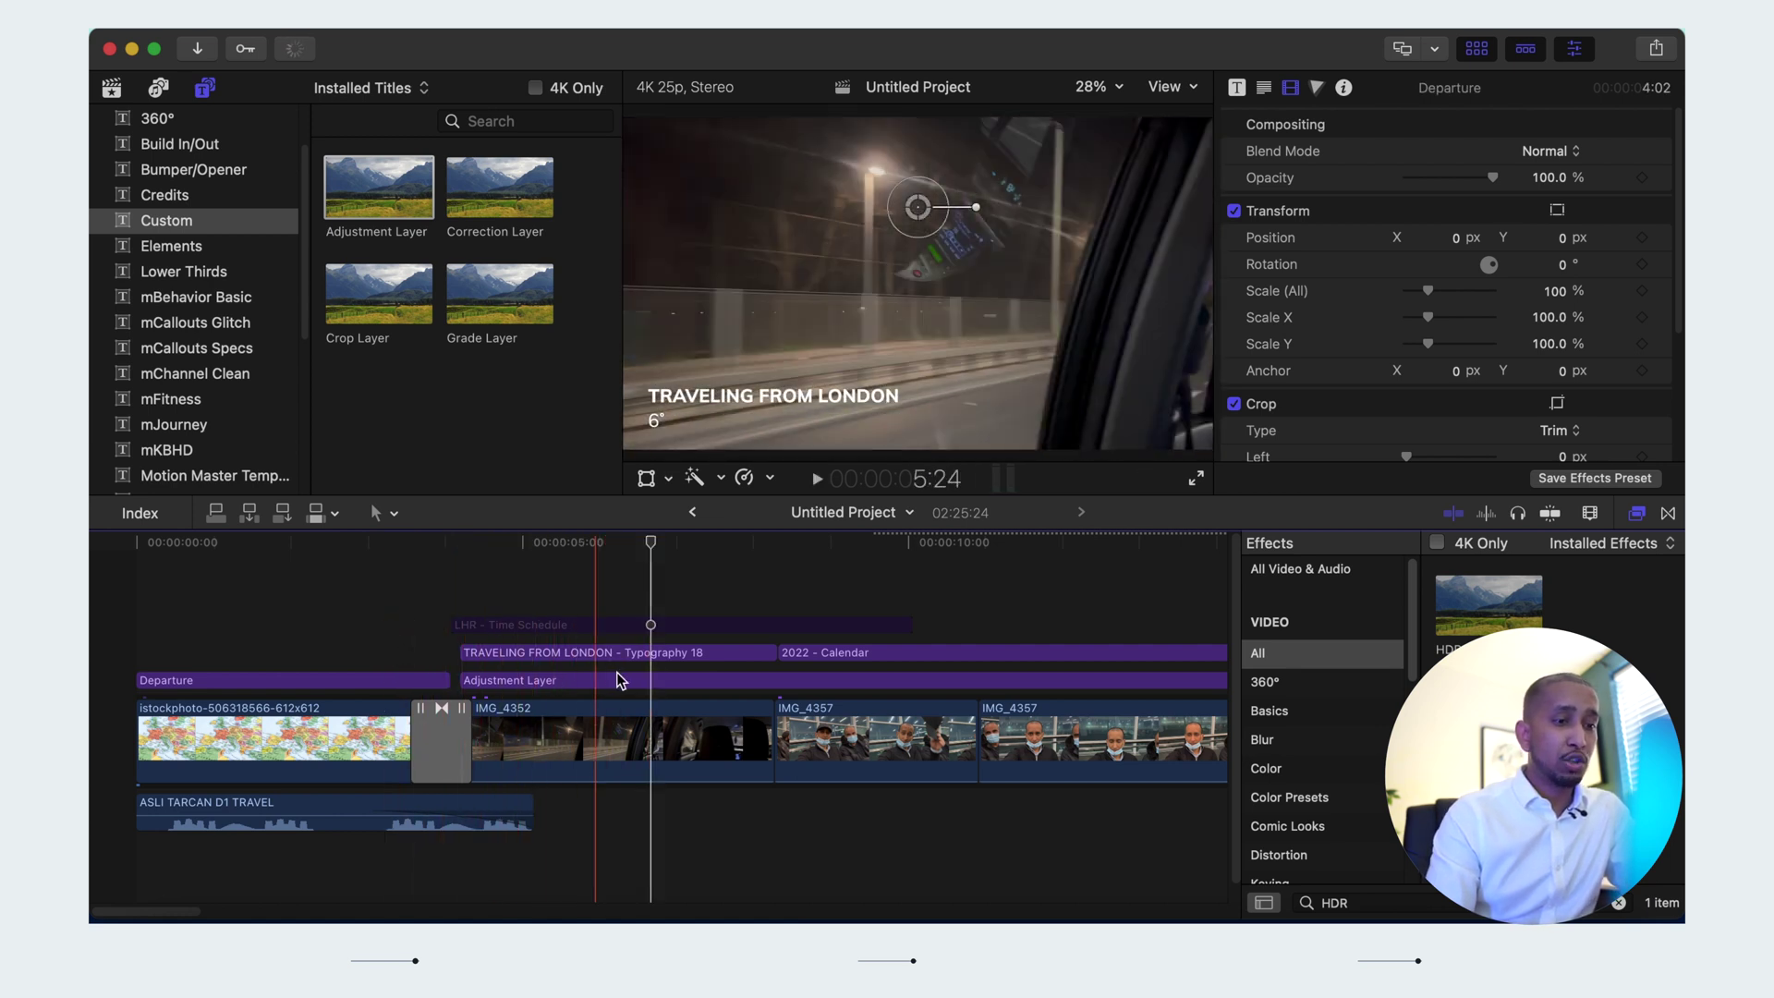
left_click(587, 653)
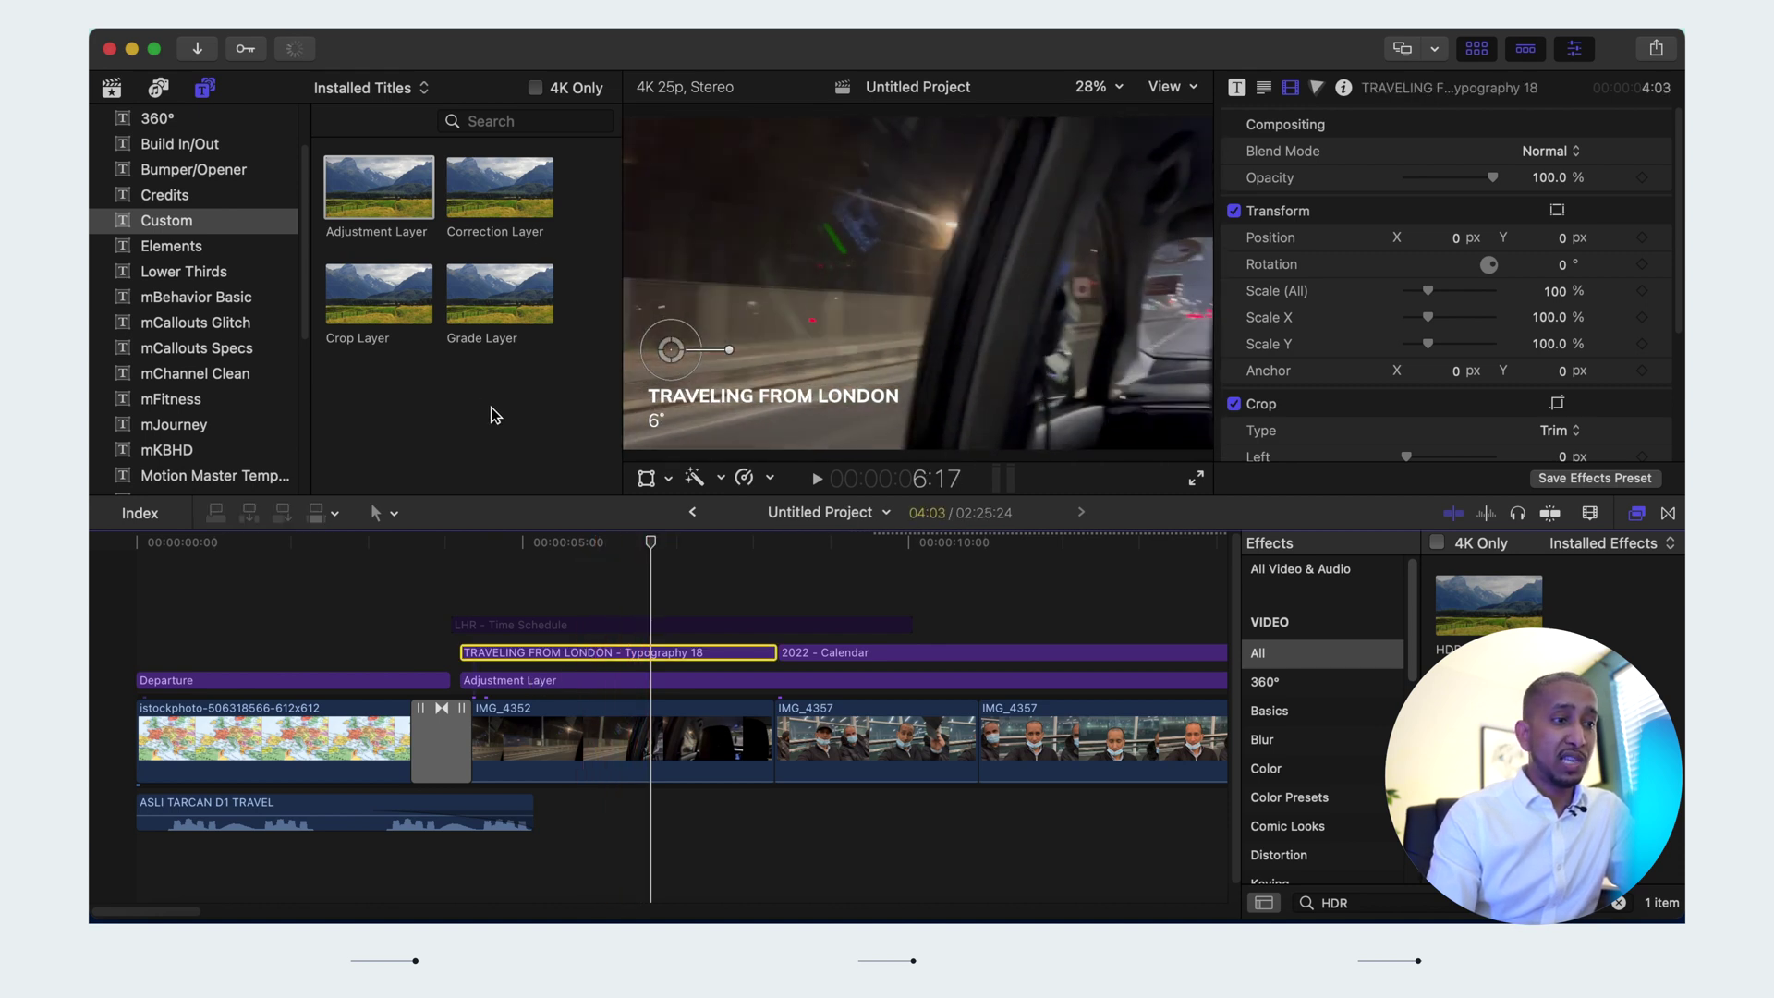
Scroll the mJourney titles to the Miscellaneous group and select the TRAVELING FROM LONDON clip
scroll(247, 271, "down", 2)
scroll(246, 271, "down", 3)
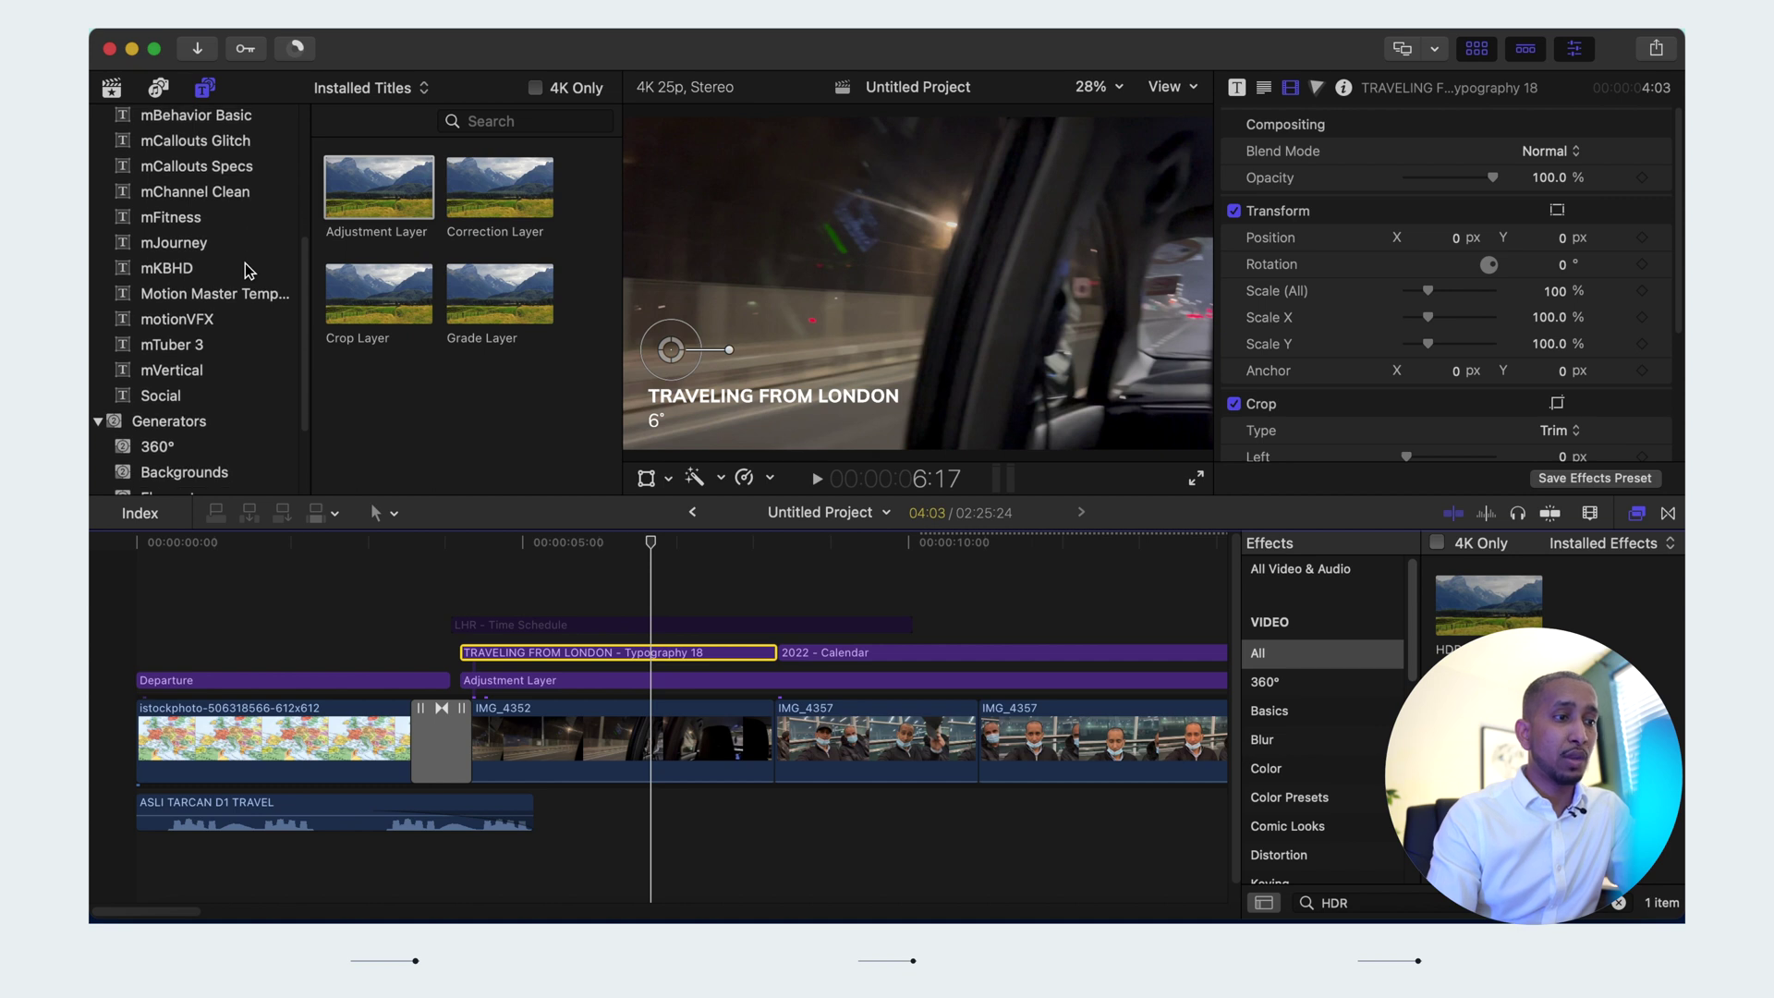
left_click(189, 244)
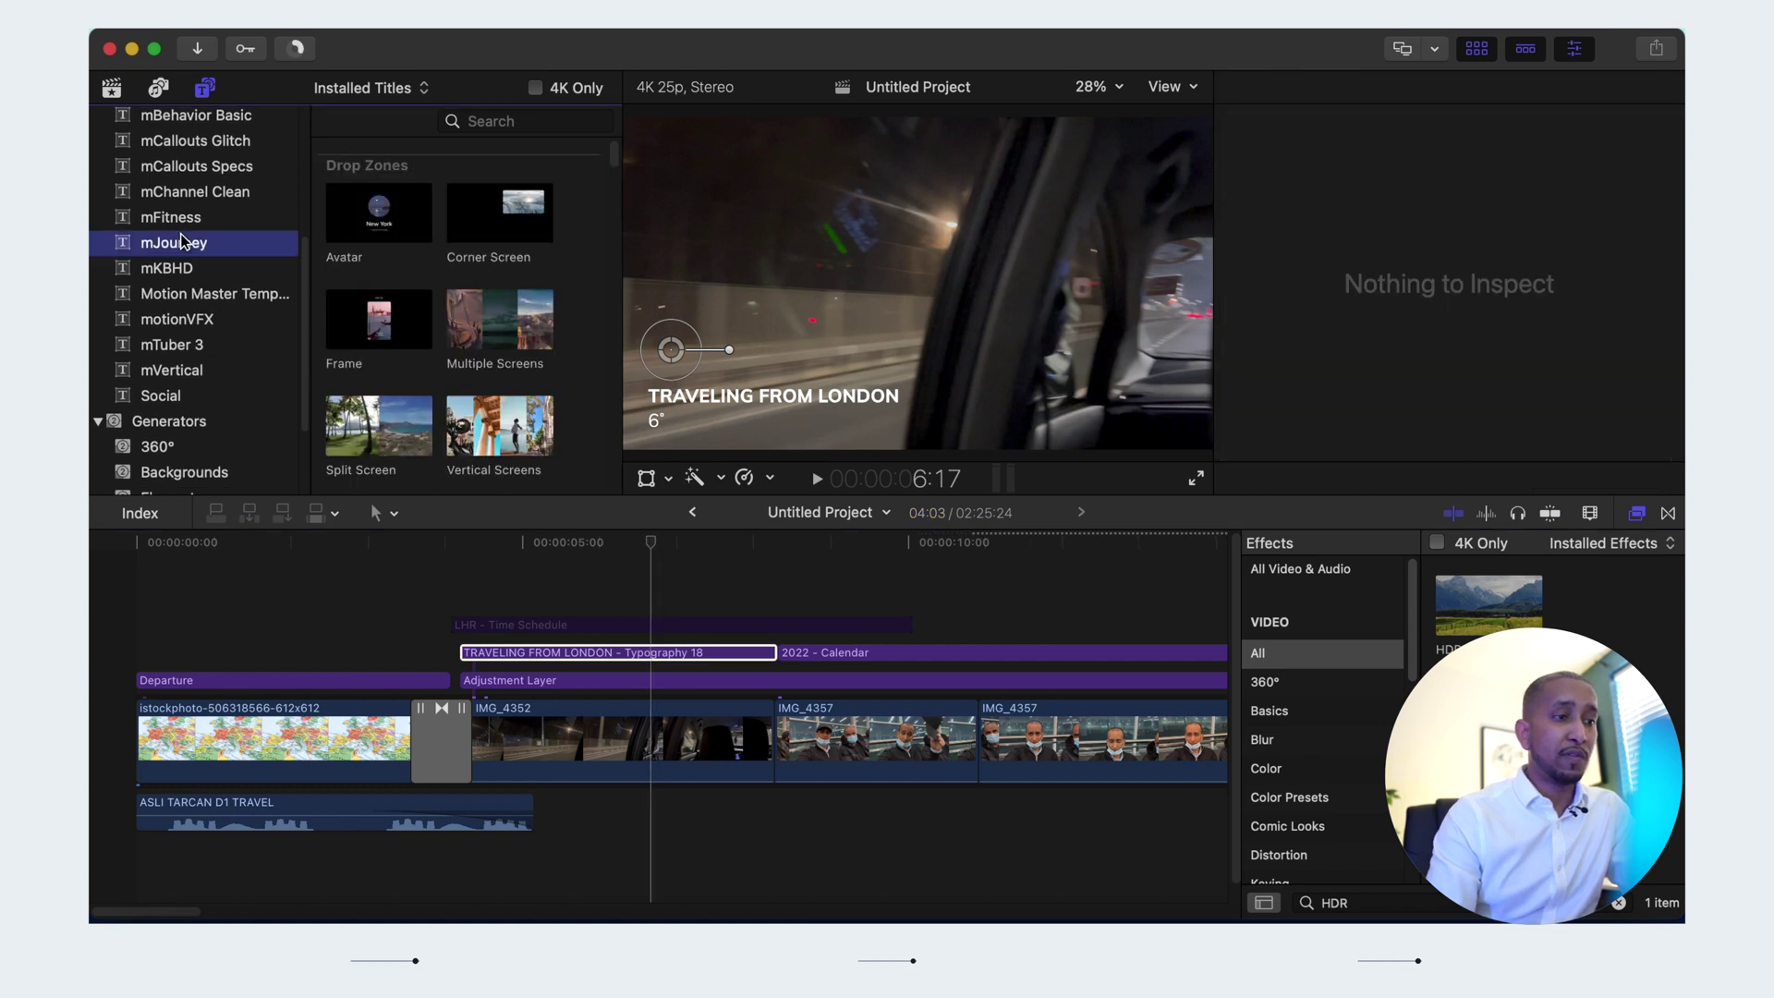
scroll(403, 312, "down", 10)
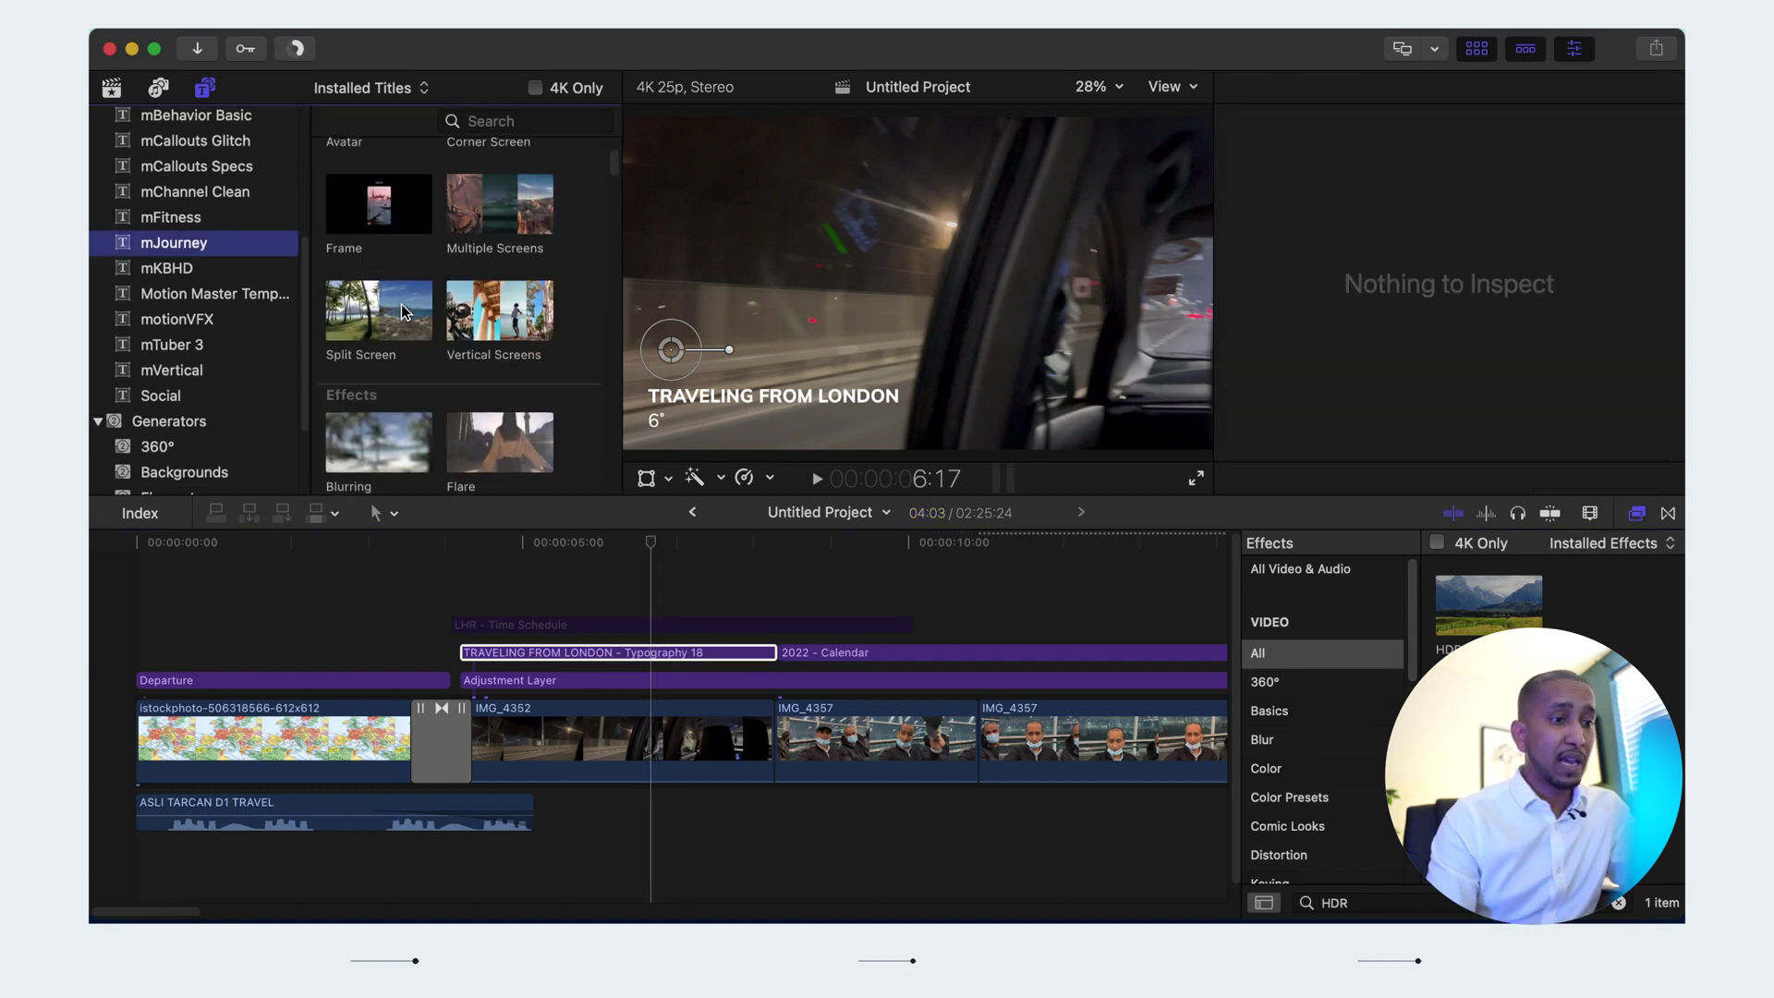
scroll(404, 312, "down", 10)
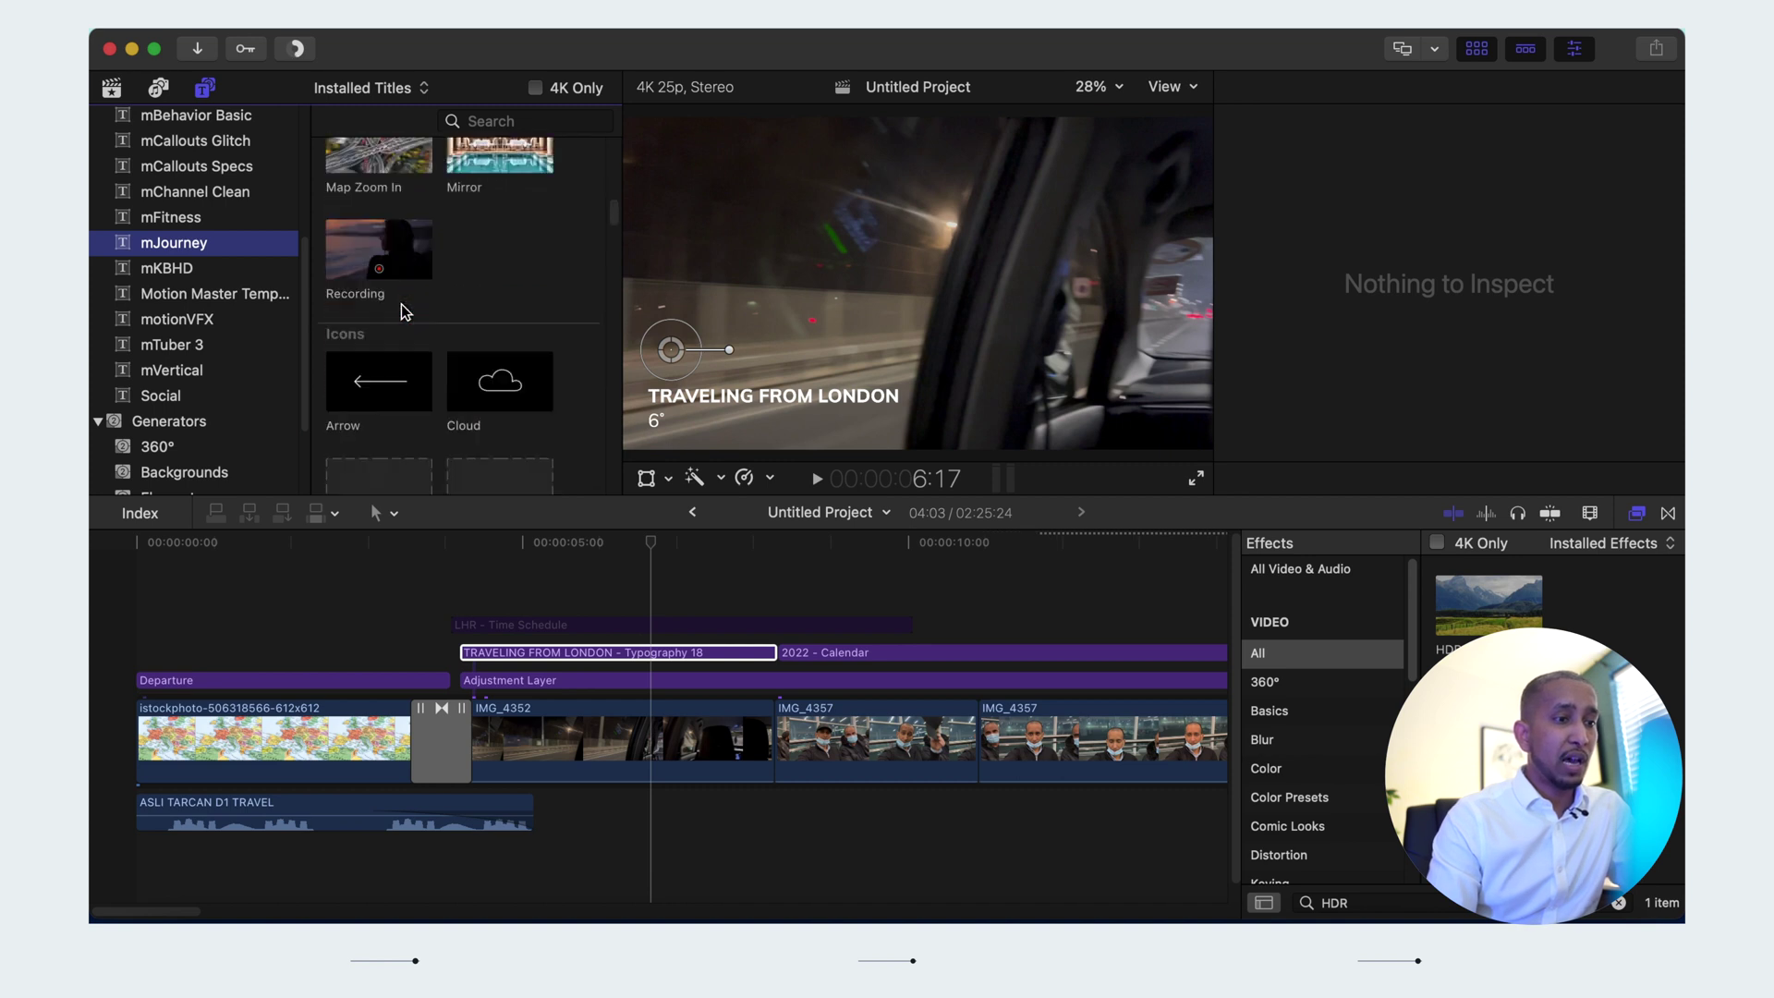
scroll(403, 313, "down", 10)
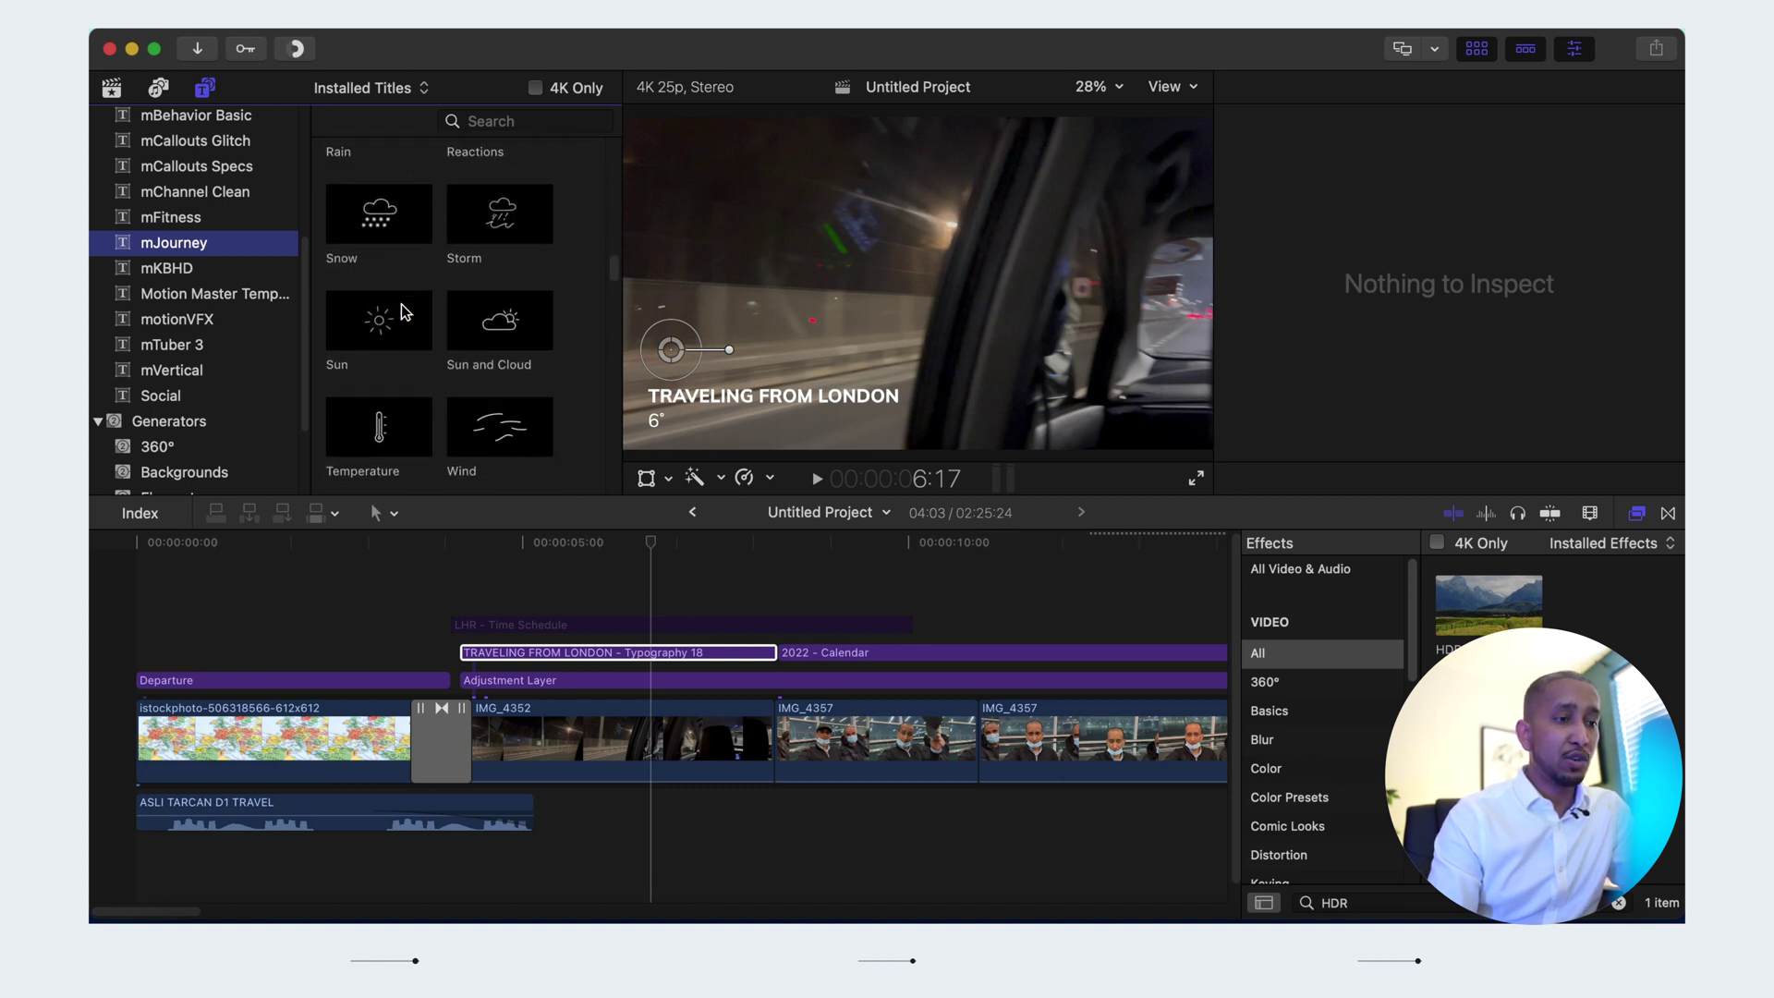
scroll(401, 303, "down", 2)
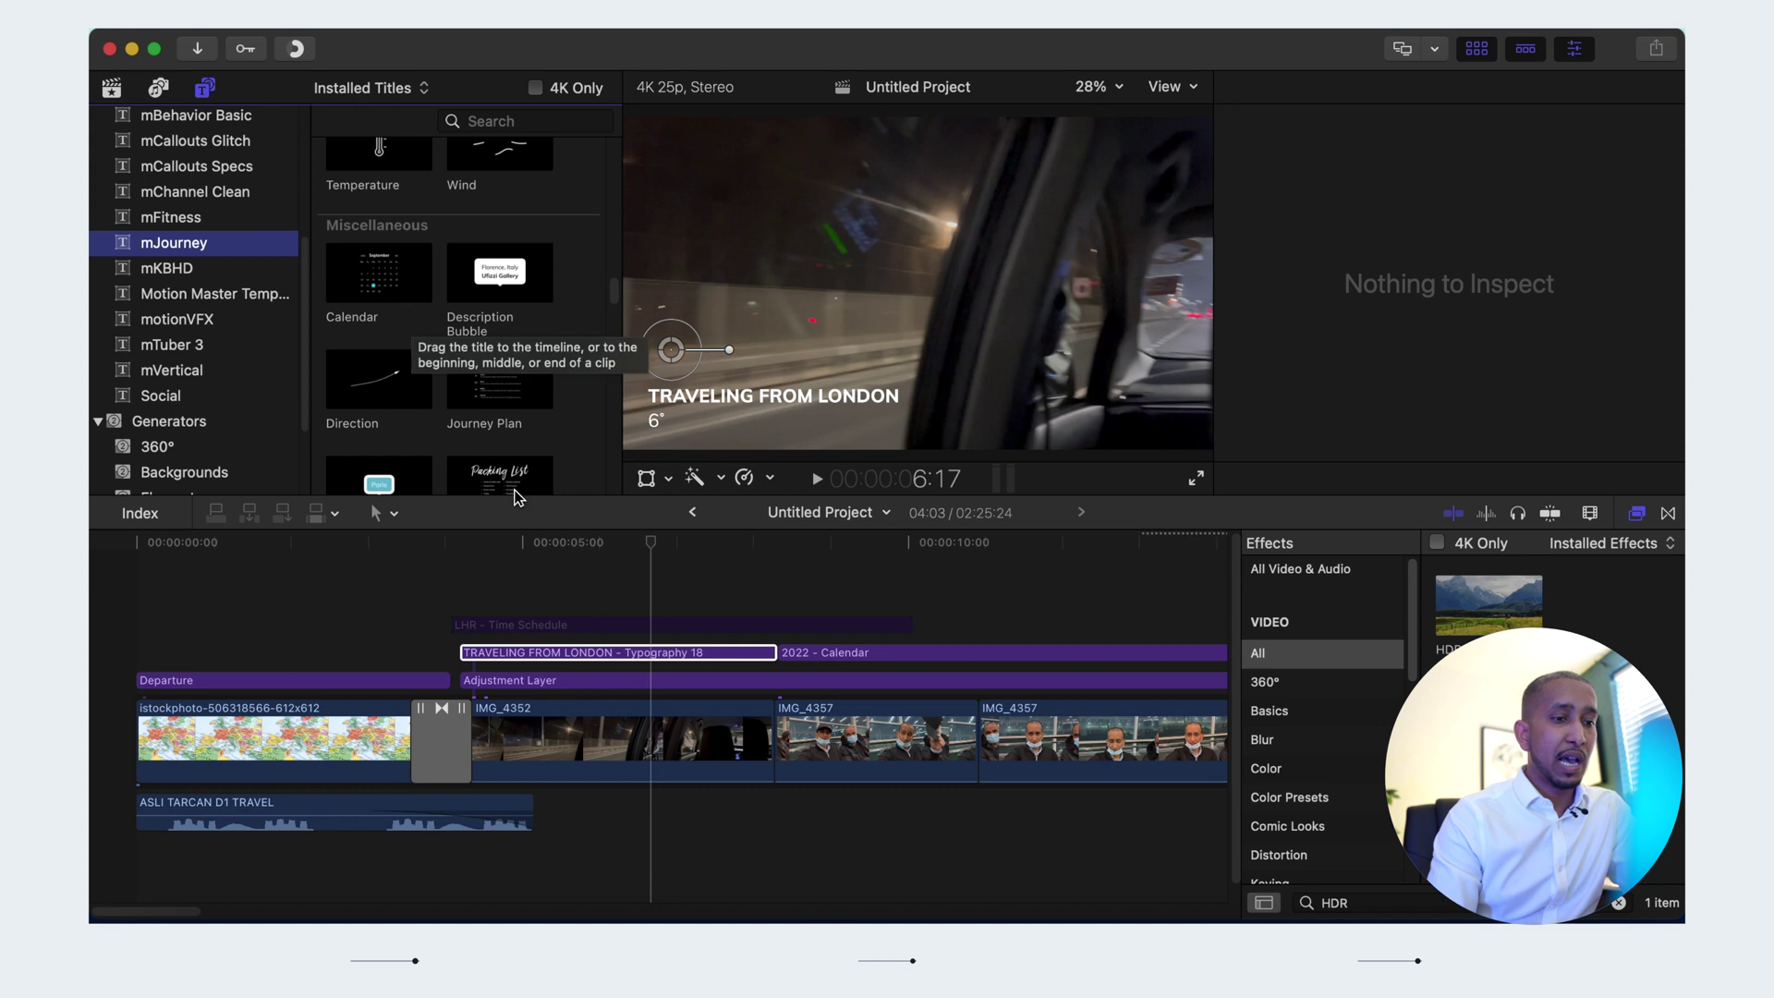
left_click(636, 652)
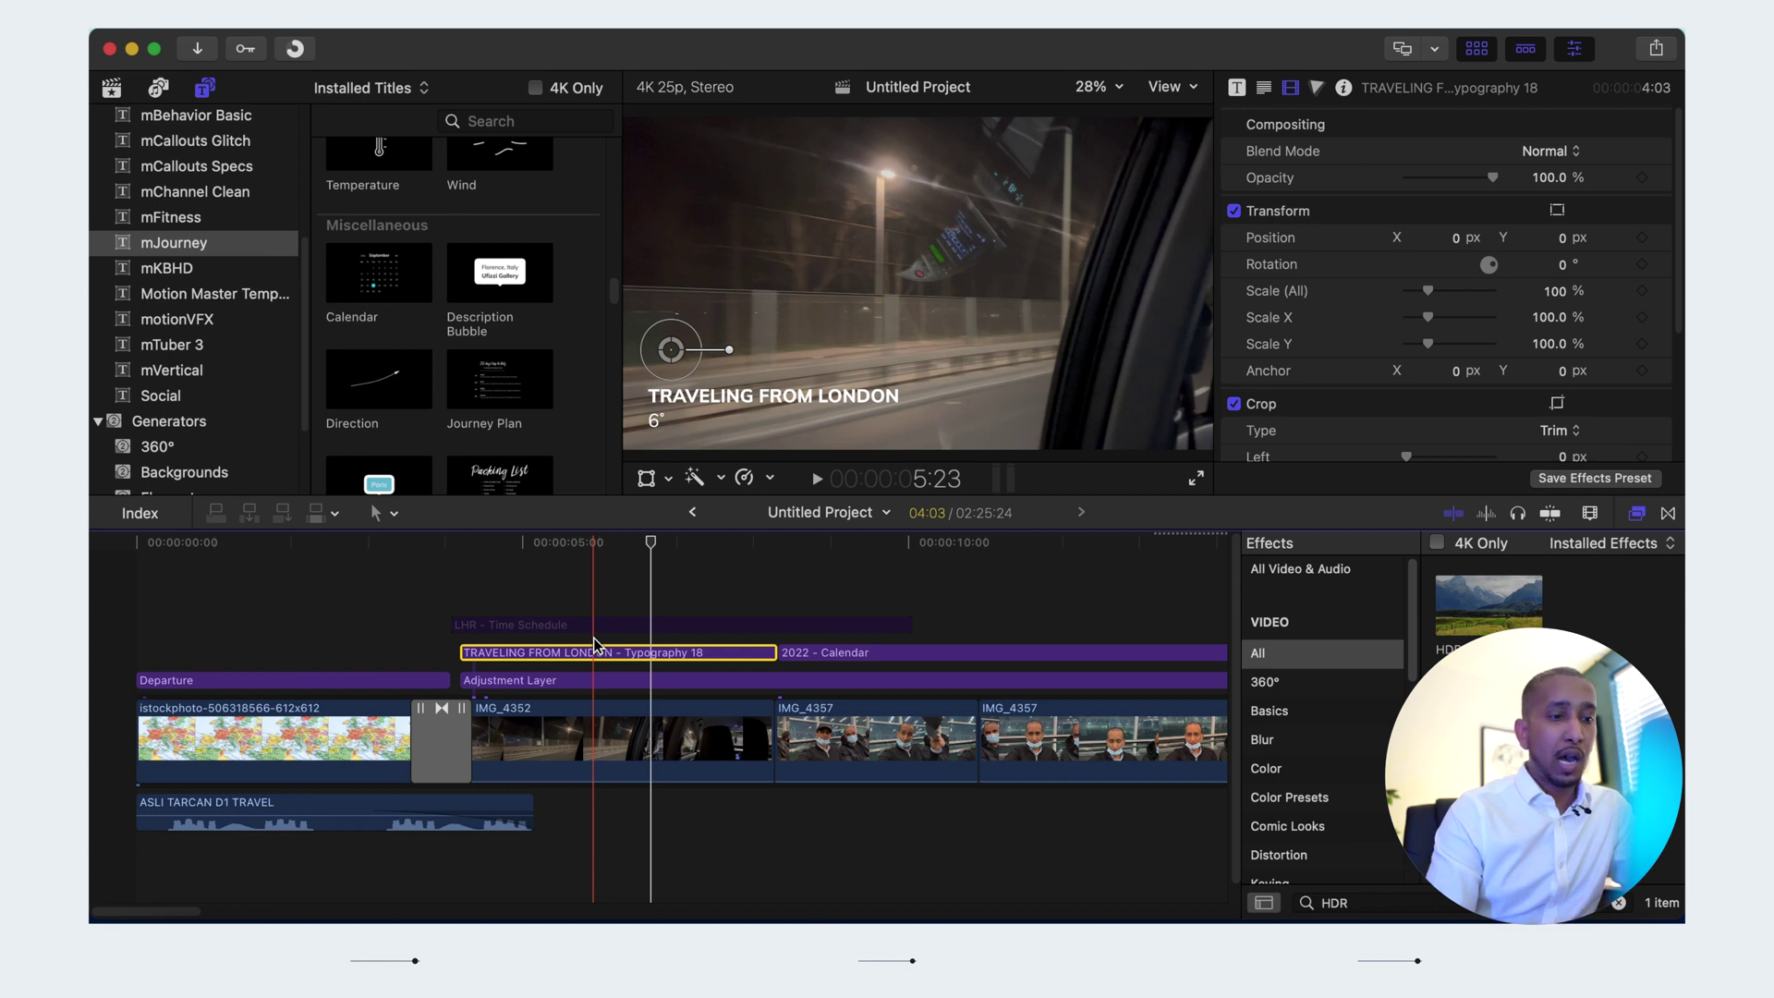
Select the 2022 - Calendar title and review its published parameters
left_click(822, 621)
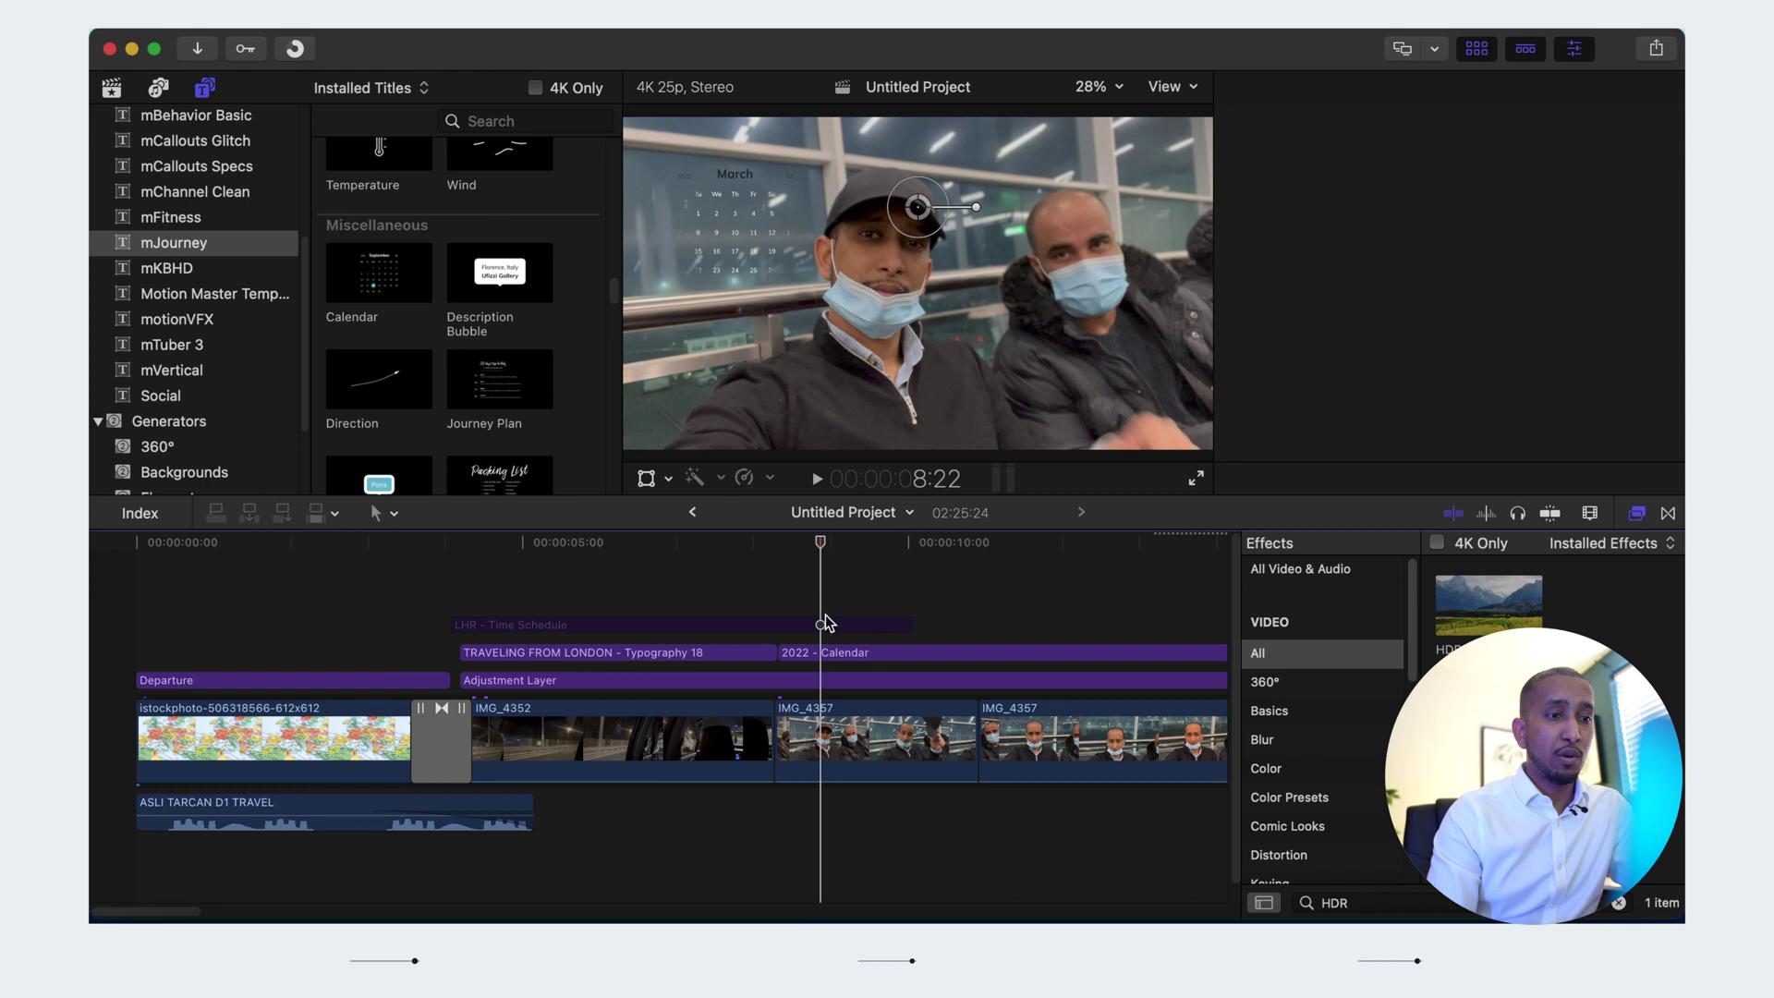
left_click(842, 643)
left_click(841, 652)
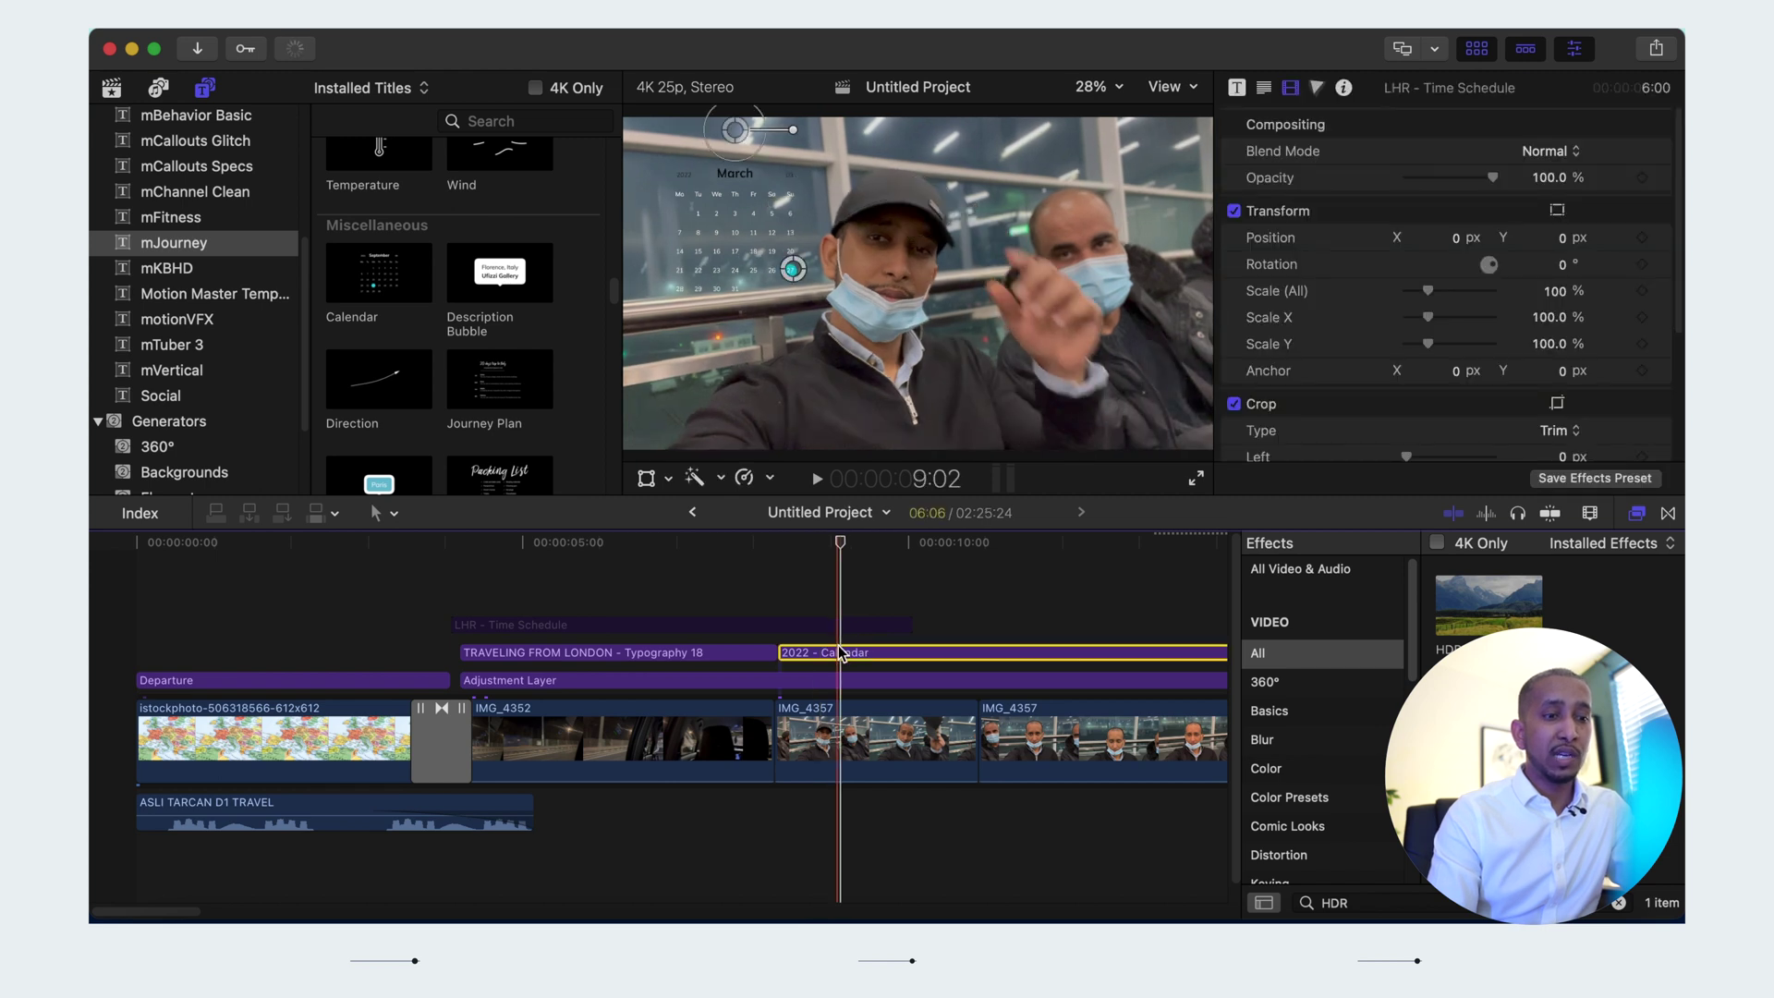
left_click(792, 268)
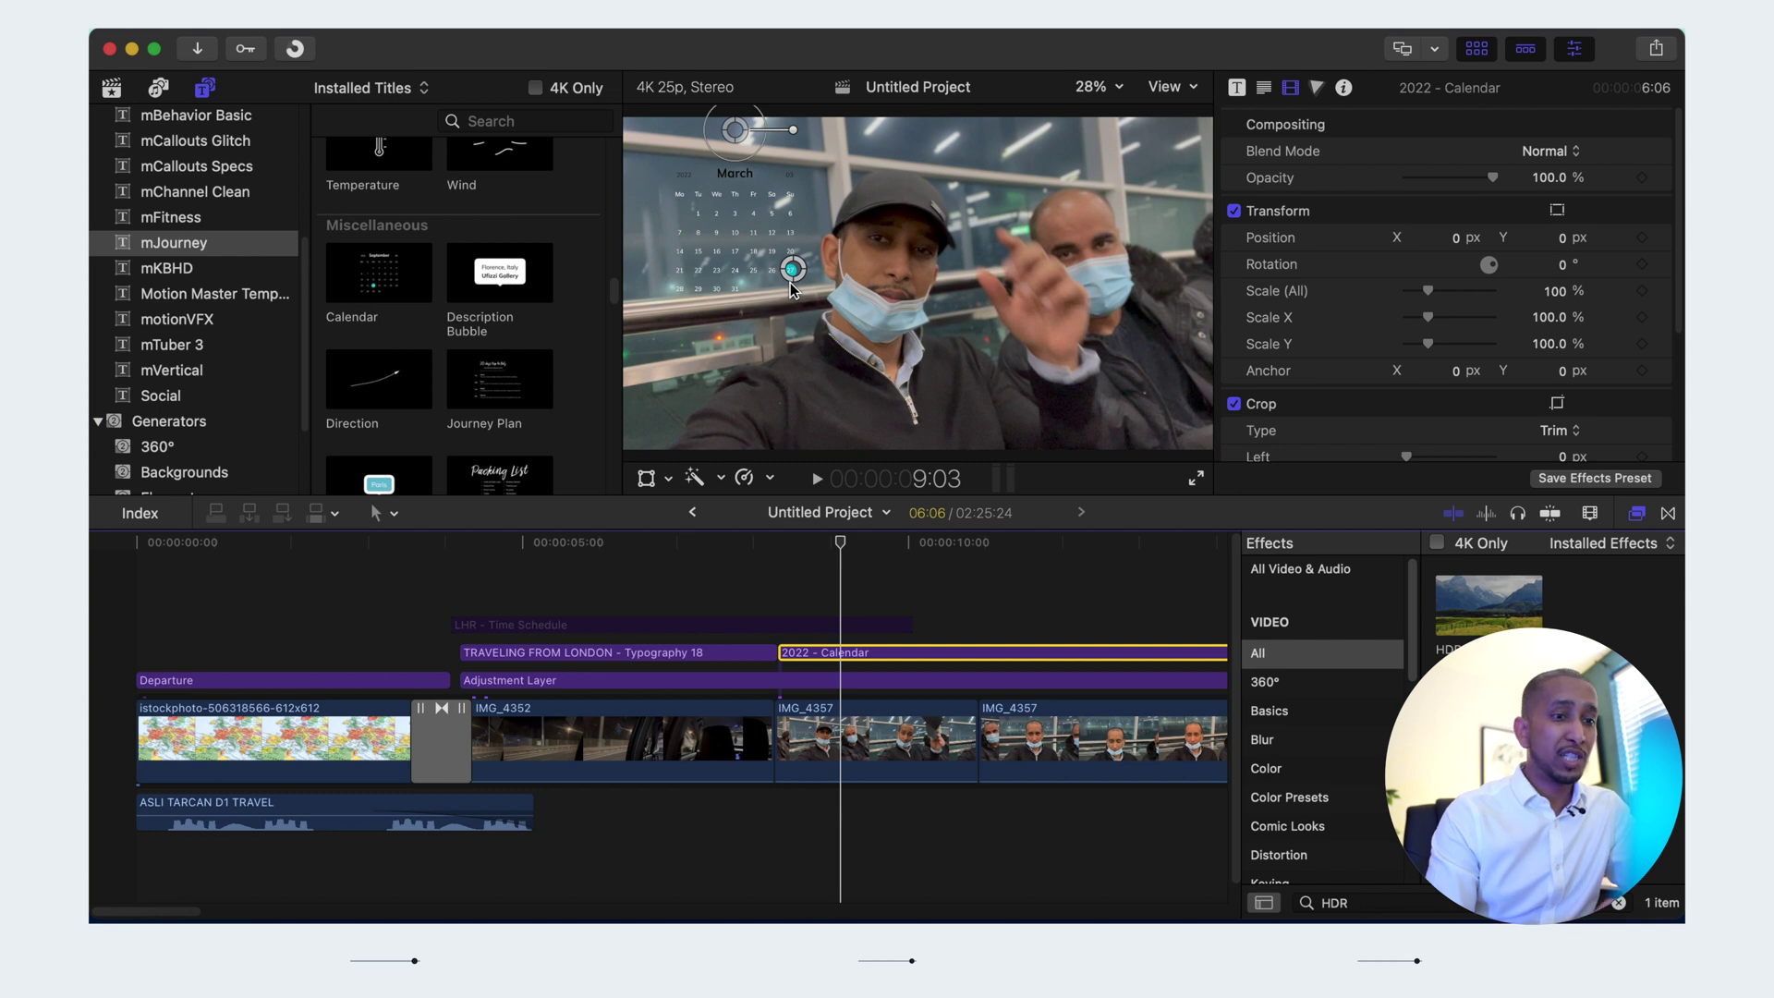
left_click(951, 653)
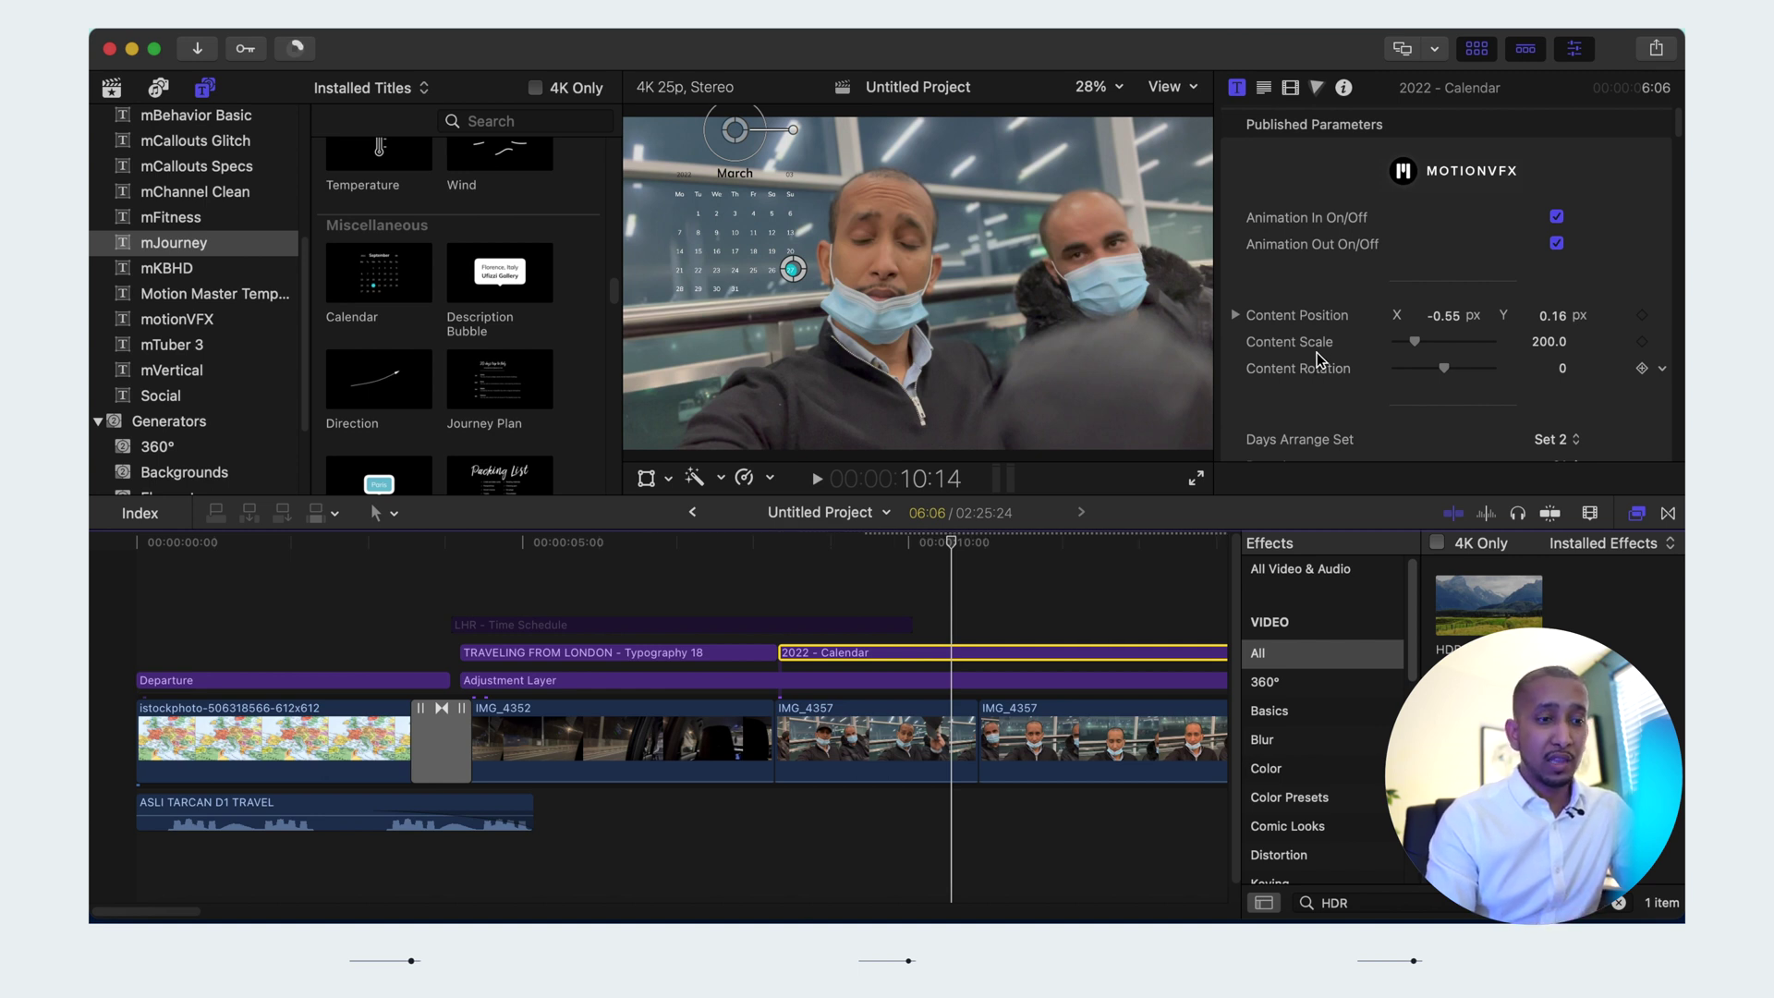
Deselect the calendar title and scroll the timeline right to clip IMG_4358
left_click(996, 577)
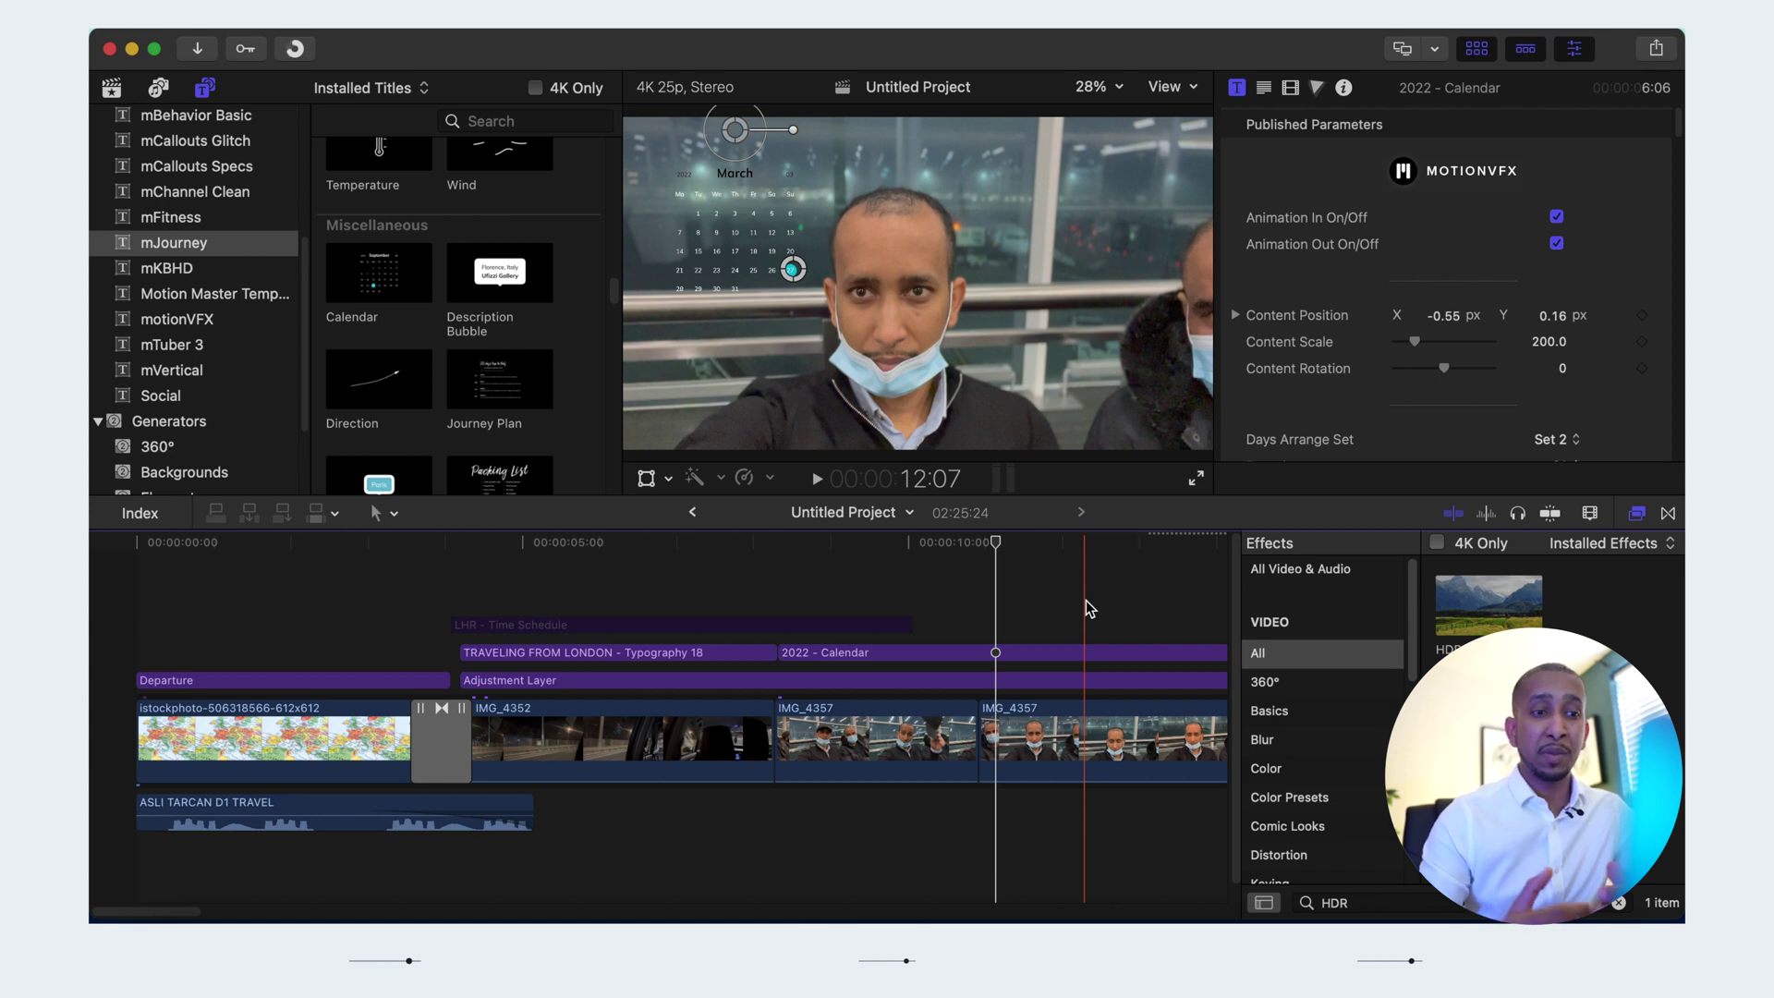
scroll(1085, 600, "right", 3)
key("c")
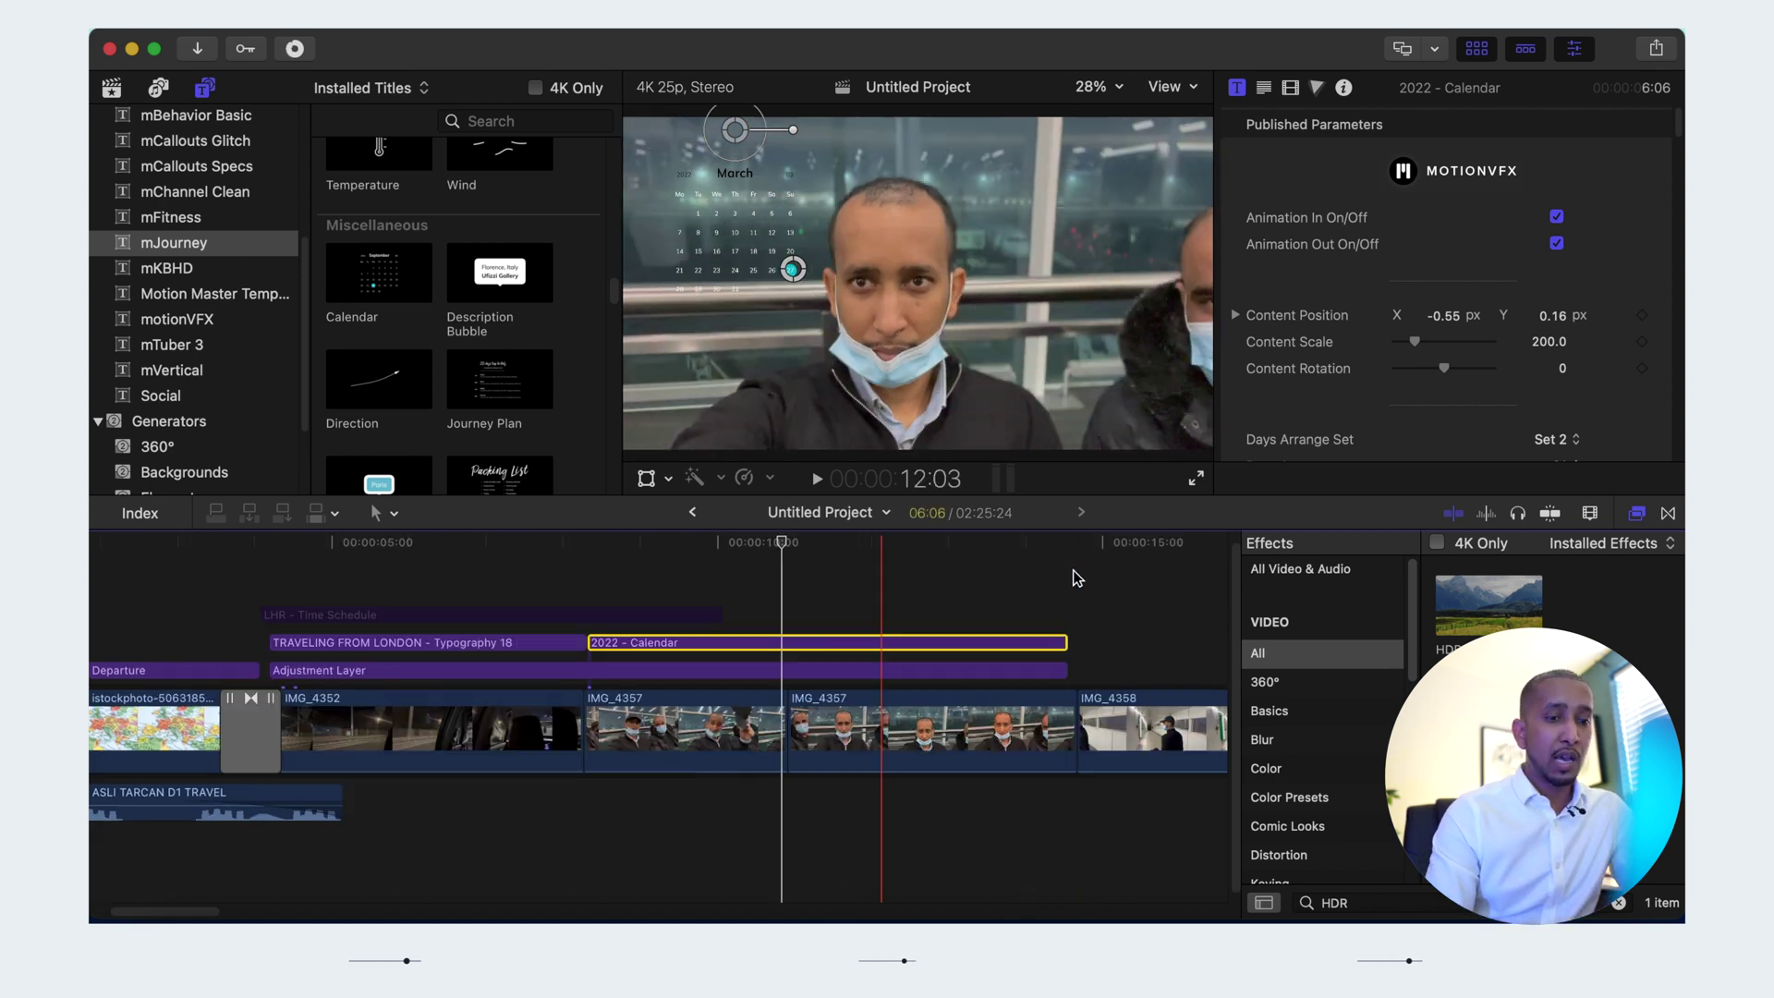
left_click(1039, 584)
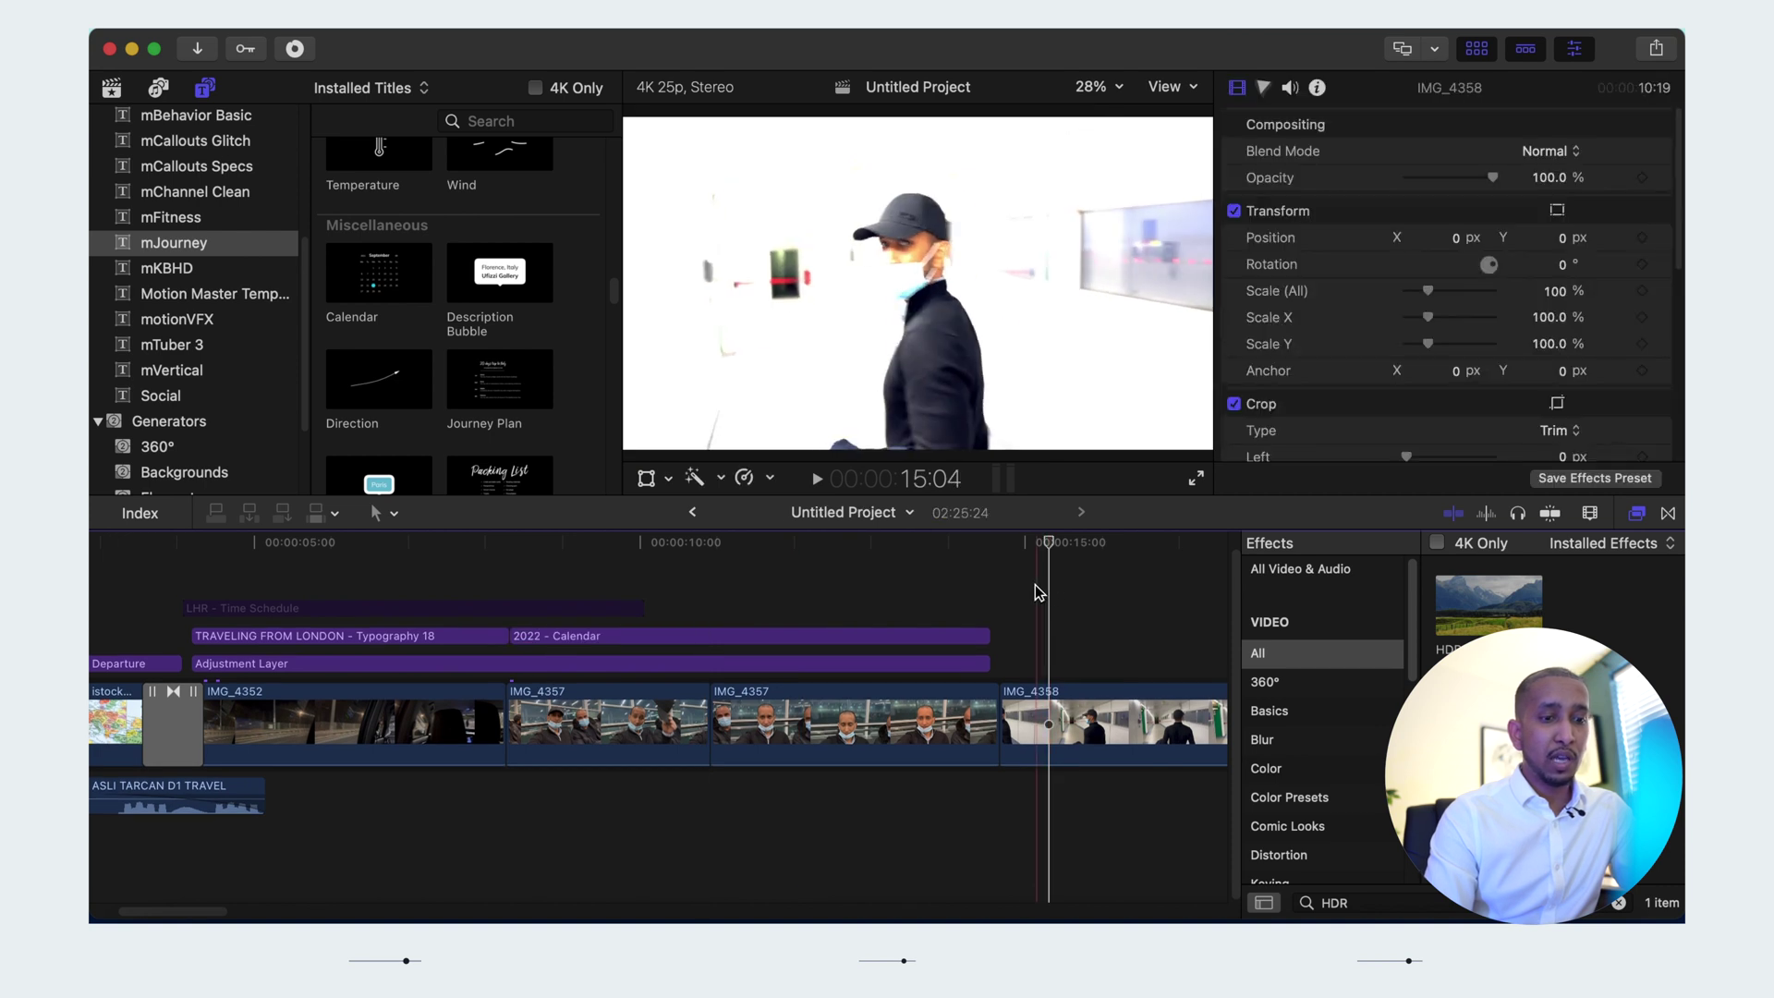
scroll(1038, 592, "right", 2)
scroll(1039, 592, "right", 1)
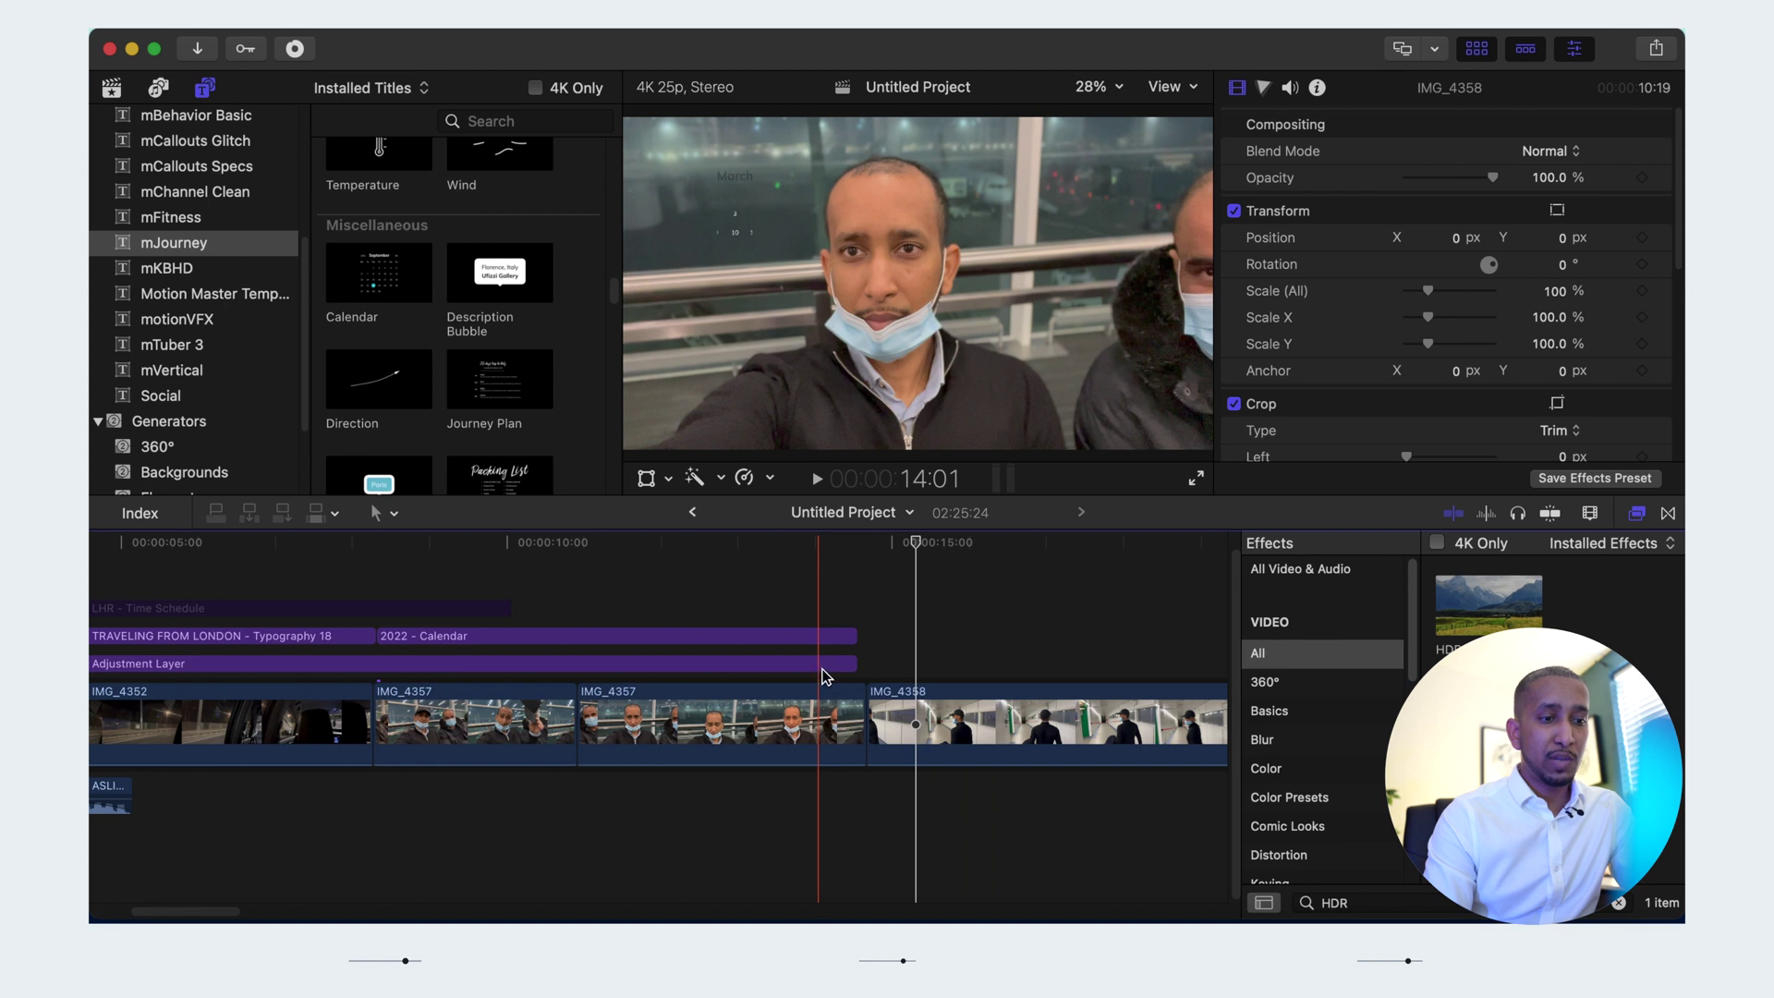
Extend the Adjustment Layer to 31:02 over IMG_4358 and preview playback from 18:06
left_click_drag(850, 666, 1104, 687)
left_click(1018, 618)
scroll(1017, 618, "right", 5)
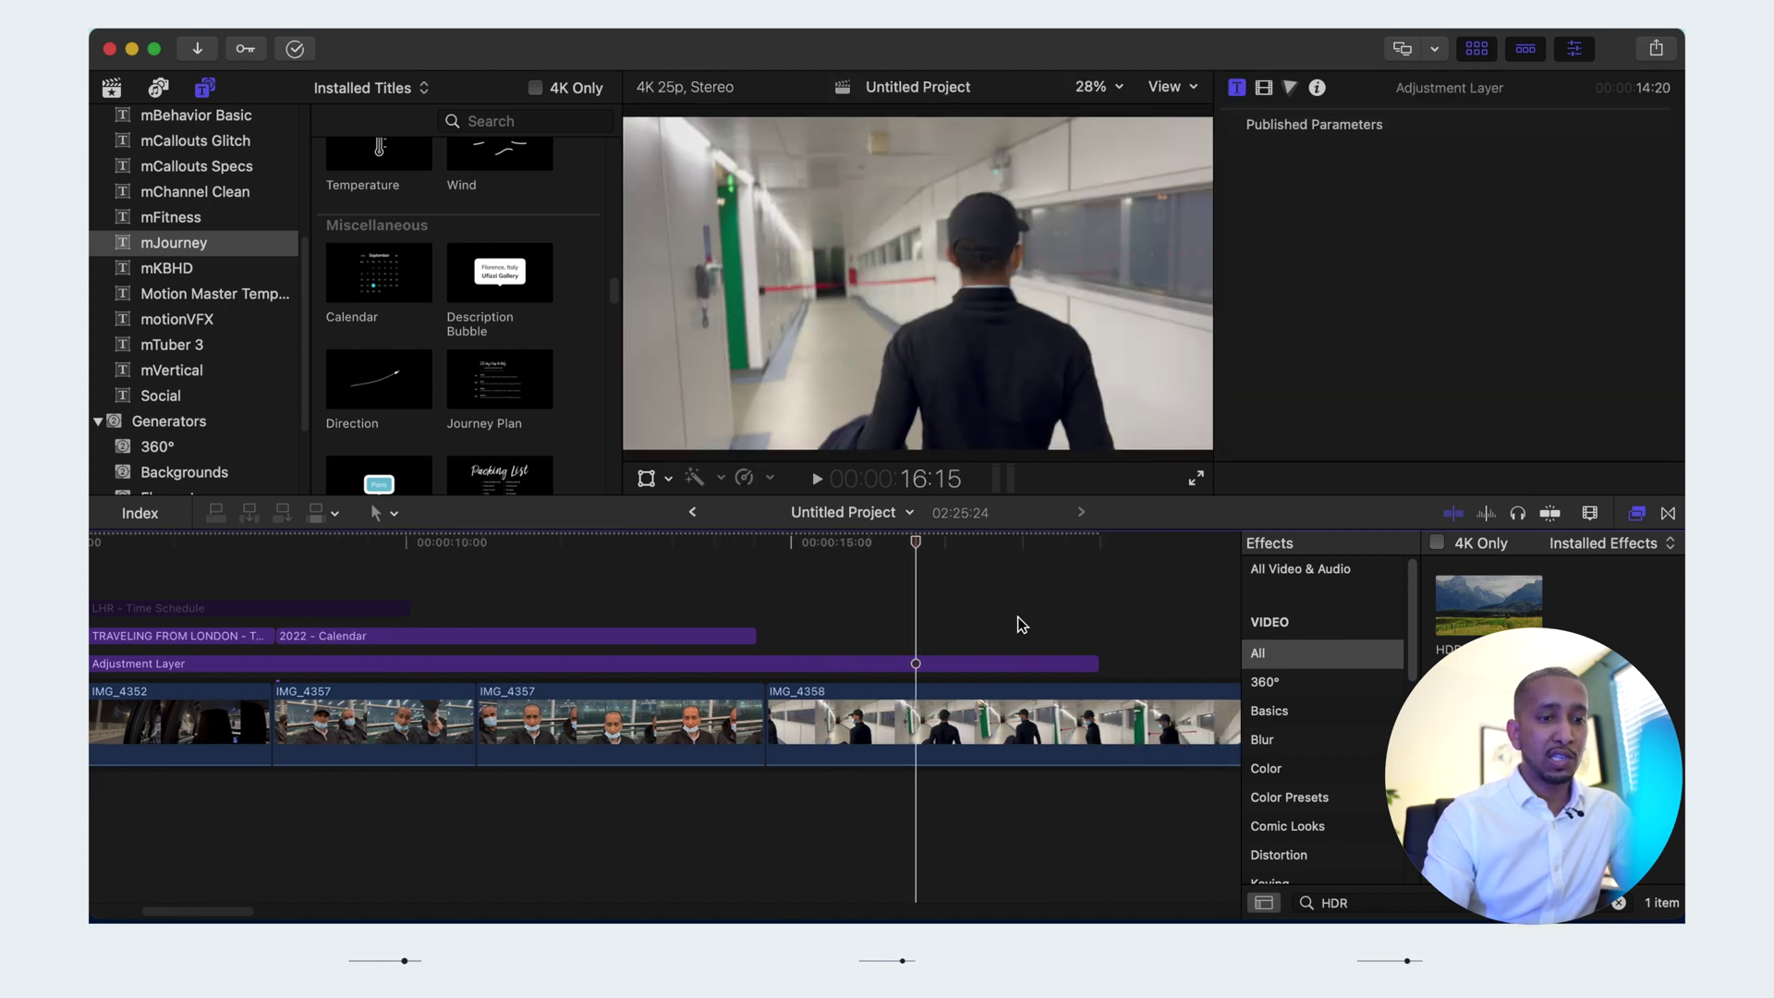
scroll(924, 619, "right", 3)
left_click(462, 592)
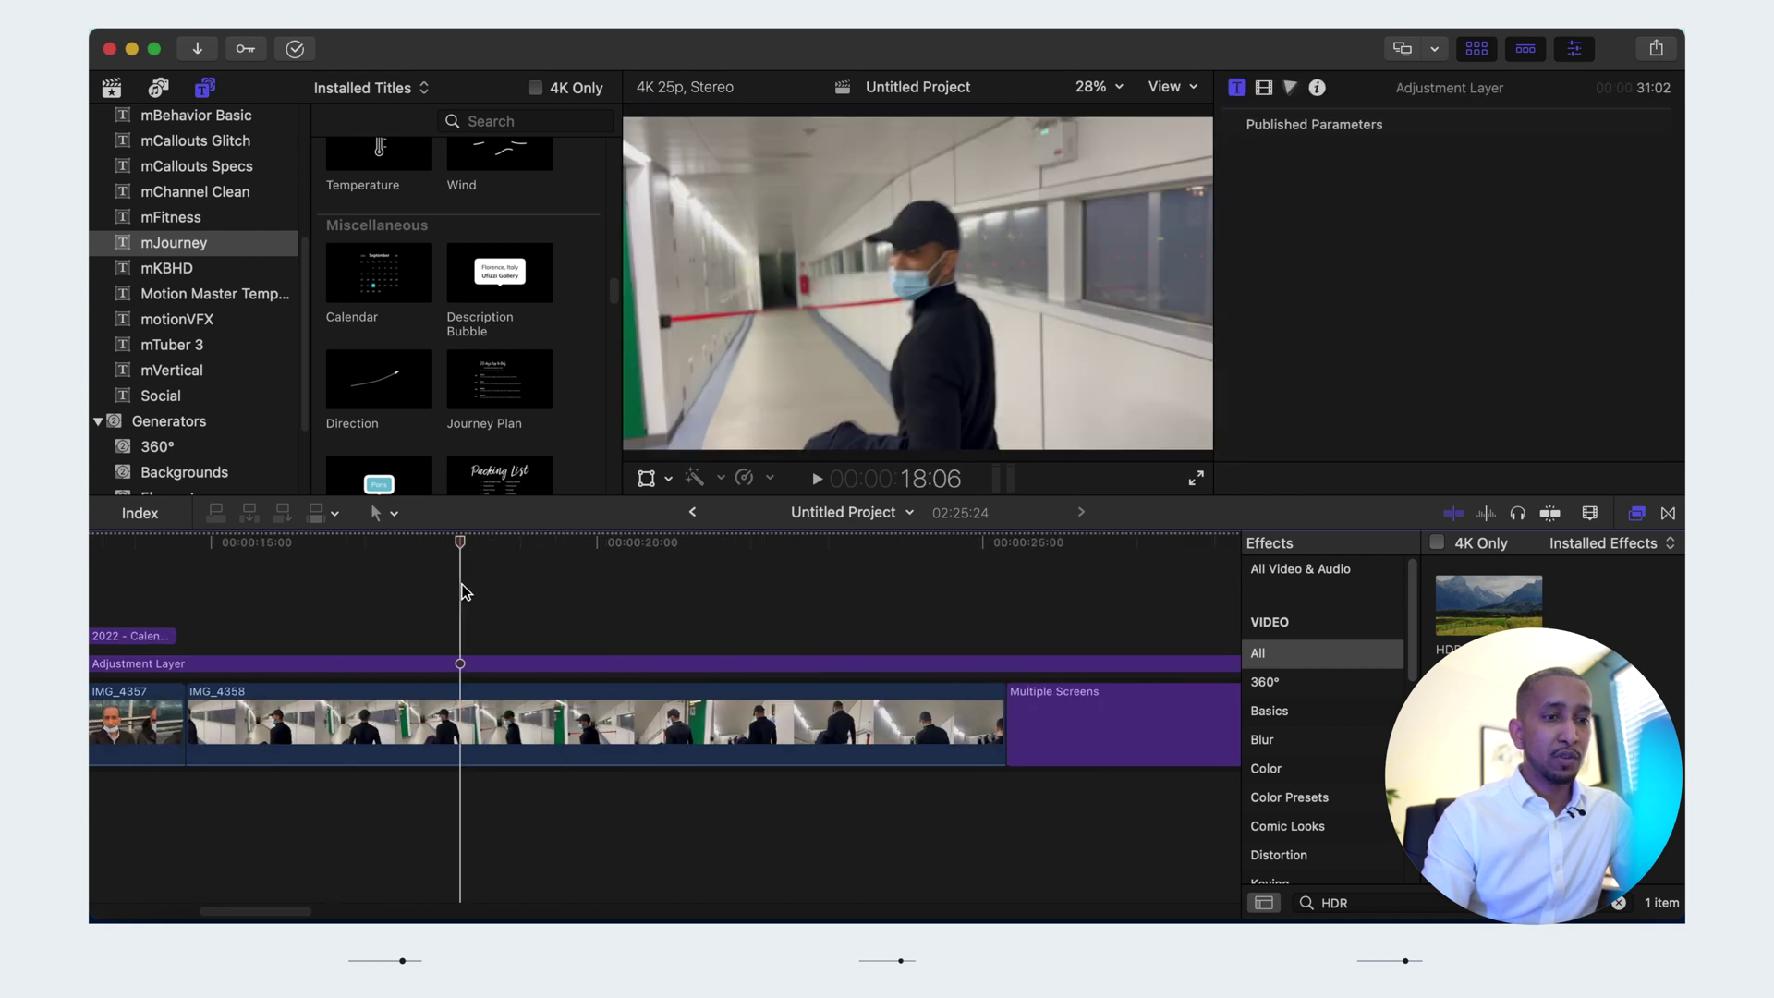
key("space")
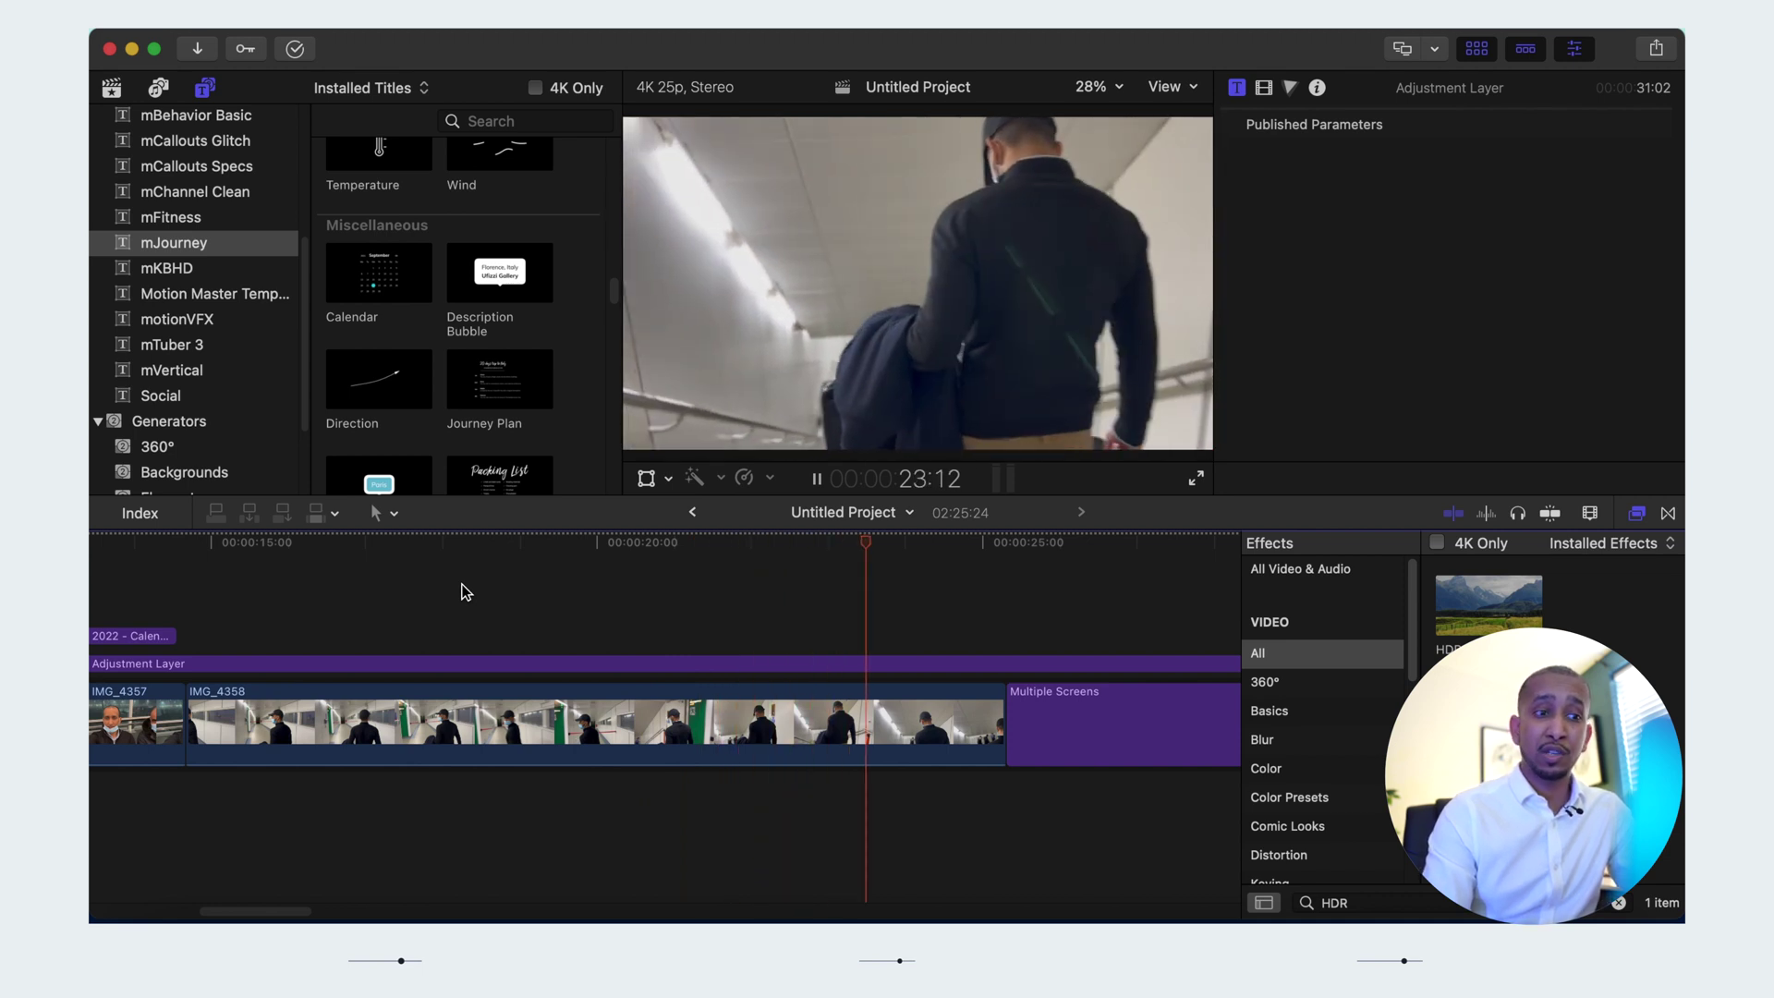
key("space")
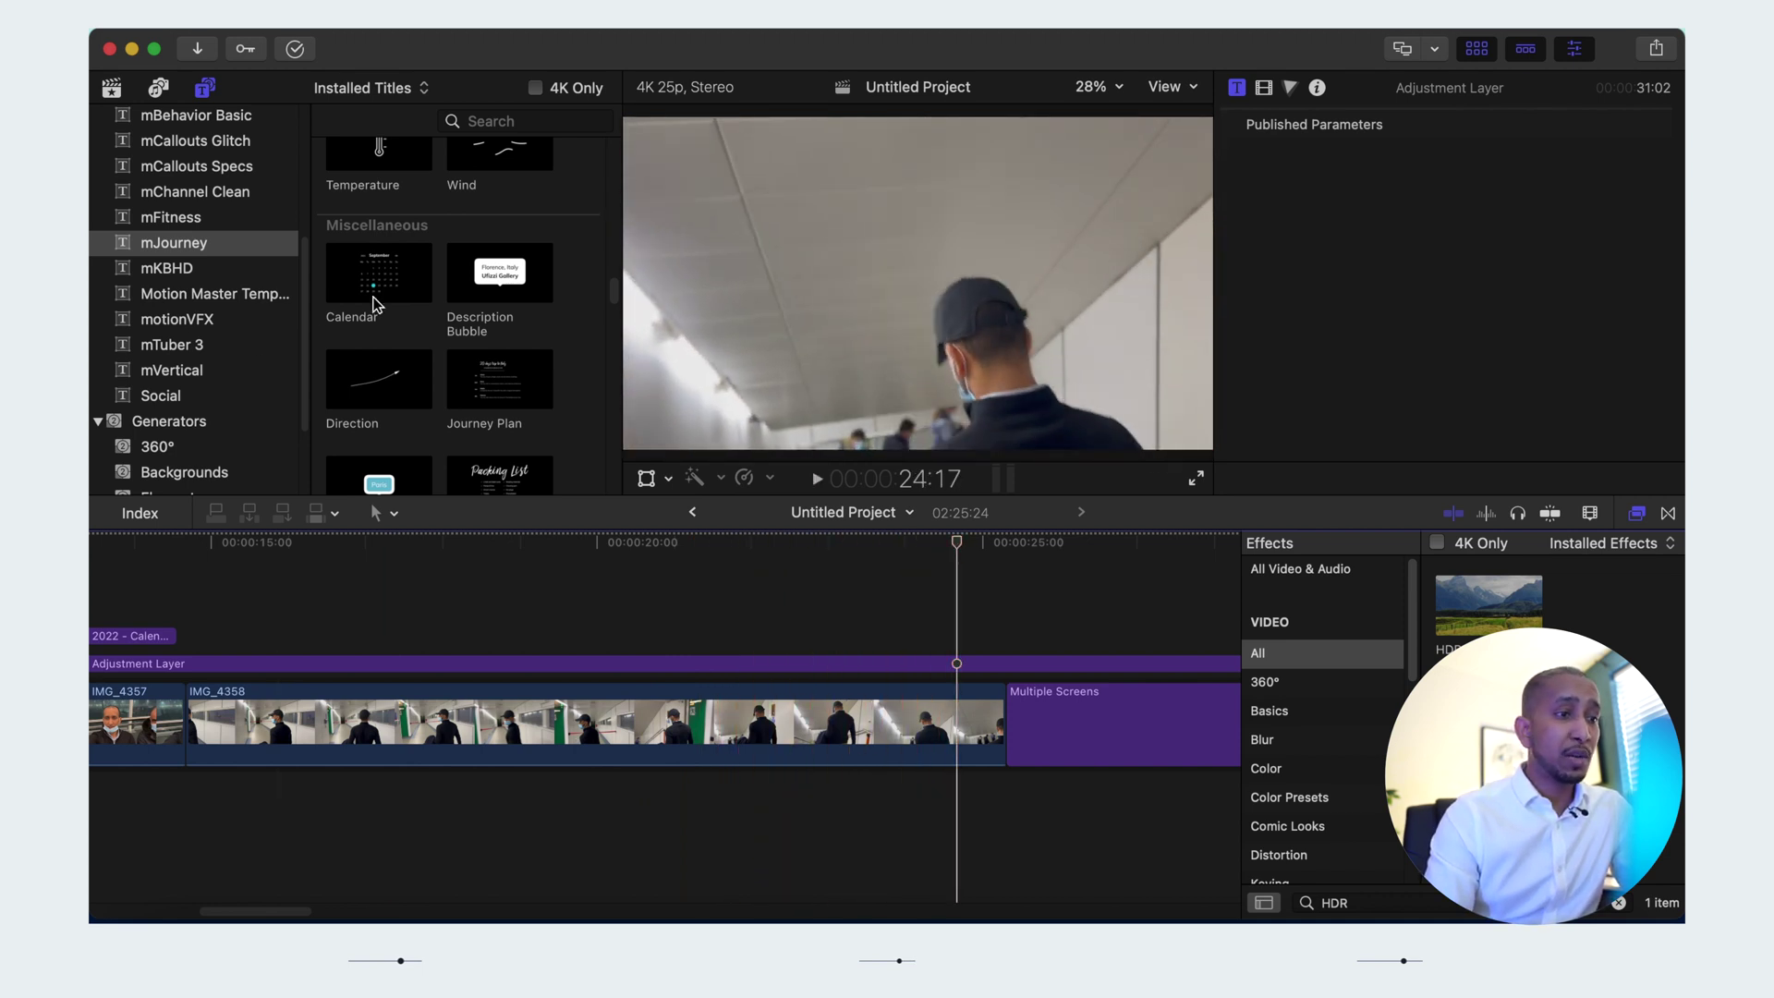
Add the mJourney Effects Flare title above the Adjustment Layer and preview it
scroll(374, 305, "up", 10)
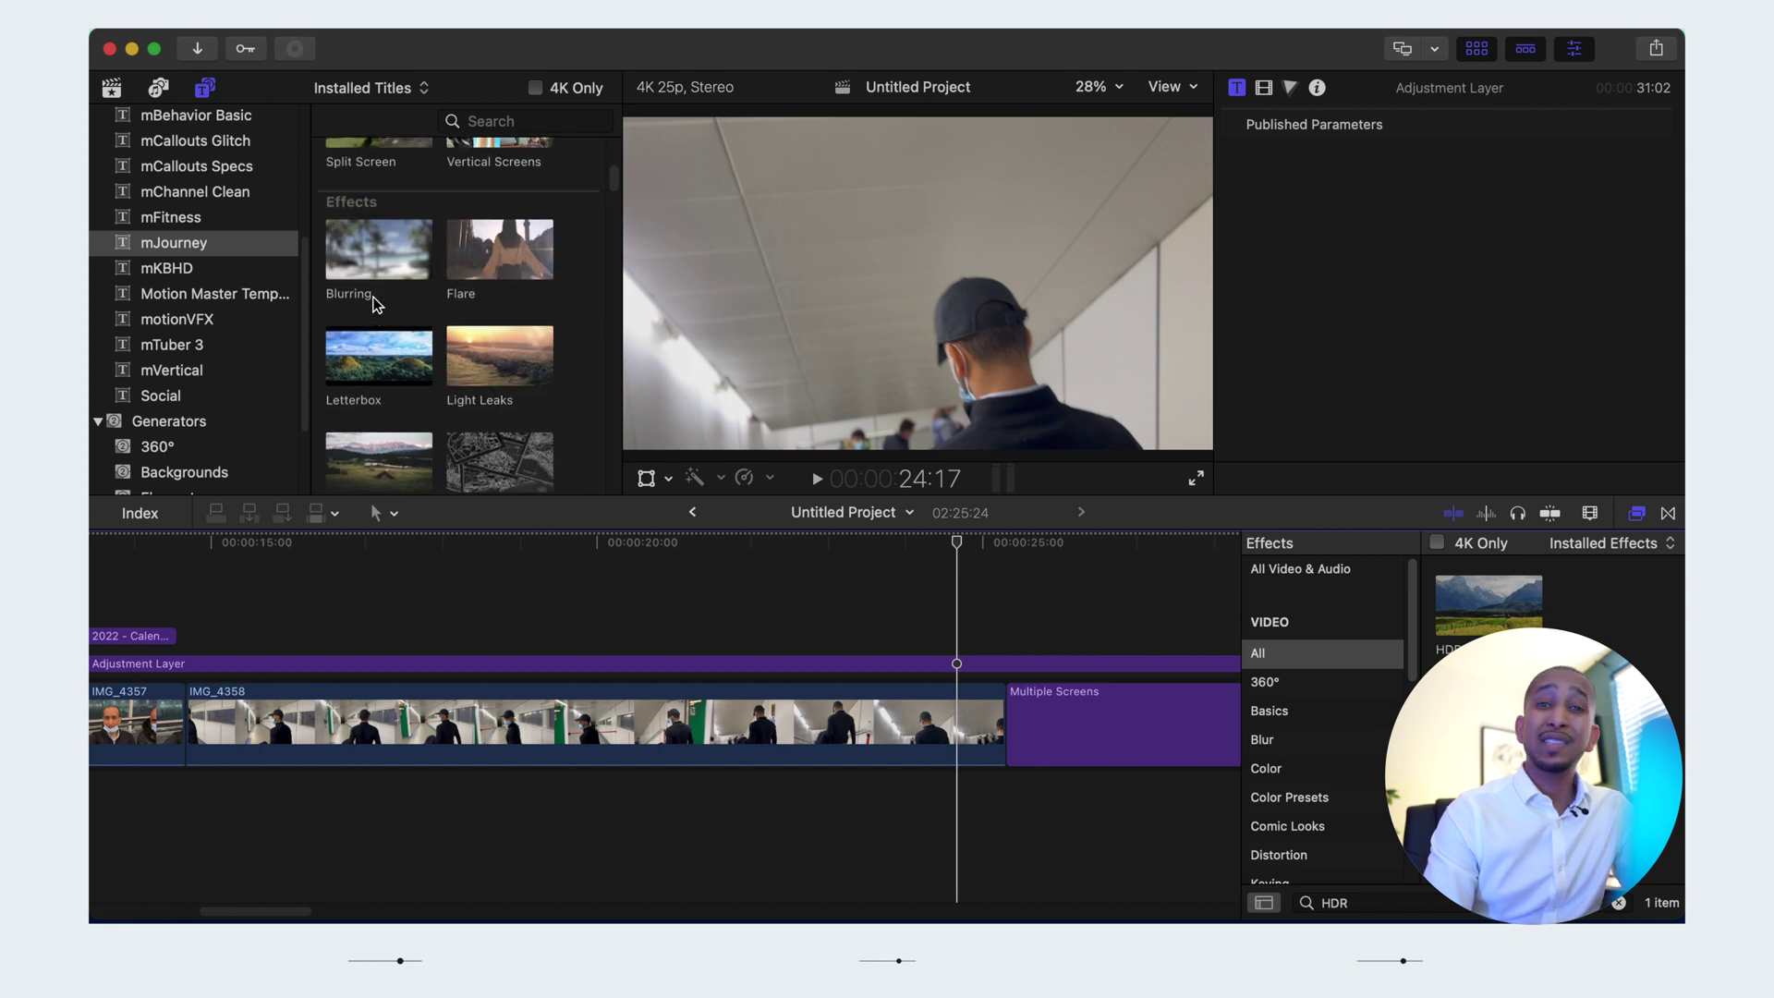
scroll(375, 305, "up", 5)
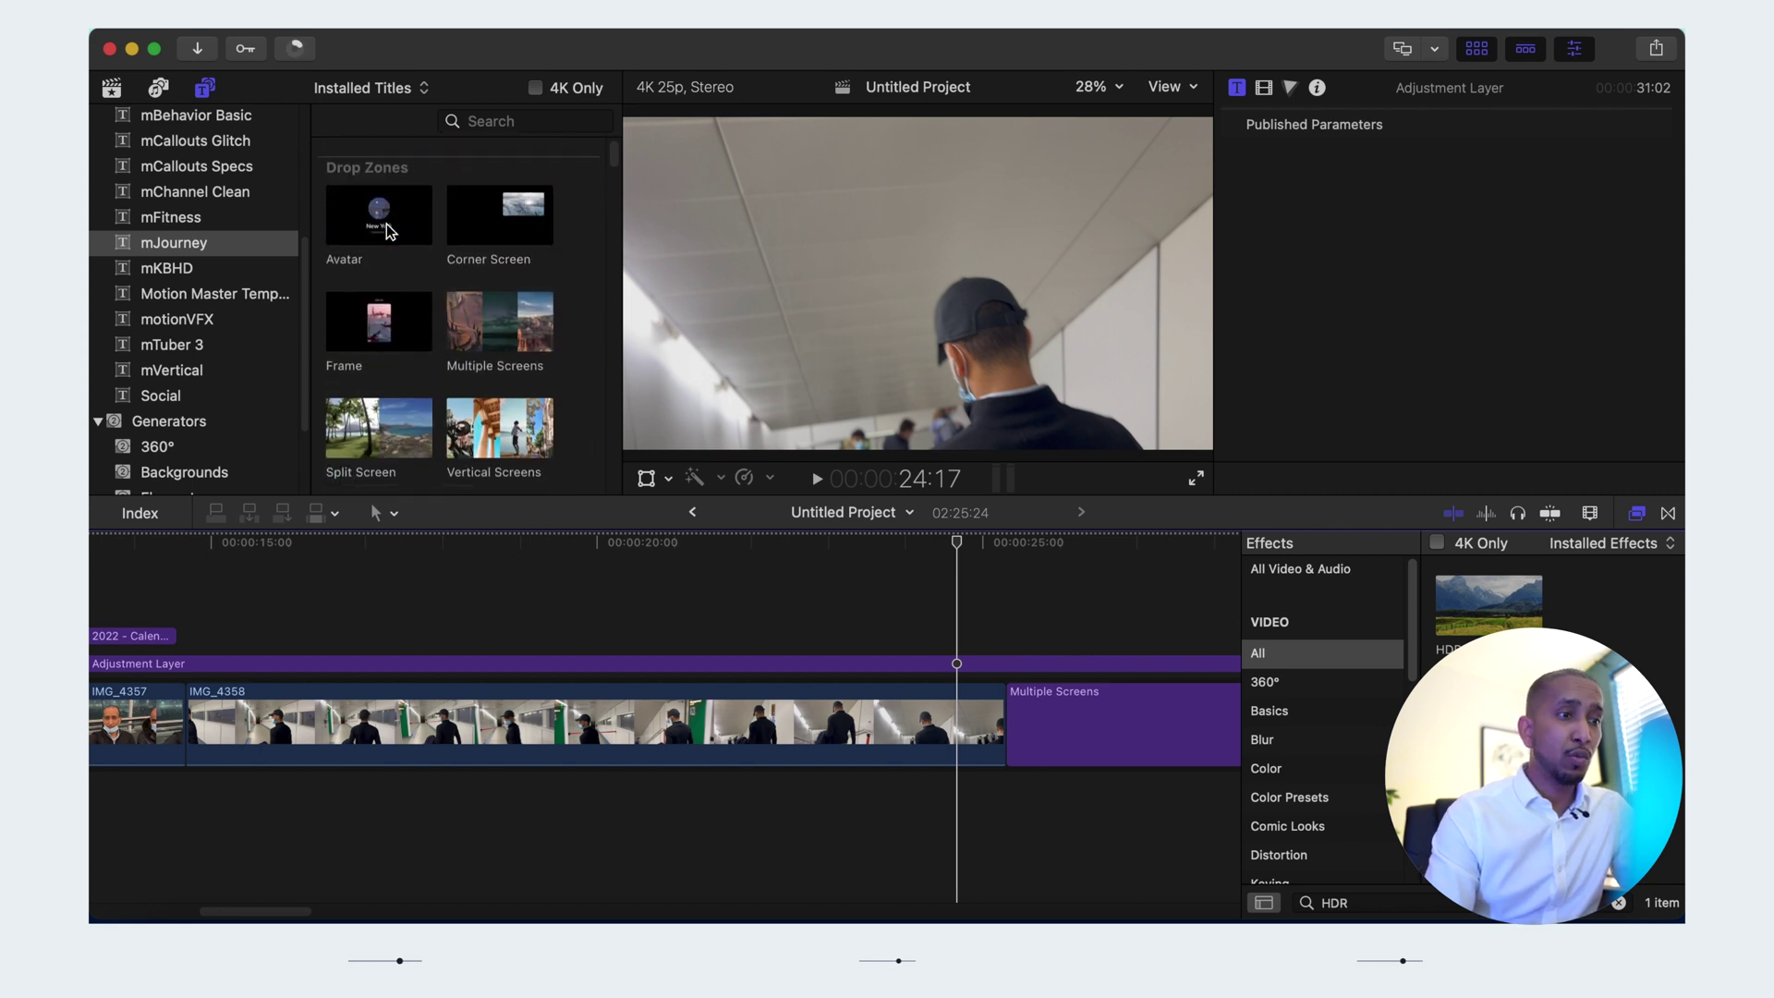
scroll(386, 231, "down", 3)
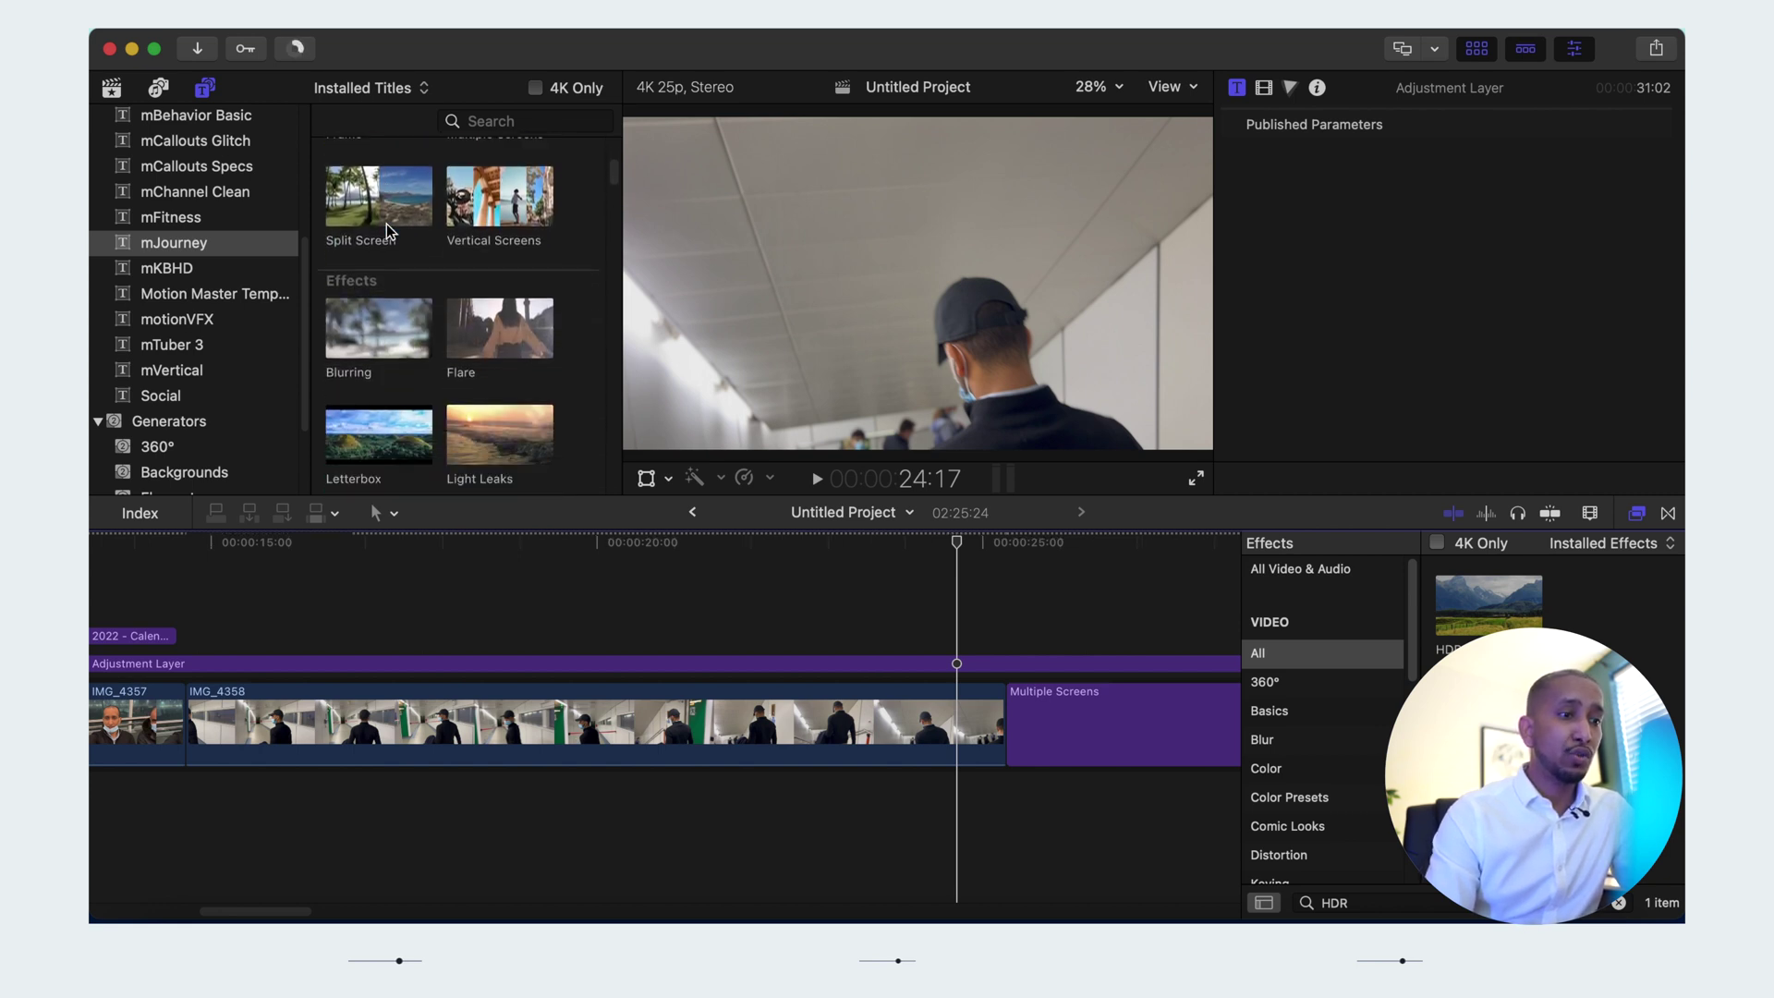
left_click_drag(497, 325, 468, 580)
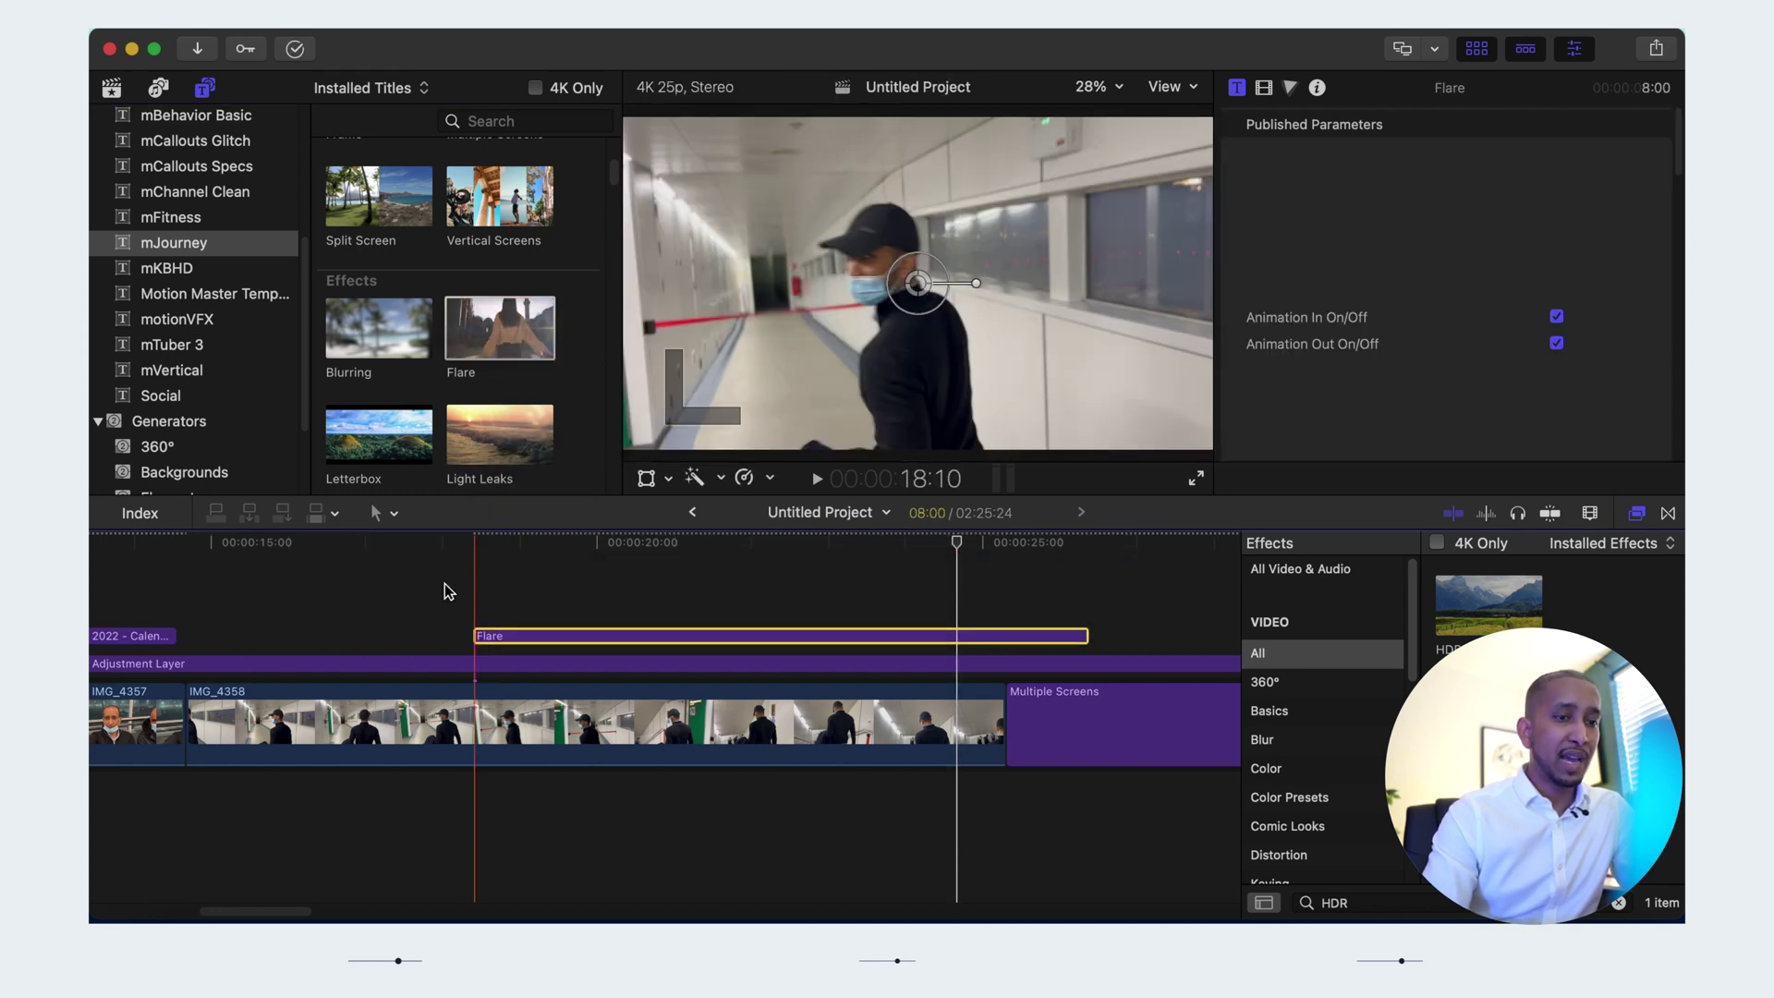
left_click(445, 584)
key("space")
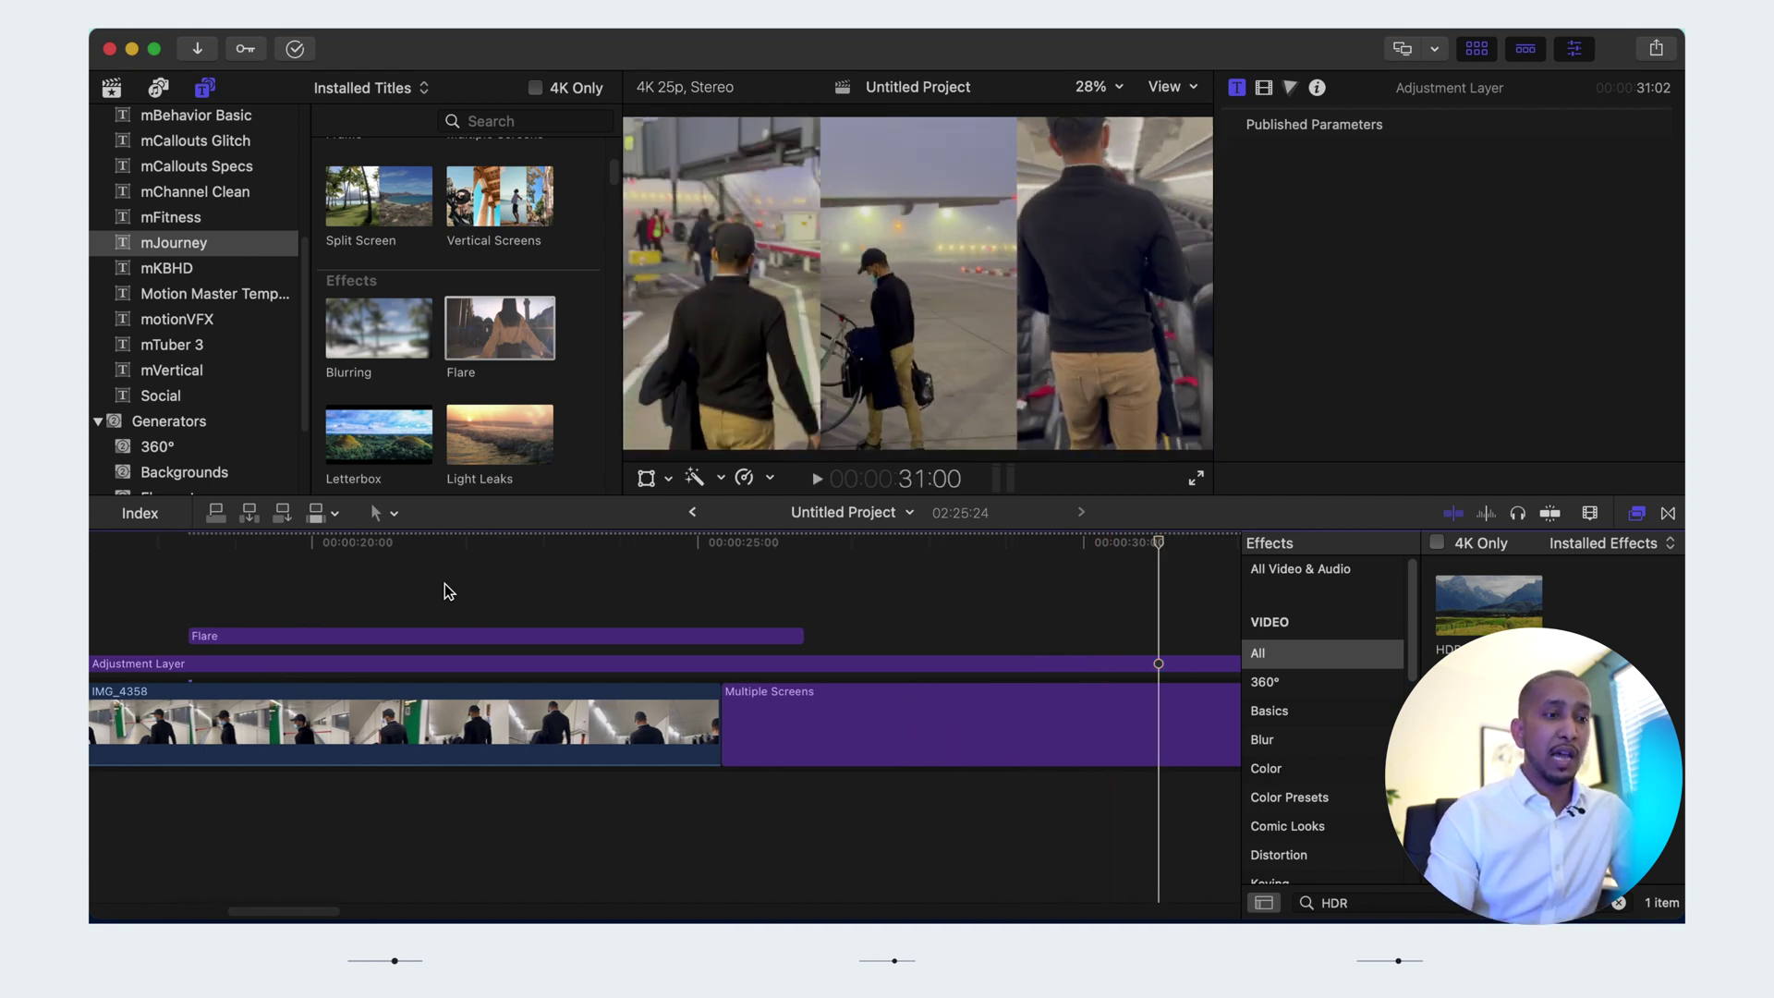
Select the Multiple Screens drop zone title and play from 24:19 to the time schedule title
scroll(468, 215, "up", 2)
scroll(467, 215, "up", 2)
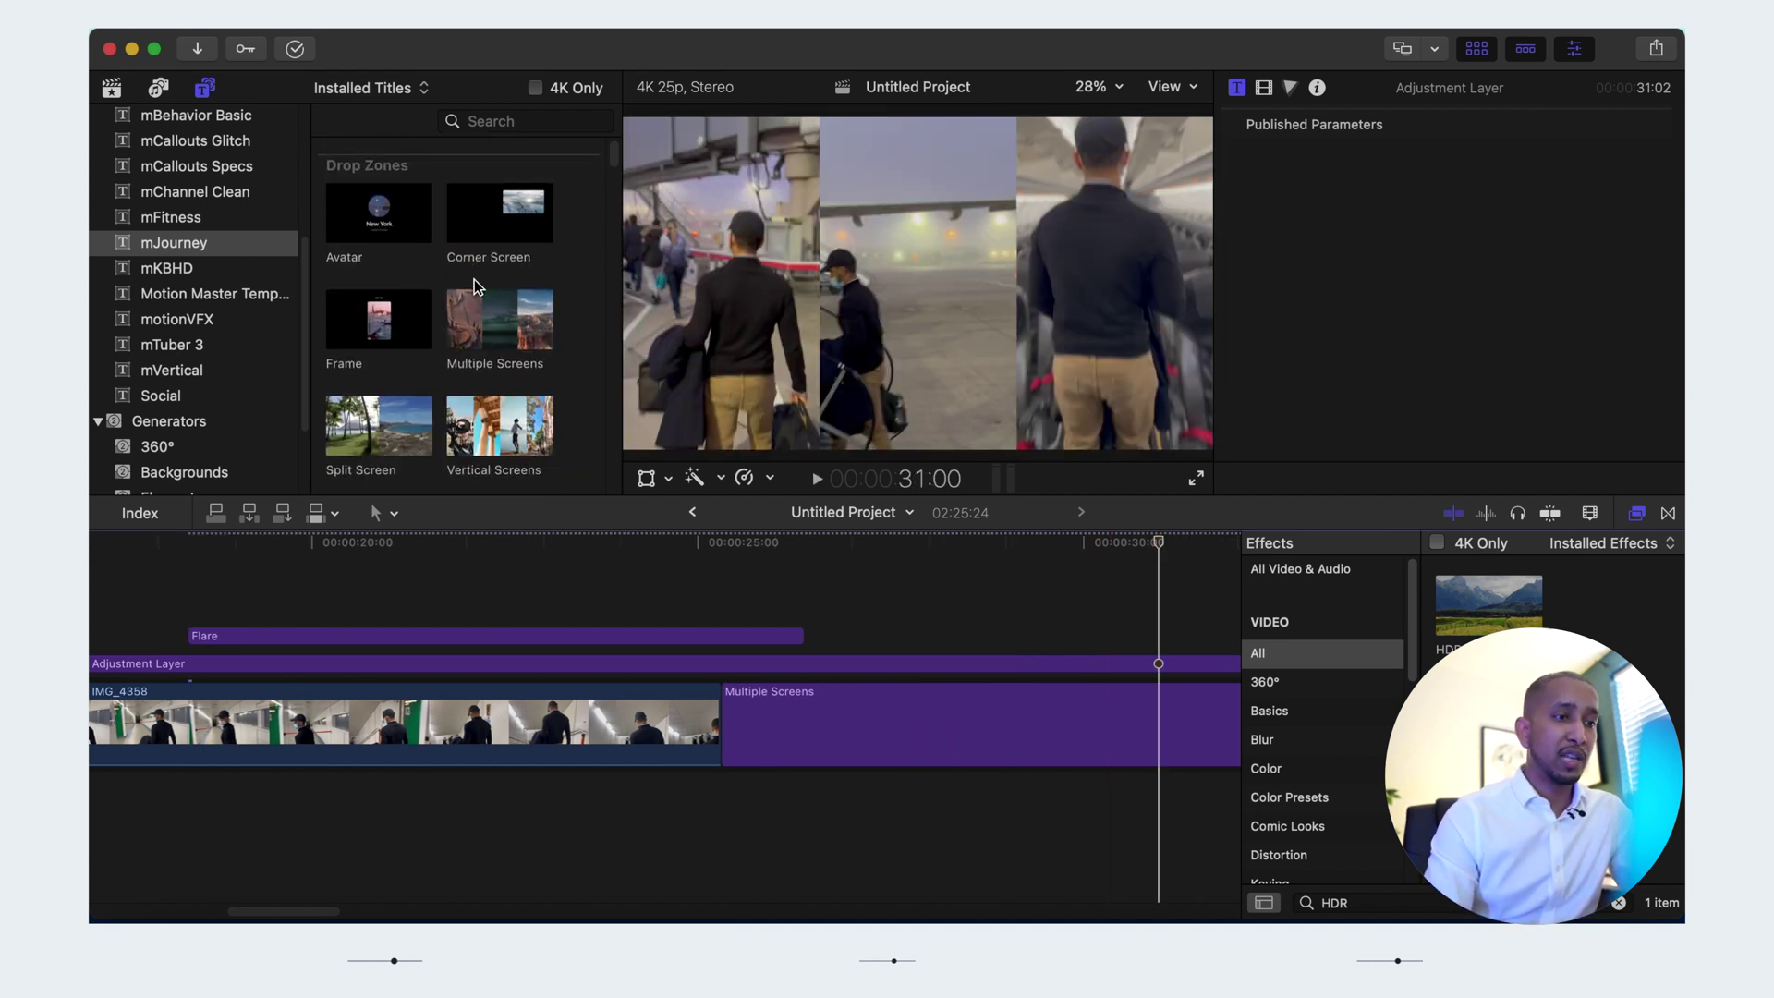
left_click(507, 344)
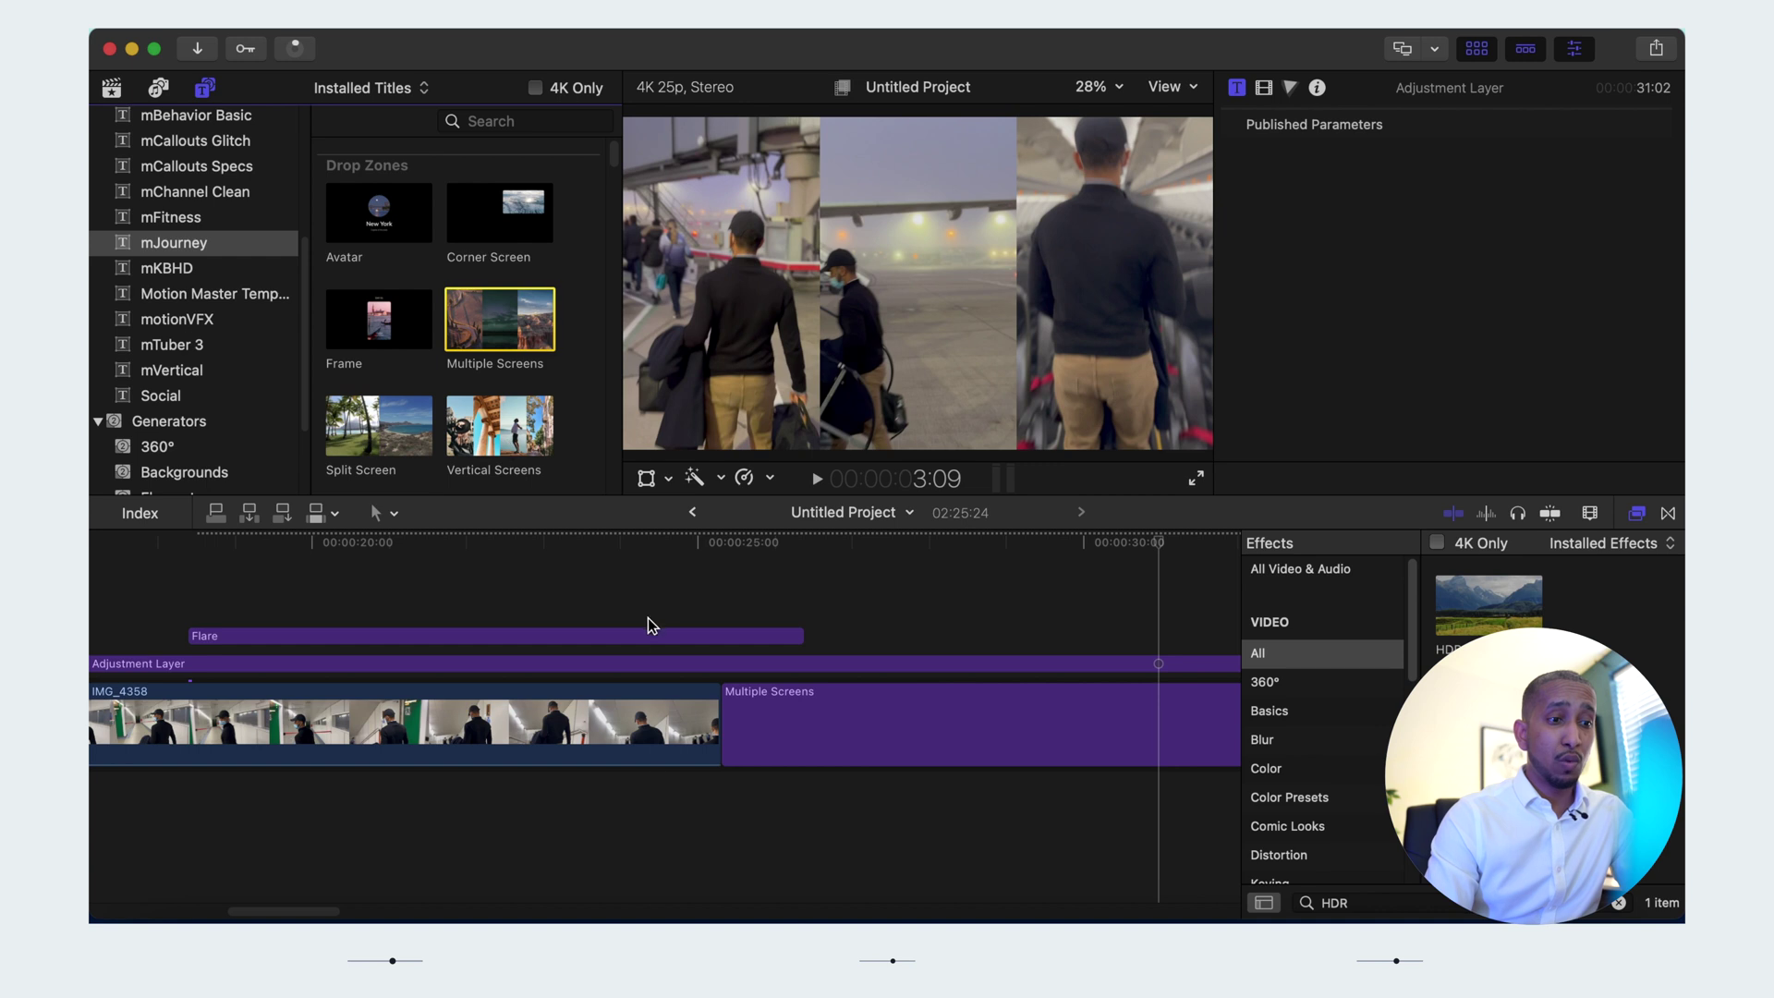
left_click(681, 586)
key("space")
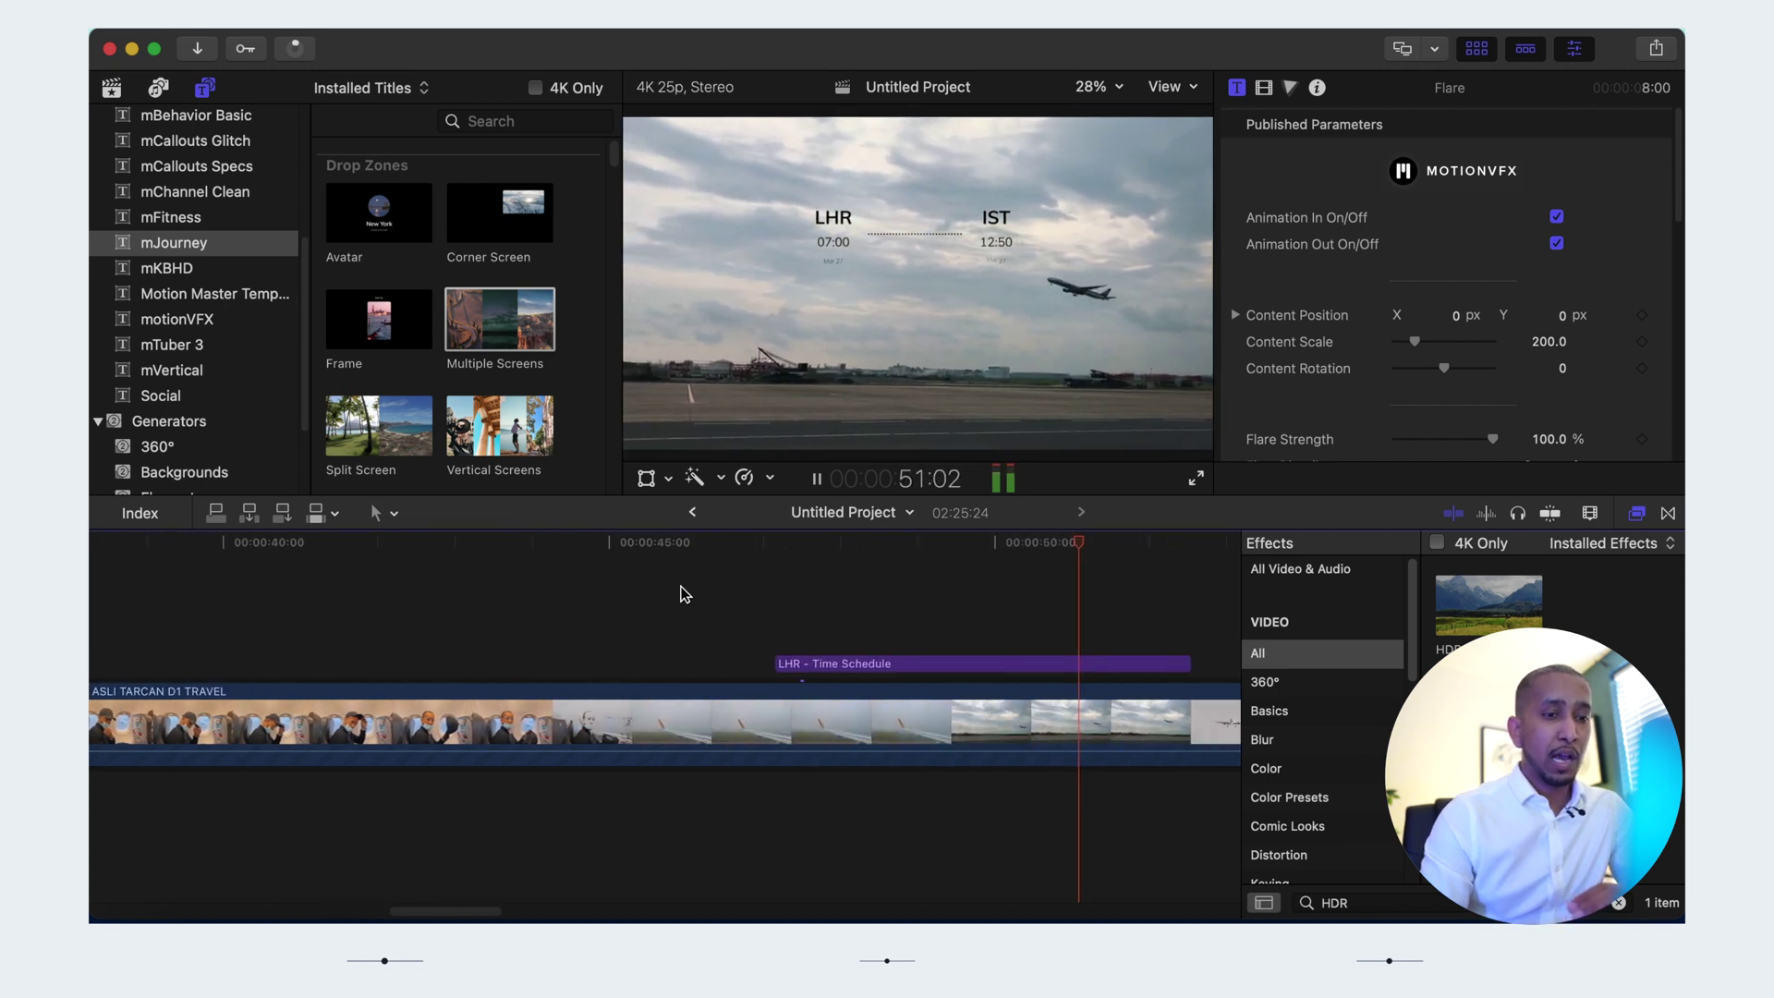
Stop at the LHR - Time Schedule title and set its Text 01 to 'LHR'
key("space")
left_click(906, 665)
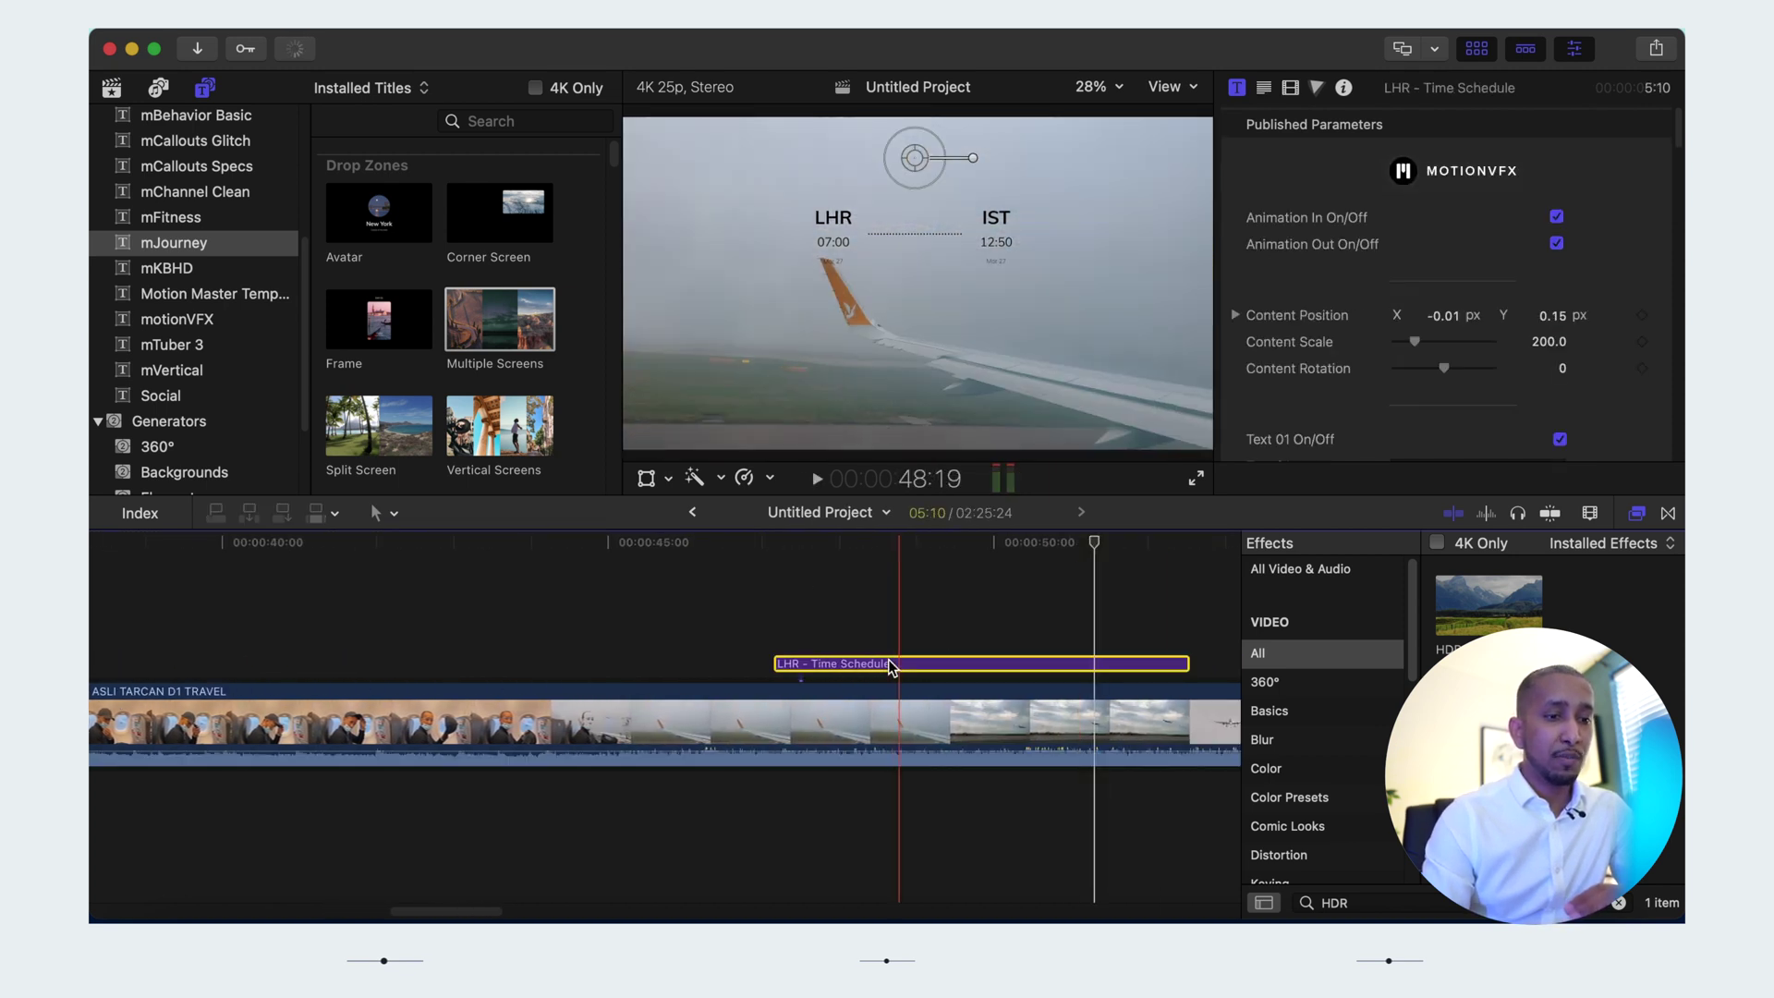
scroll(1386, 305, "down", 5)
left_click(1446, 292)
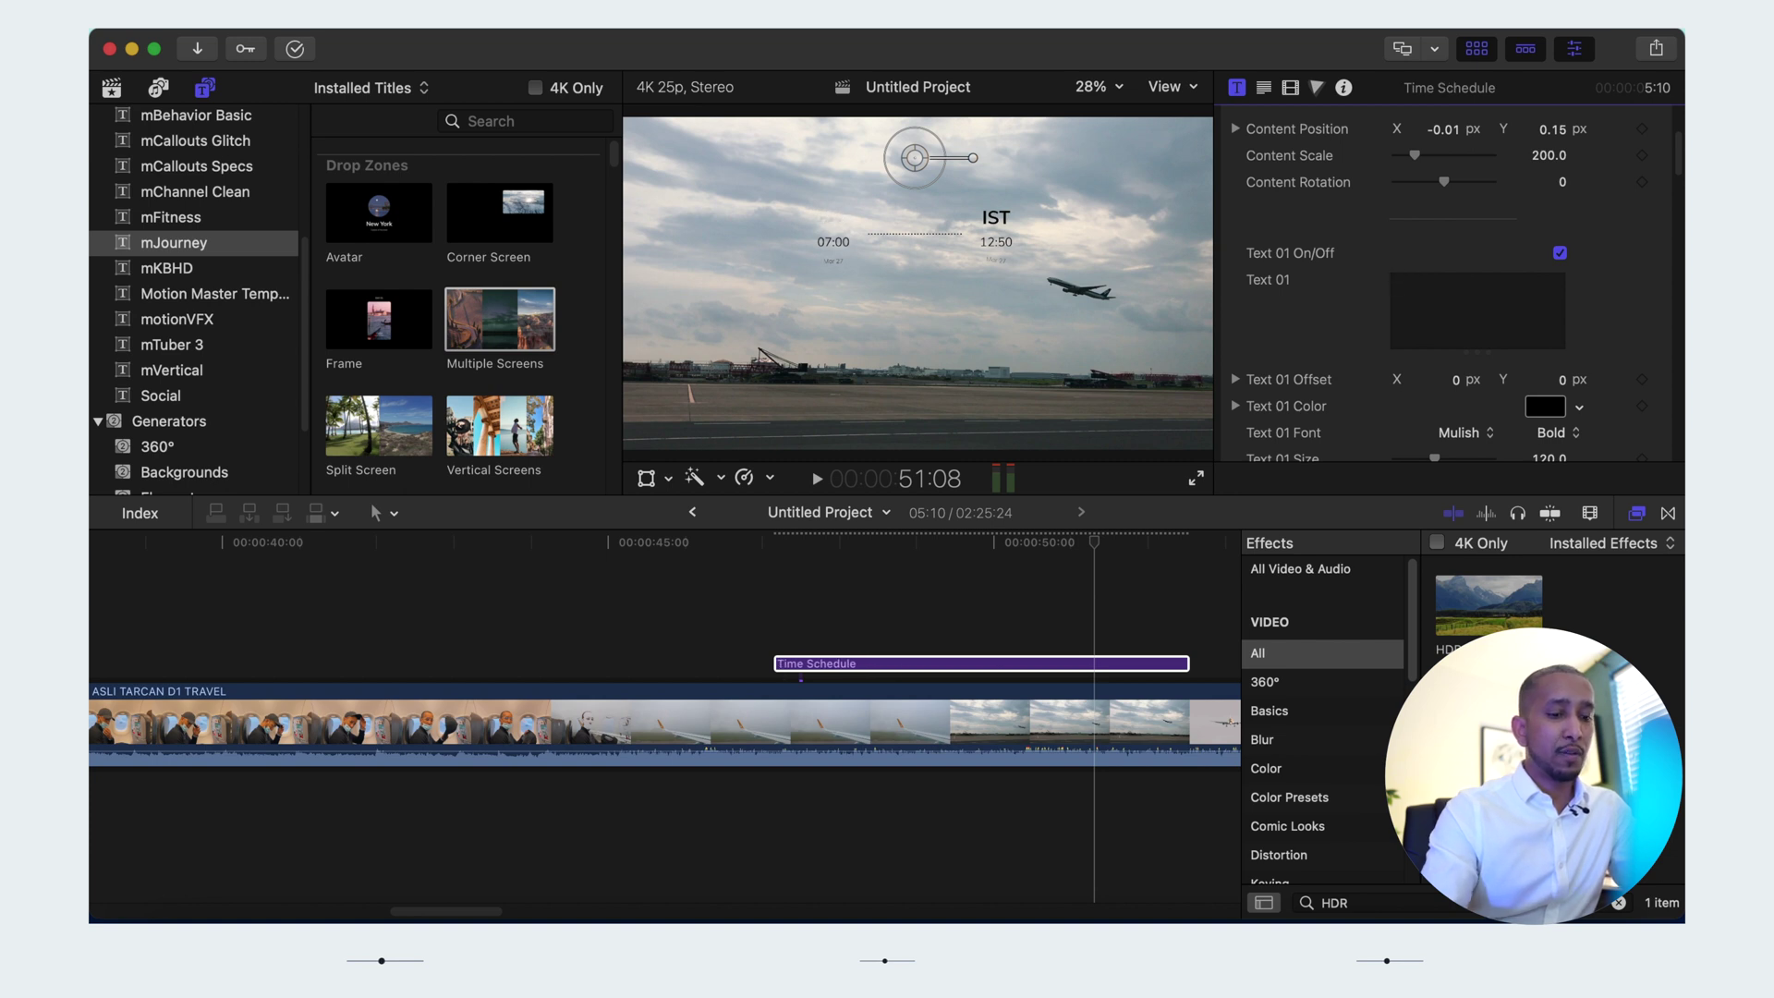
type("LHR")
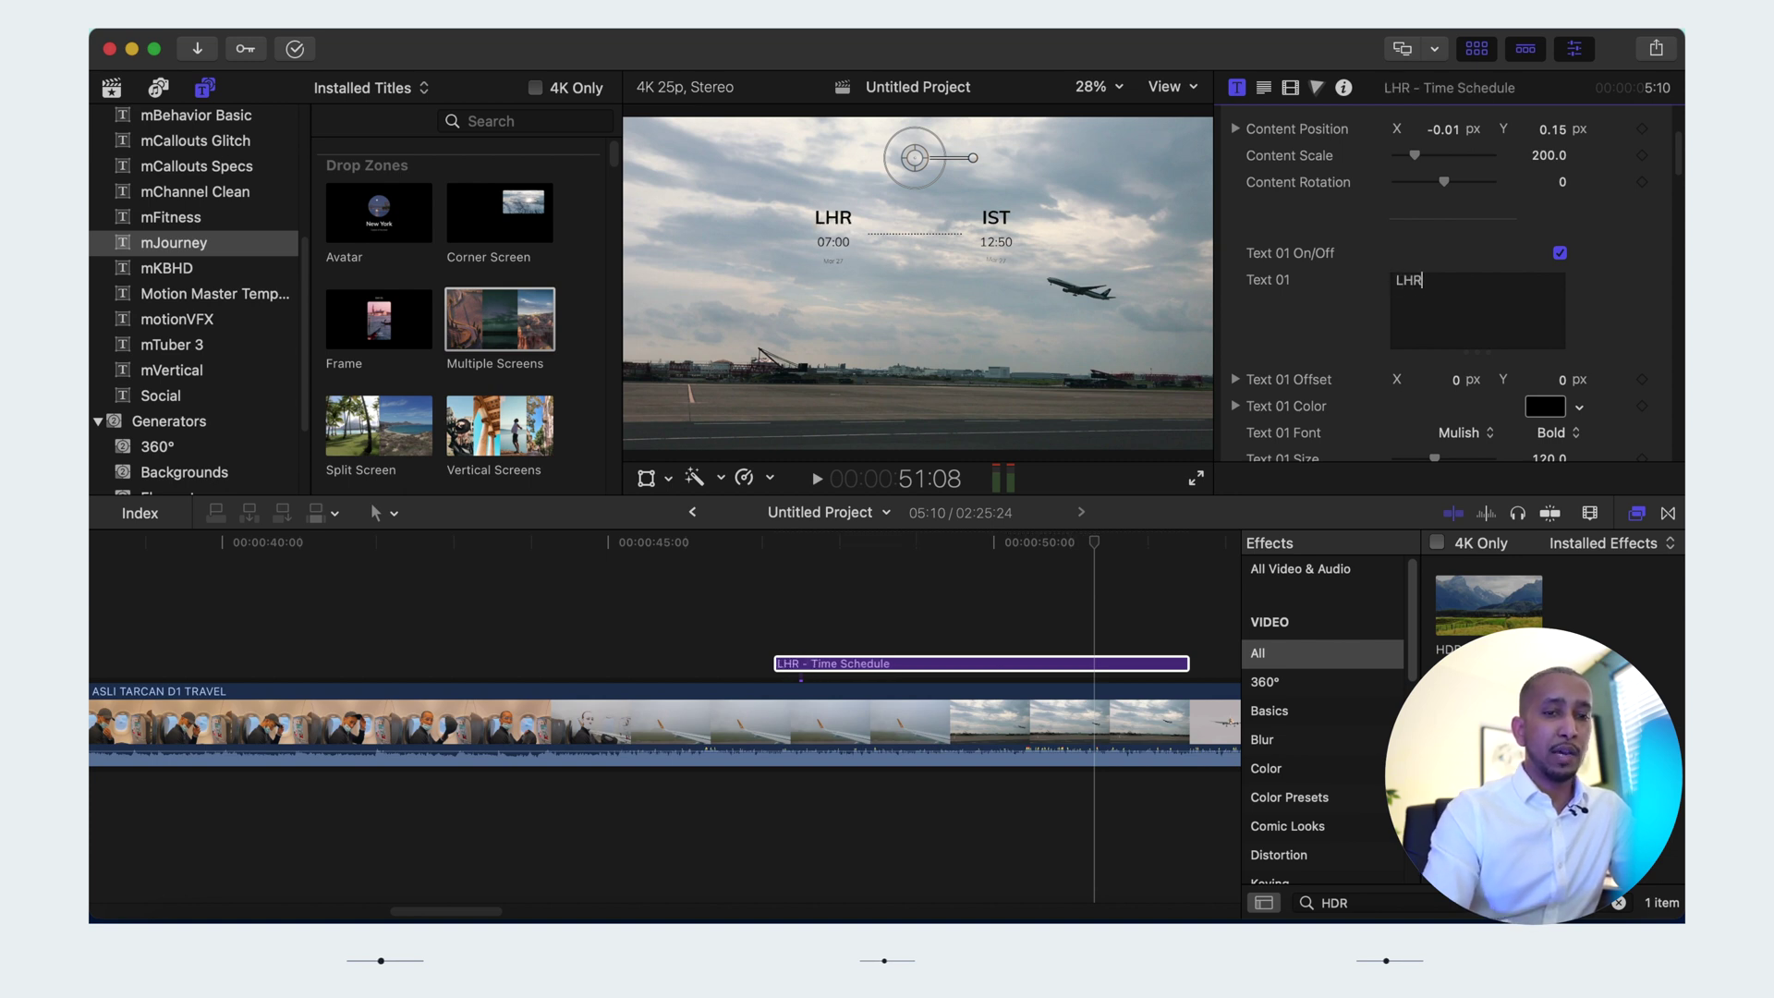
Check the Text 03 Mar 27 date field, then deselect the title
scroll(1478, 328, "down", 5)
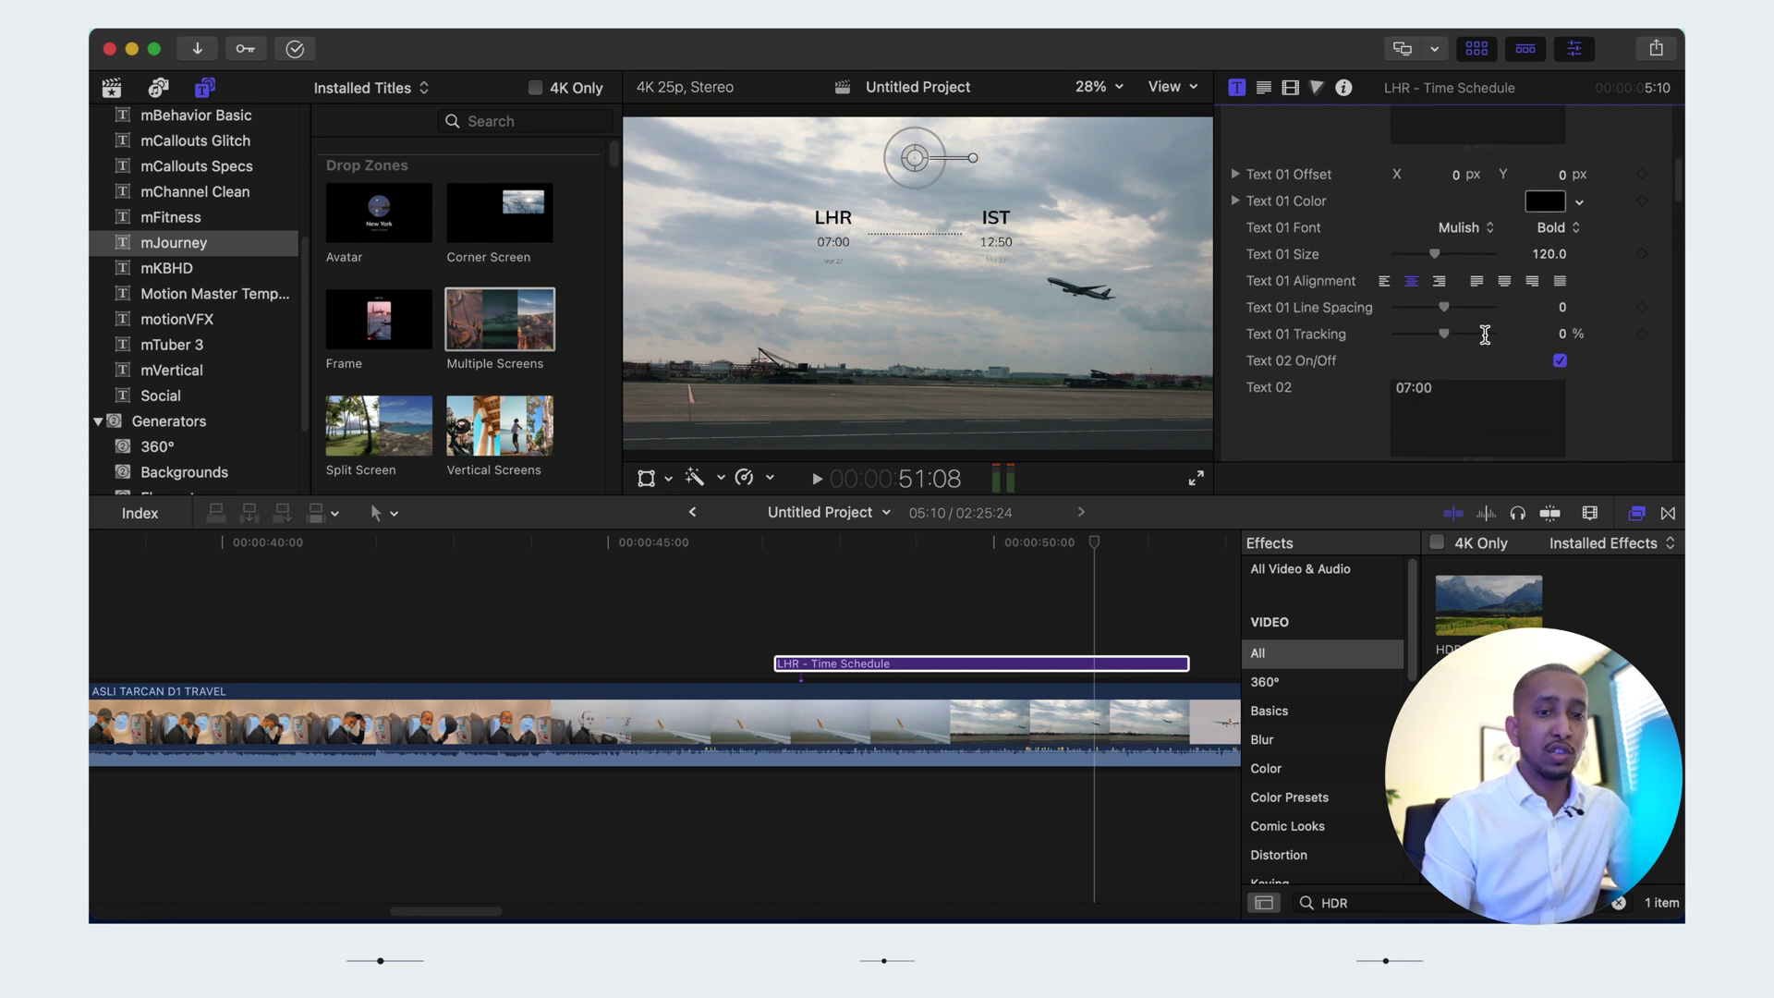
scroll(1452, 384, "down", 8)
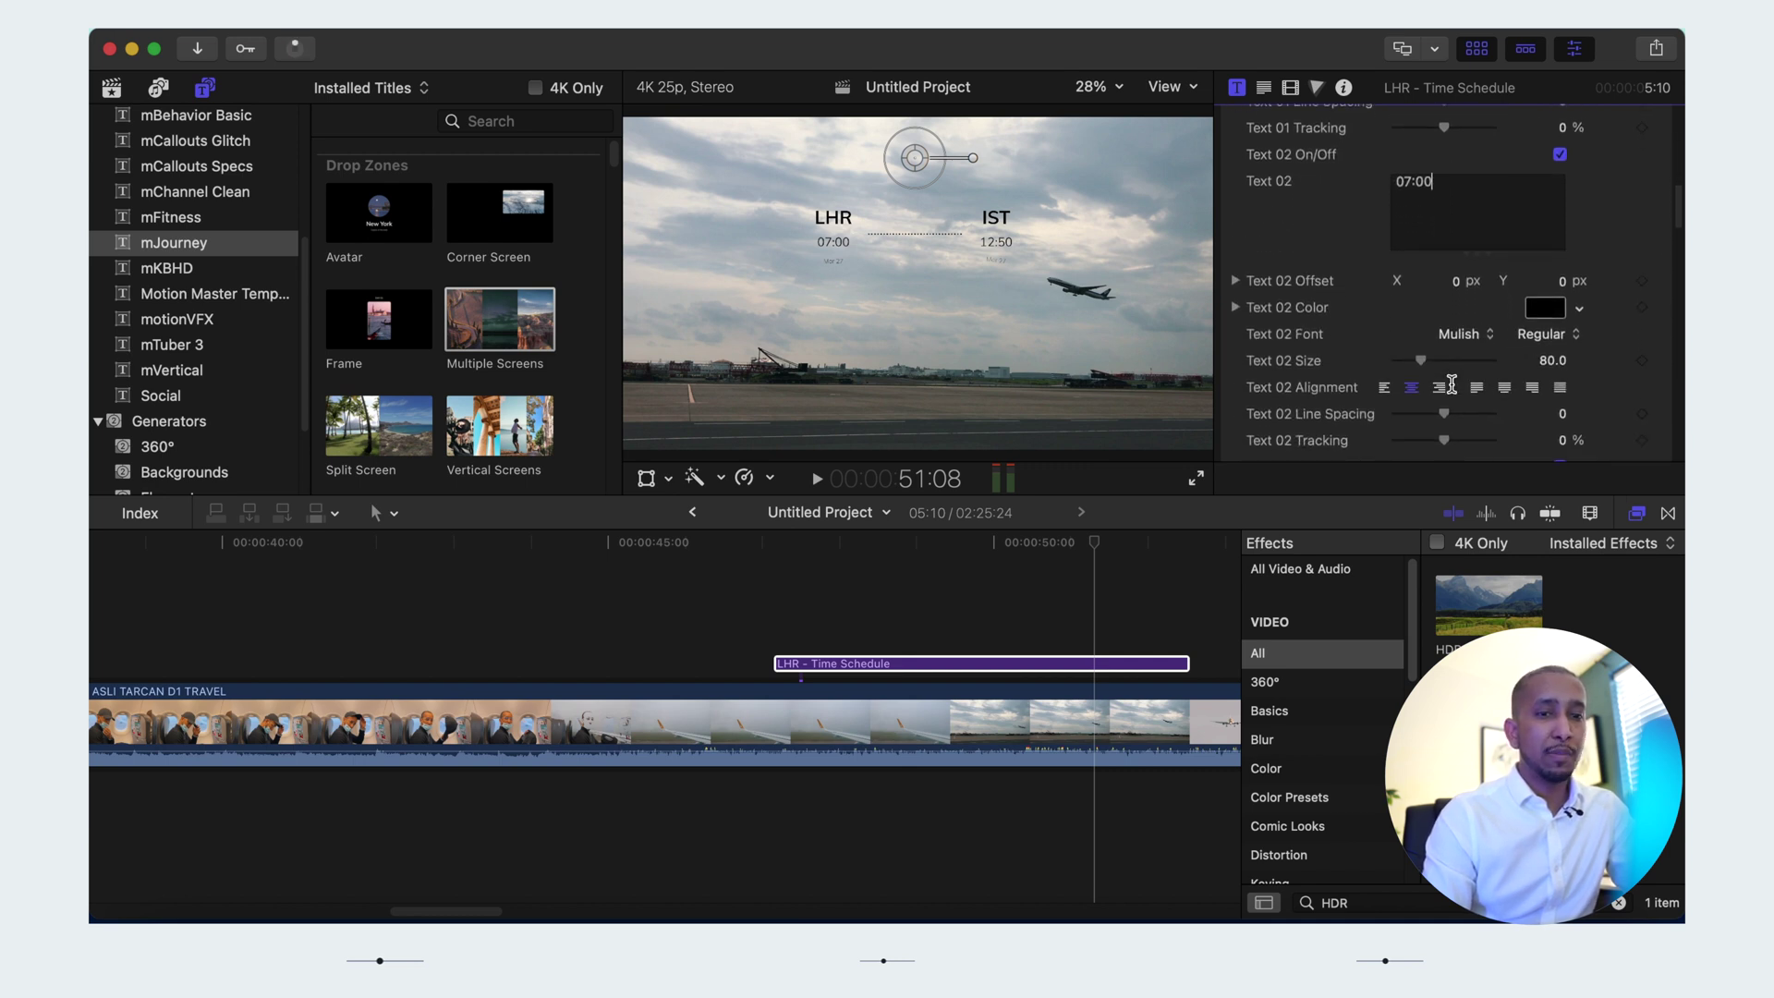
left_click(1463, 349)
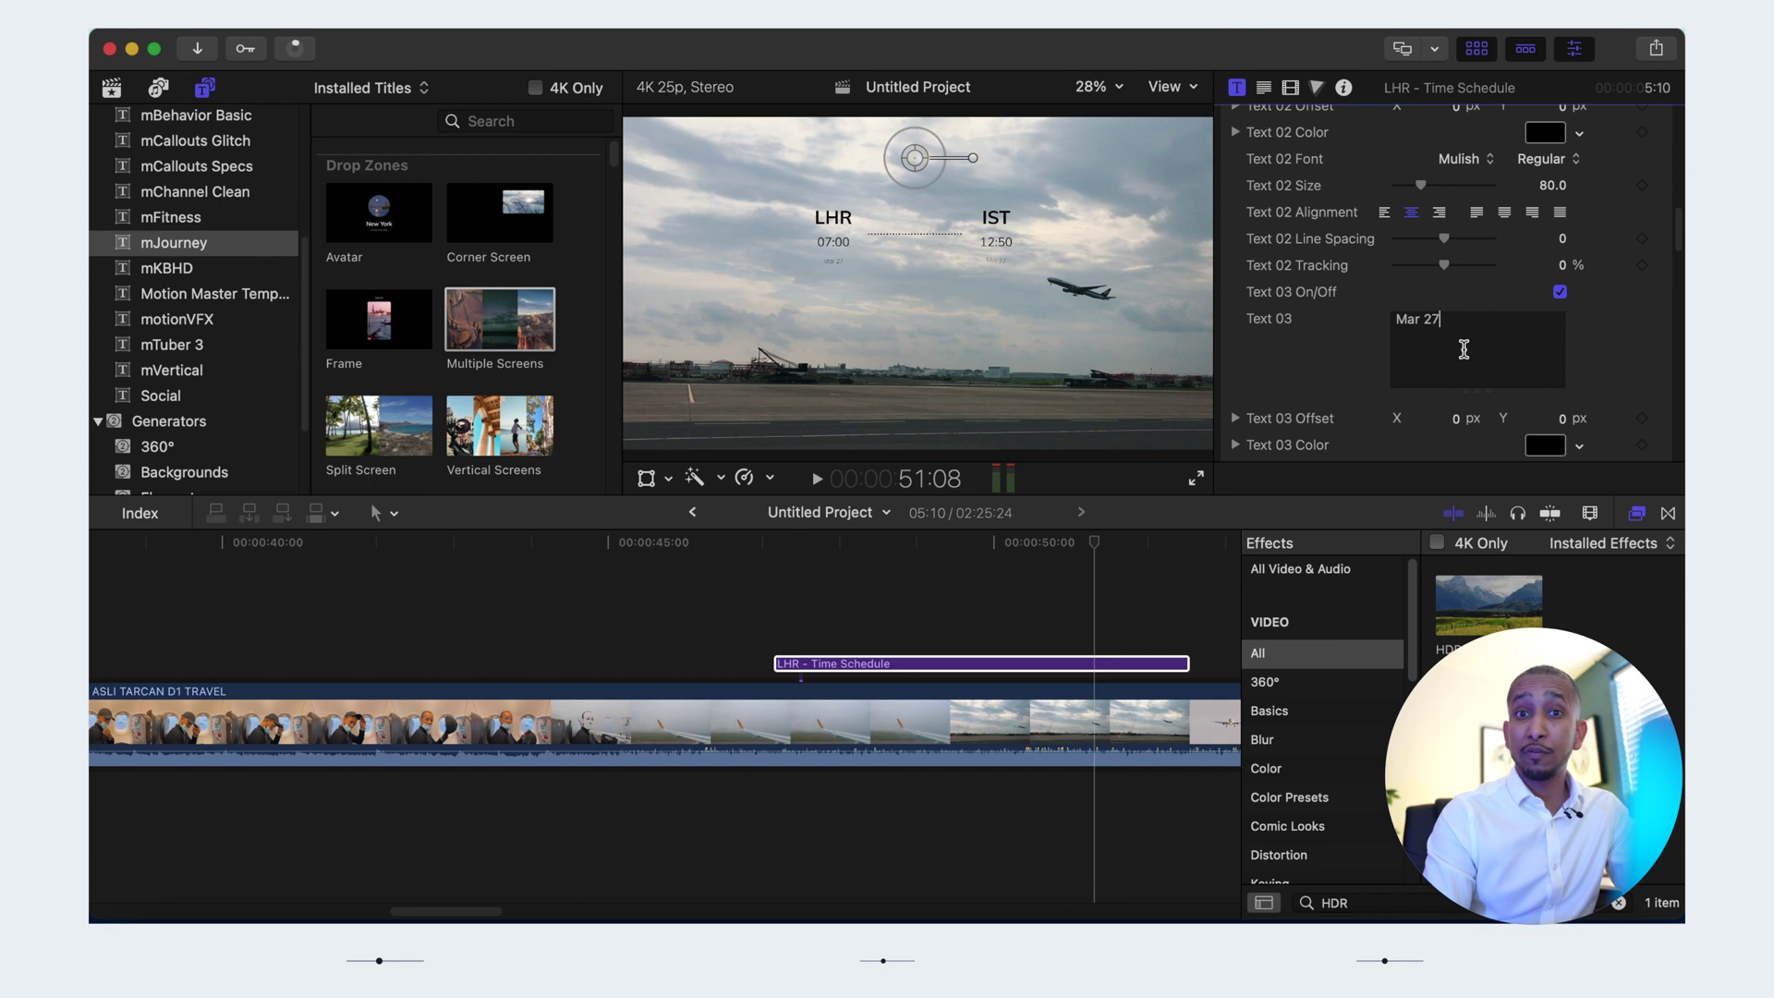
scroll(1463, 350, "down", 5)
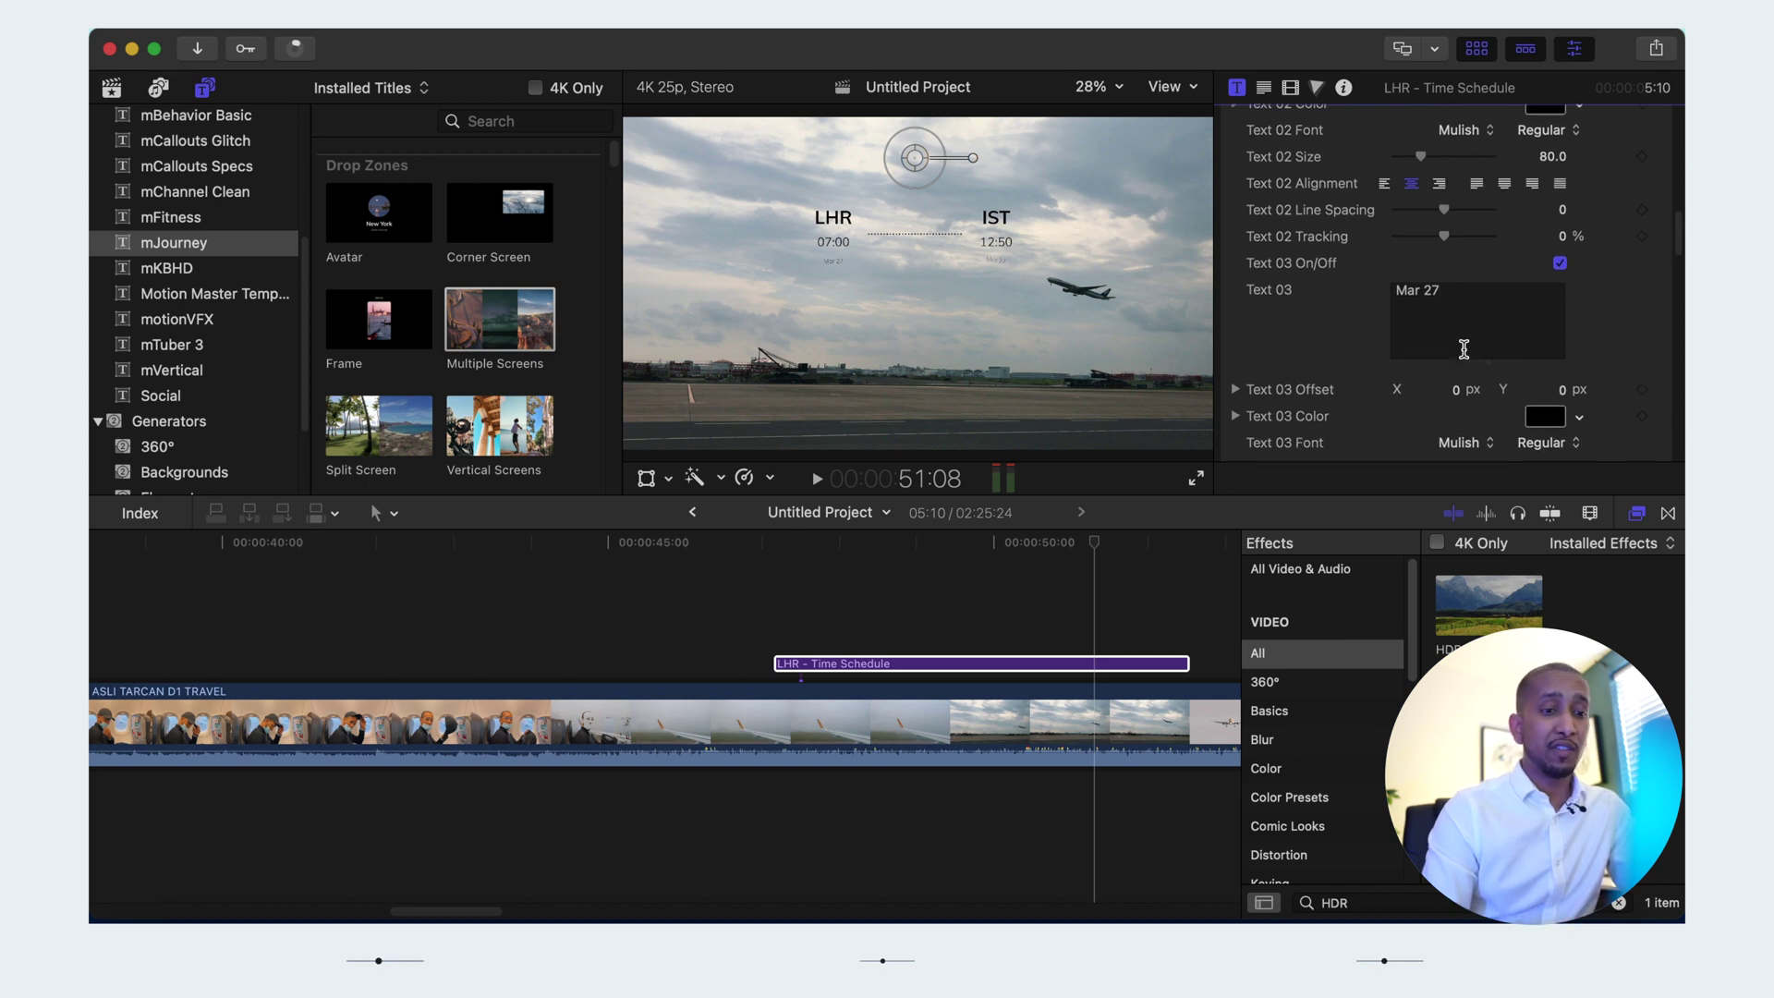
left_click(1050, 612)
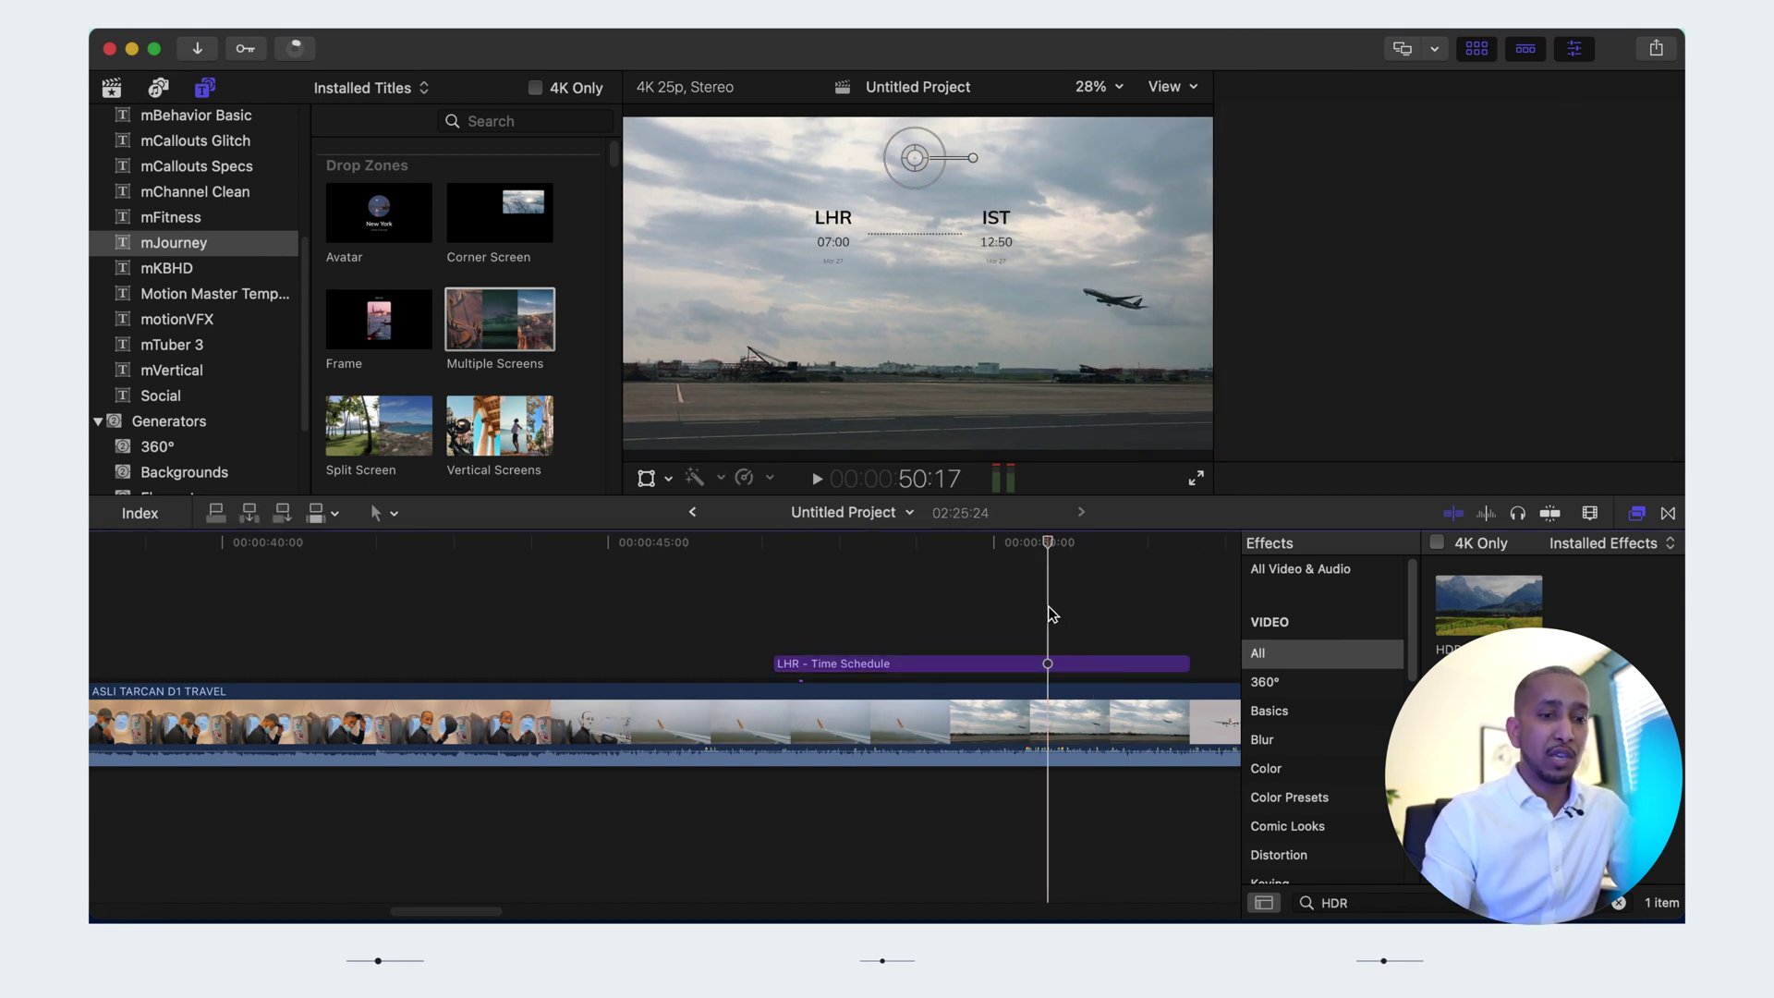
Play the edited schedule title, stop on Clouds, and scroll the mJourney titles to Icons
key("space")
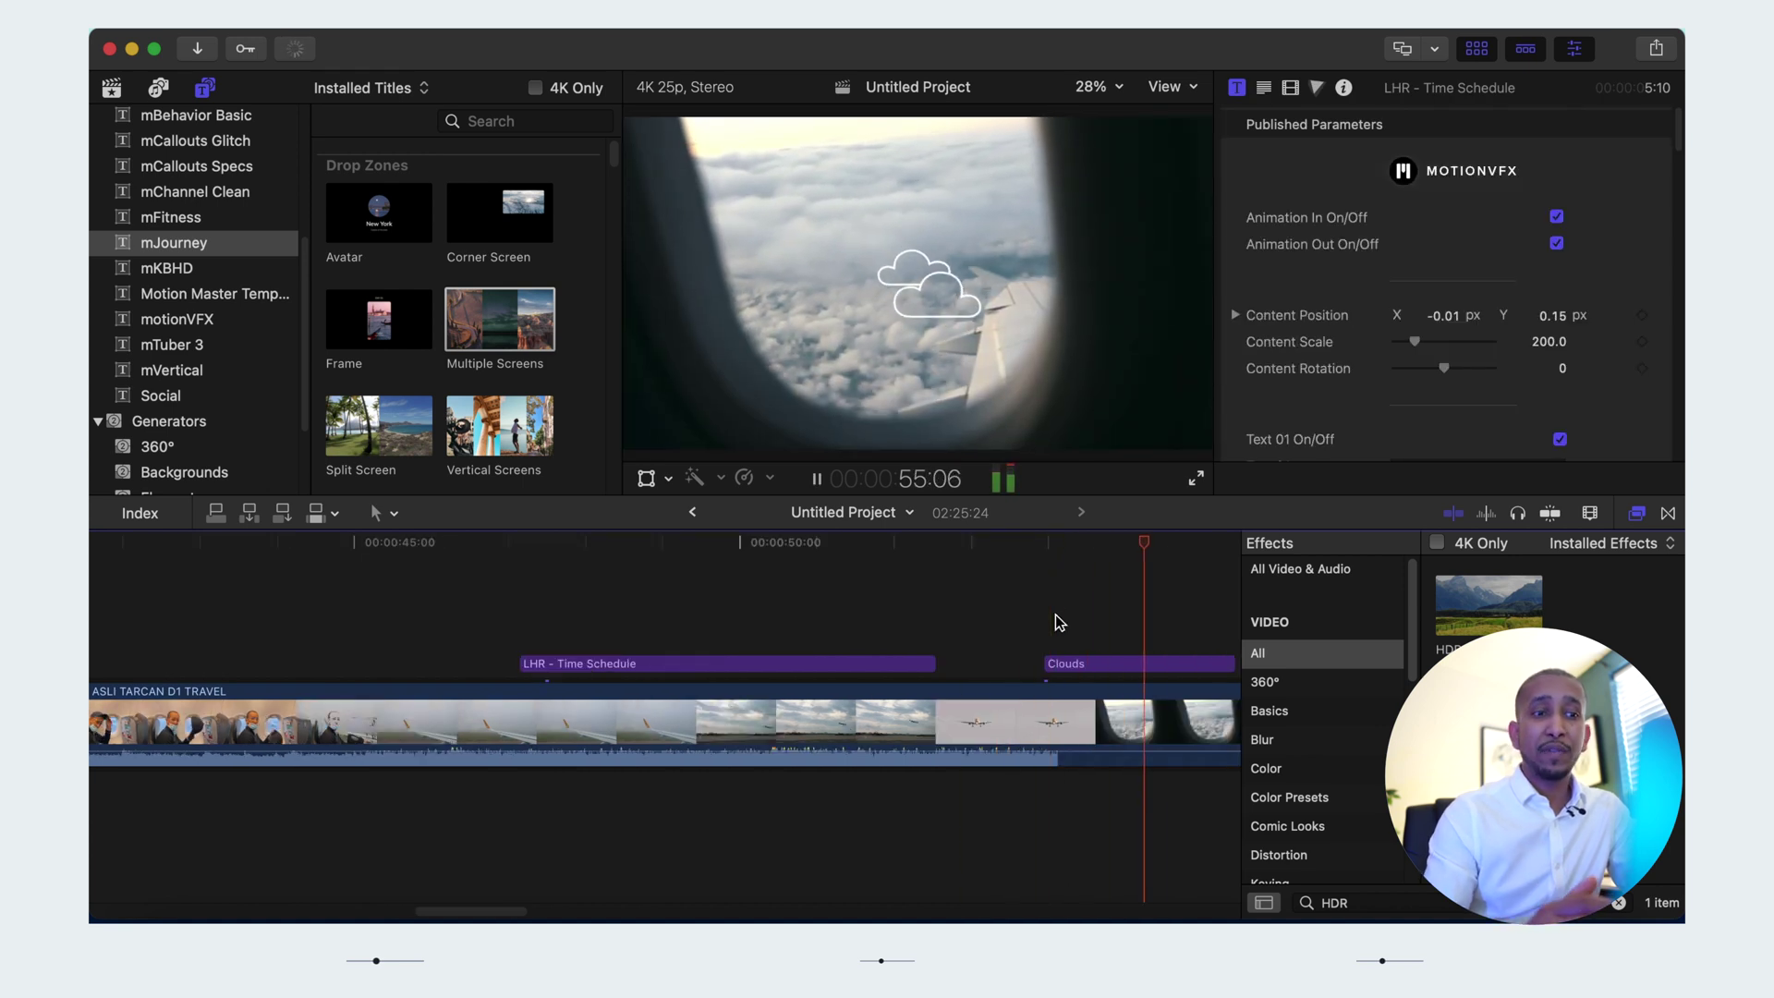
key("space")
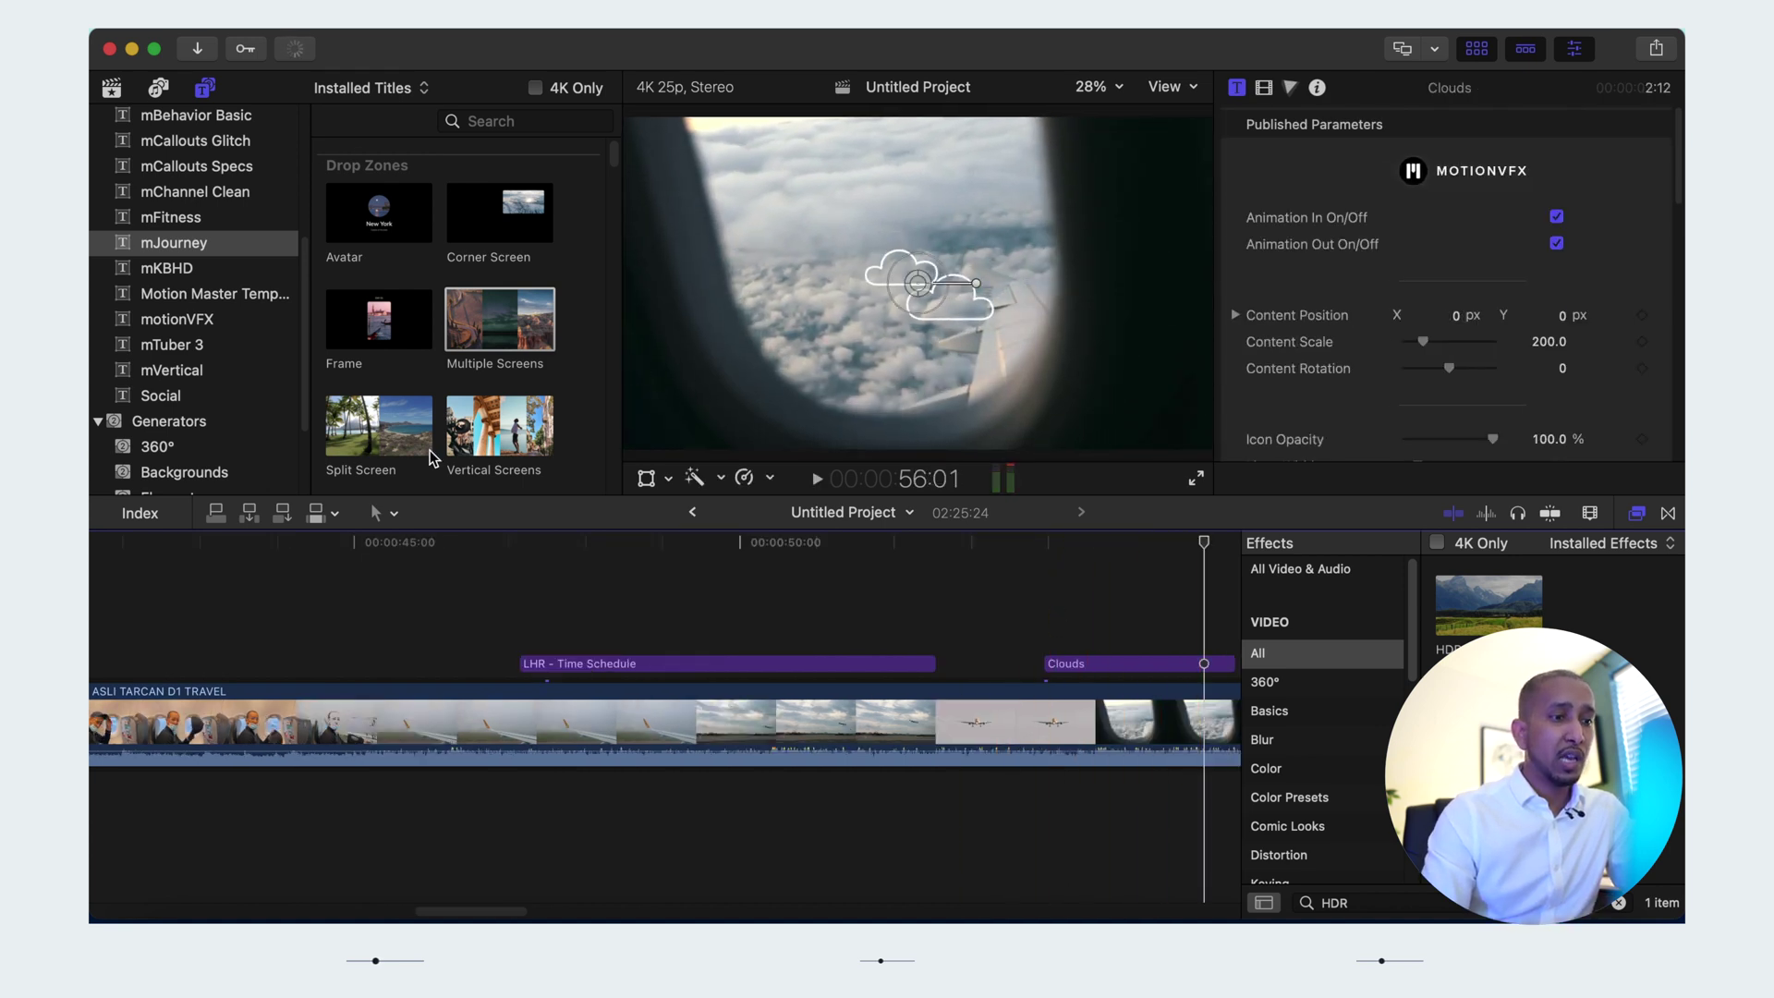
scroll(429, 451, "down", 5)
scroll(430, 451, "down", 8)
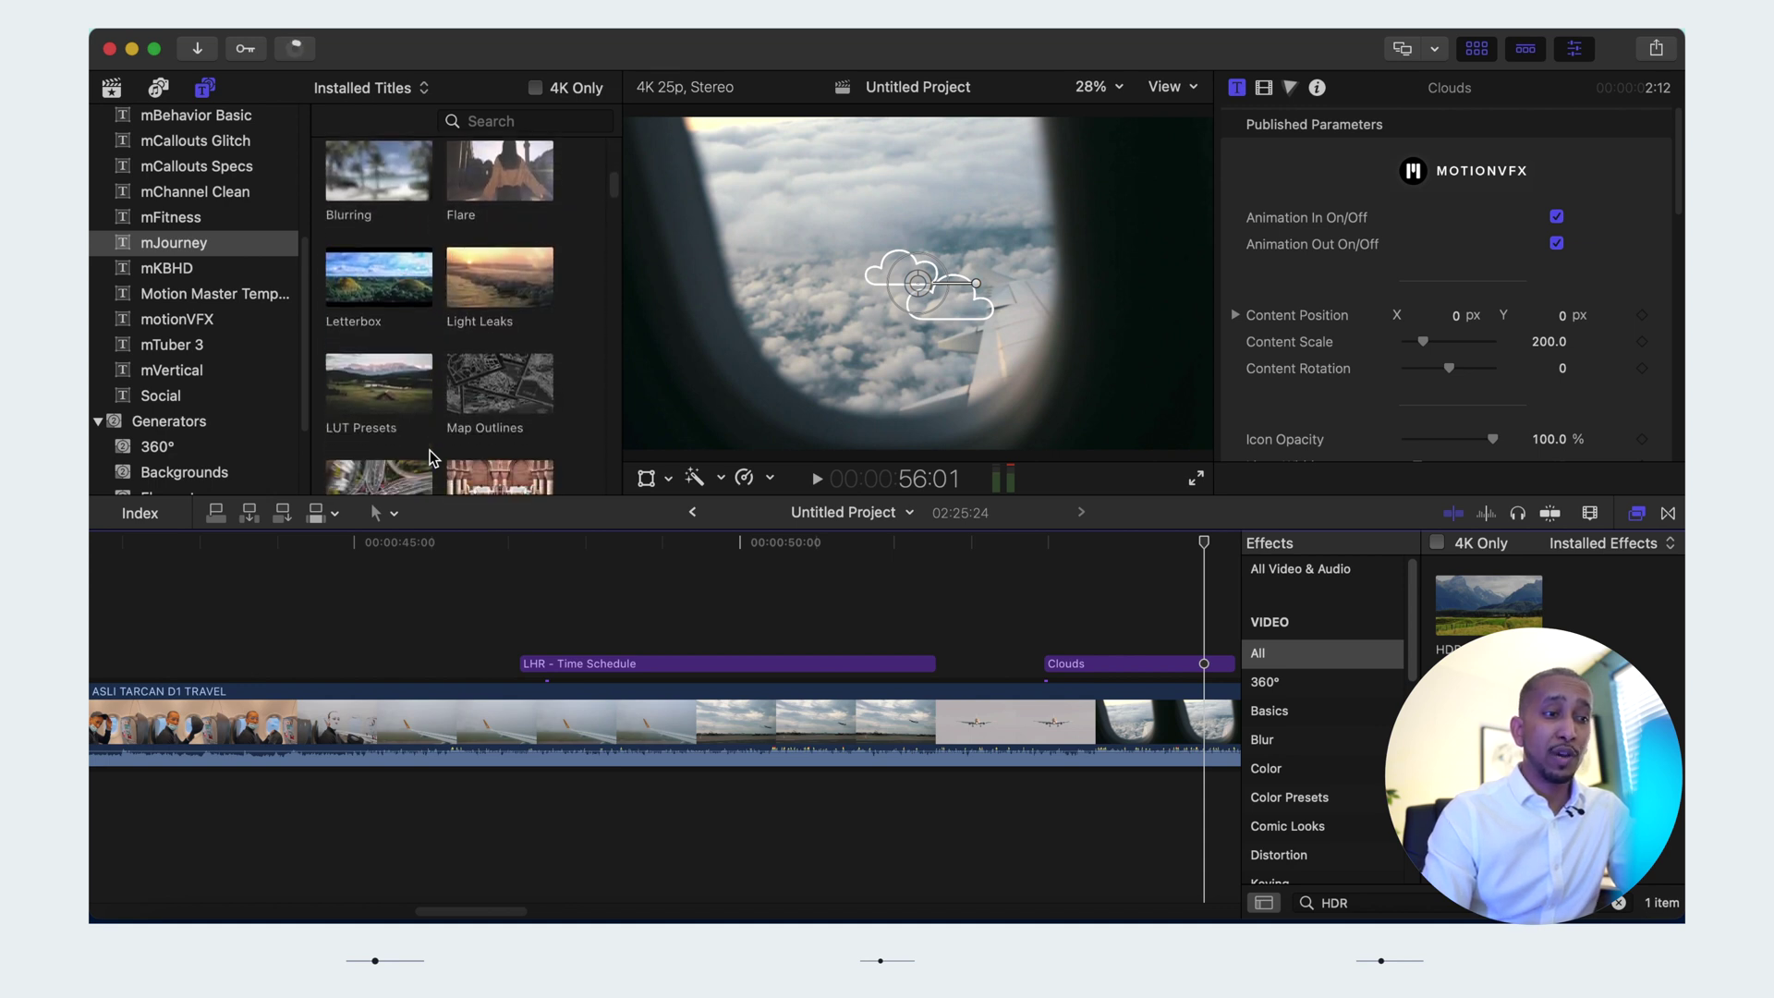
scroll(430, 451, "down", 4)
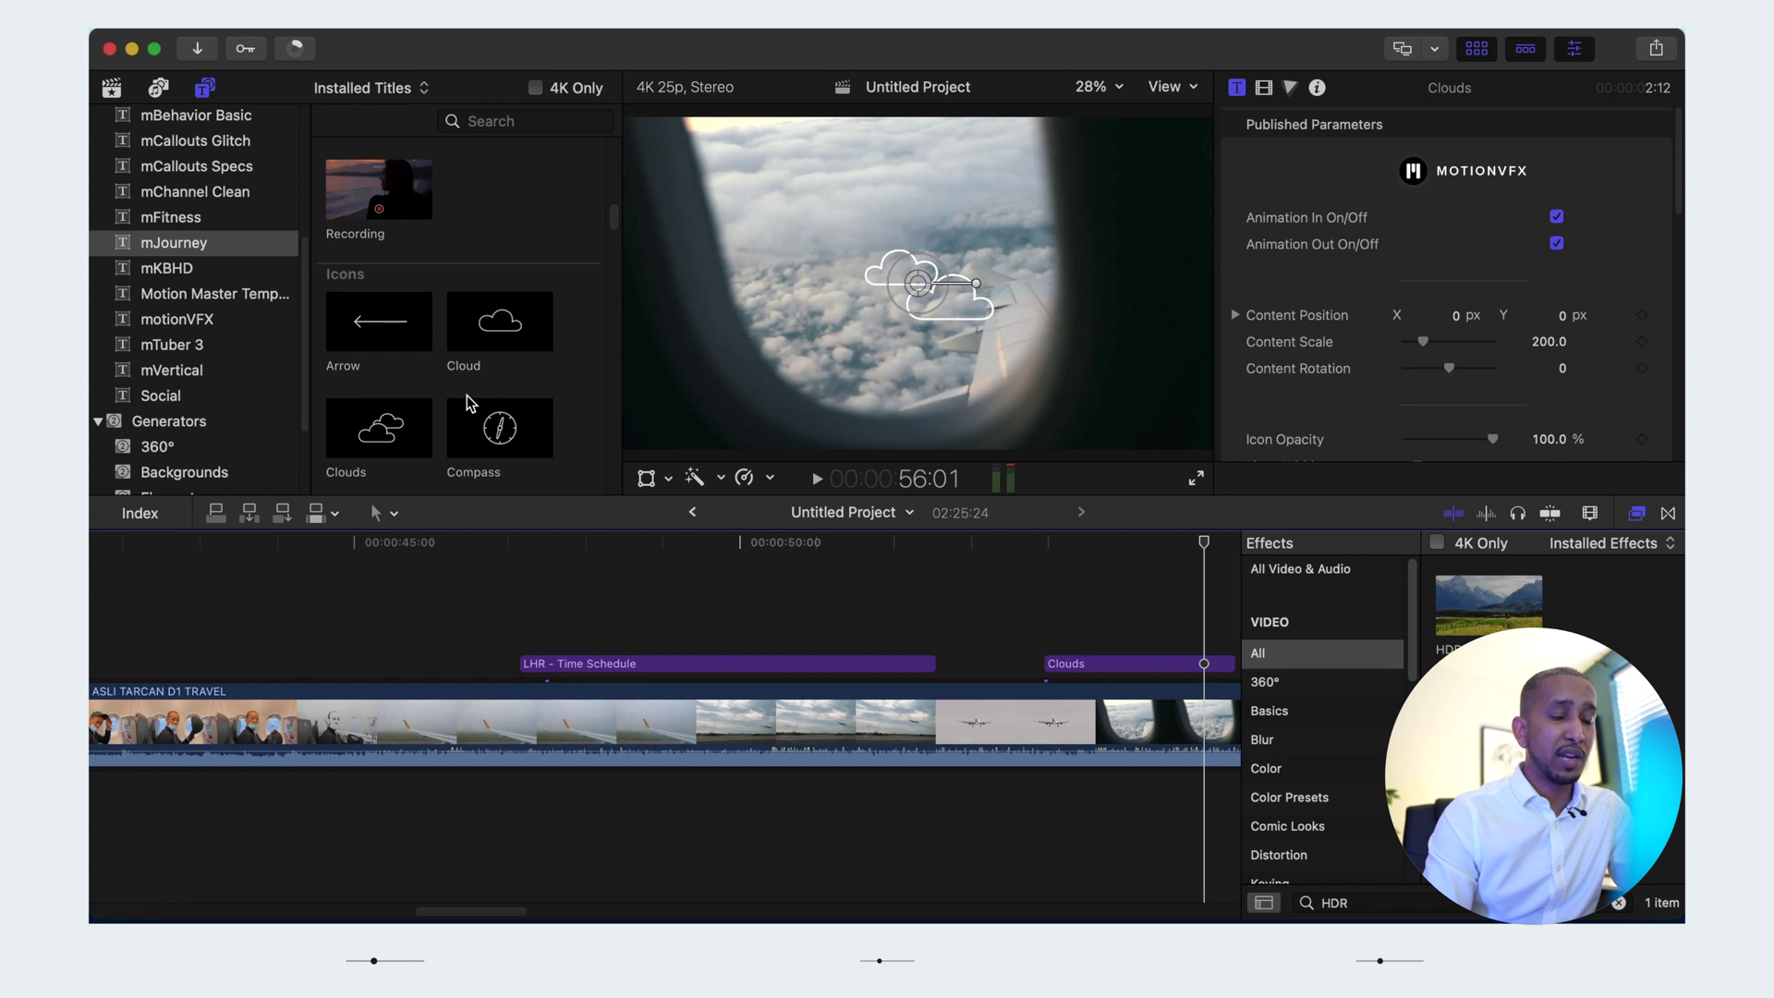
scroll(470, 403, "down", 1)
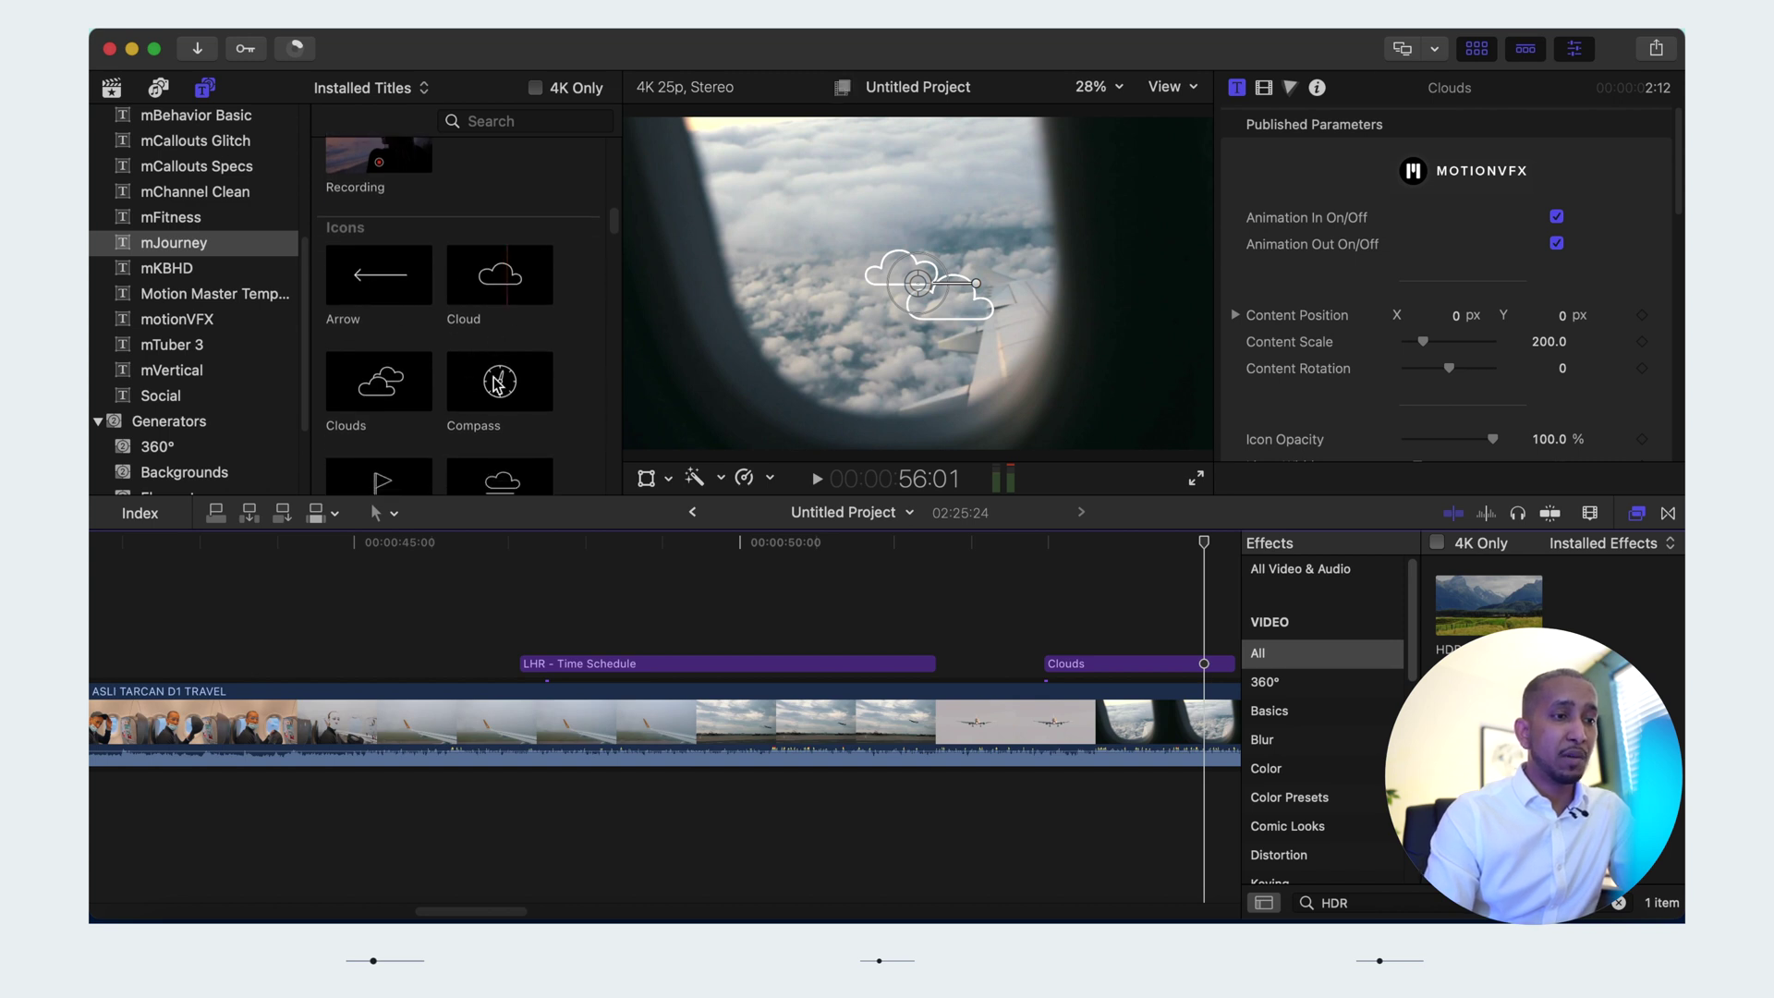
Connect the Compass icon title above the airplane footage and preview it
left_click_drag(502, 416, 971, 610)
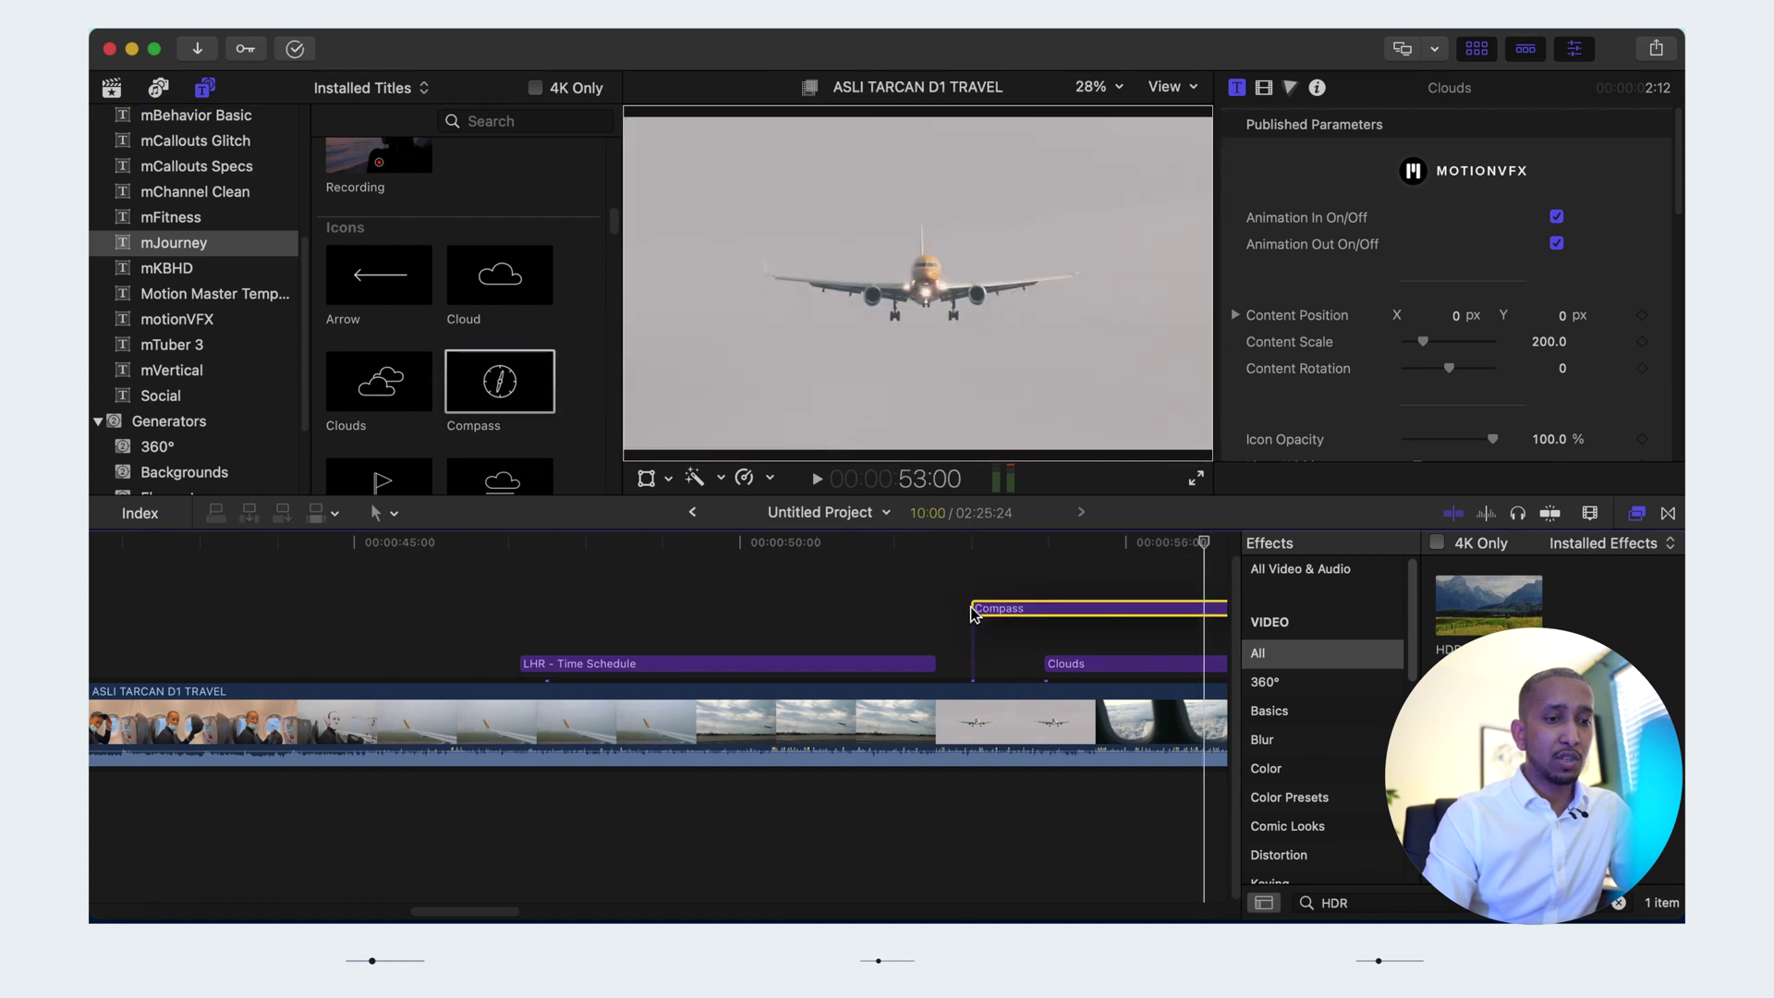
left_click(912, 578)
key("space")
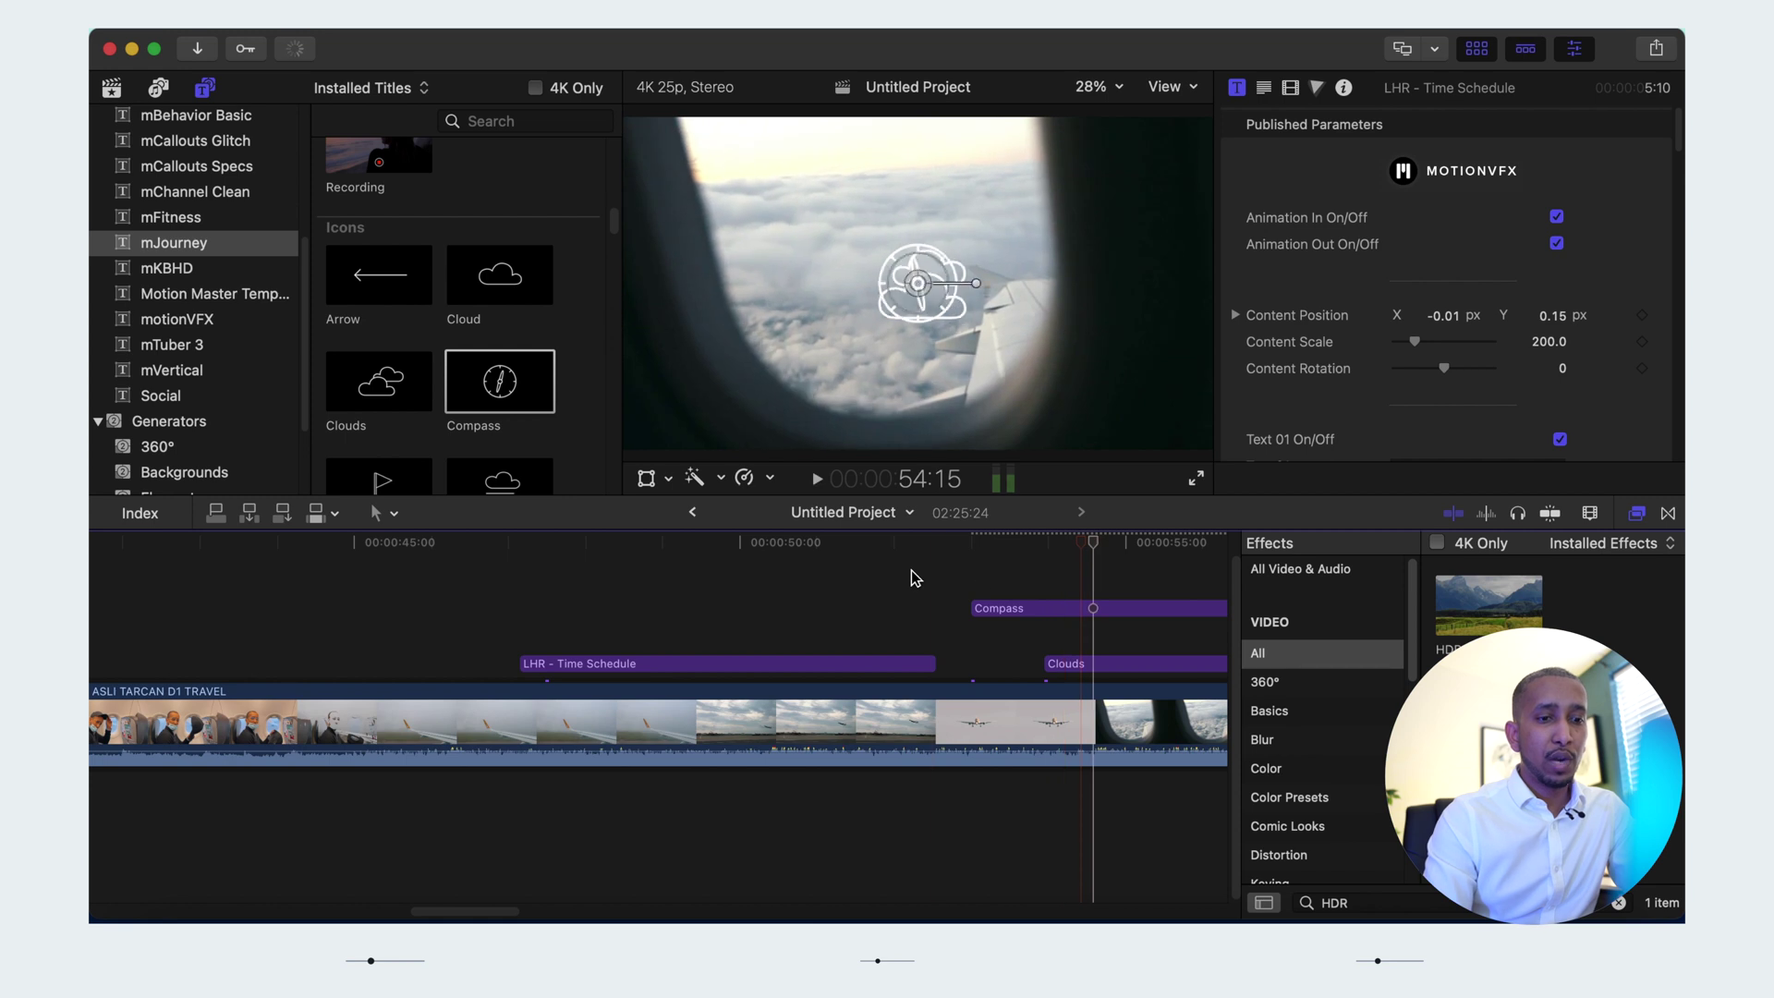
left_click(1016, 608)
key("space")
Move the compass icon to the frame's upper right and play it back
left_click(1047, 608)
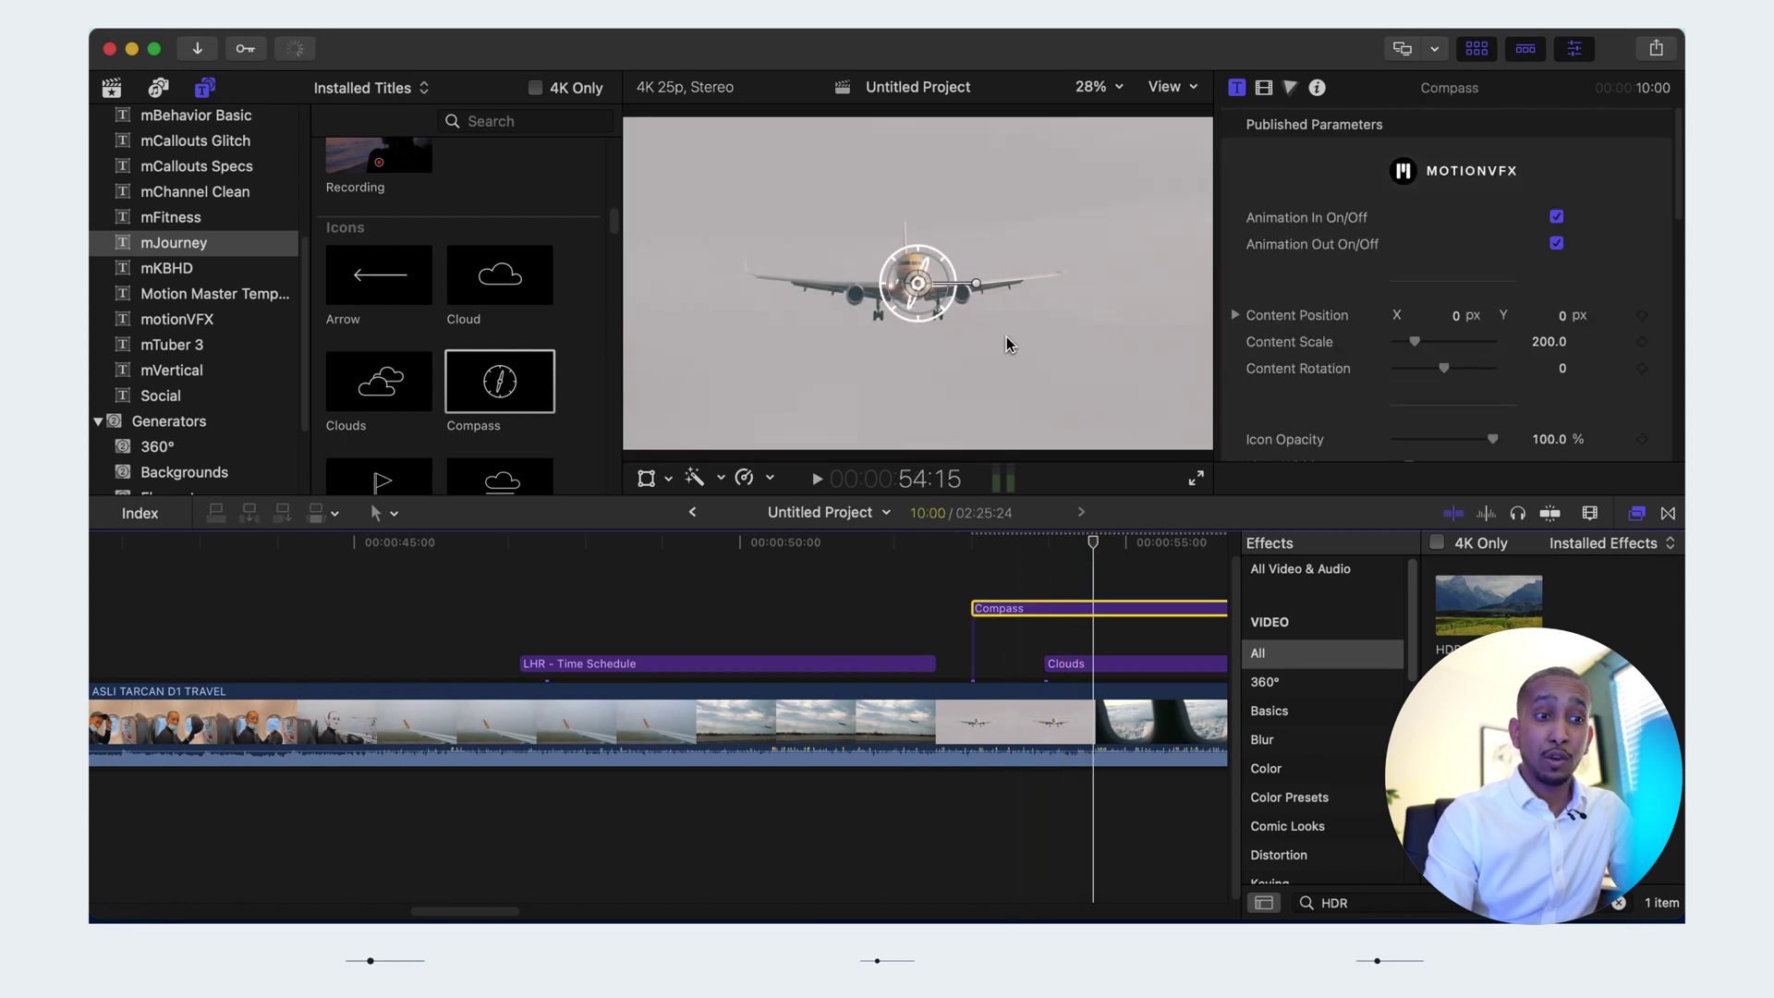
left_click_drag(917, 289, 1138, 179)
left_click(952, 582)
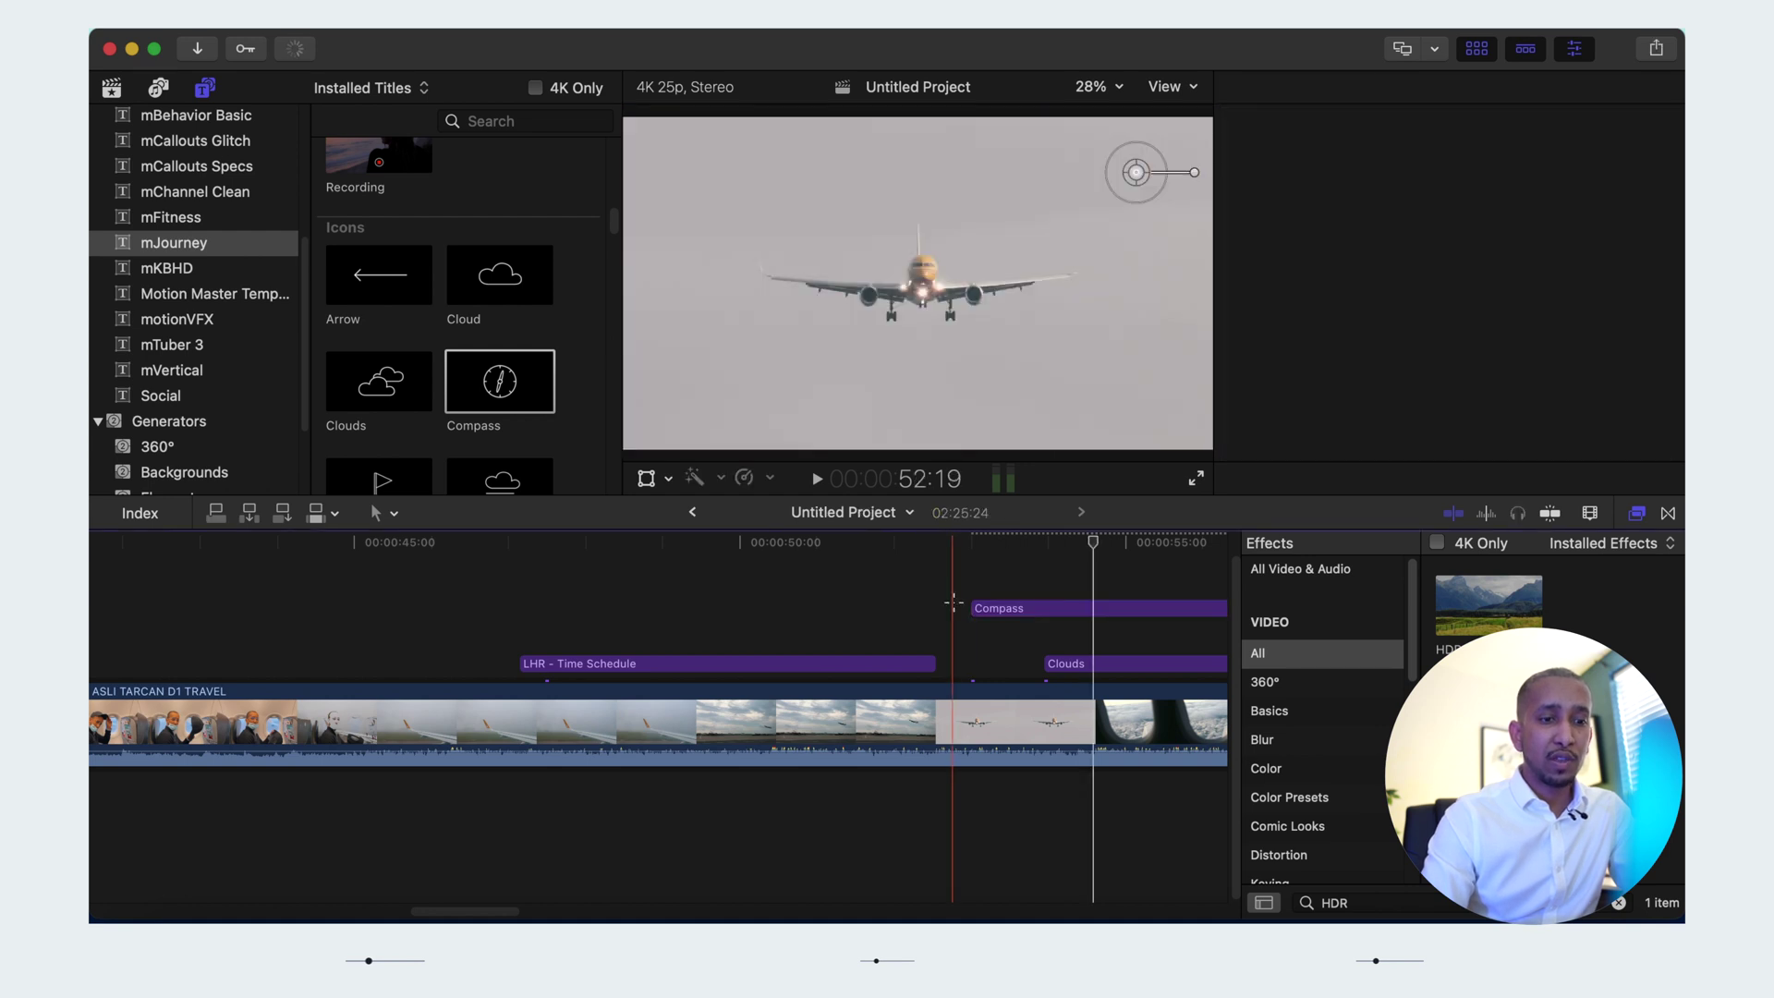
key("space")
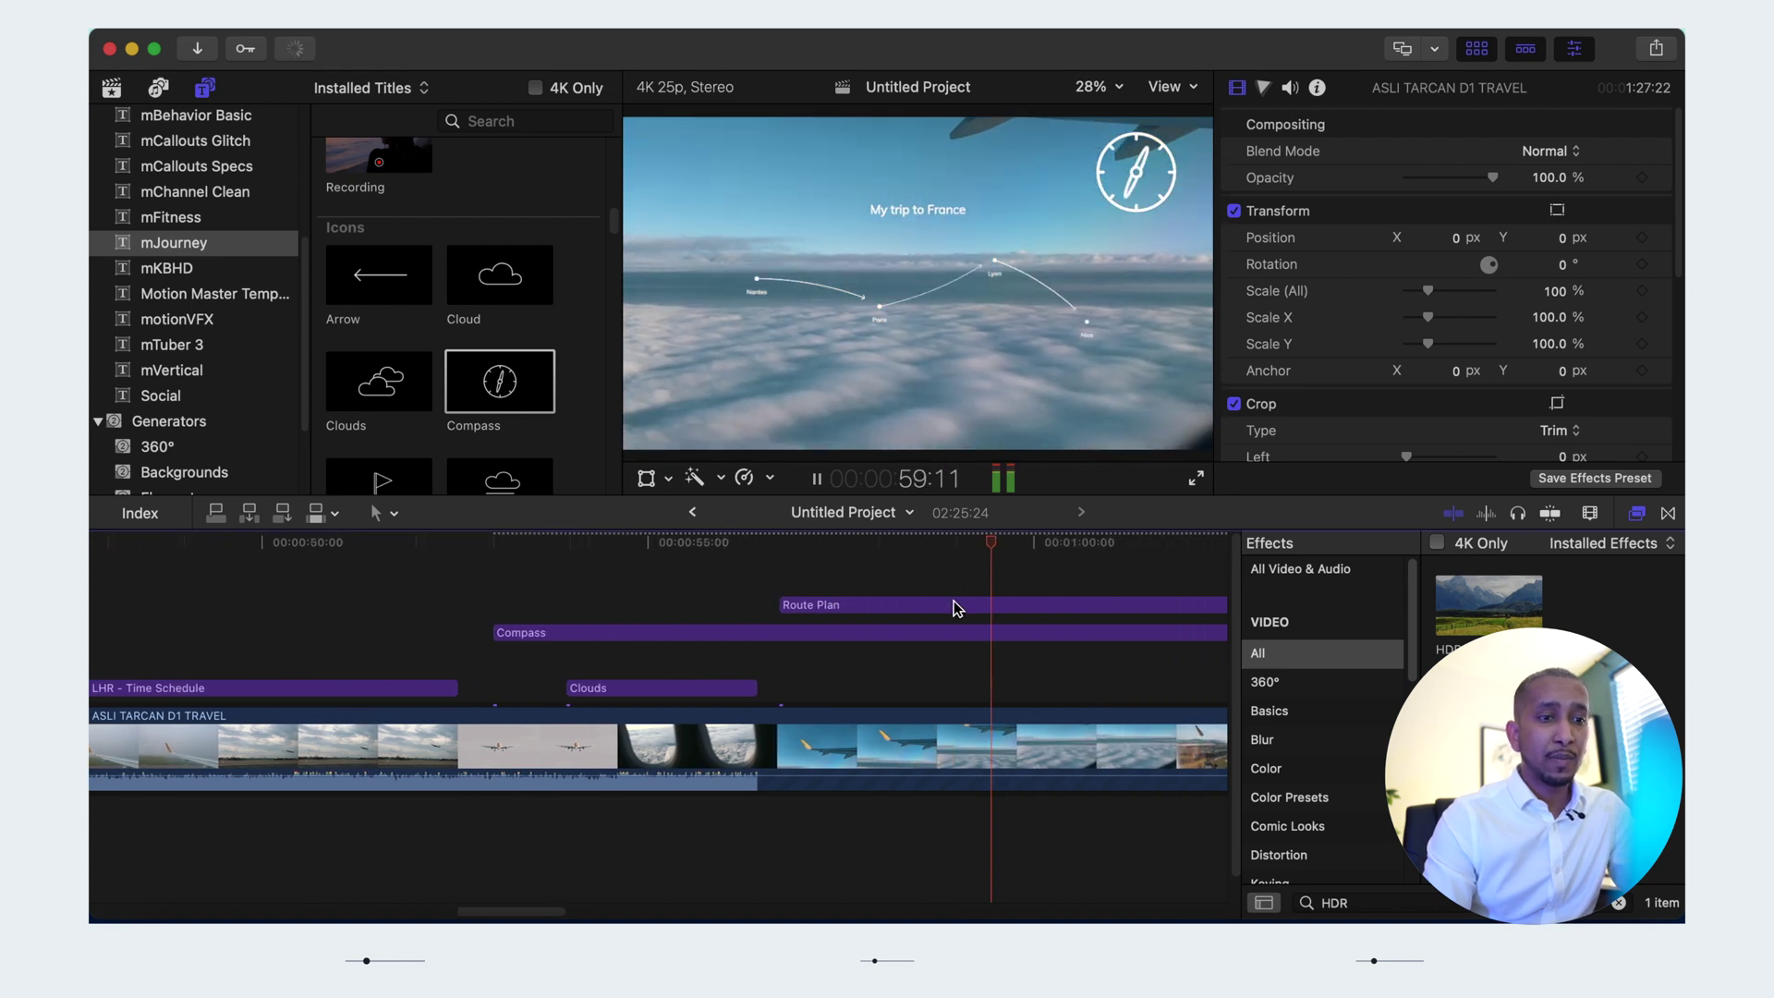
Delete the Route Plan map title clip, leaving the Compass title over the clouds
key("space")
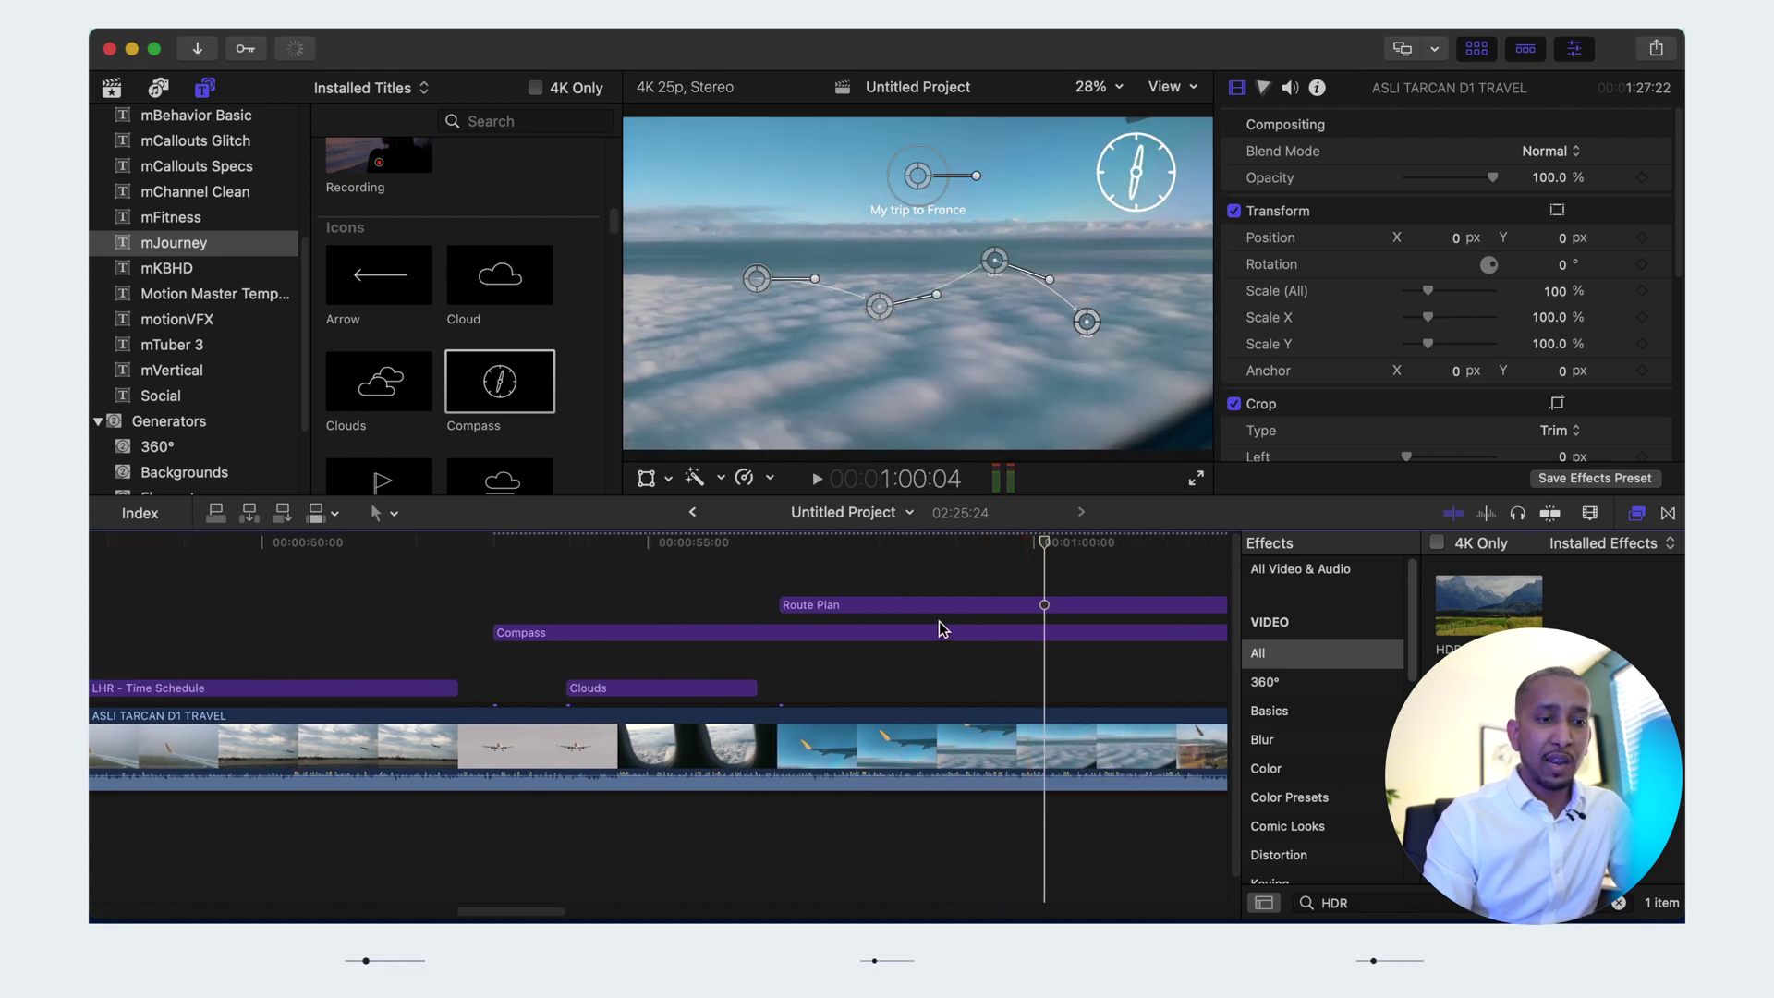
left_click(930, 605)
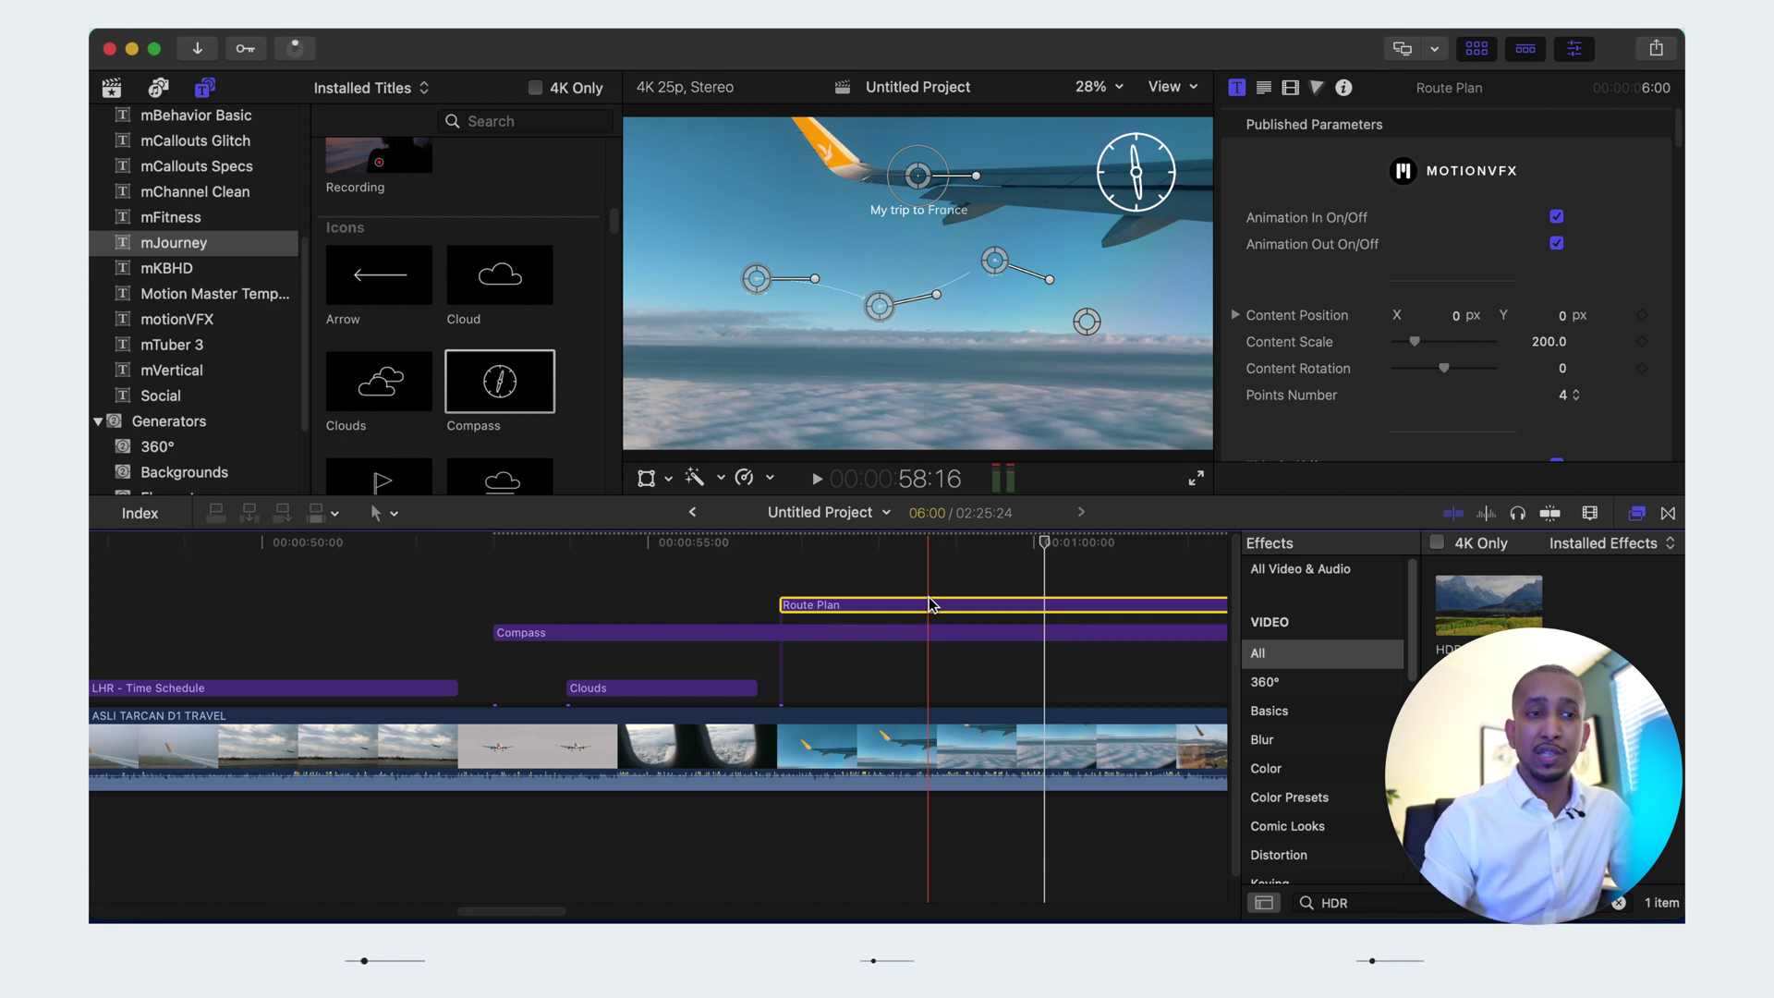
left_click(760, 276)
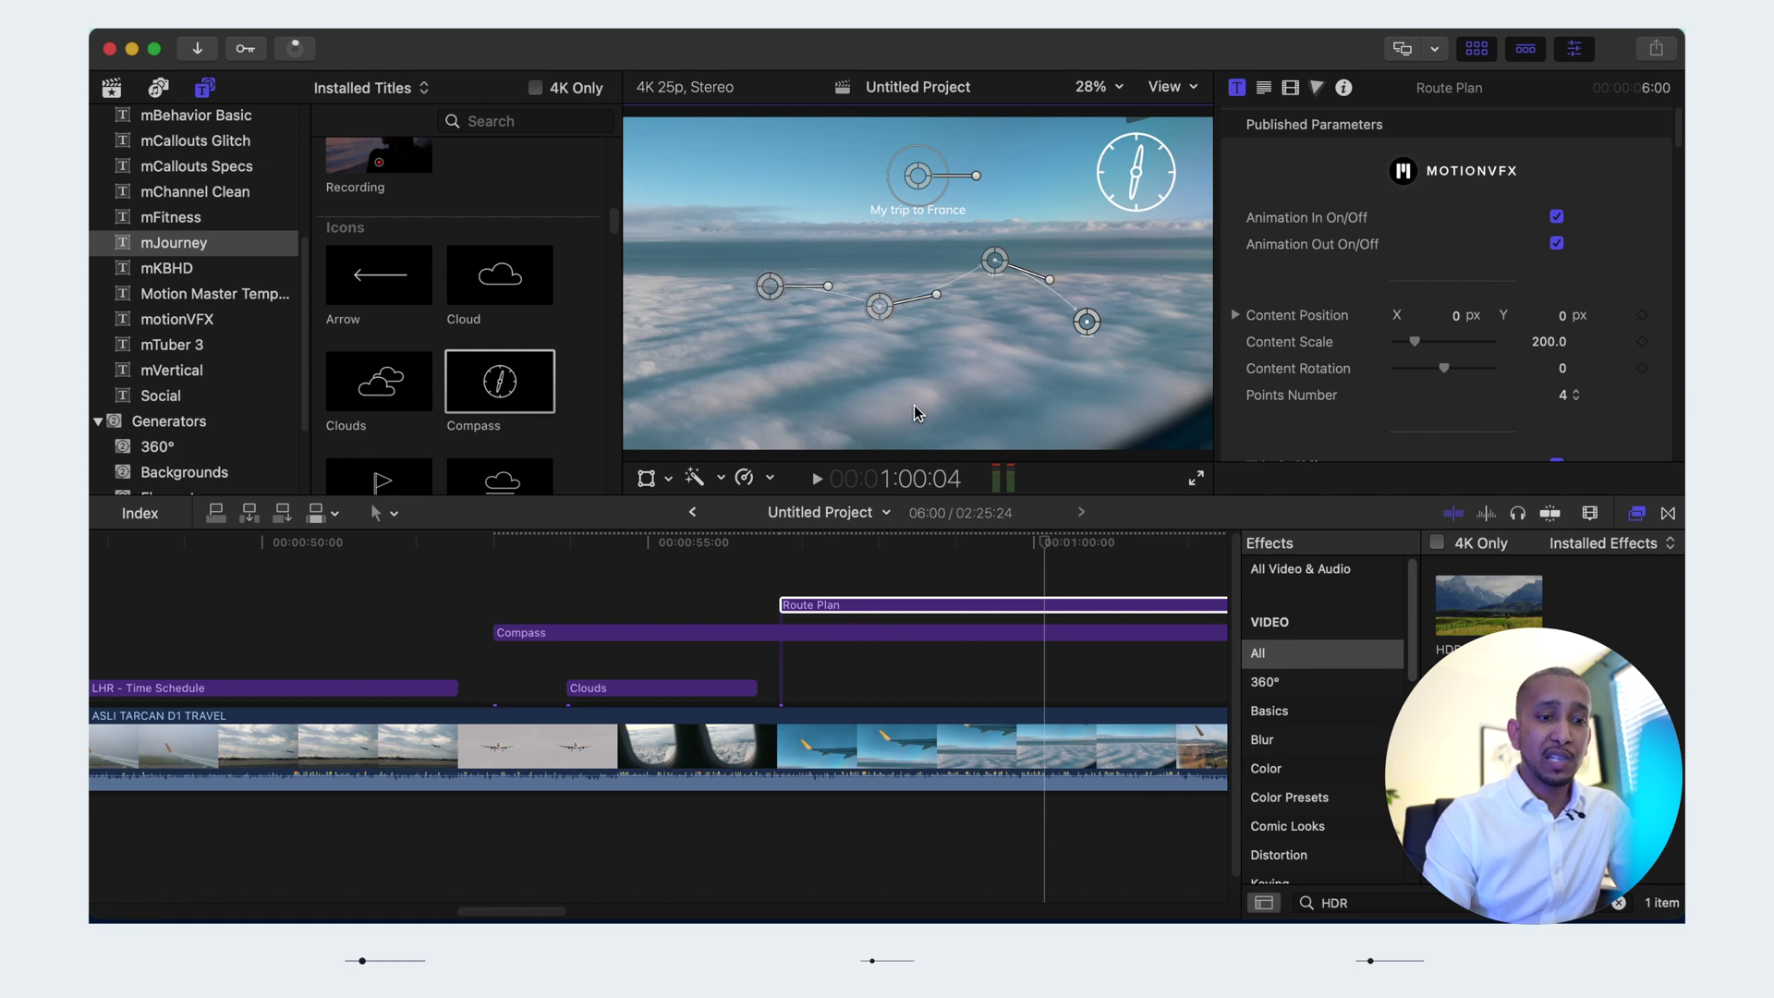
left_click(850, 604)
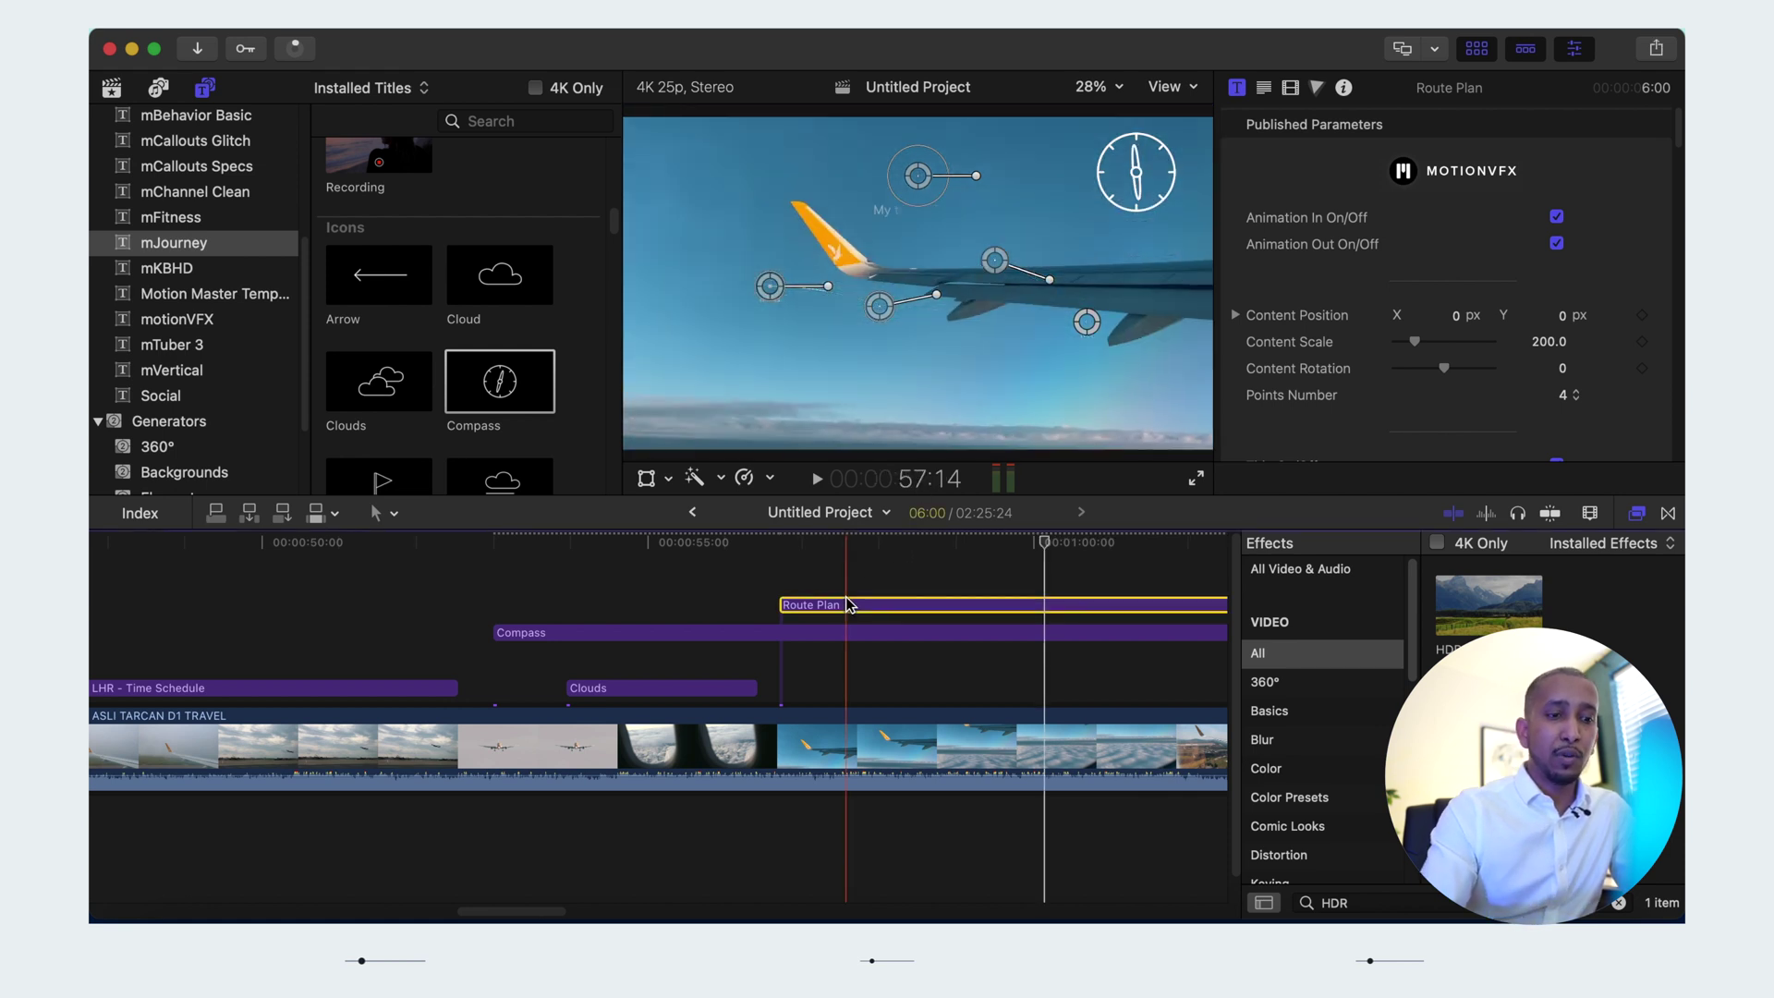
key("Delete")
scroll(508, 319, "down", 5)
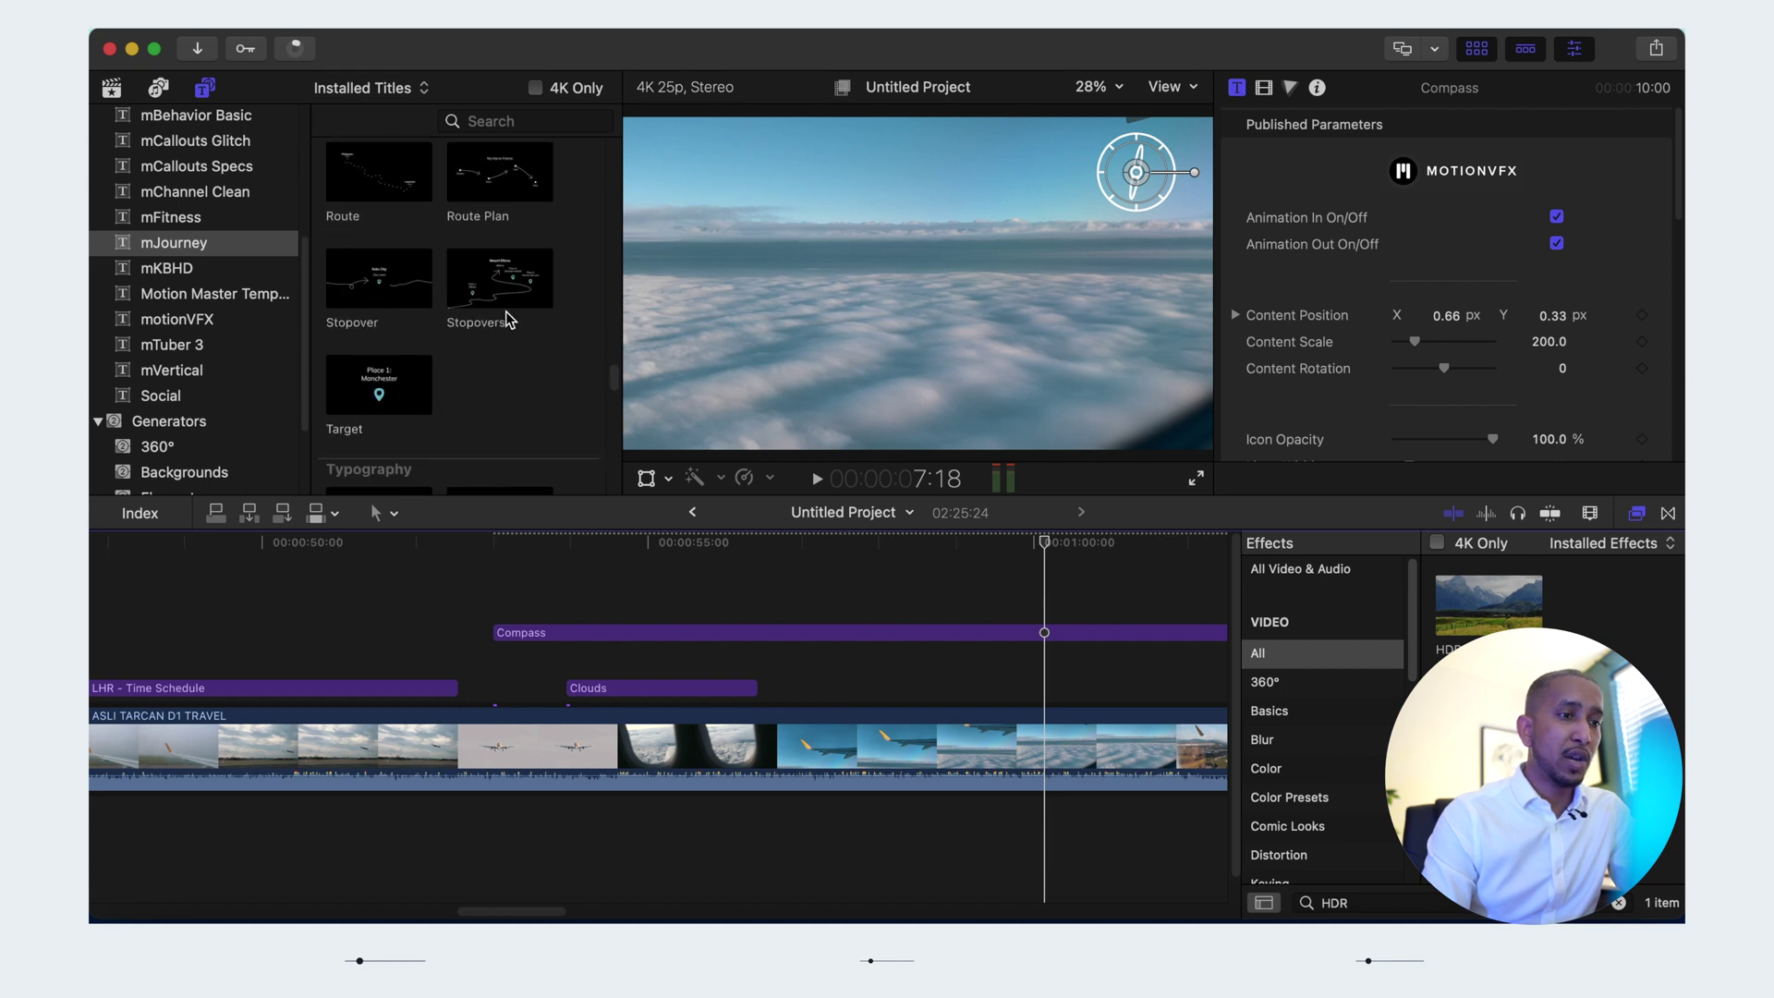
left_click_drag(499, 281, 808, 608)
left_click(796, 567)
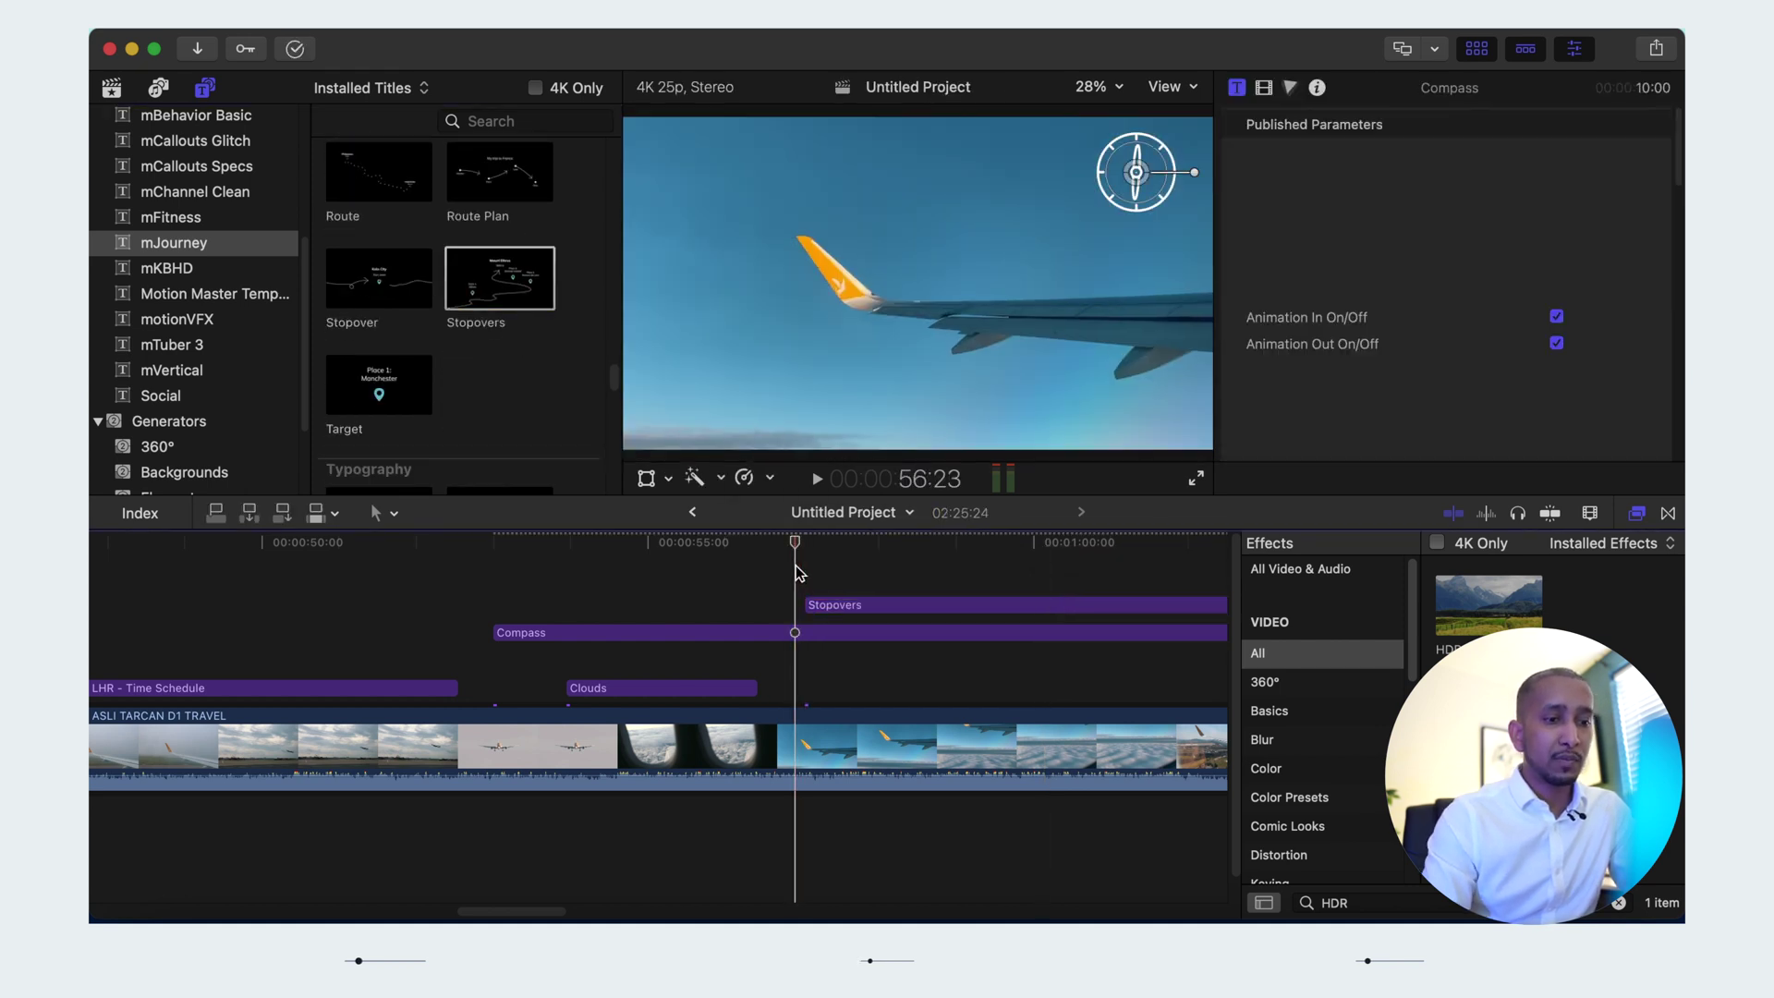
key("space")
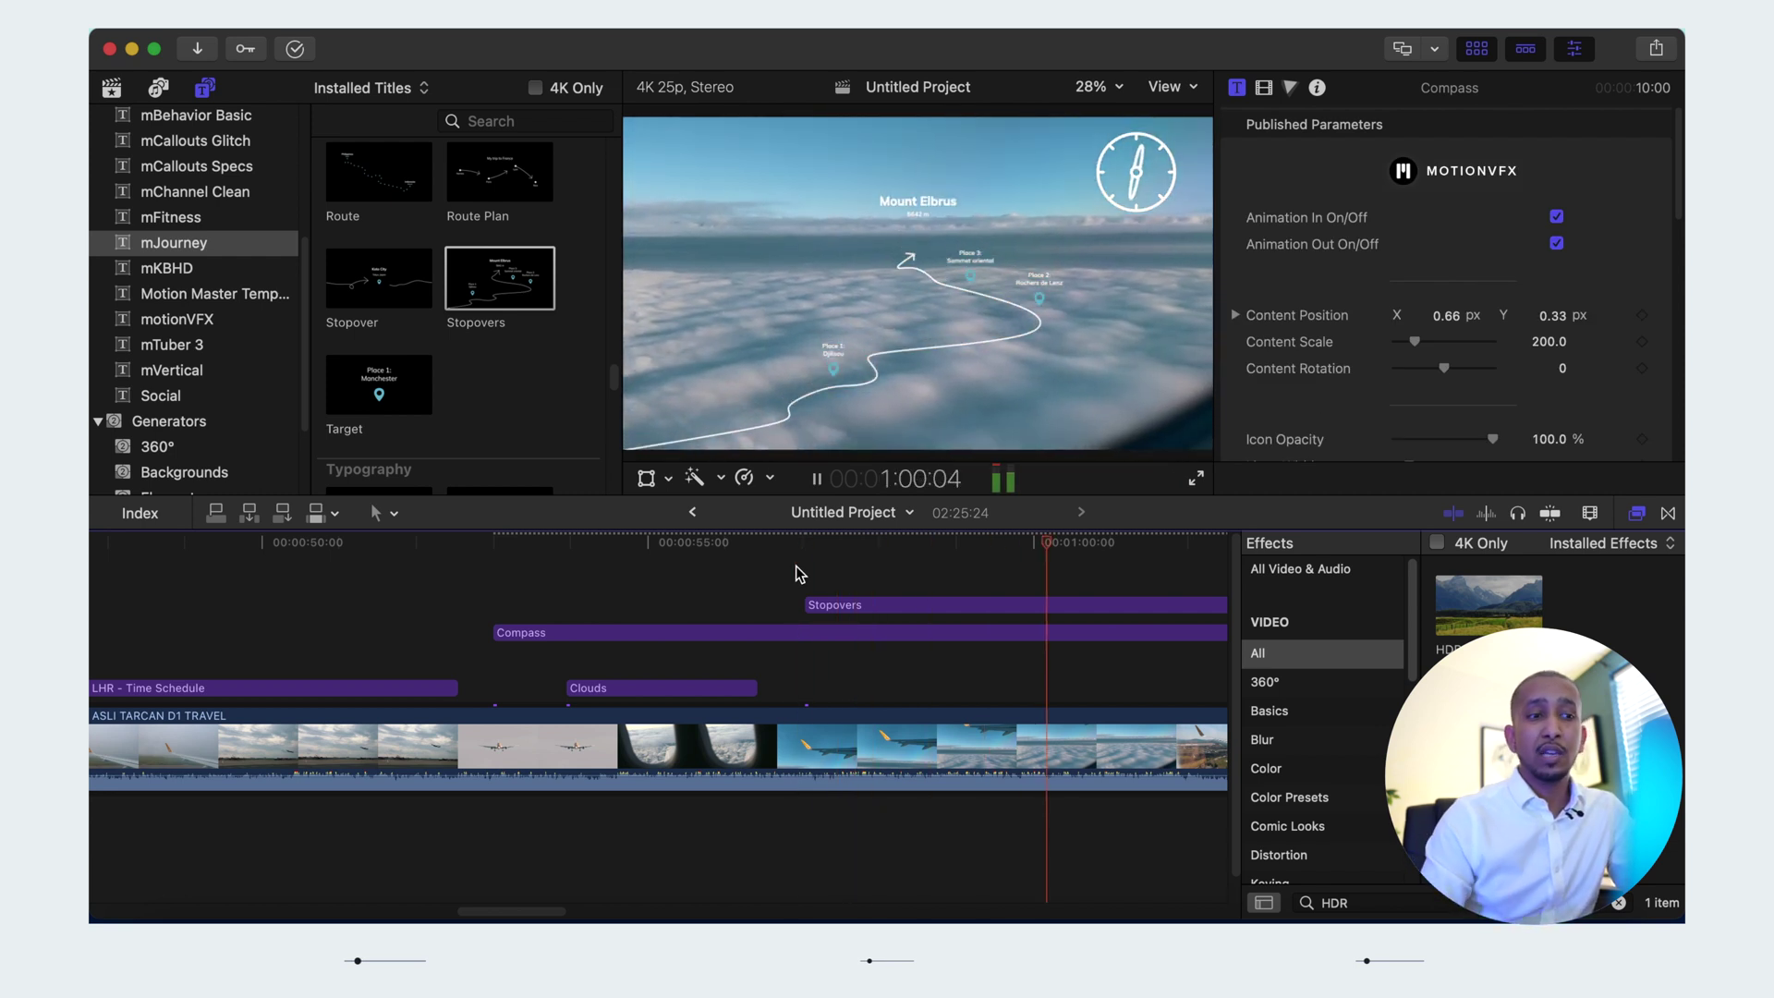
key("space")
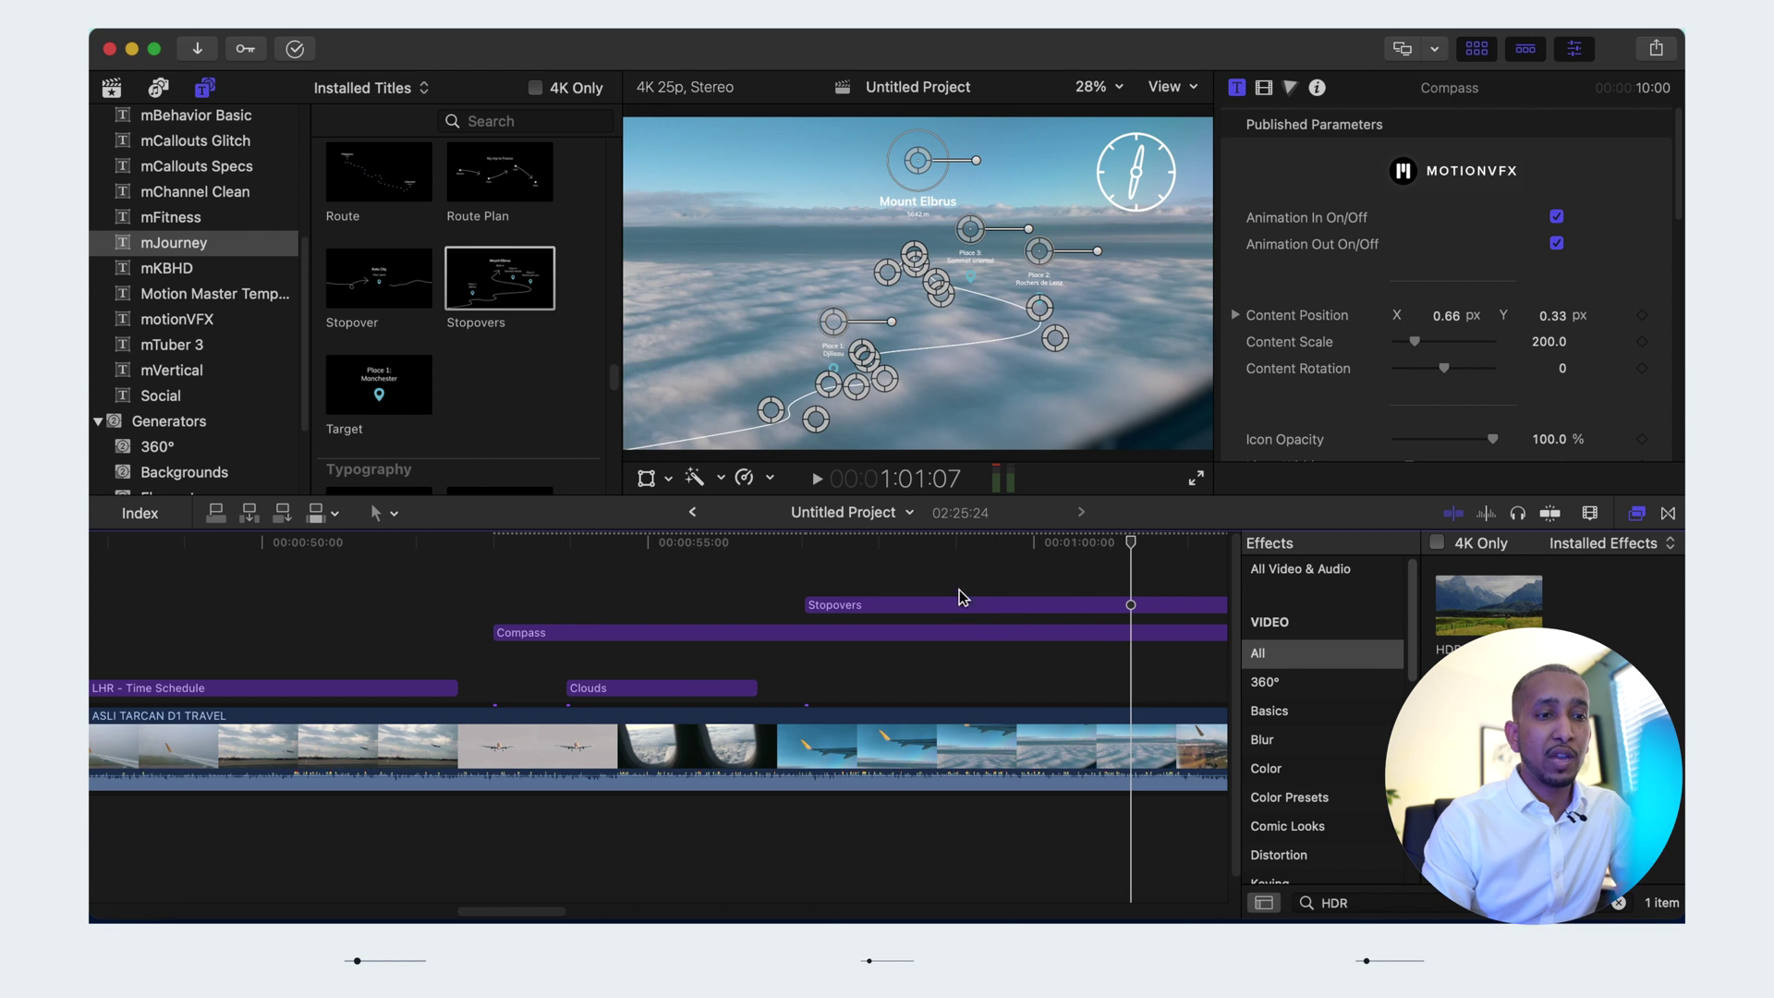
left_click(886, 386)
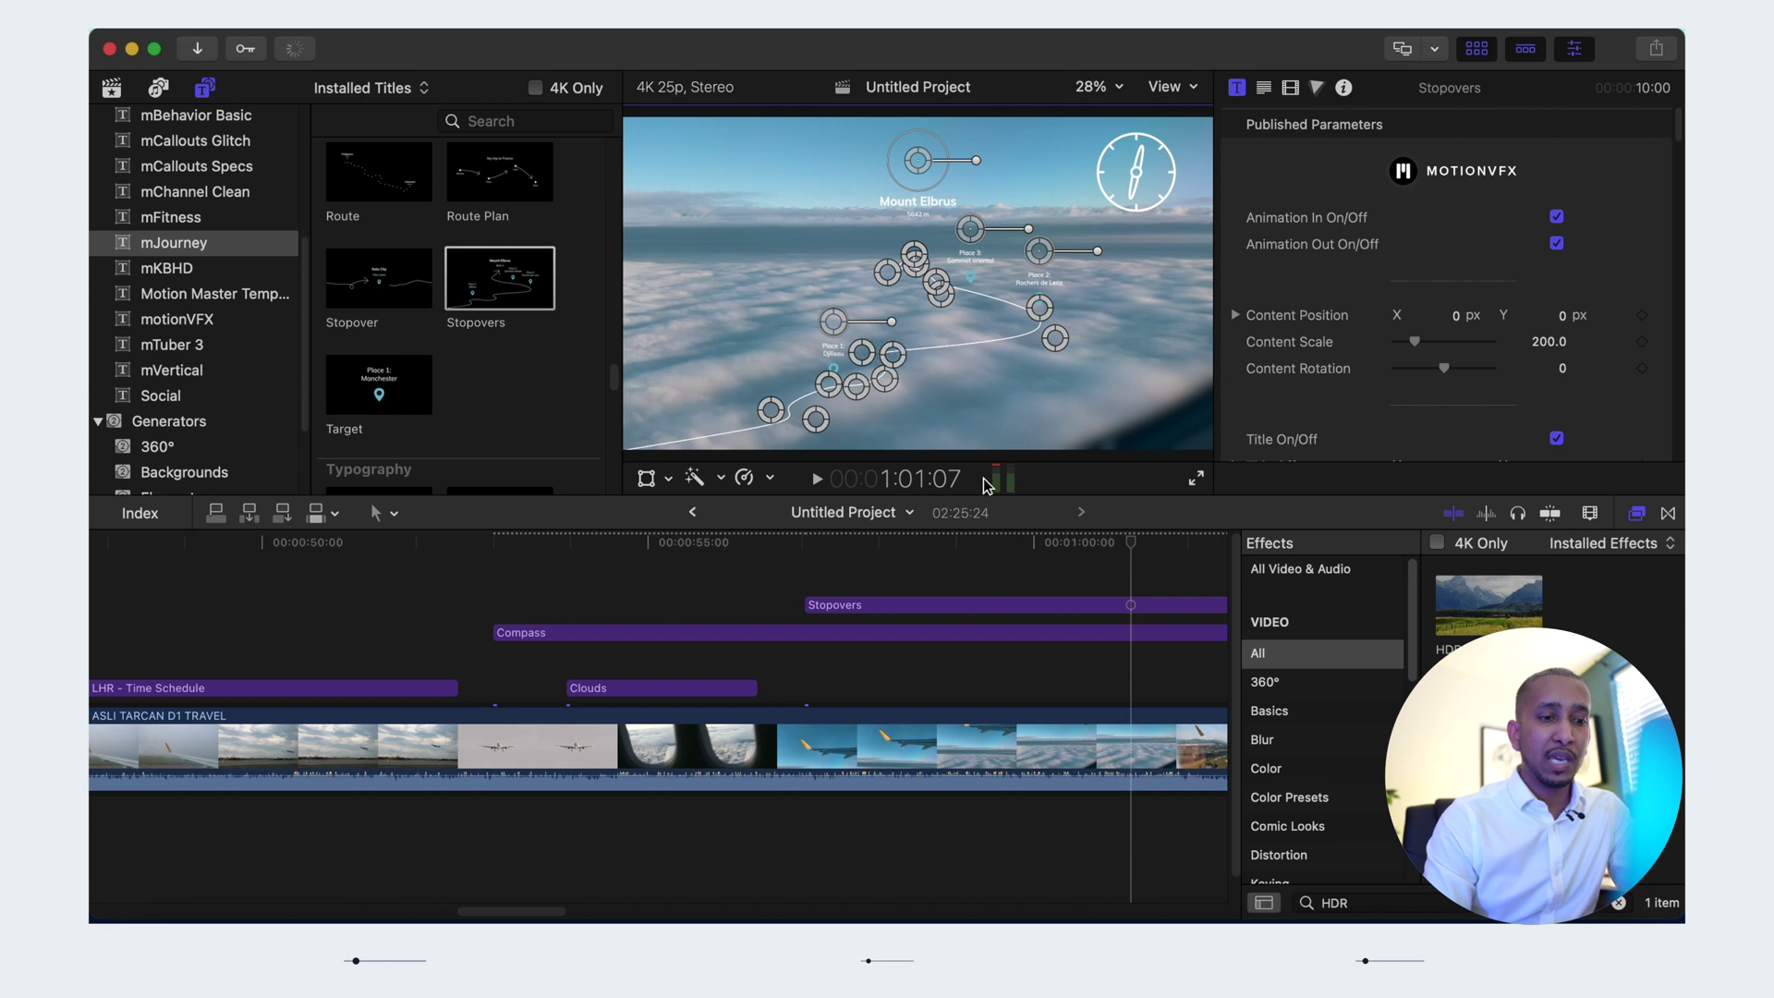
left_click(855, 606)
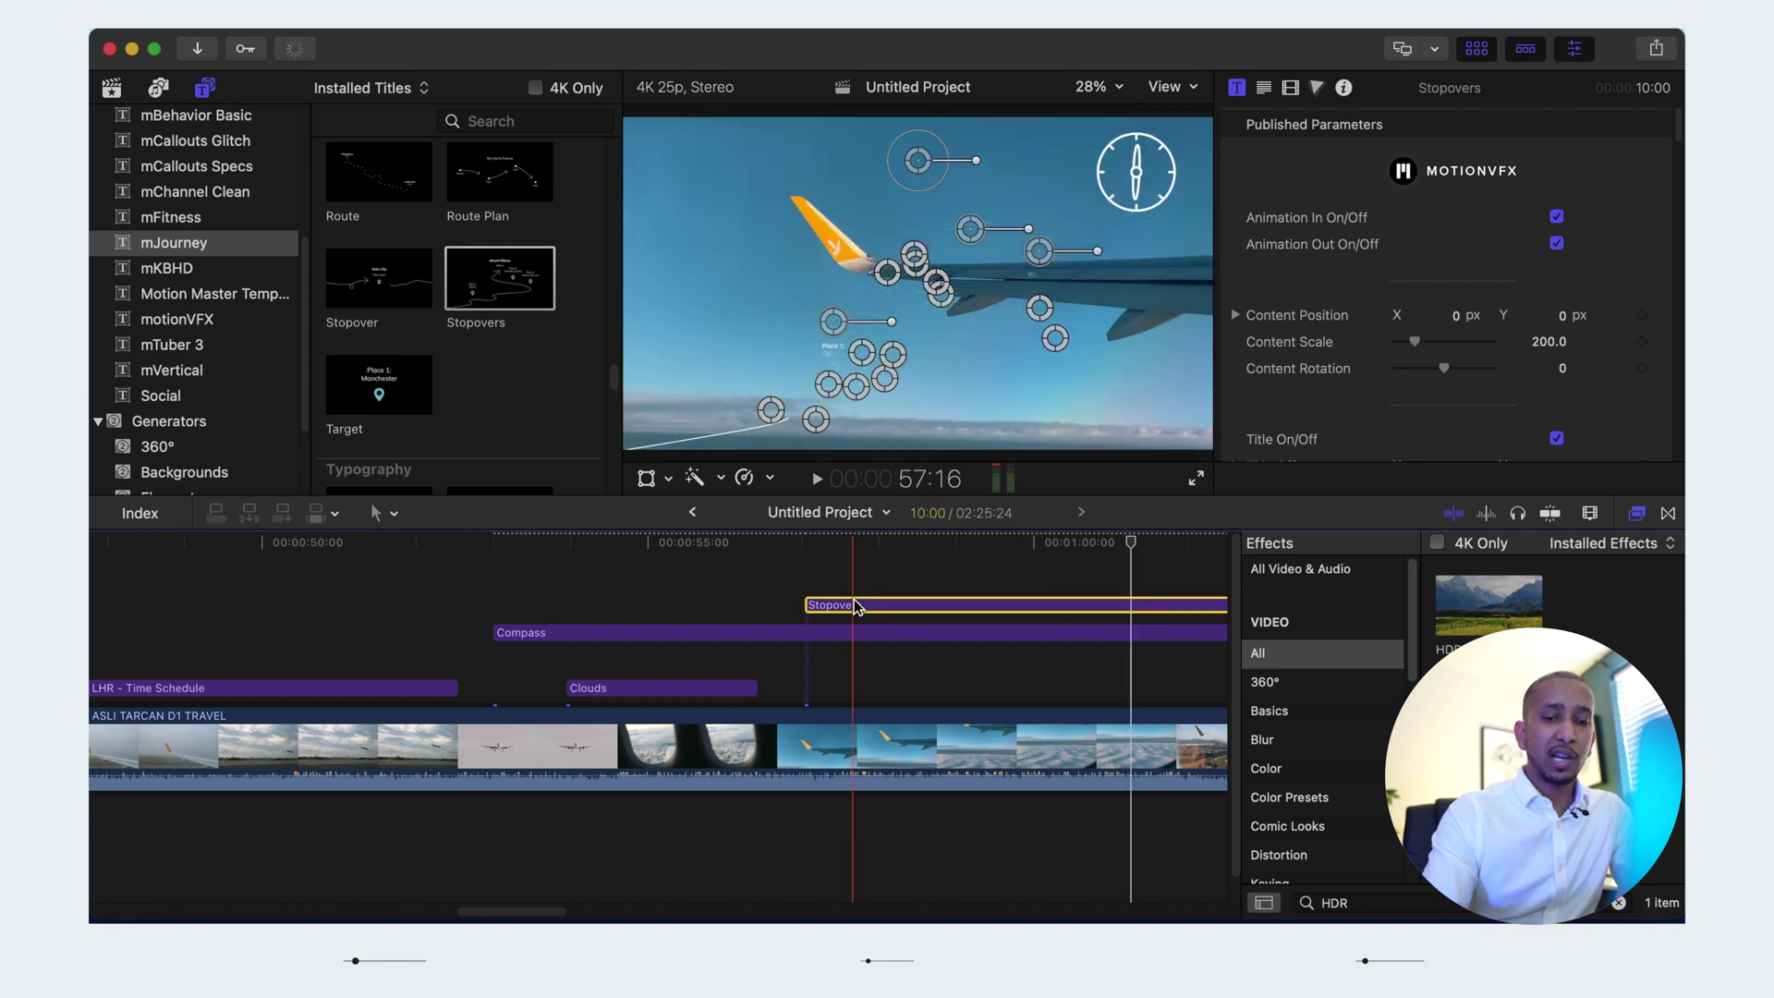
key("Delete")
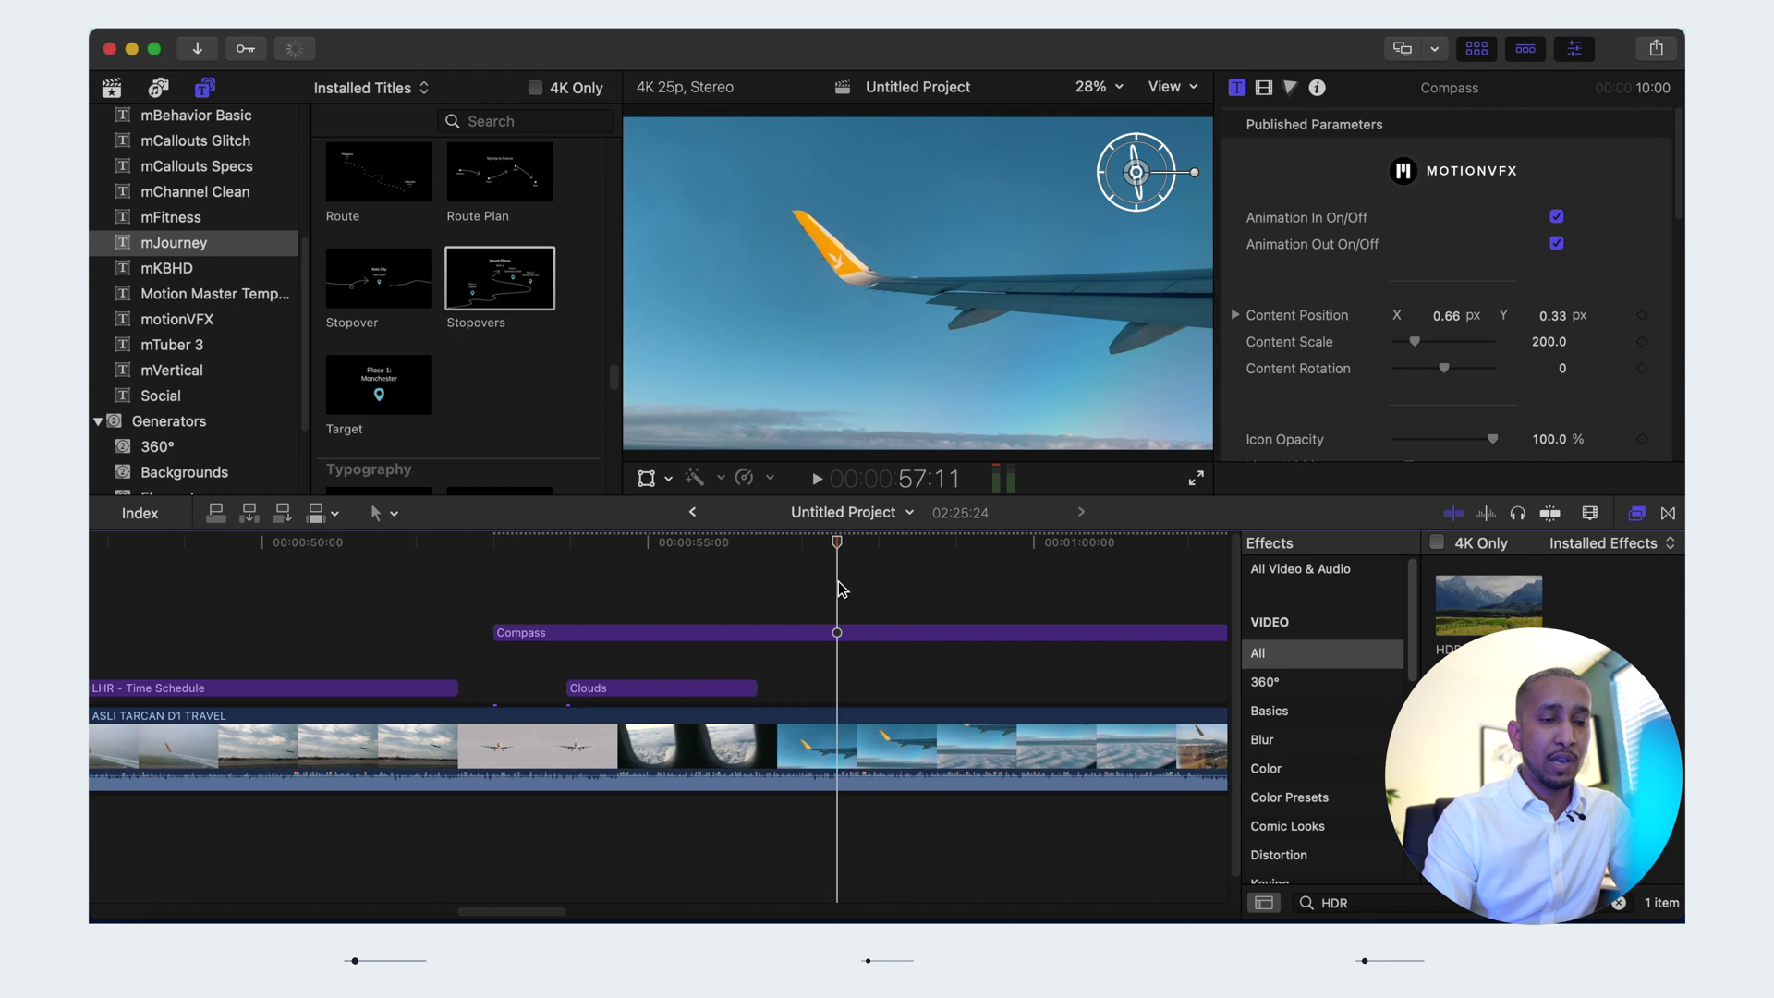
key("space")
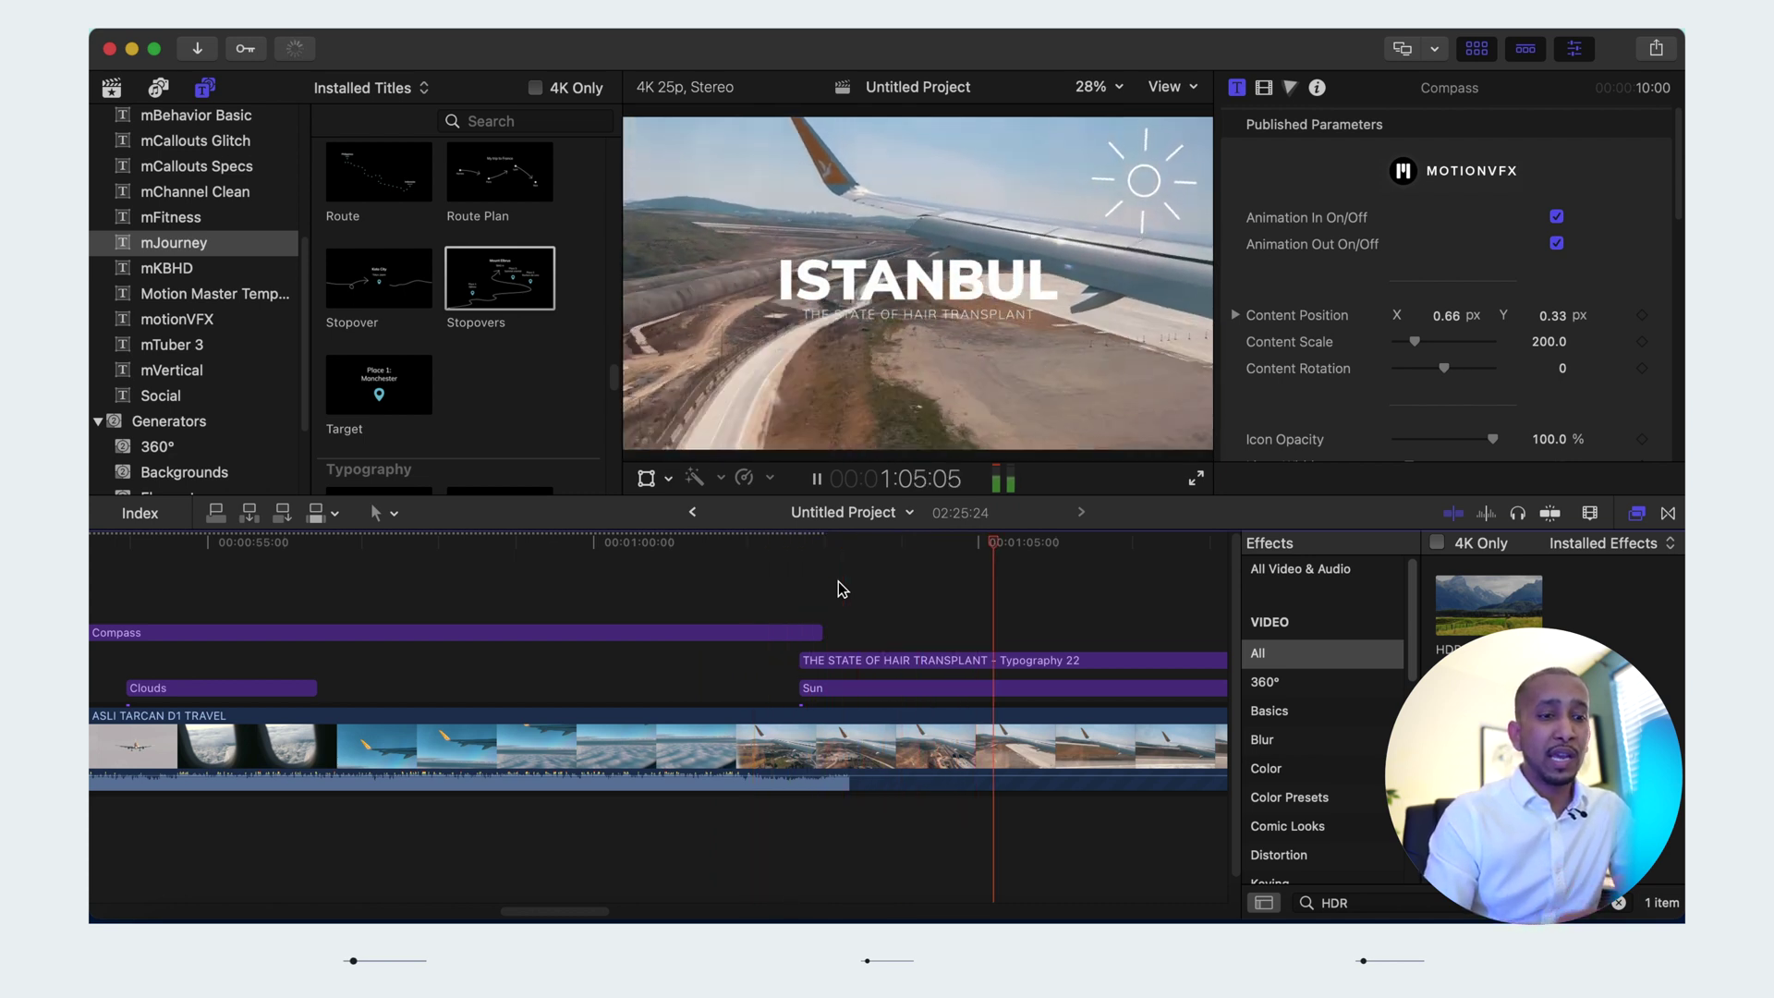
key("space")
left_click(984, 431)
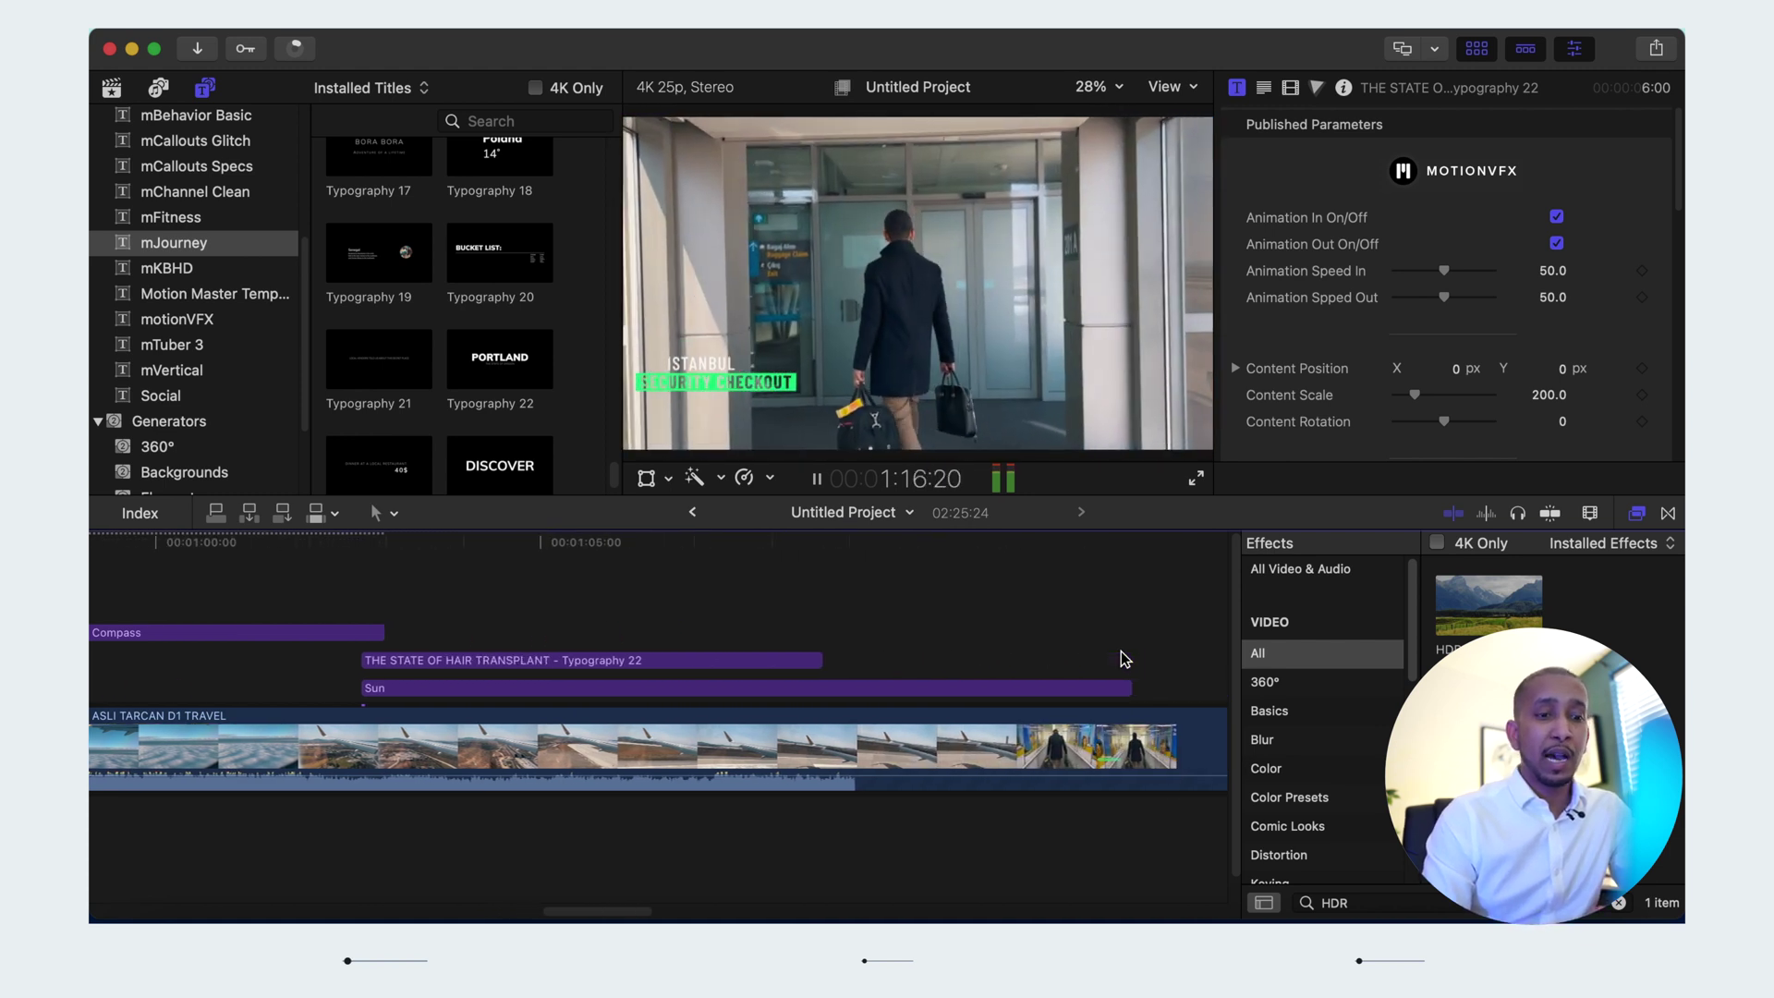
key("space")
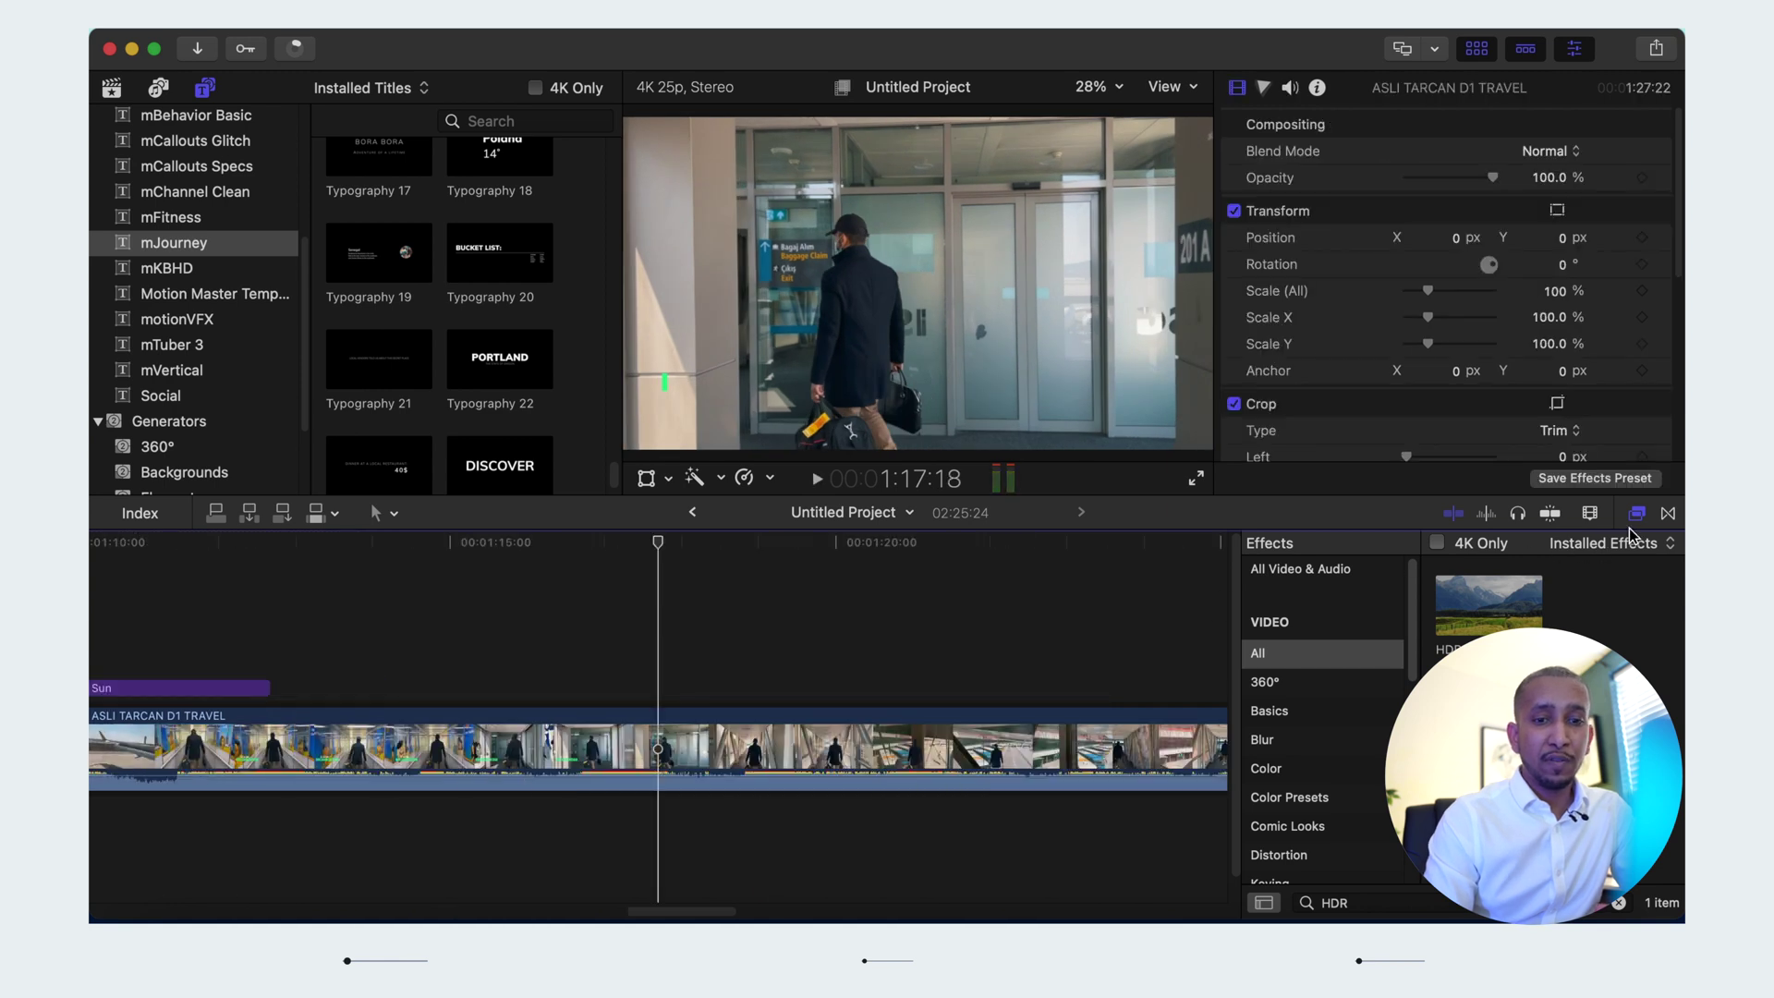
Show the transitions list, then browse the mTuber 3 titles to Calls To Action
left_click(1668, 514)
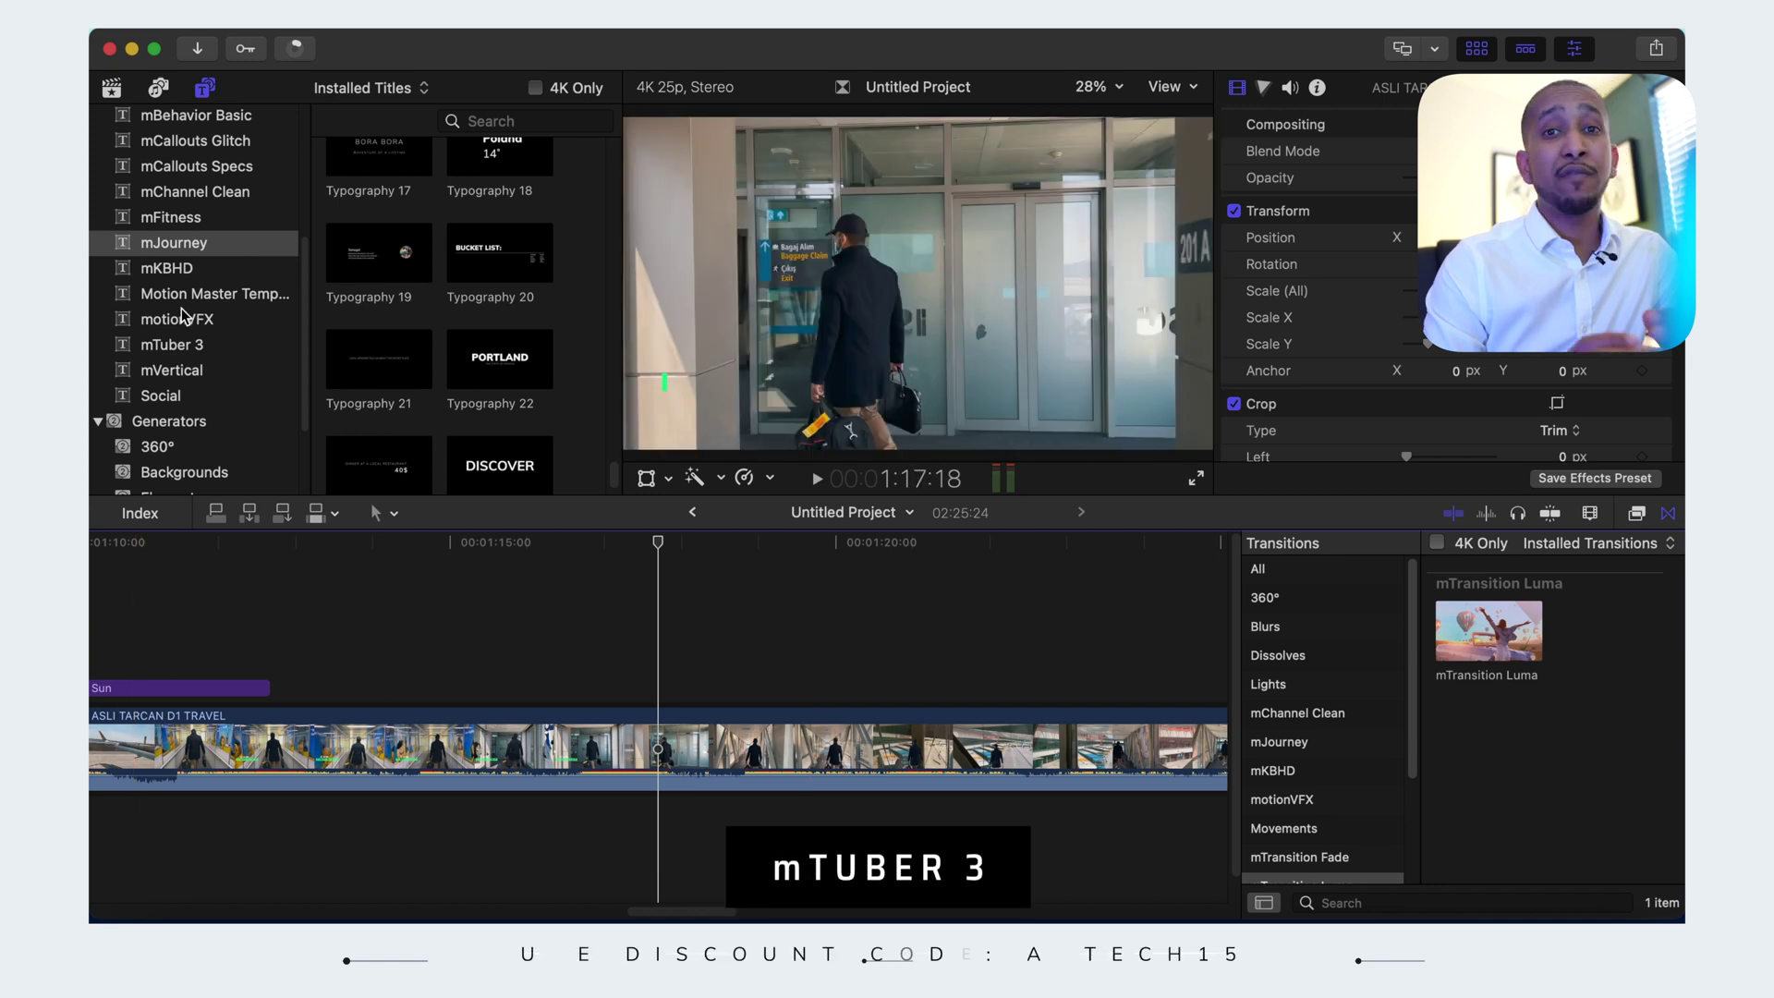
left_click(171, 344)
left_click(170, 344)
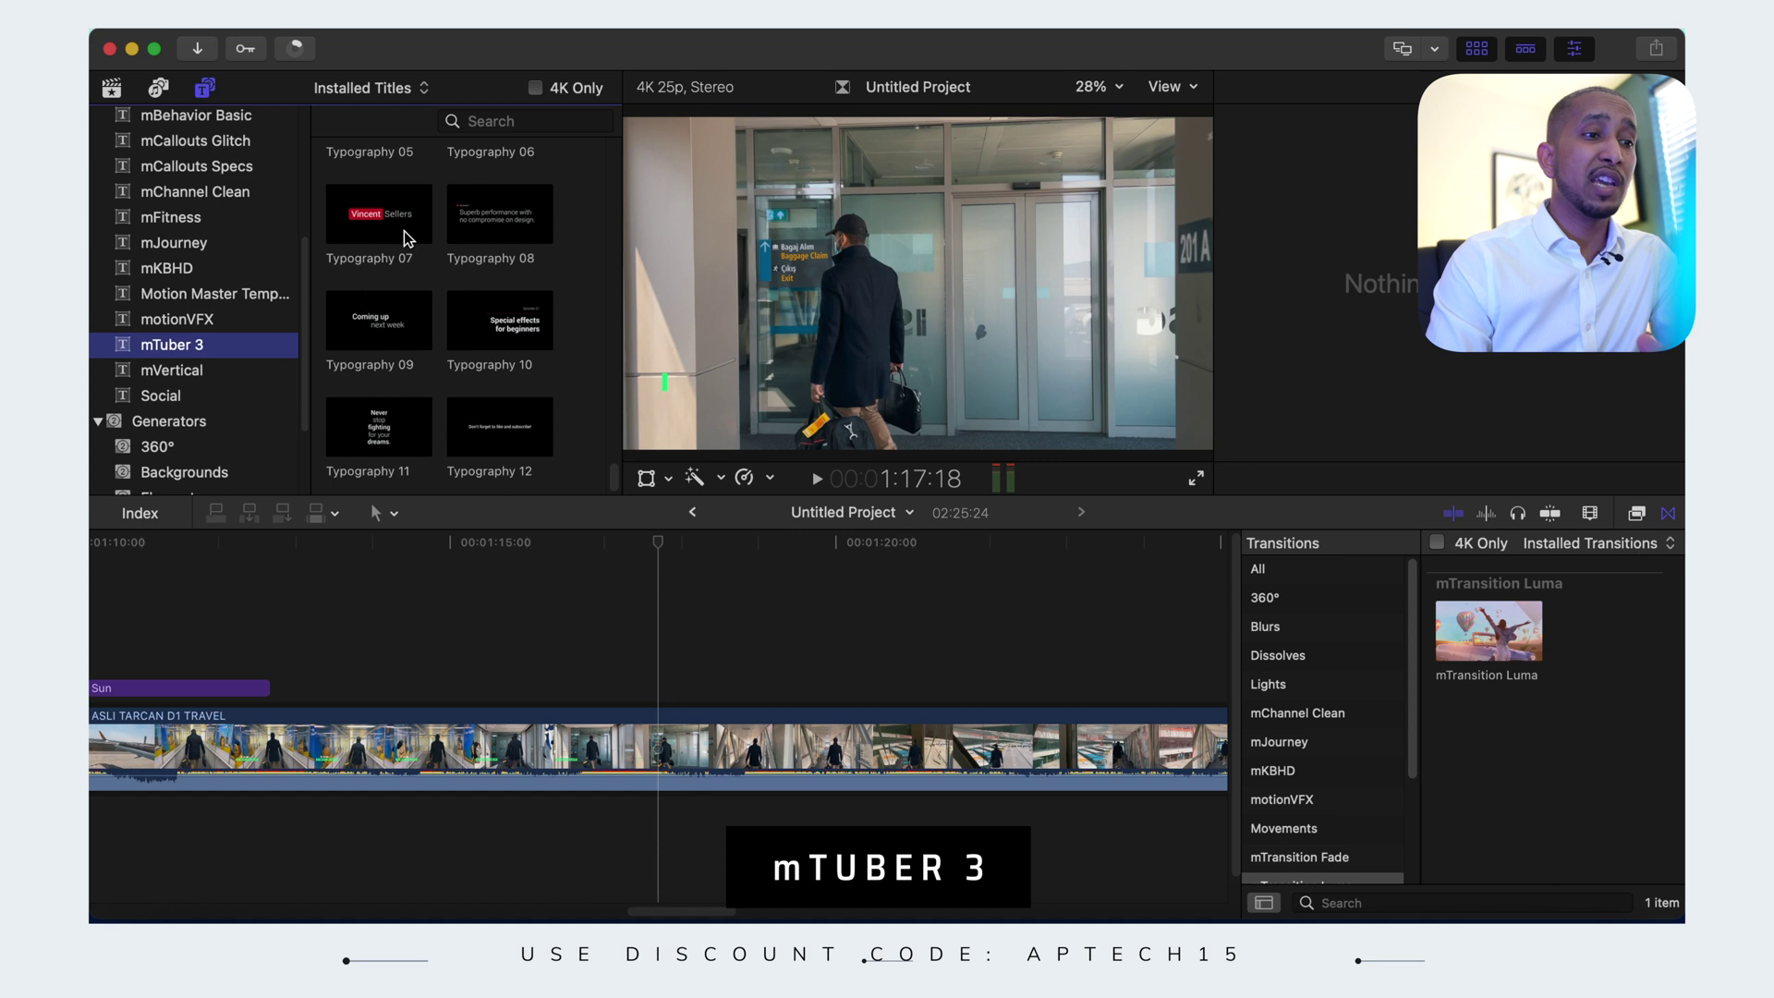
scroll(403, 233, "up", 10)
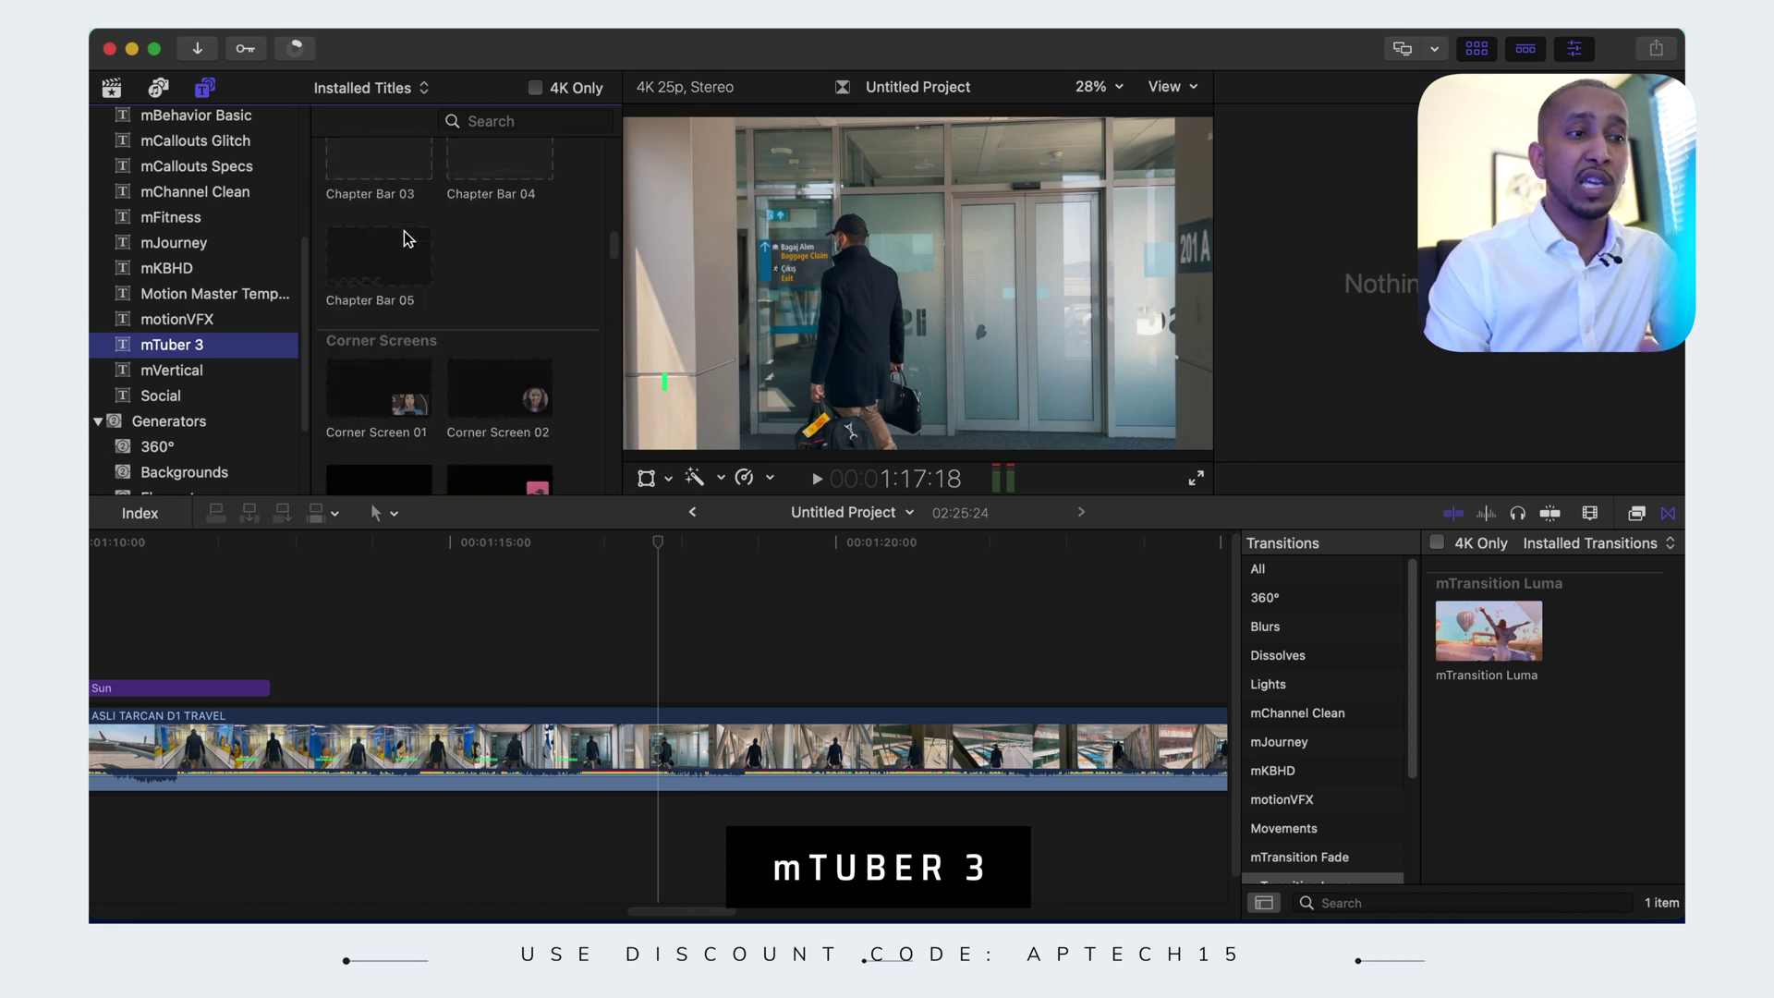
scroll(404, 238, "up", 5)
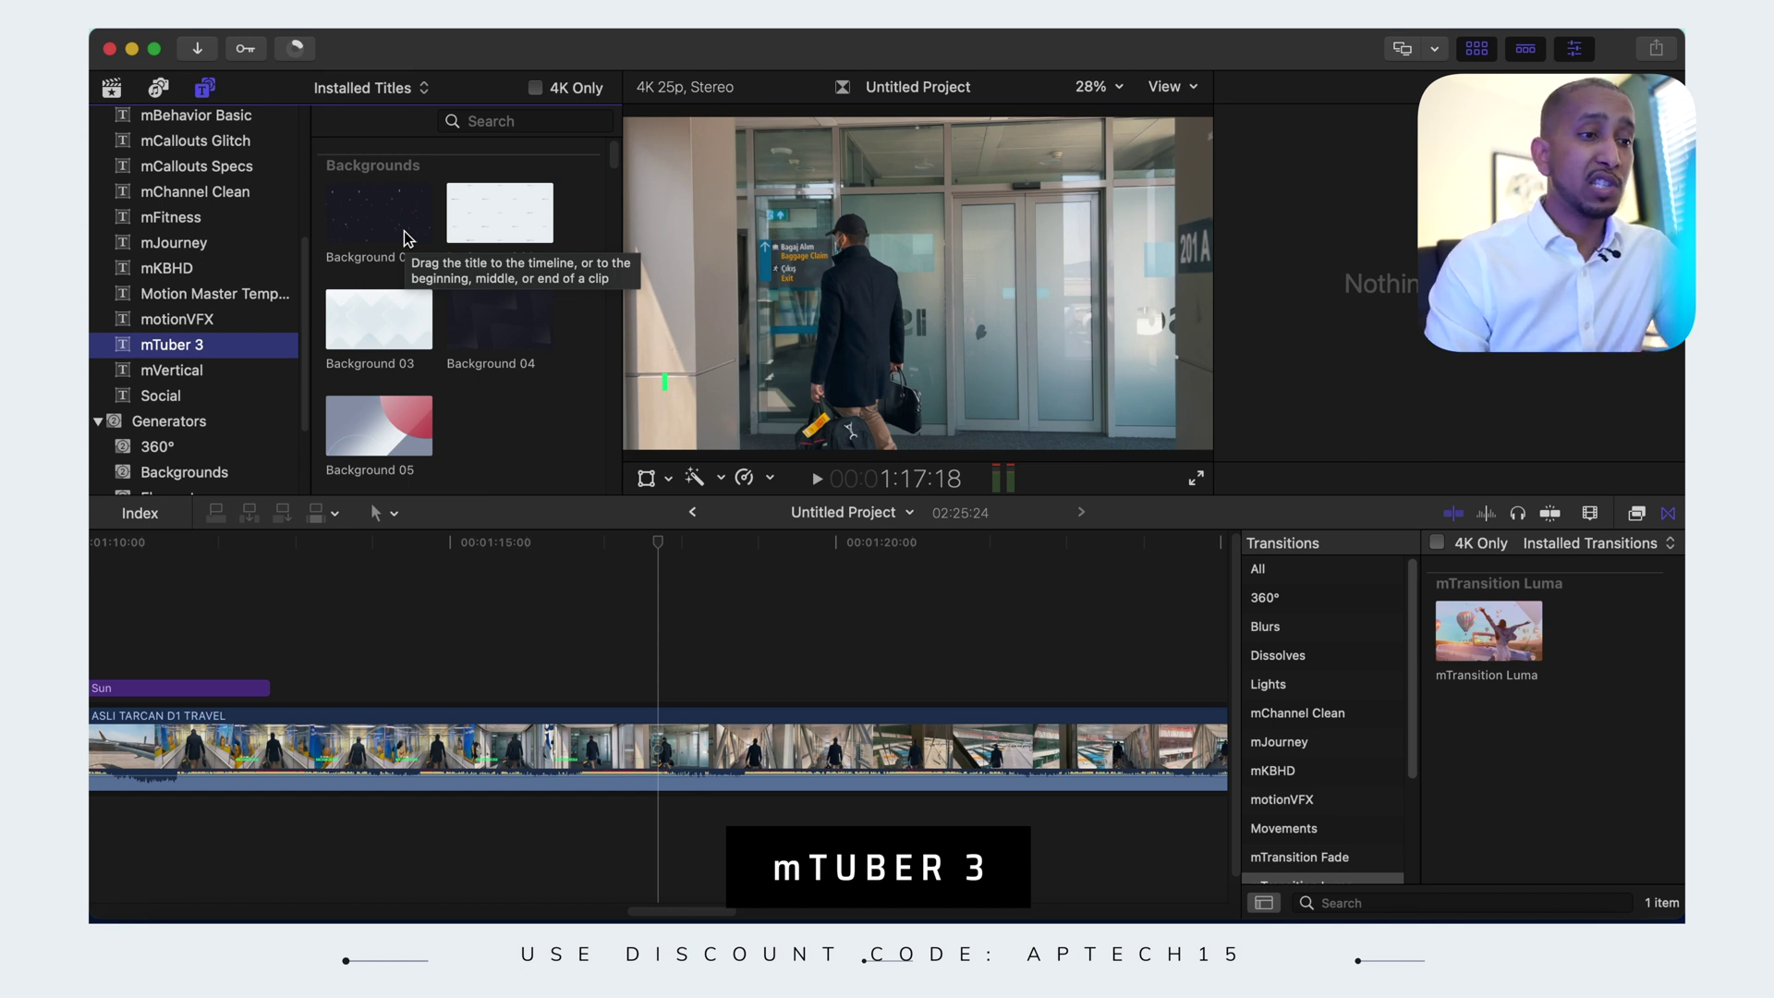
scroll(404, 238, "down", 5)
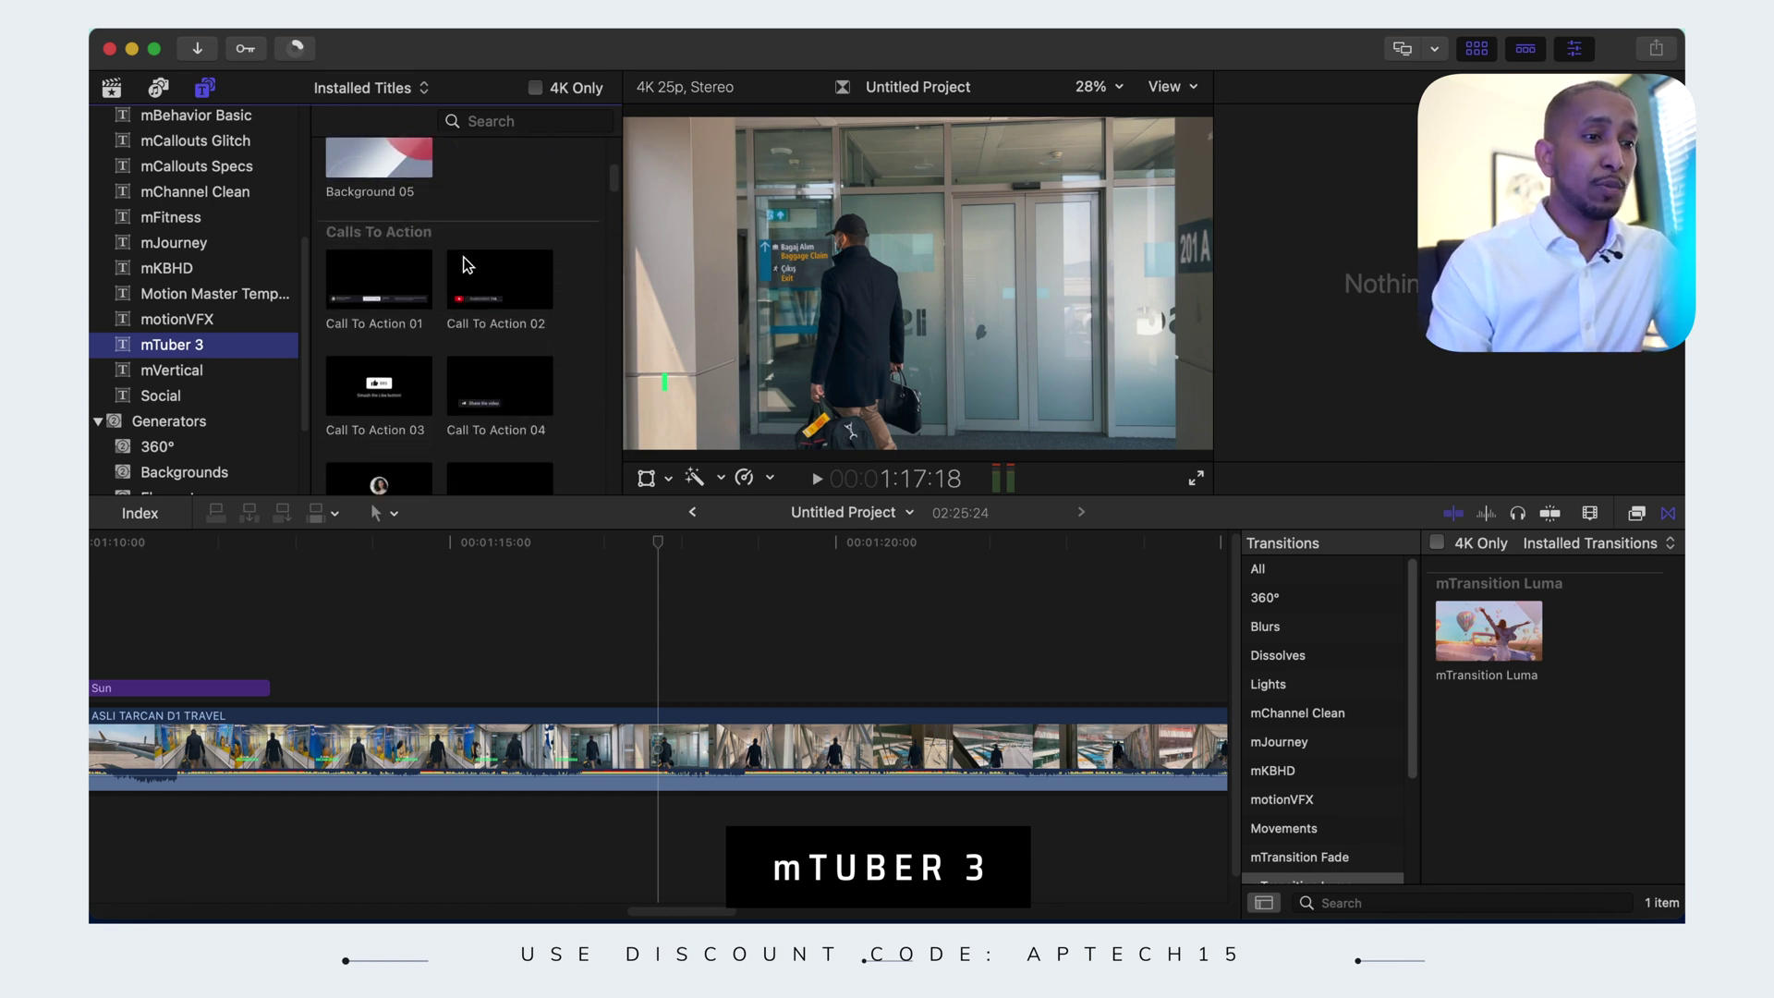
Add Call To Action 02 to the timeline, preview the subscribe animation, then delete it
left_click_drag(476, 289, 774, 637)
left_click(774, 637)
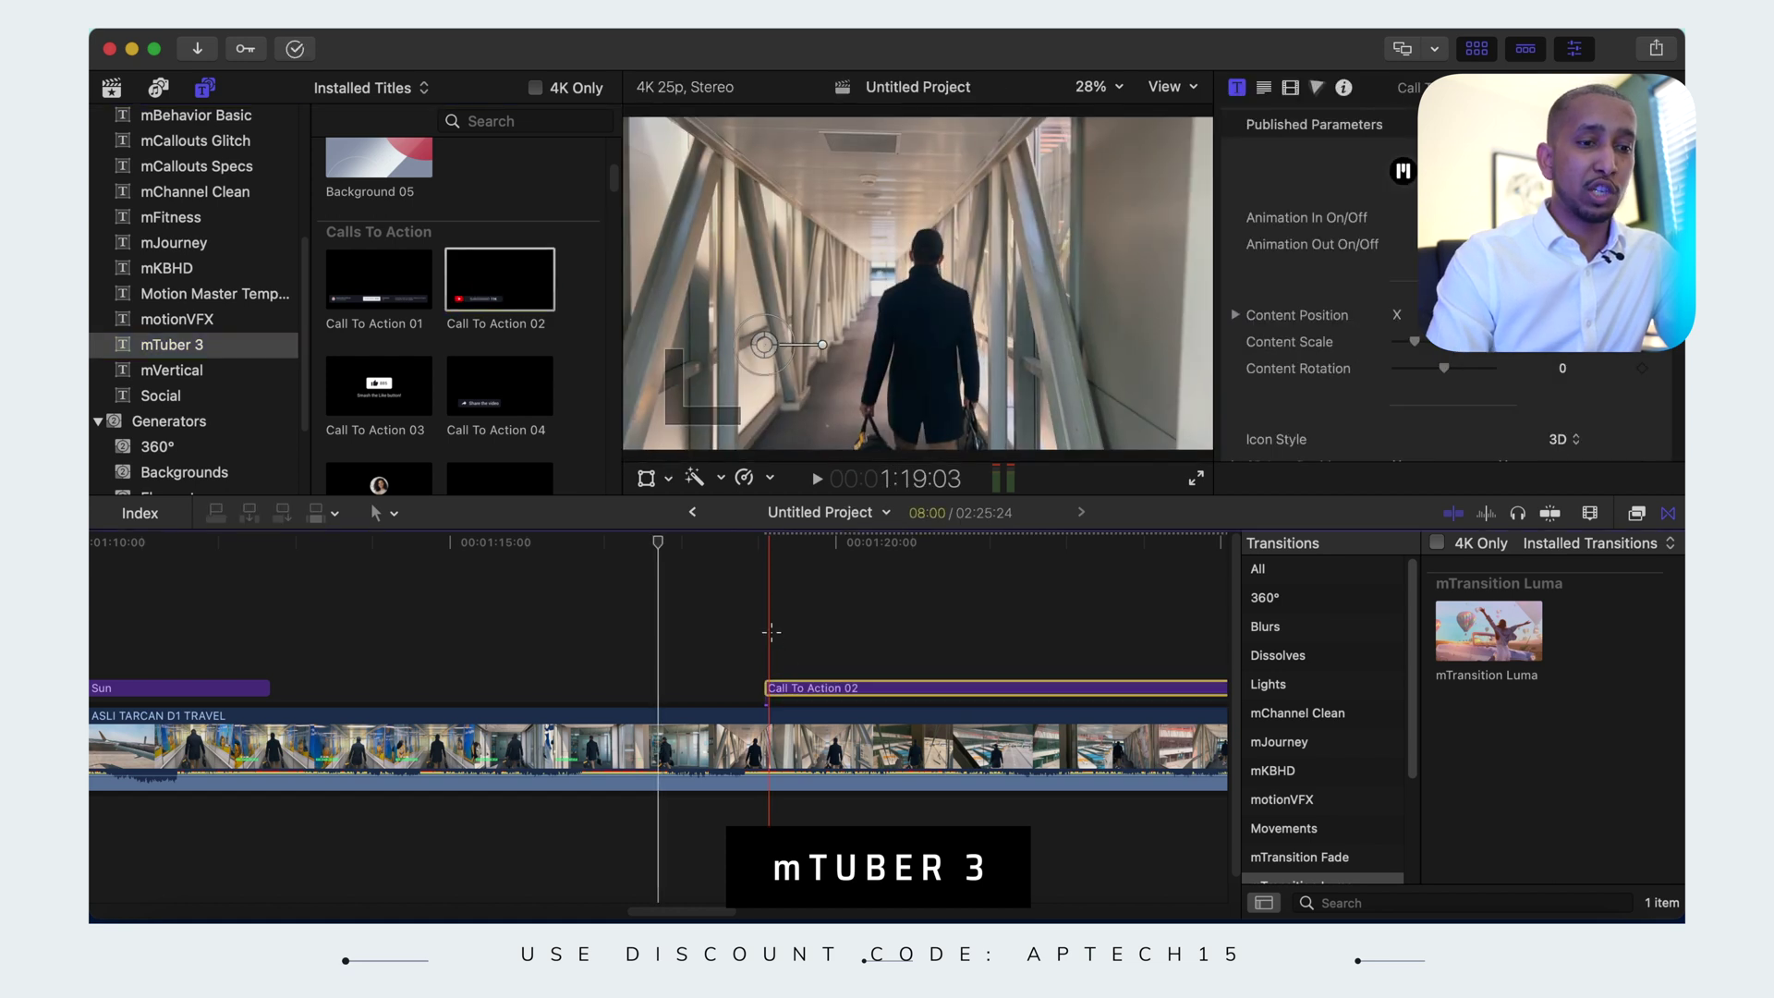
key("space")
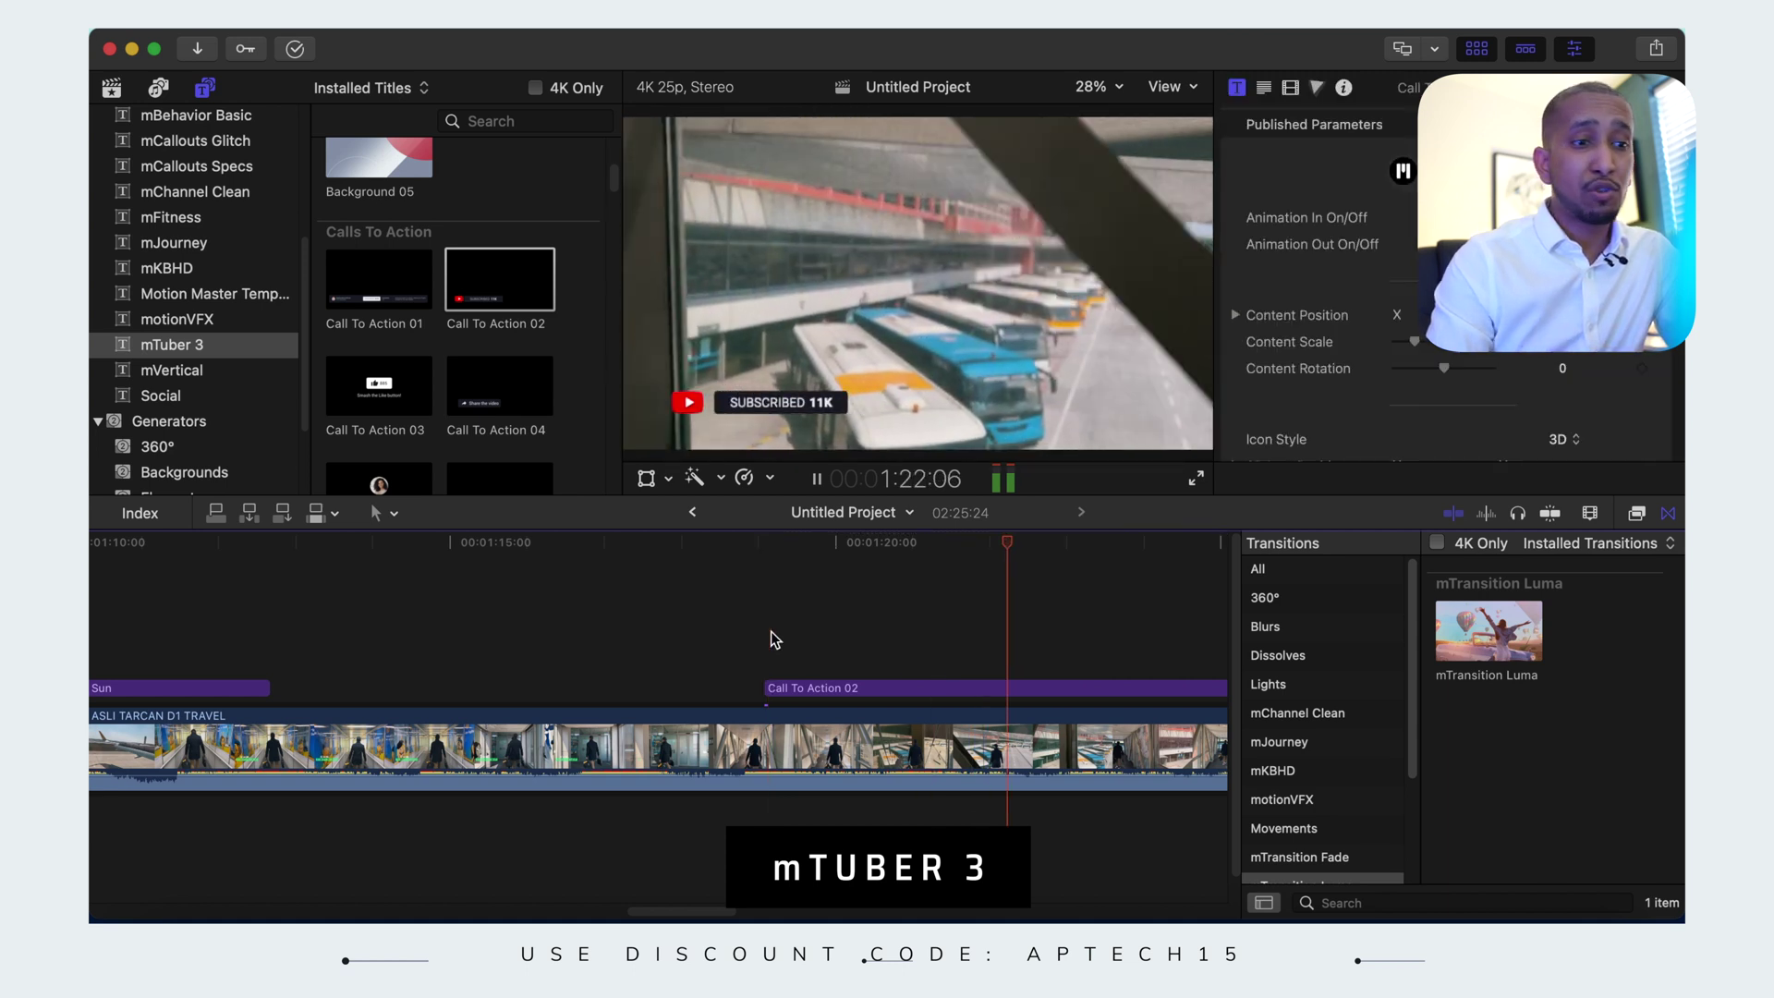
key("space")
left_click(905, 688)
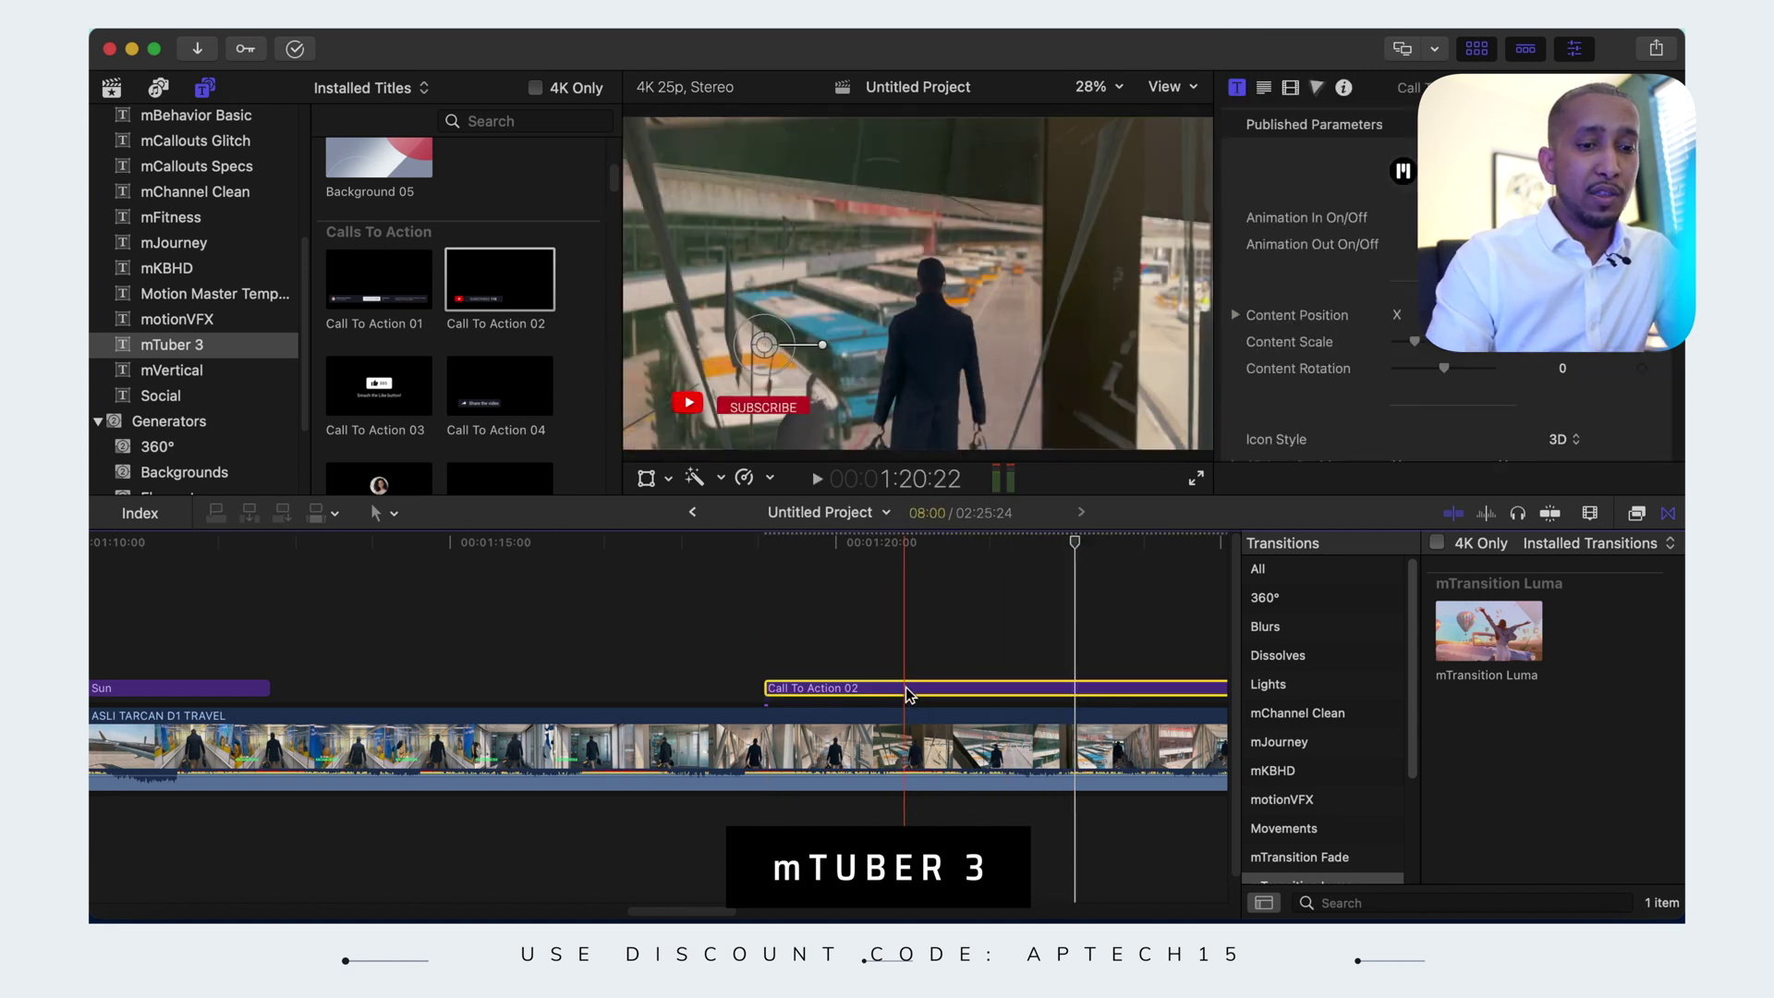
key("Delete")
Preview the Chapter Bar 01 overlay over the travel clip, then undo it with Cmd+Z
left_click(452, 290)
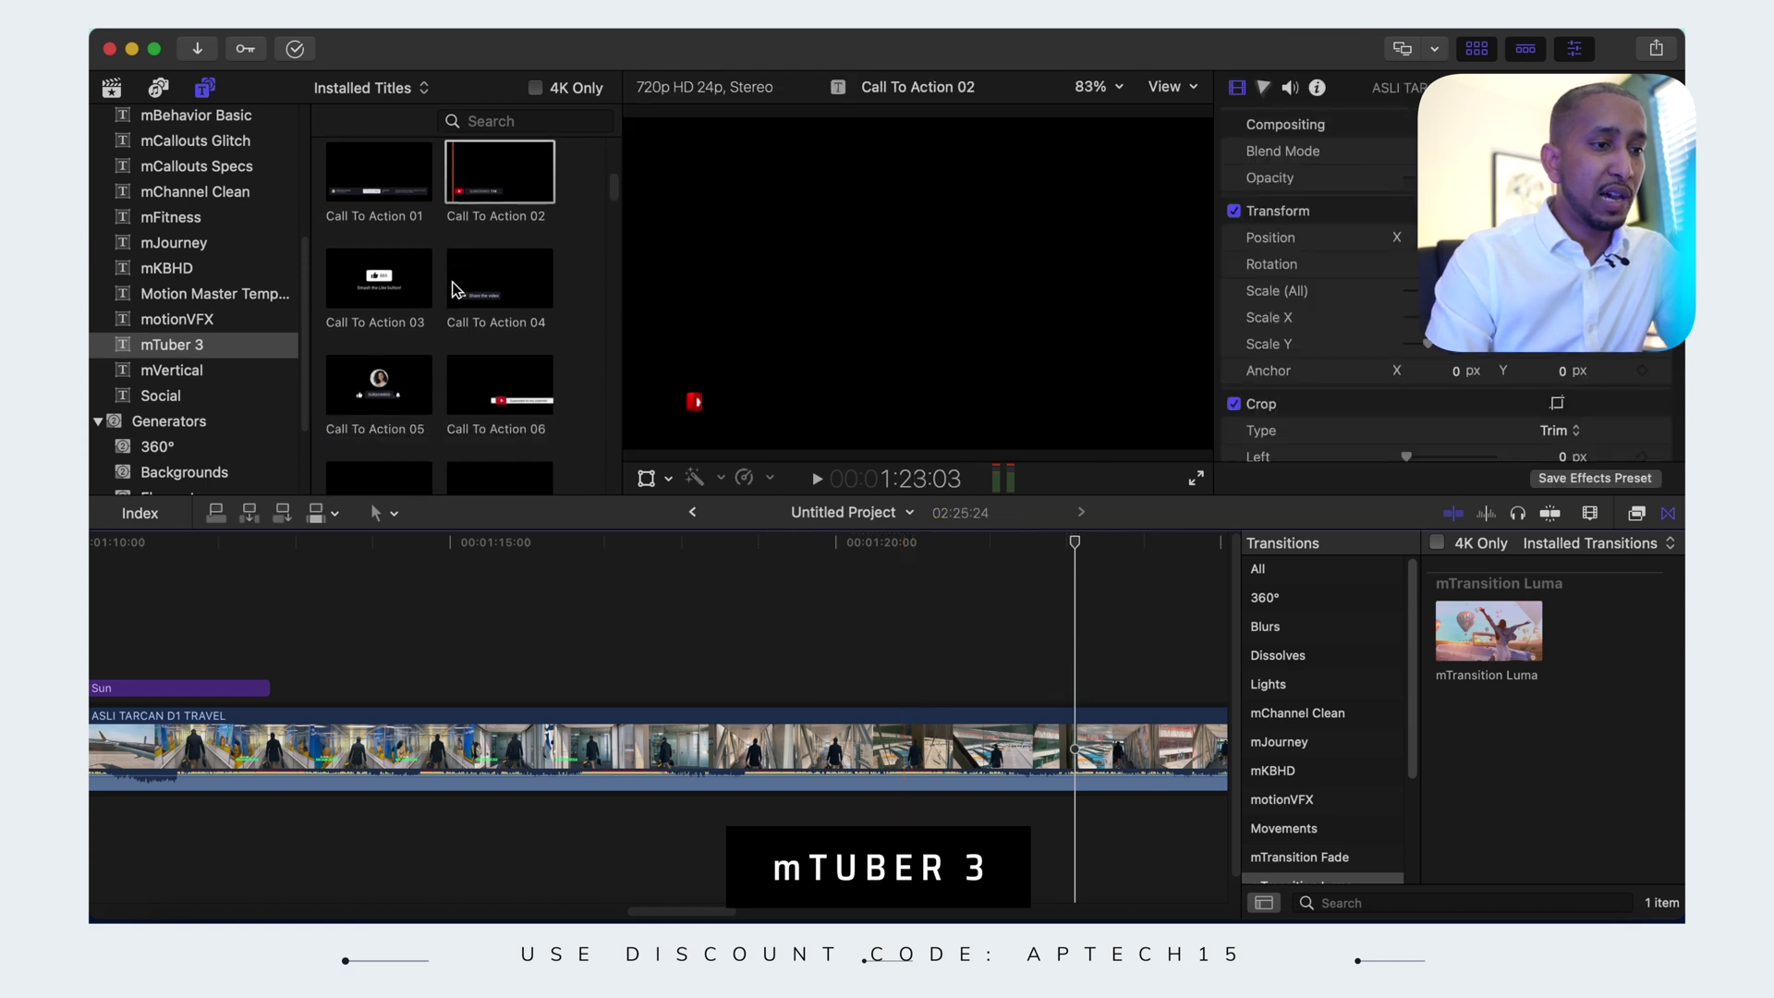
scroll(456, 286, "down", 3)
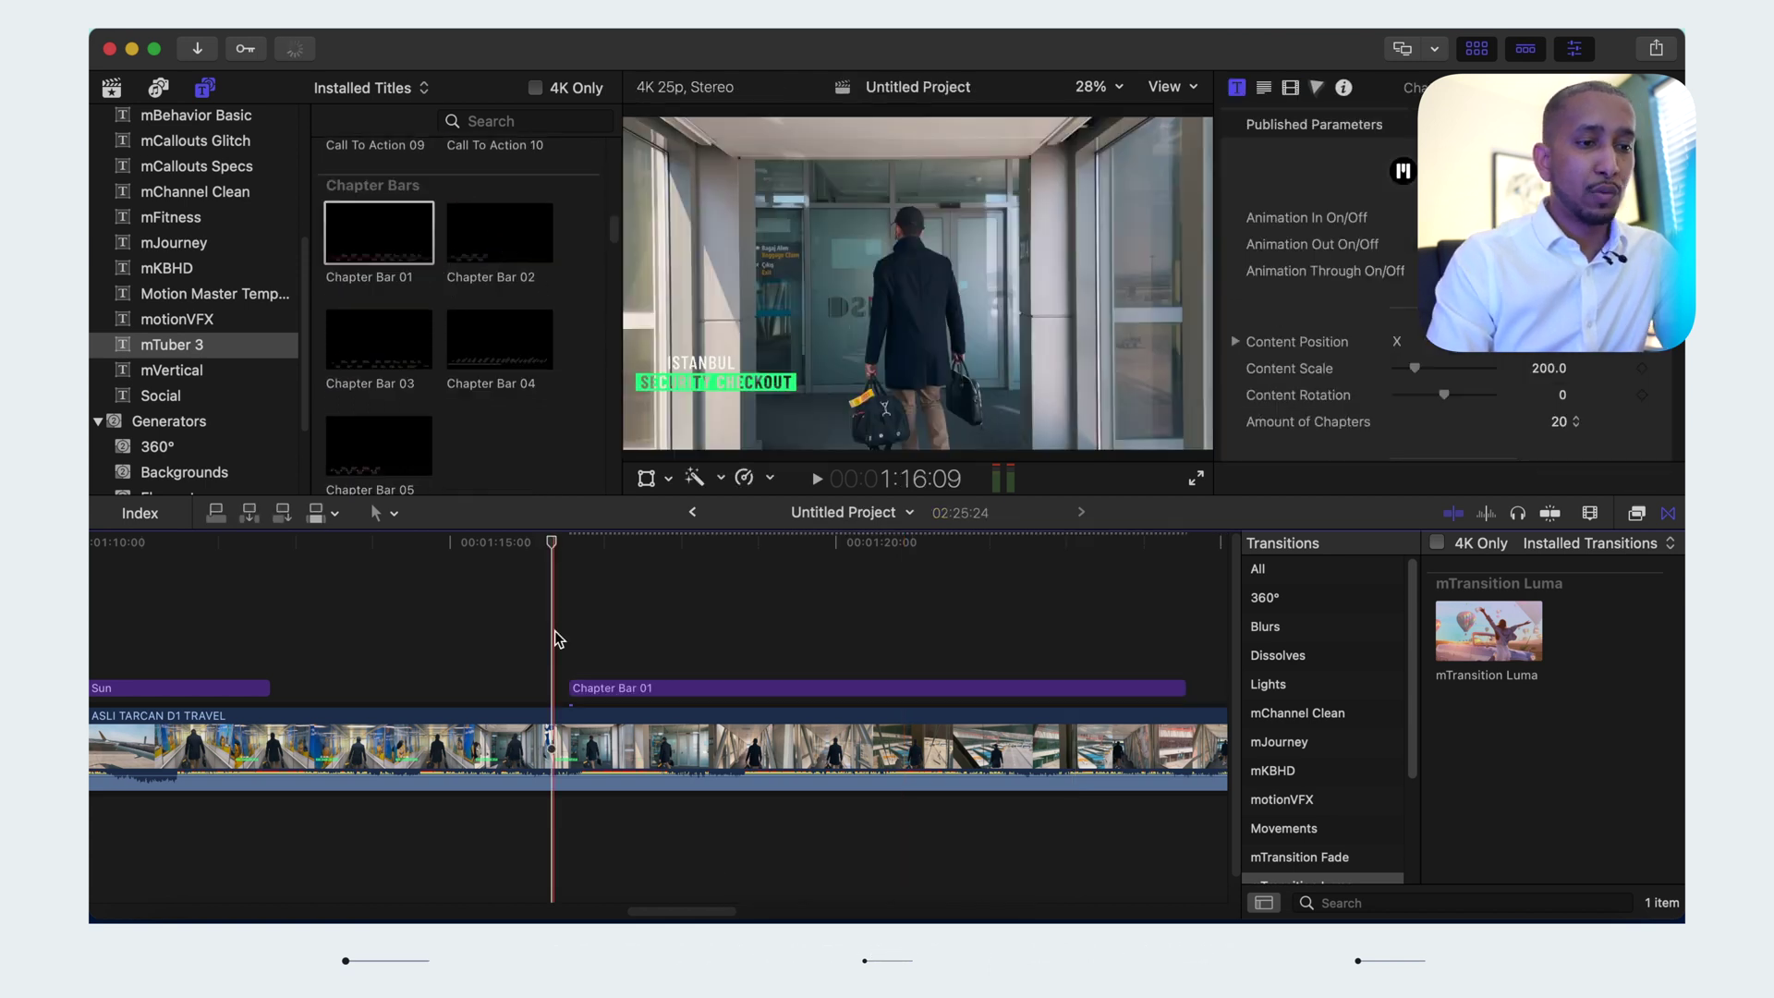
left_click(558, 638)
key("space")
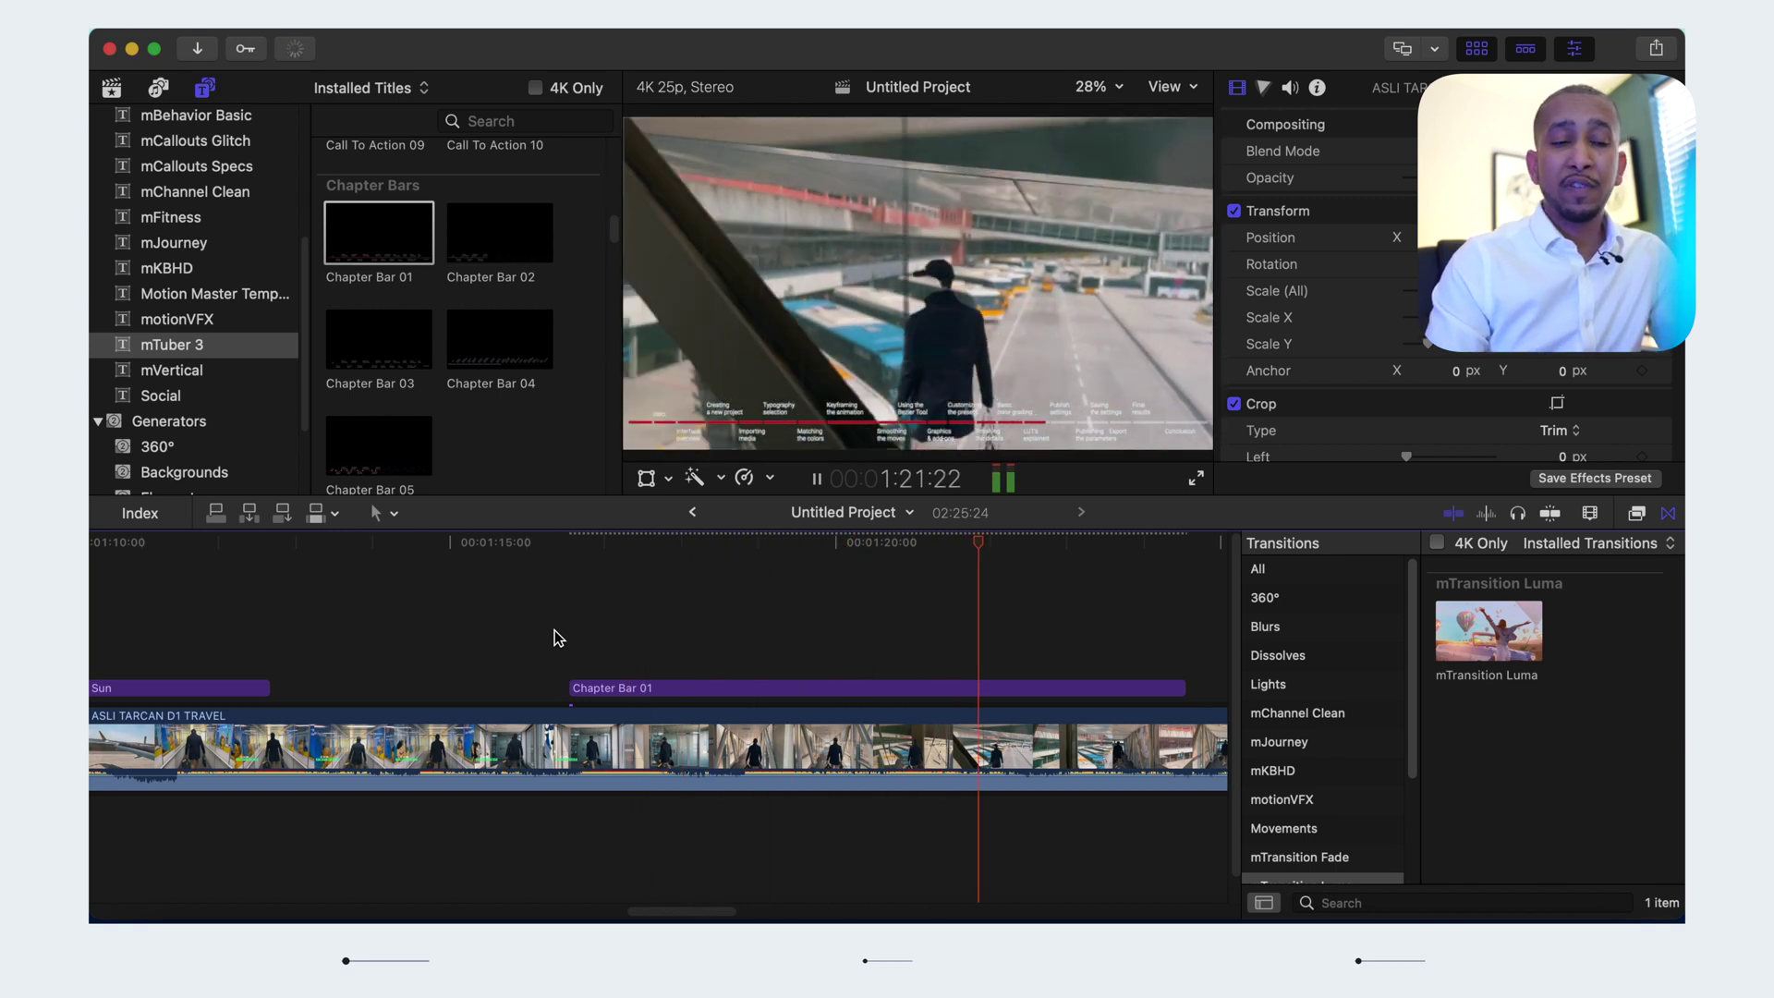
key("space")
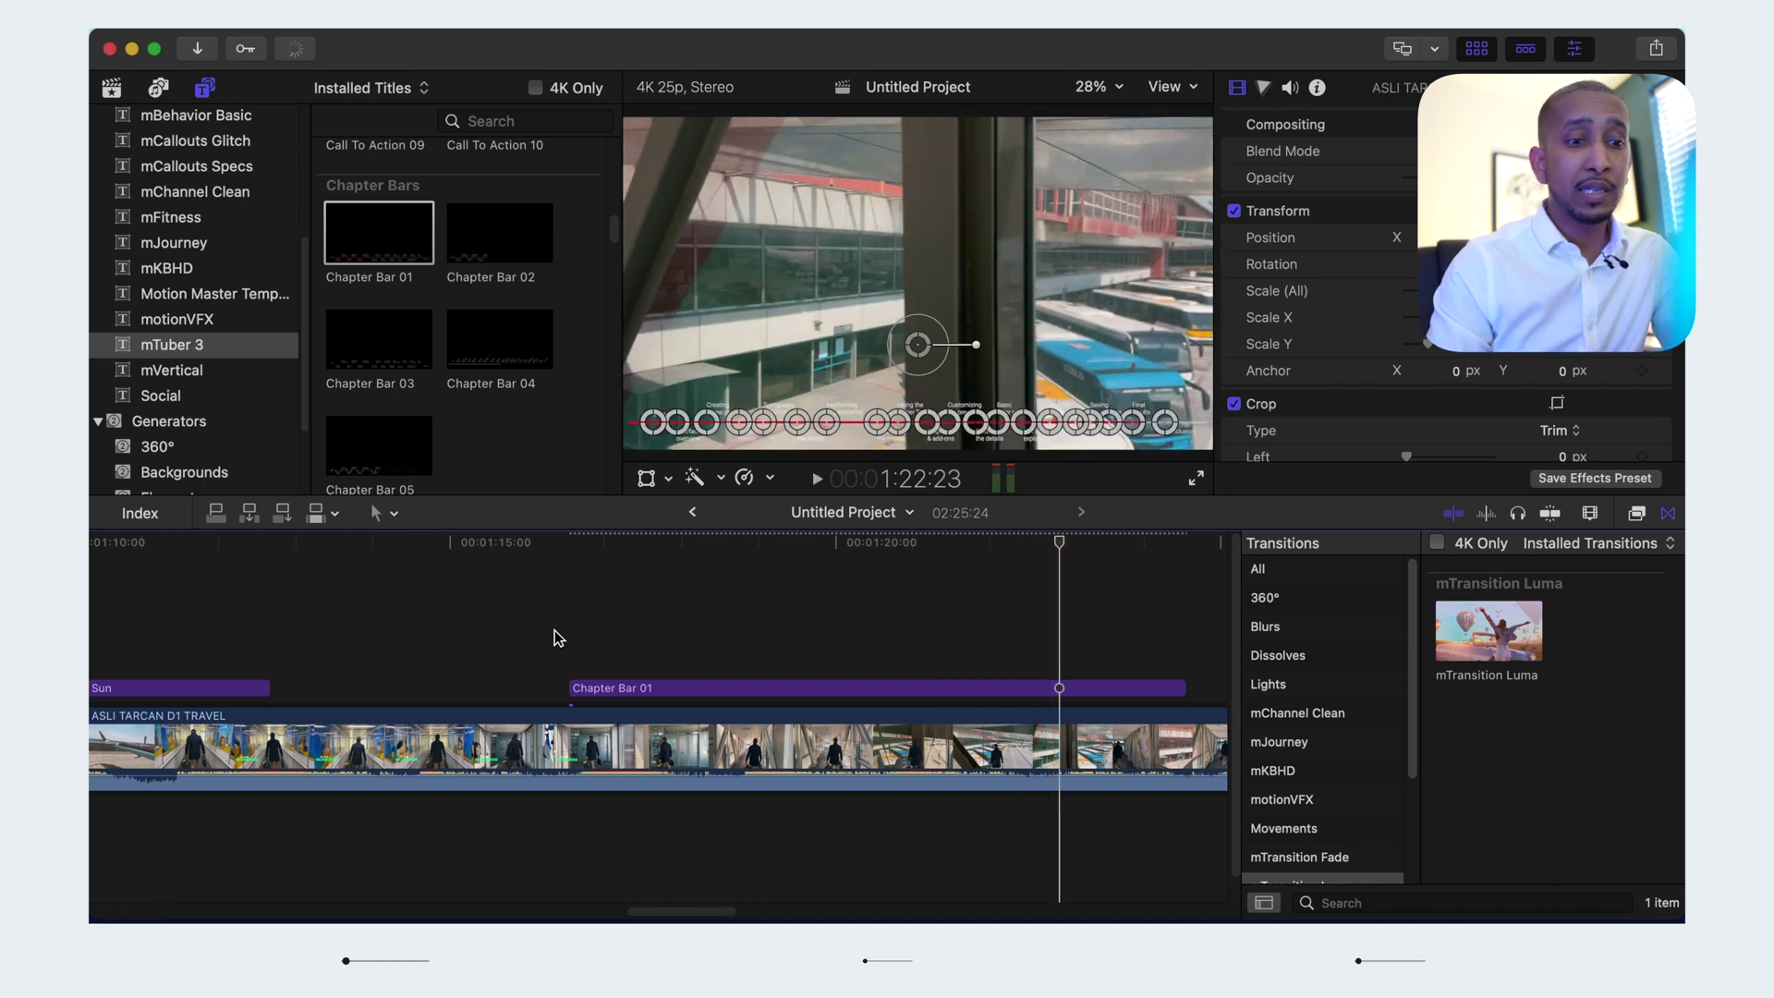
key("super+z")
Place the mTuber 3 Split Screen title over the corridor clip and preview its empty drop zone
scroll(523, 370, "down", 4)
scroll(523, 372, "down", 4)
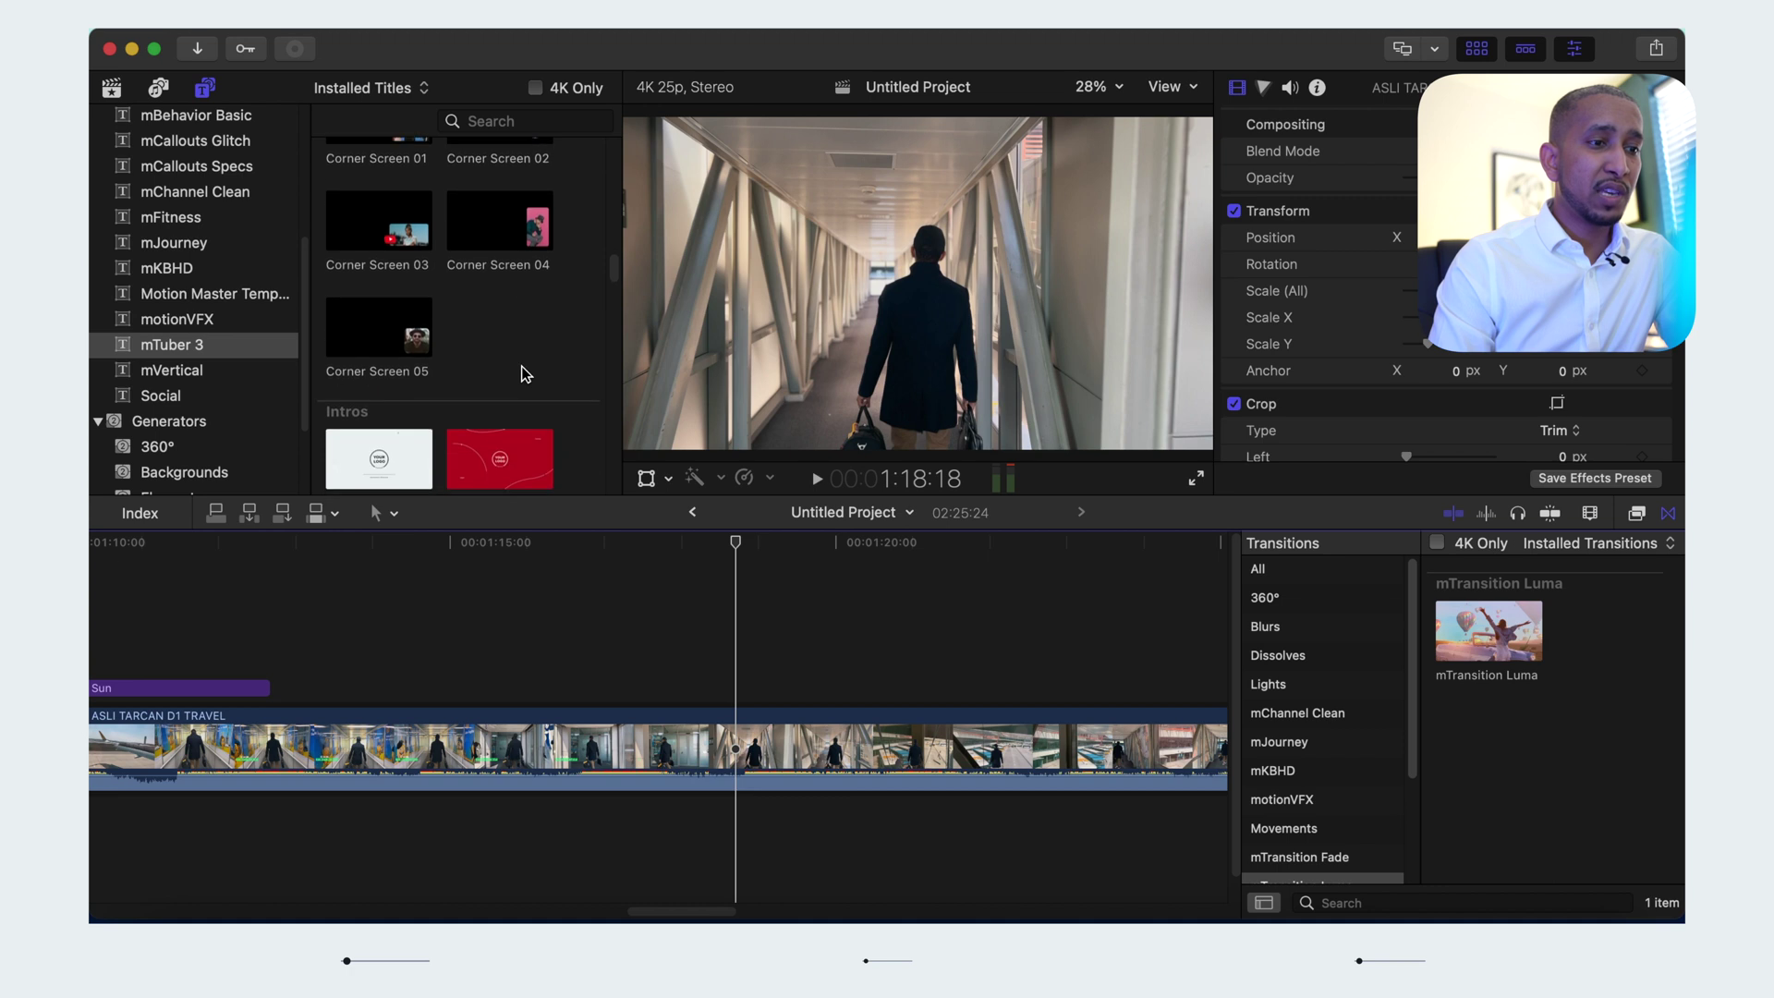
scroll(511, 308, "down", 10)
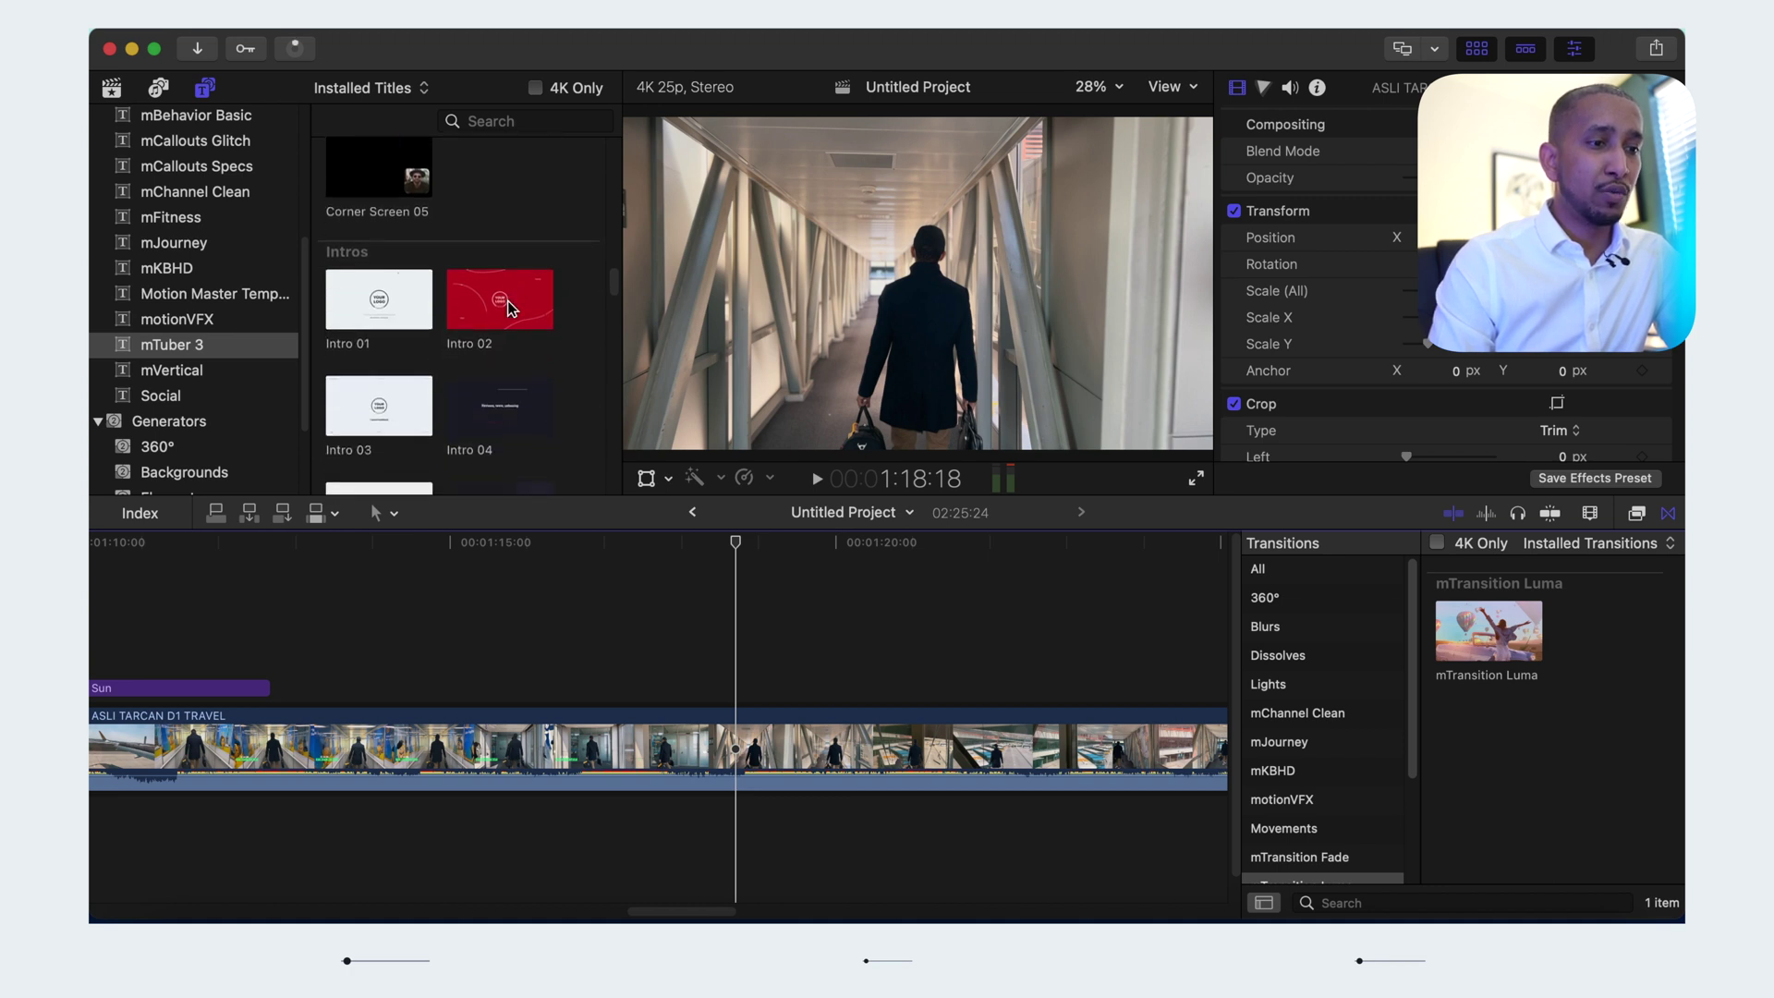
scroll(511, 307, "down", 10)
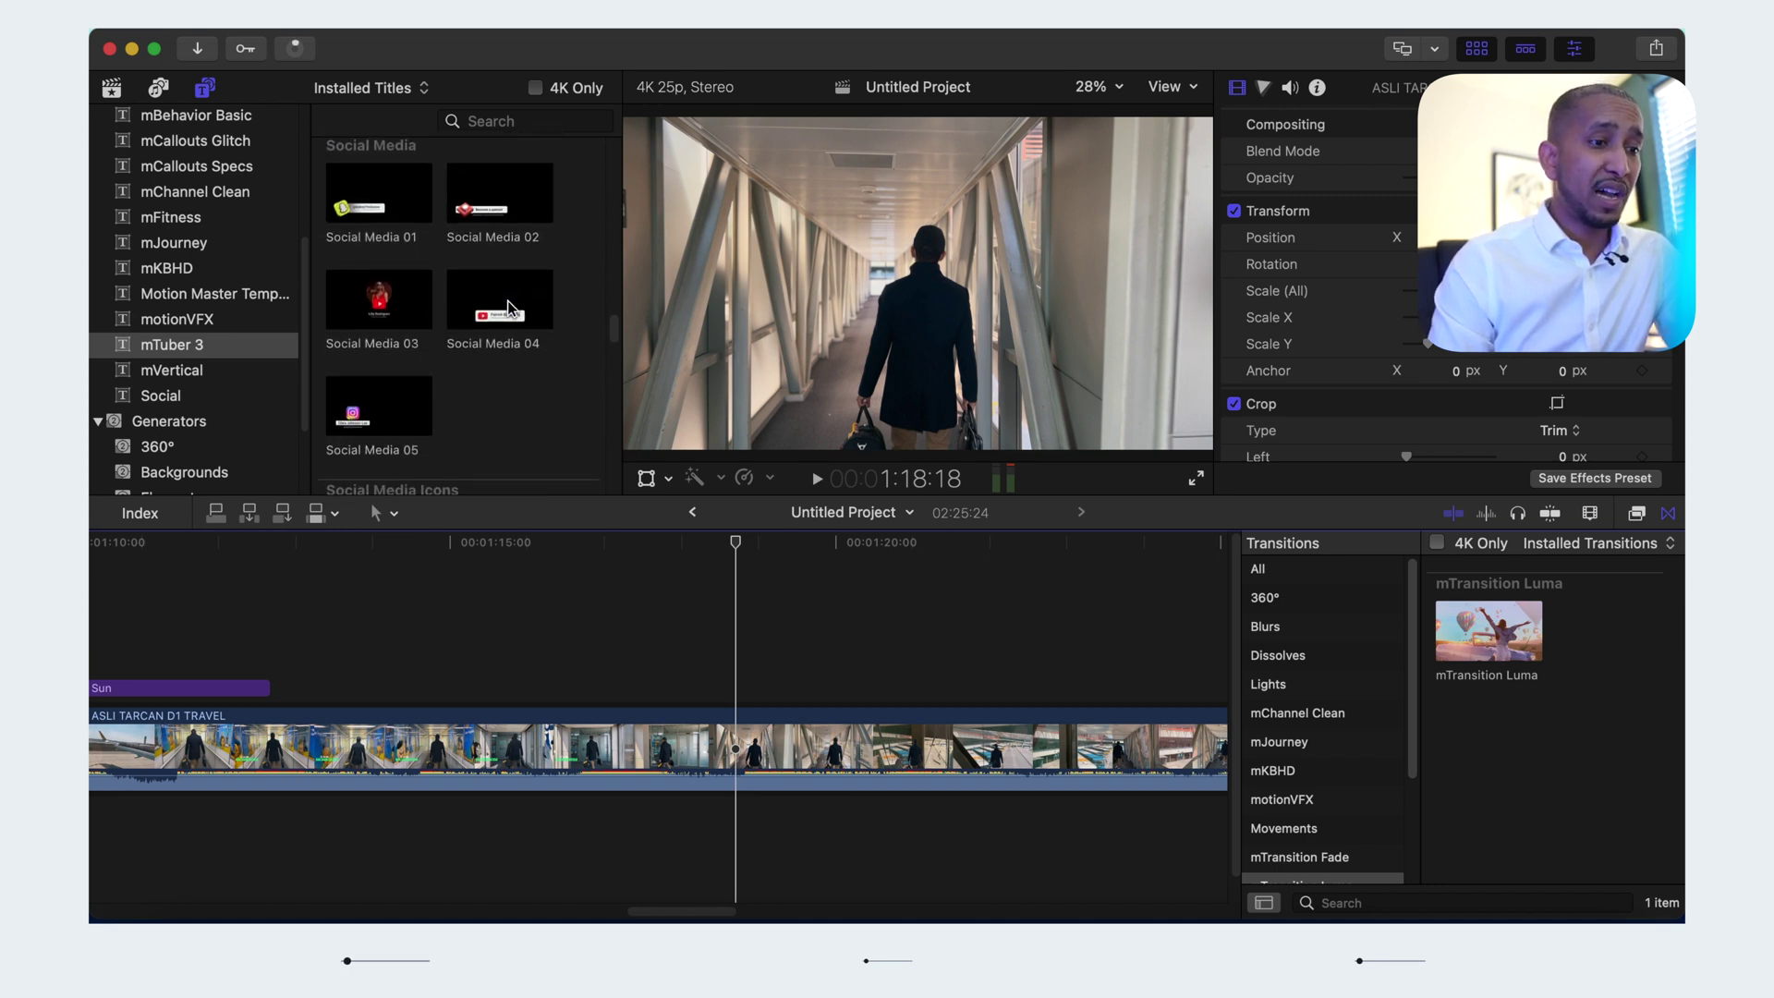
scroll(511, 308, "down", 8)
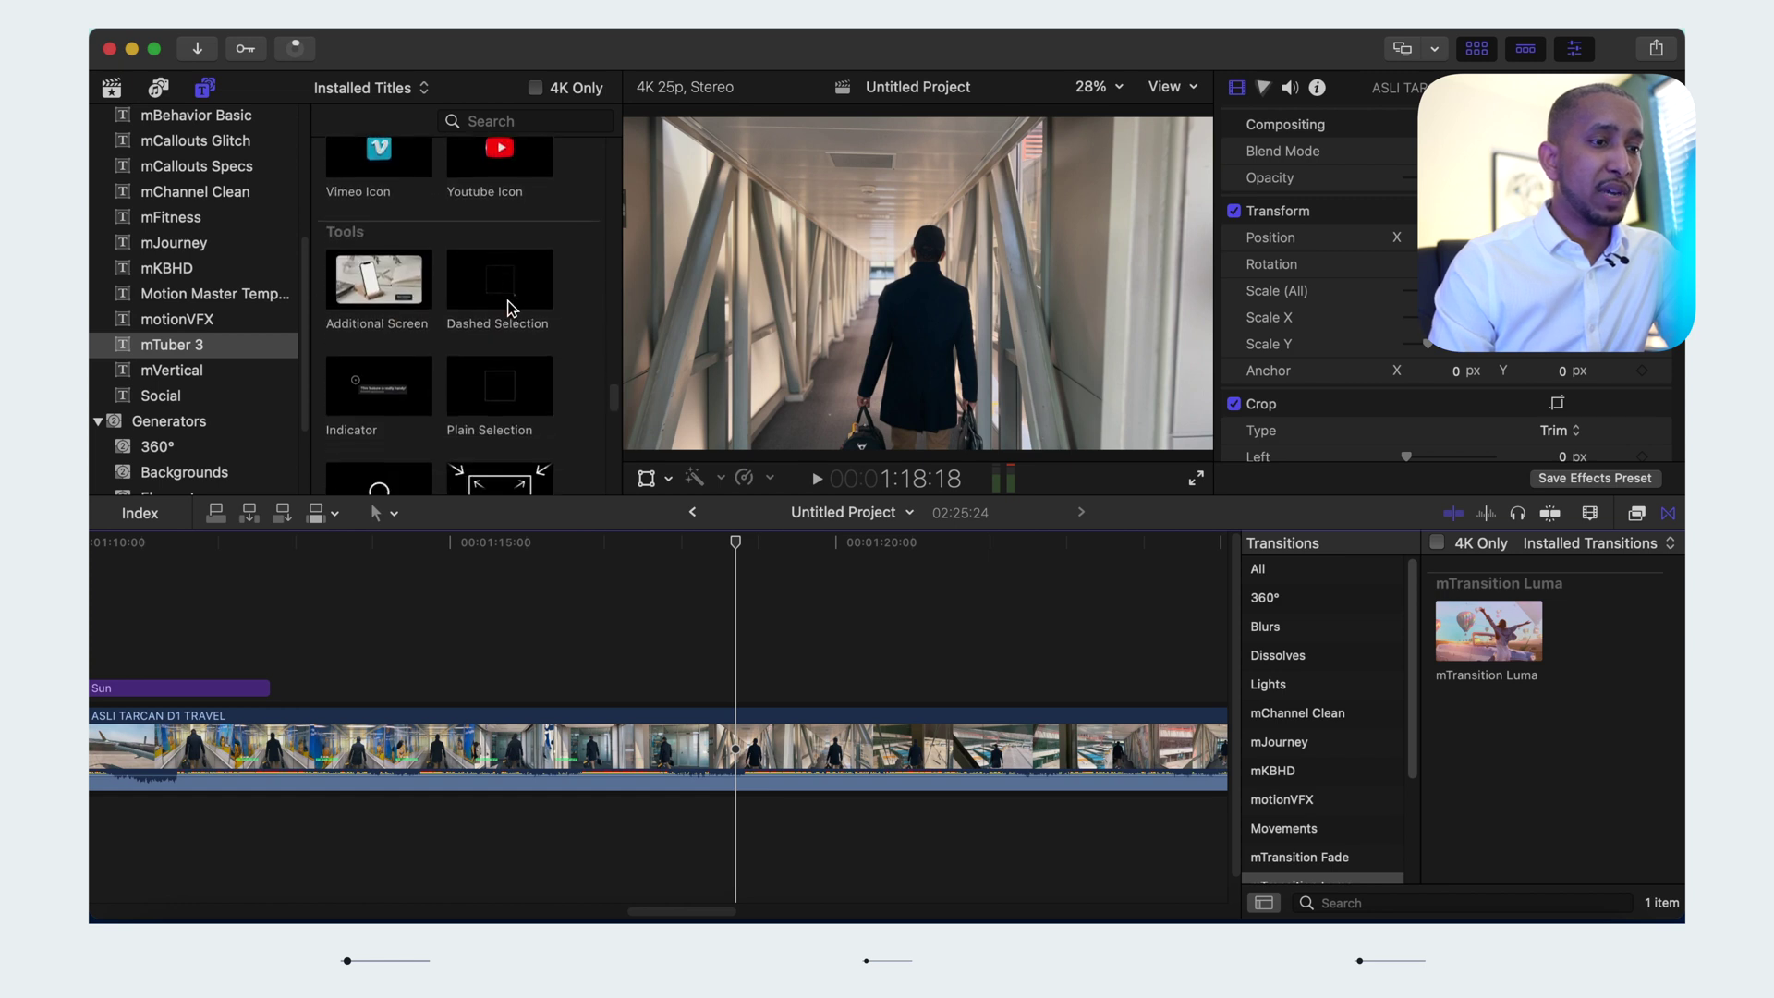
left_click_drag(511, 300, 713, 613)
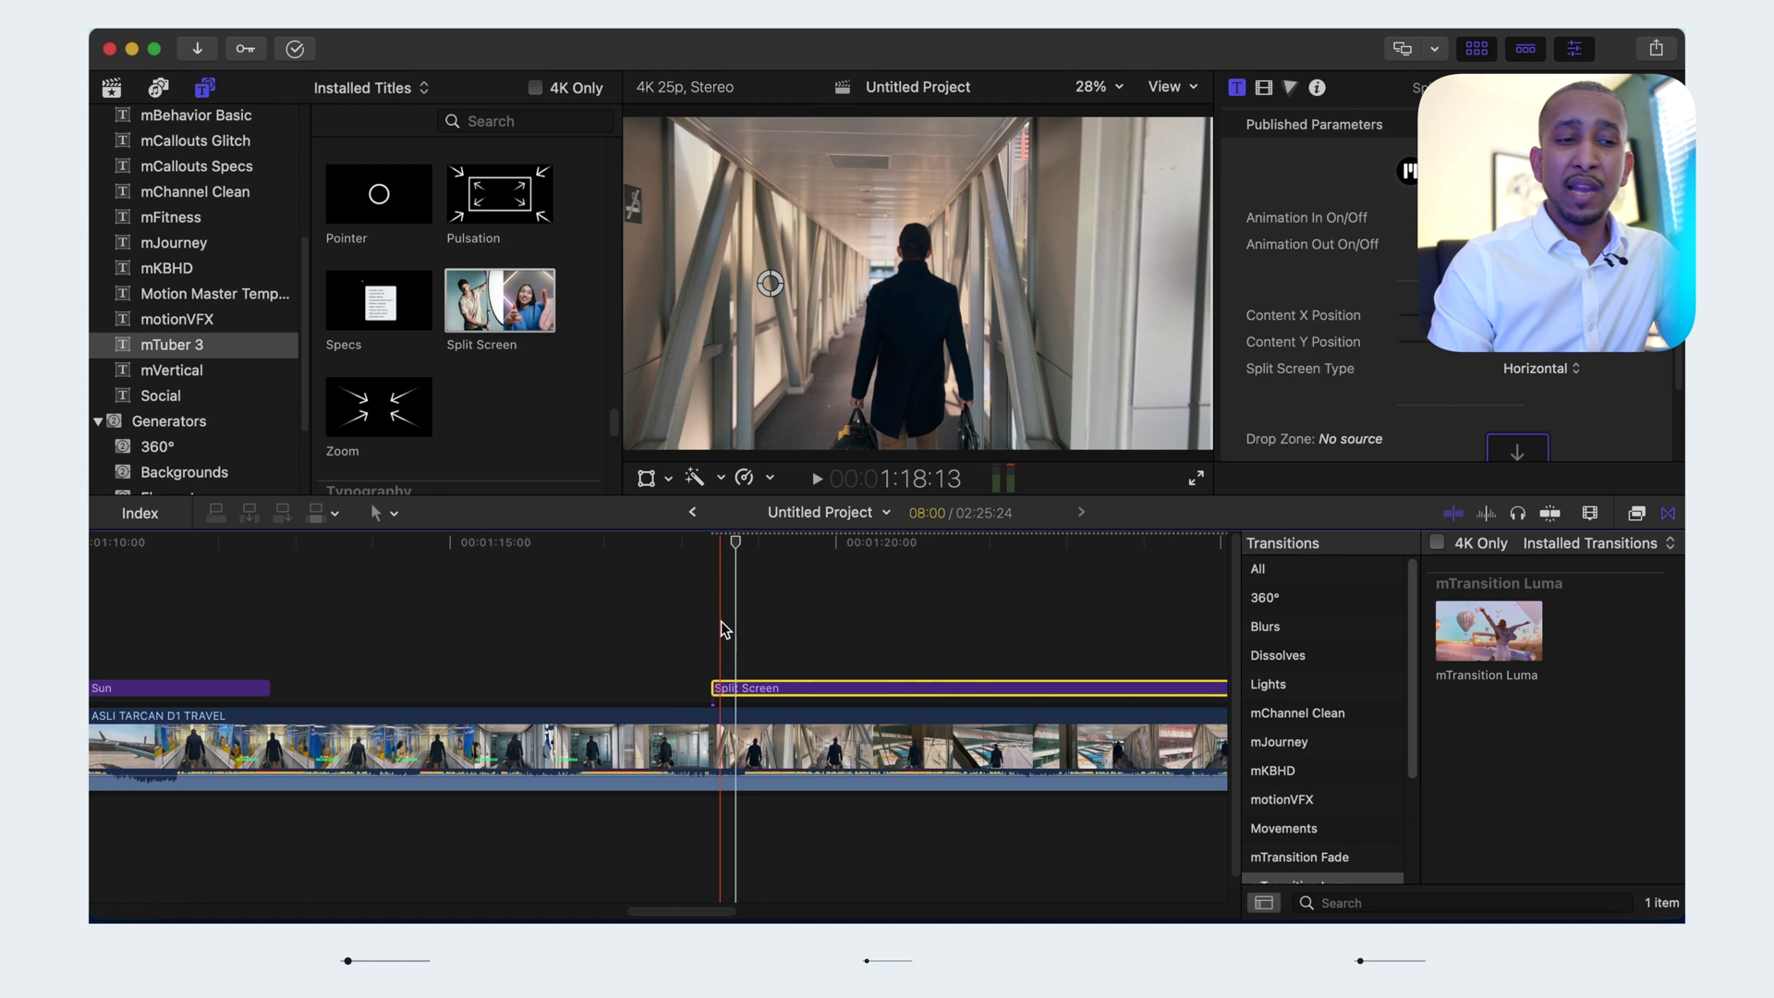
left_click(702, 622)
key("space")
key("space")
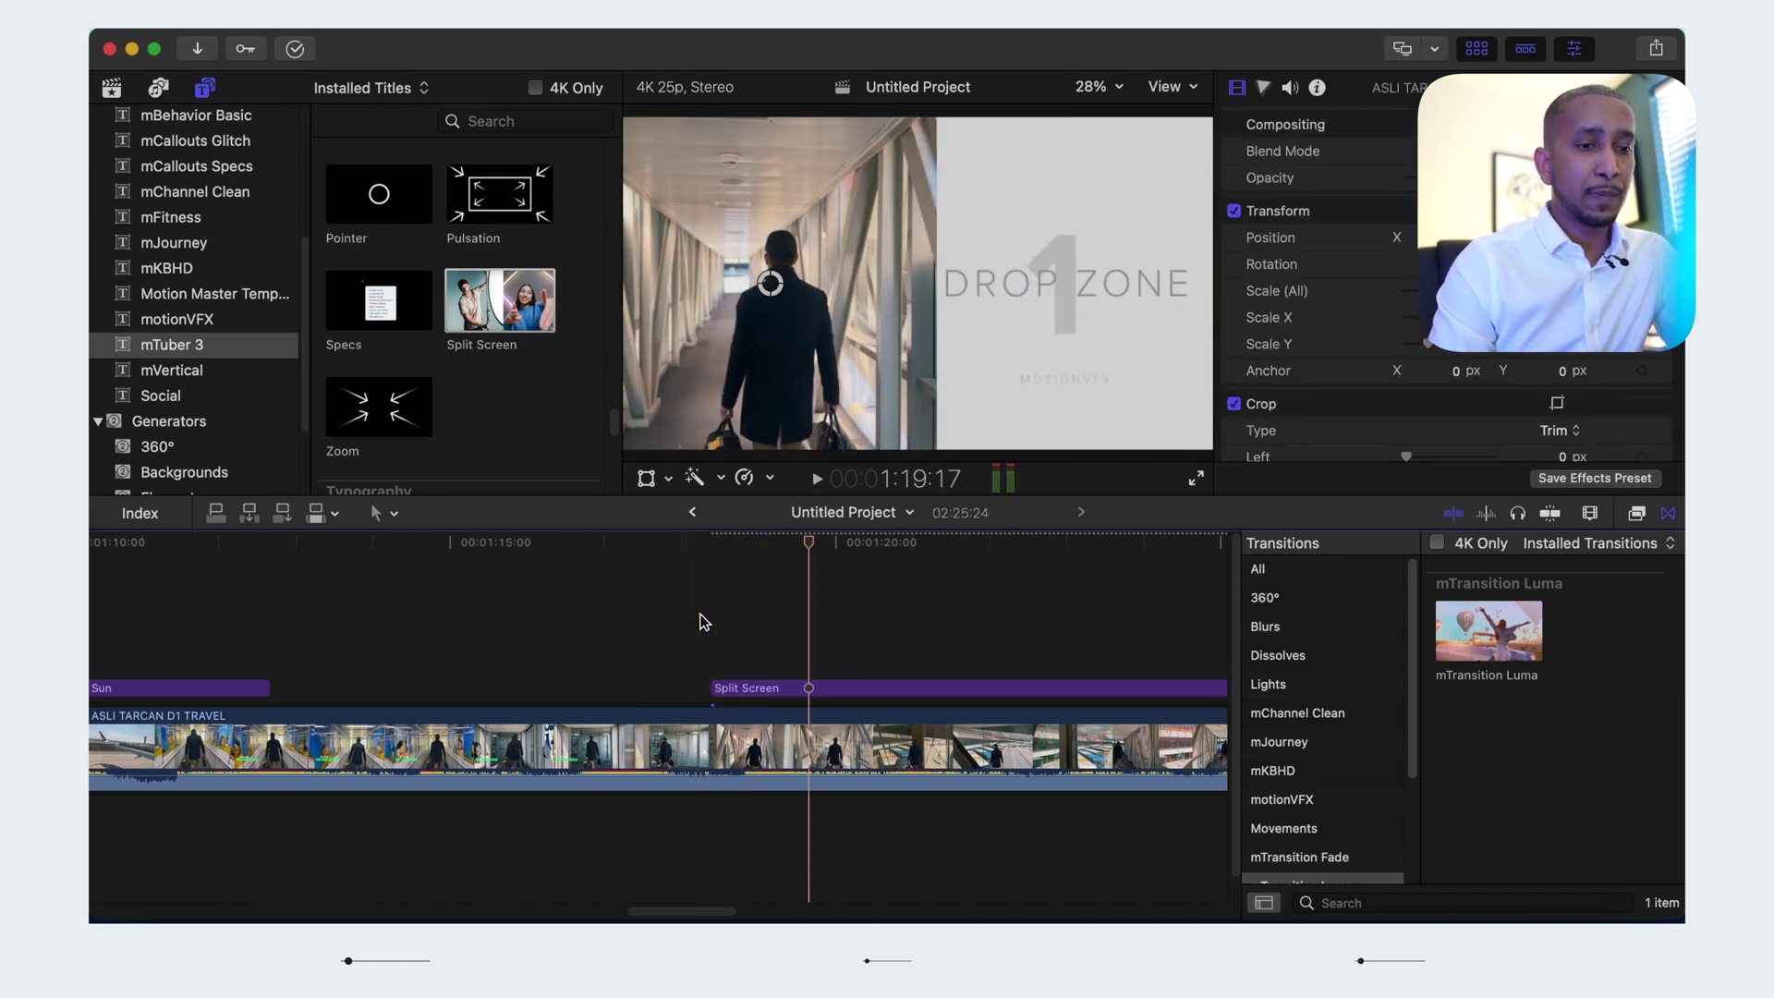
key("c")
left_click(112, 89)
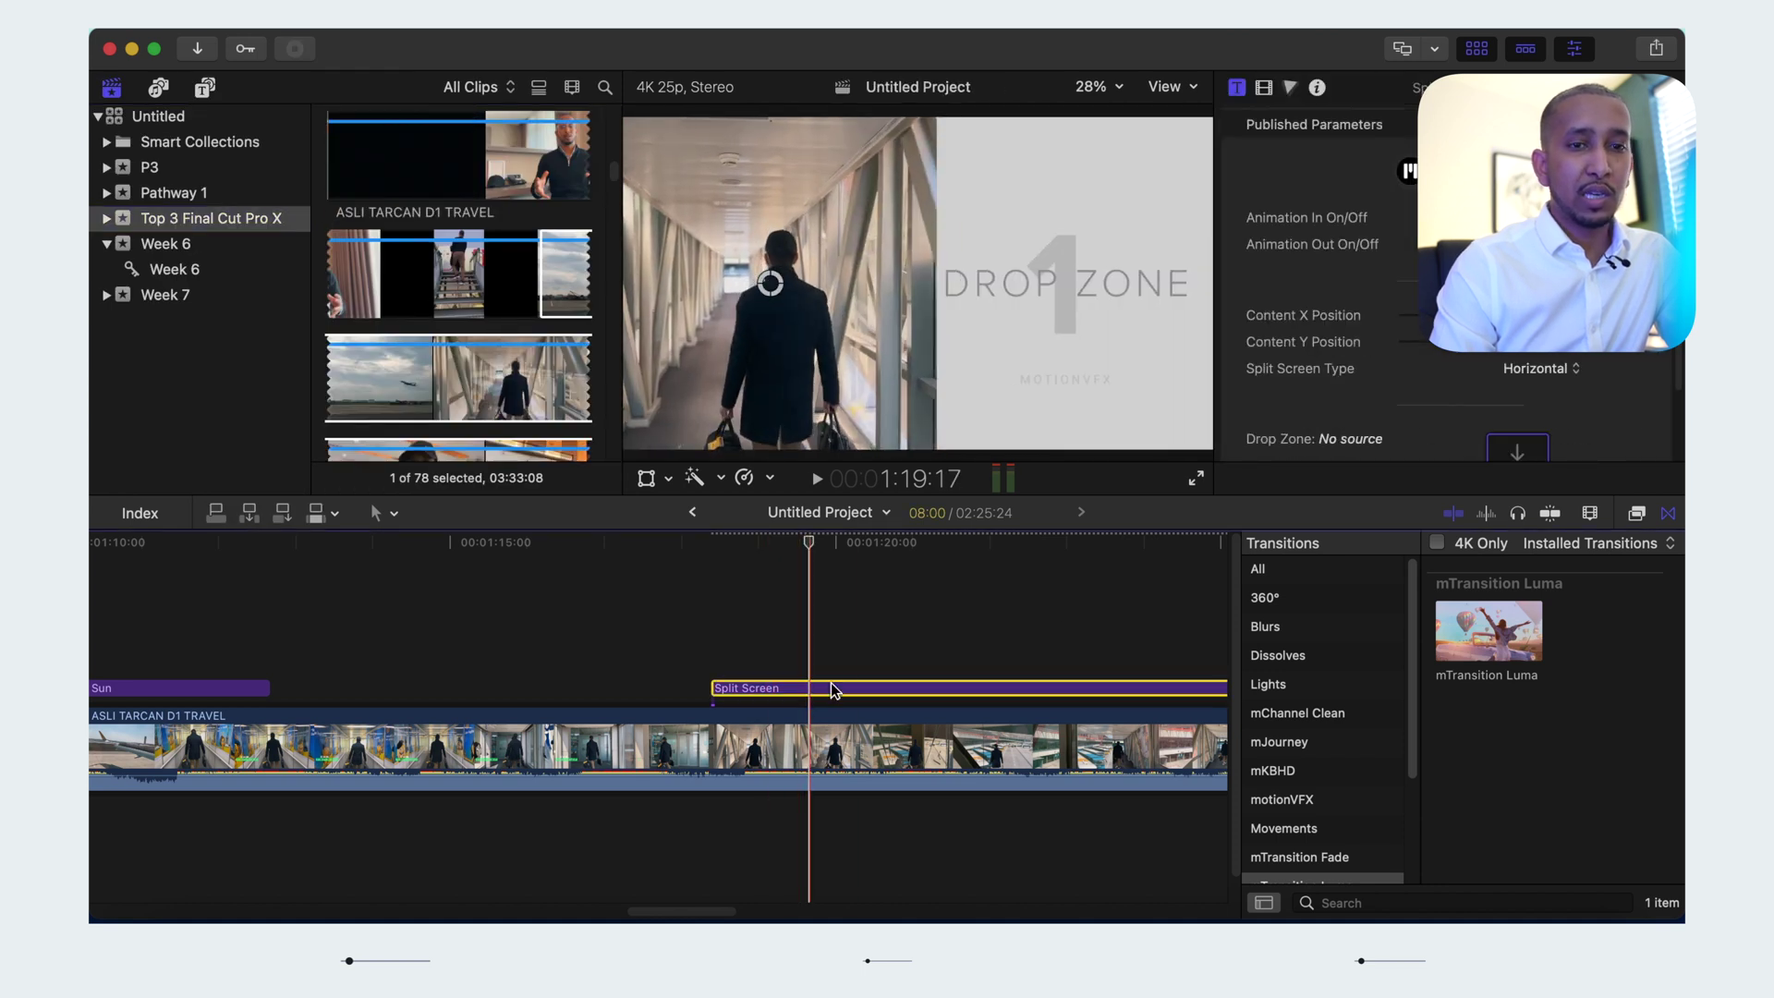
Fill the Split Screen drop zone with a travel clip from the library and play it
left_click(1527, 450)
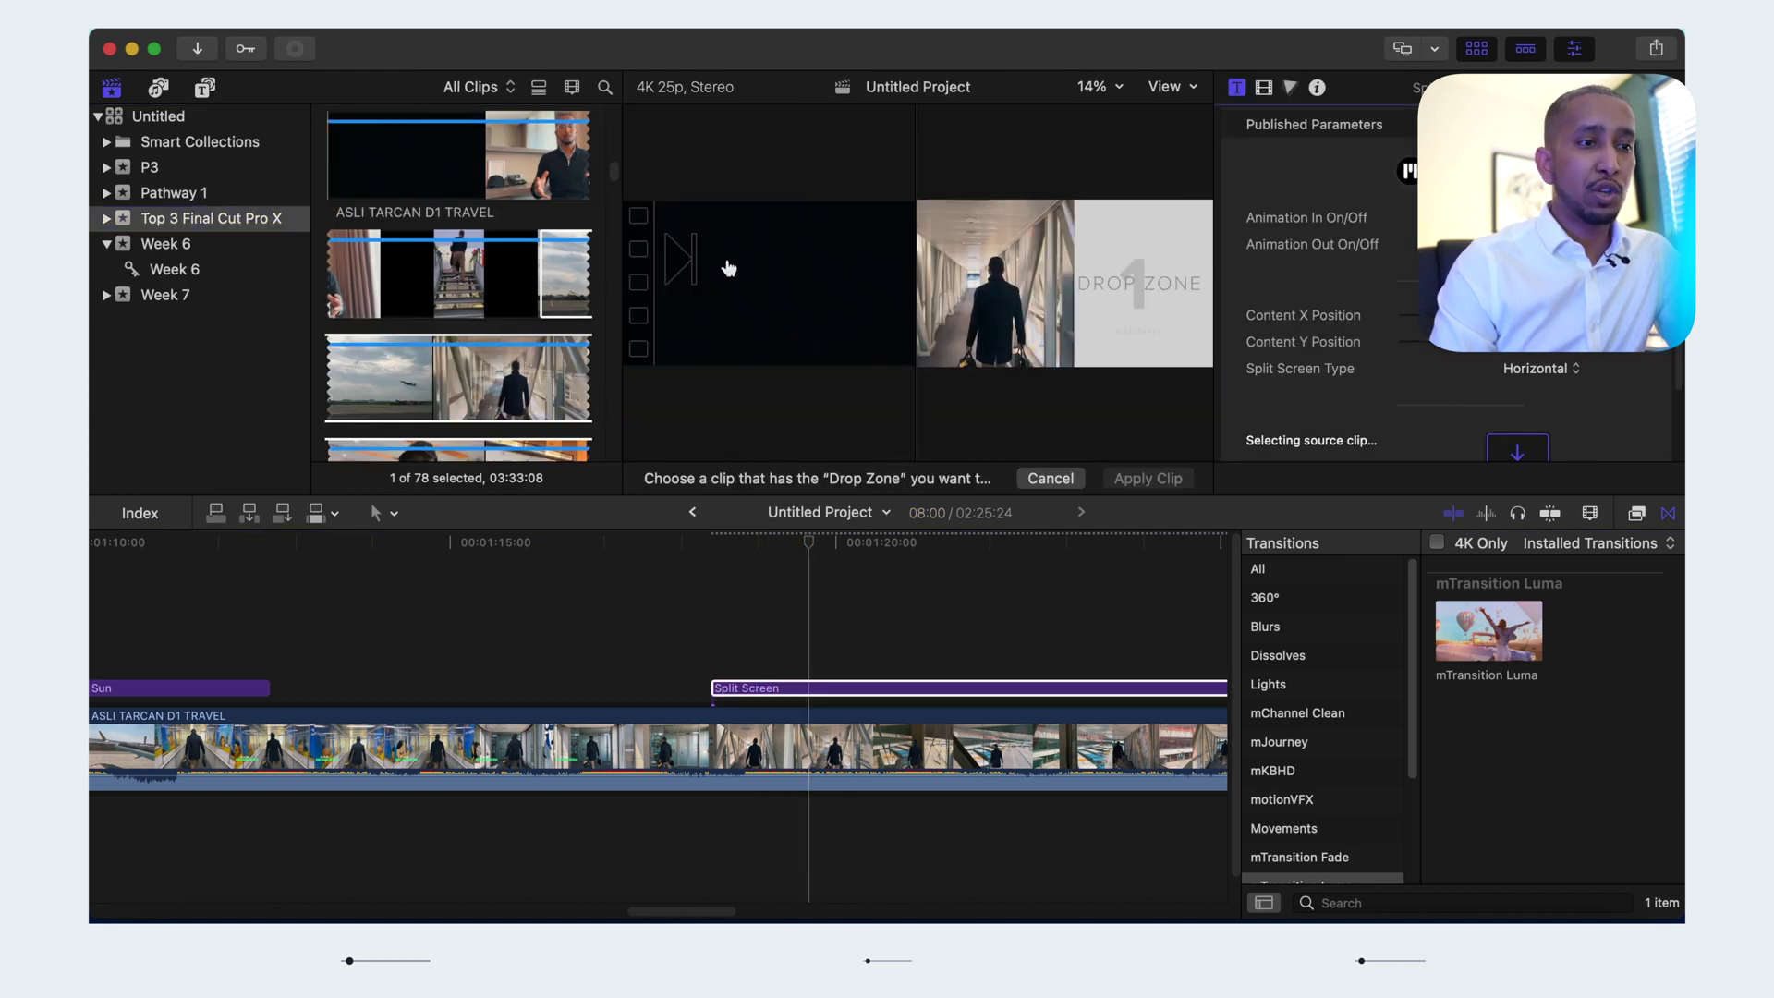
left_click(542, 144)
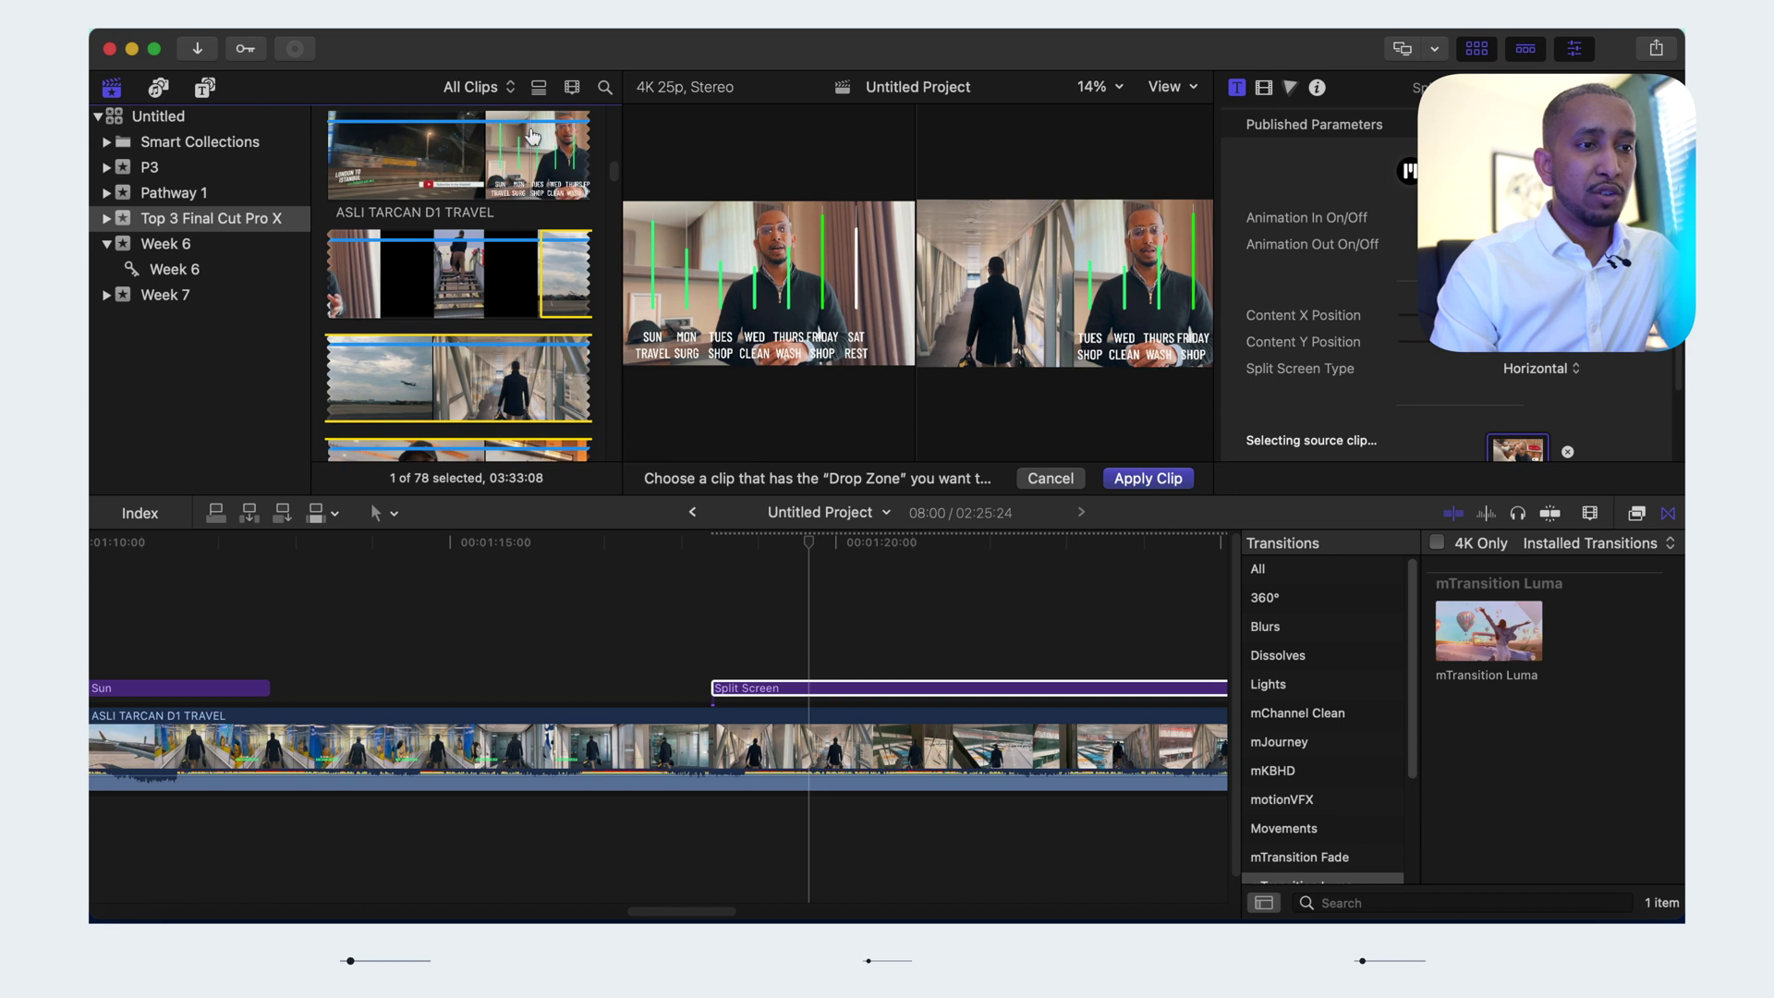
left_click(1123, 490)
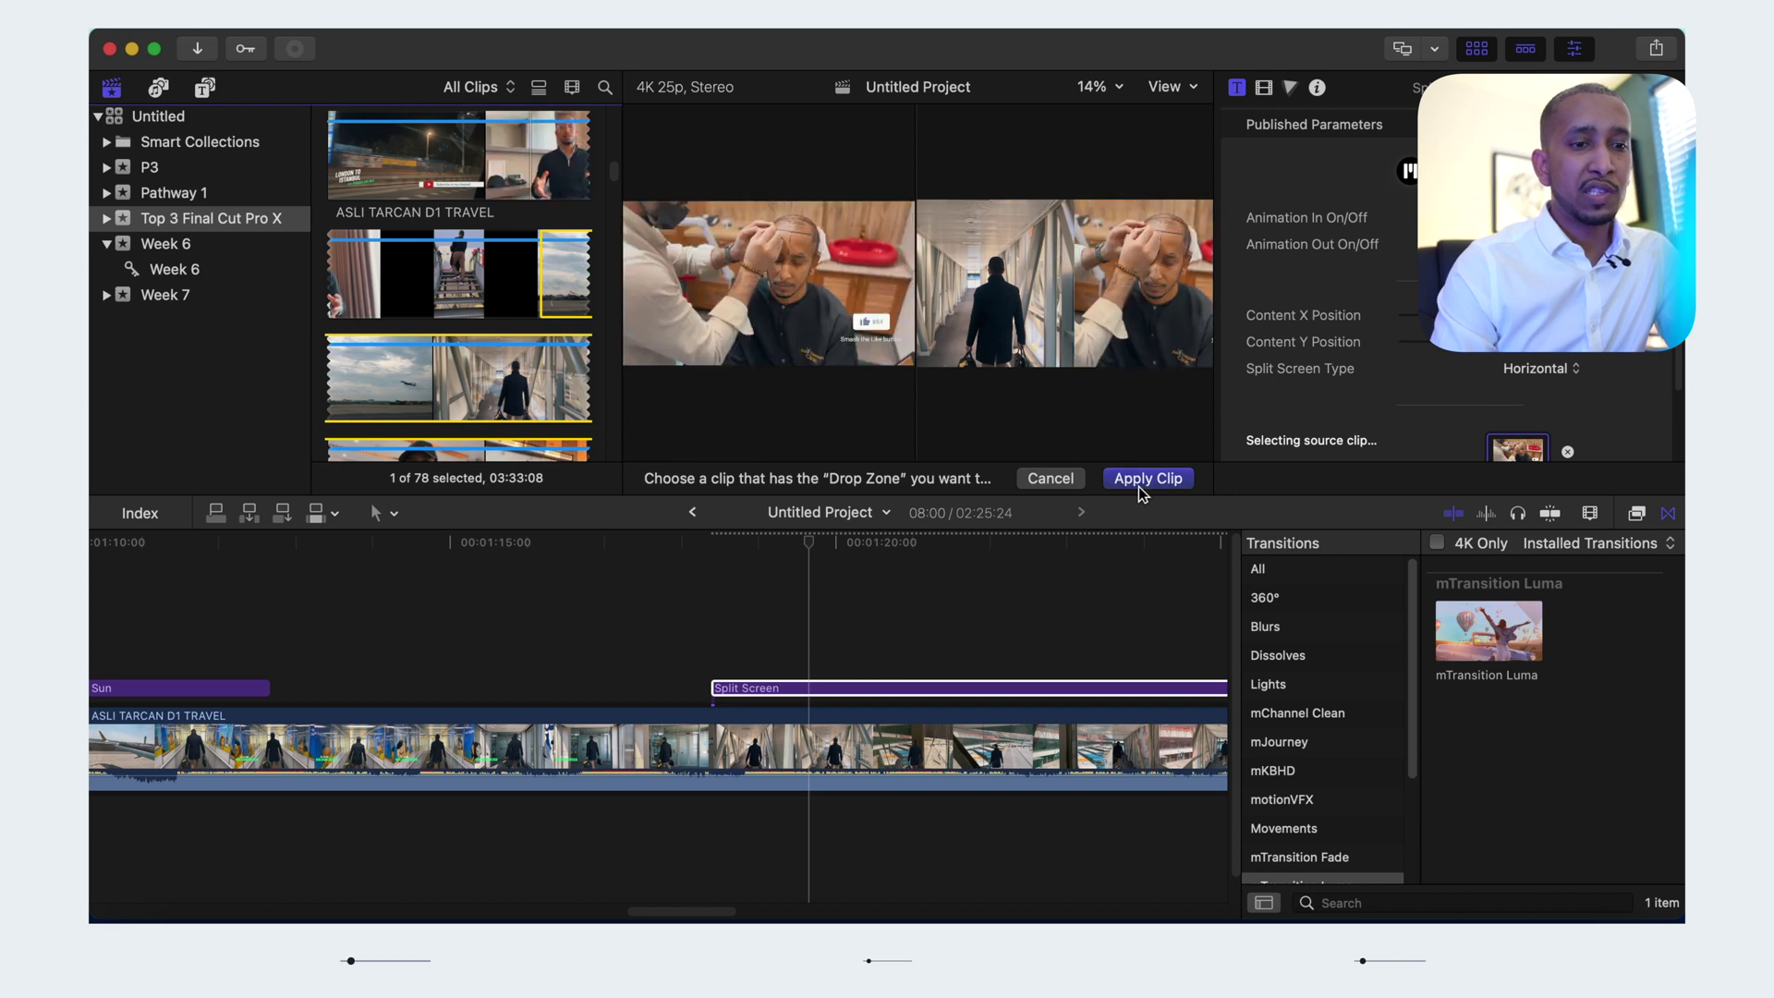
left_click(707, 647)
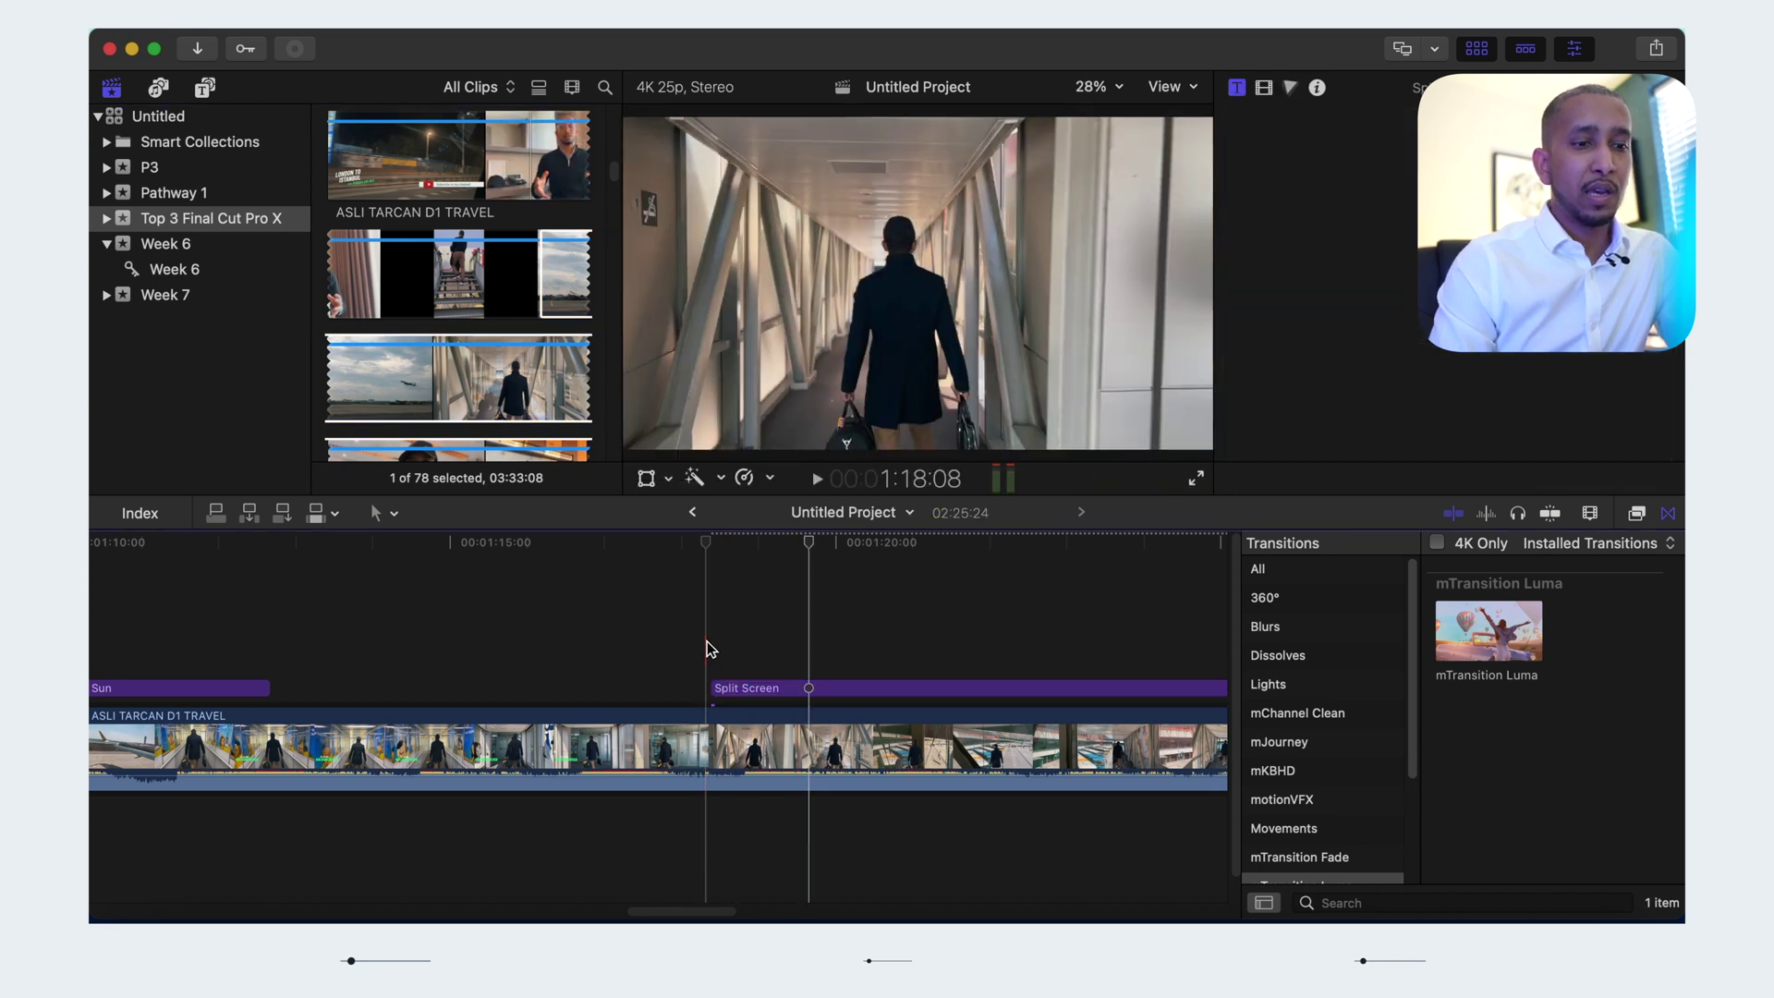
key("space")
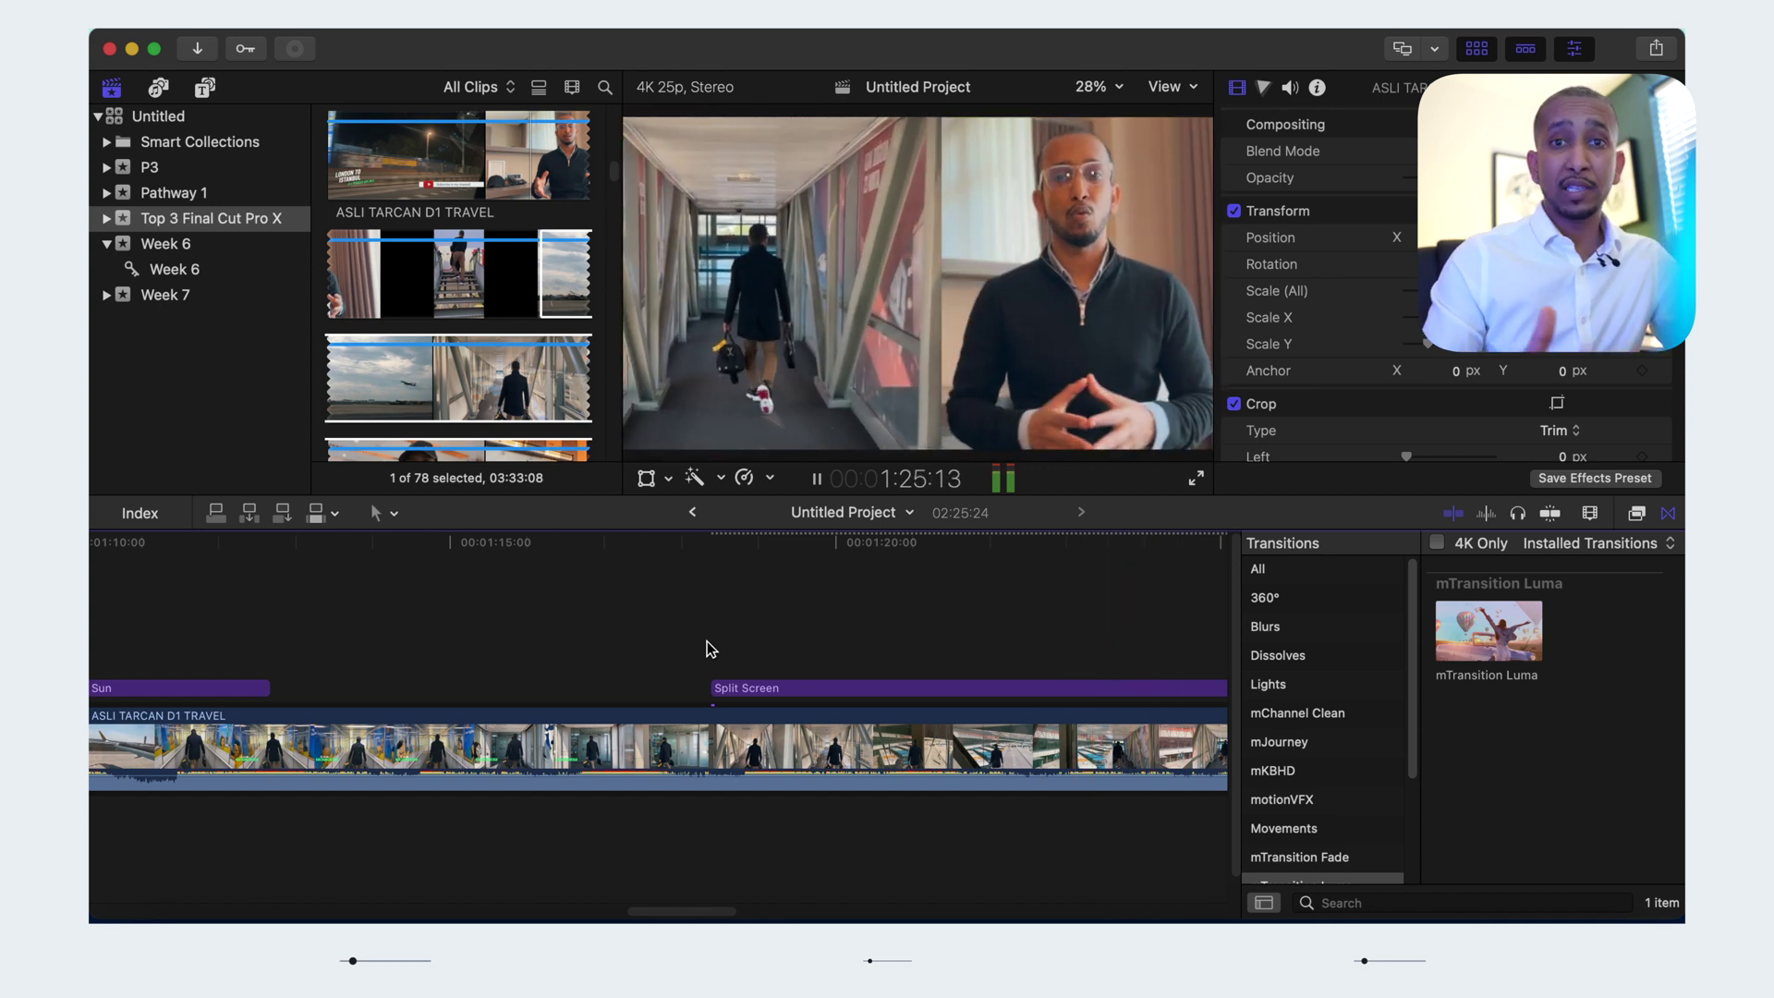
Select the Place 1 title further along, then show the mKBHD title pack
left_click(1091, 744)
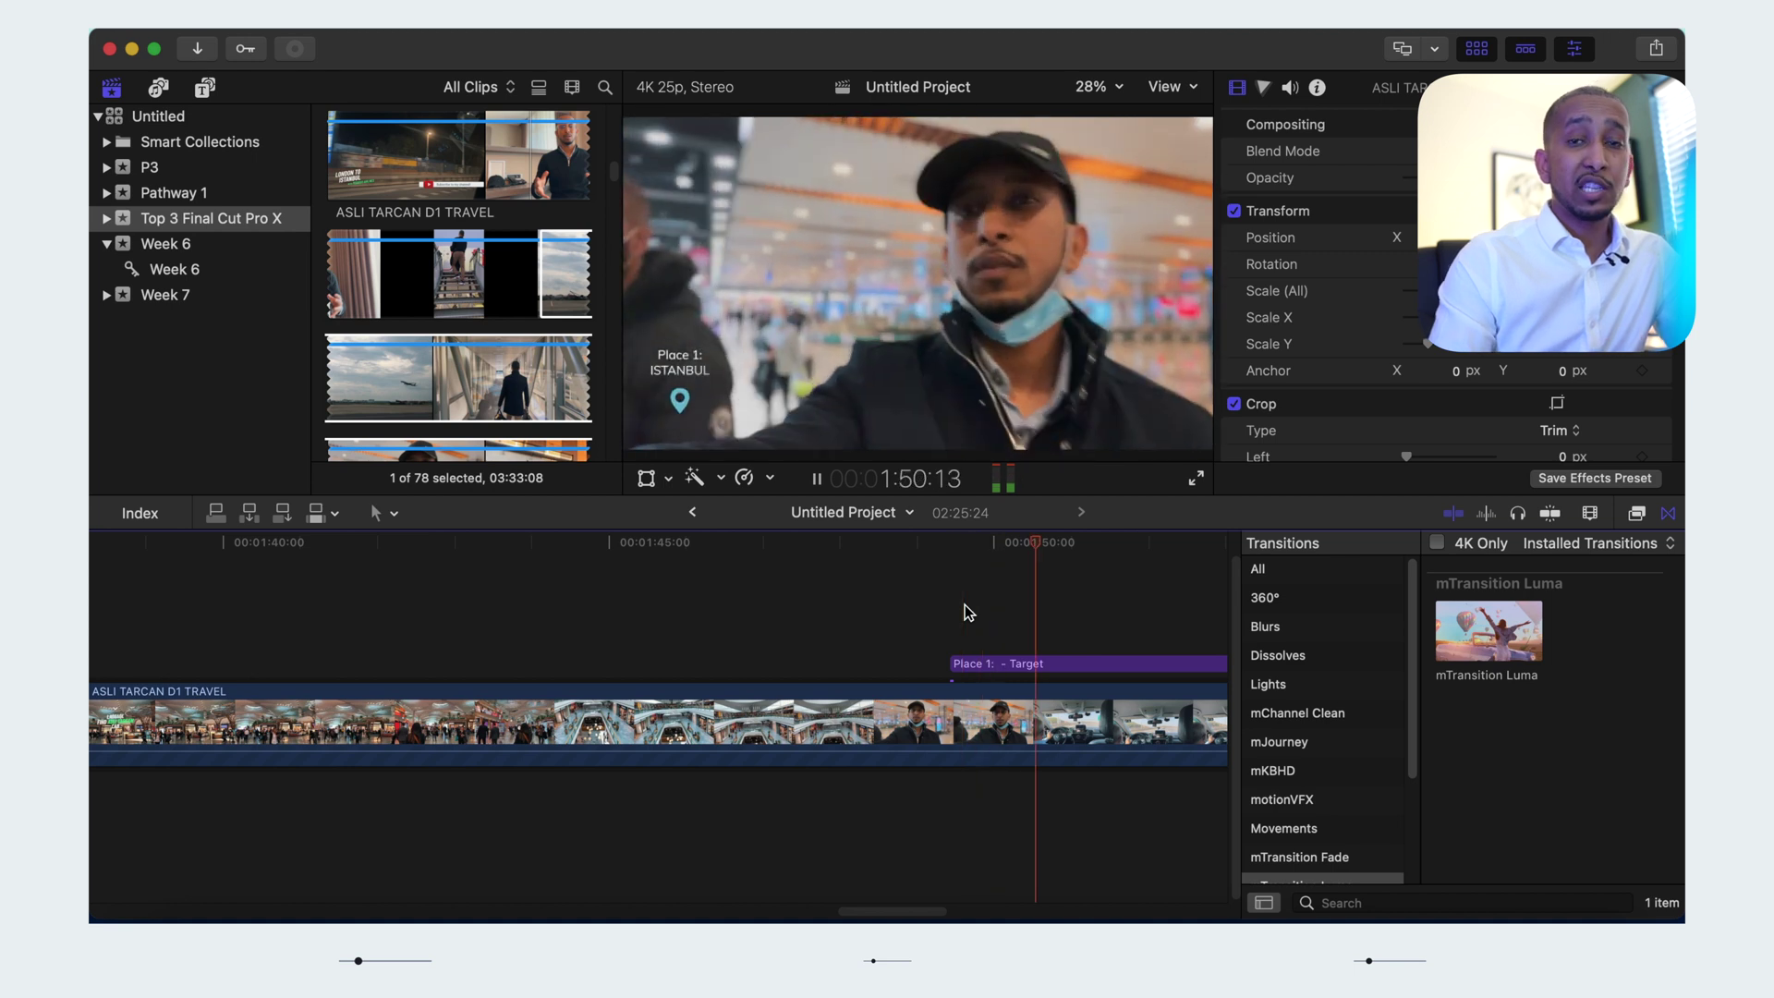
key("space")
left_click(999, 663)
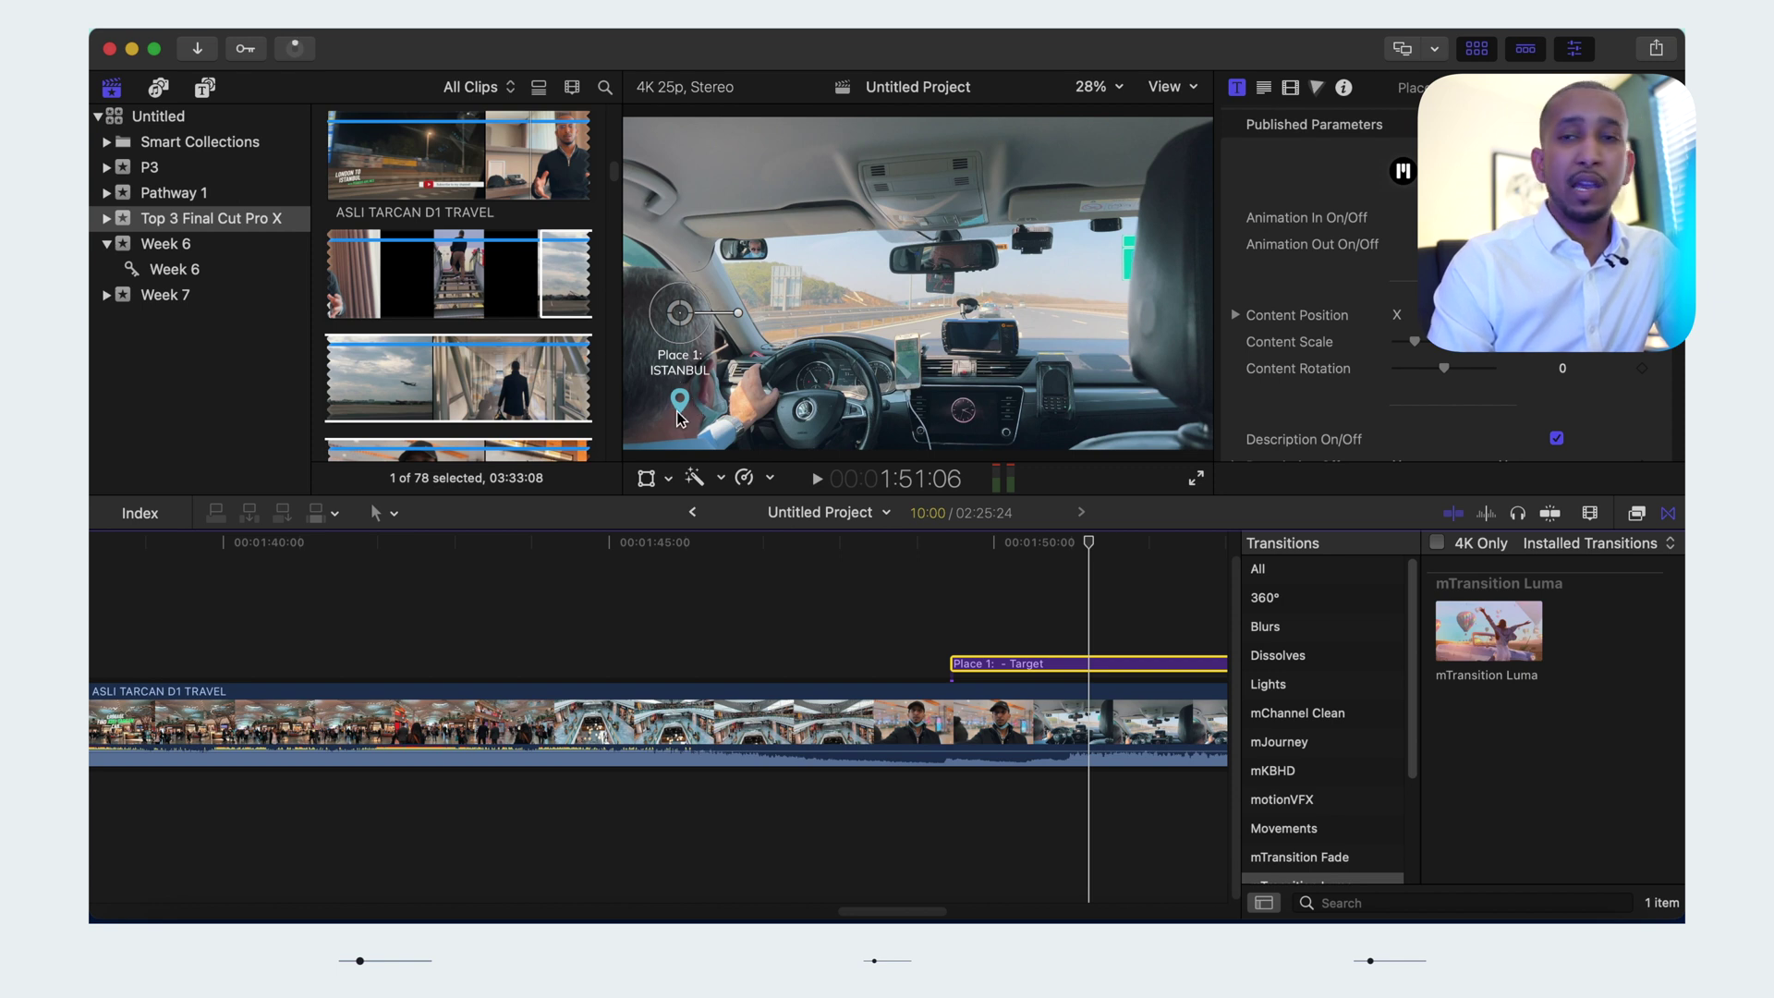
left_click(522, 261)
left_click(205, 86)
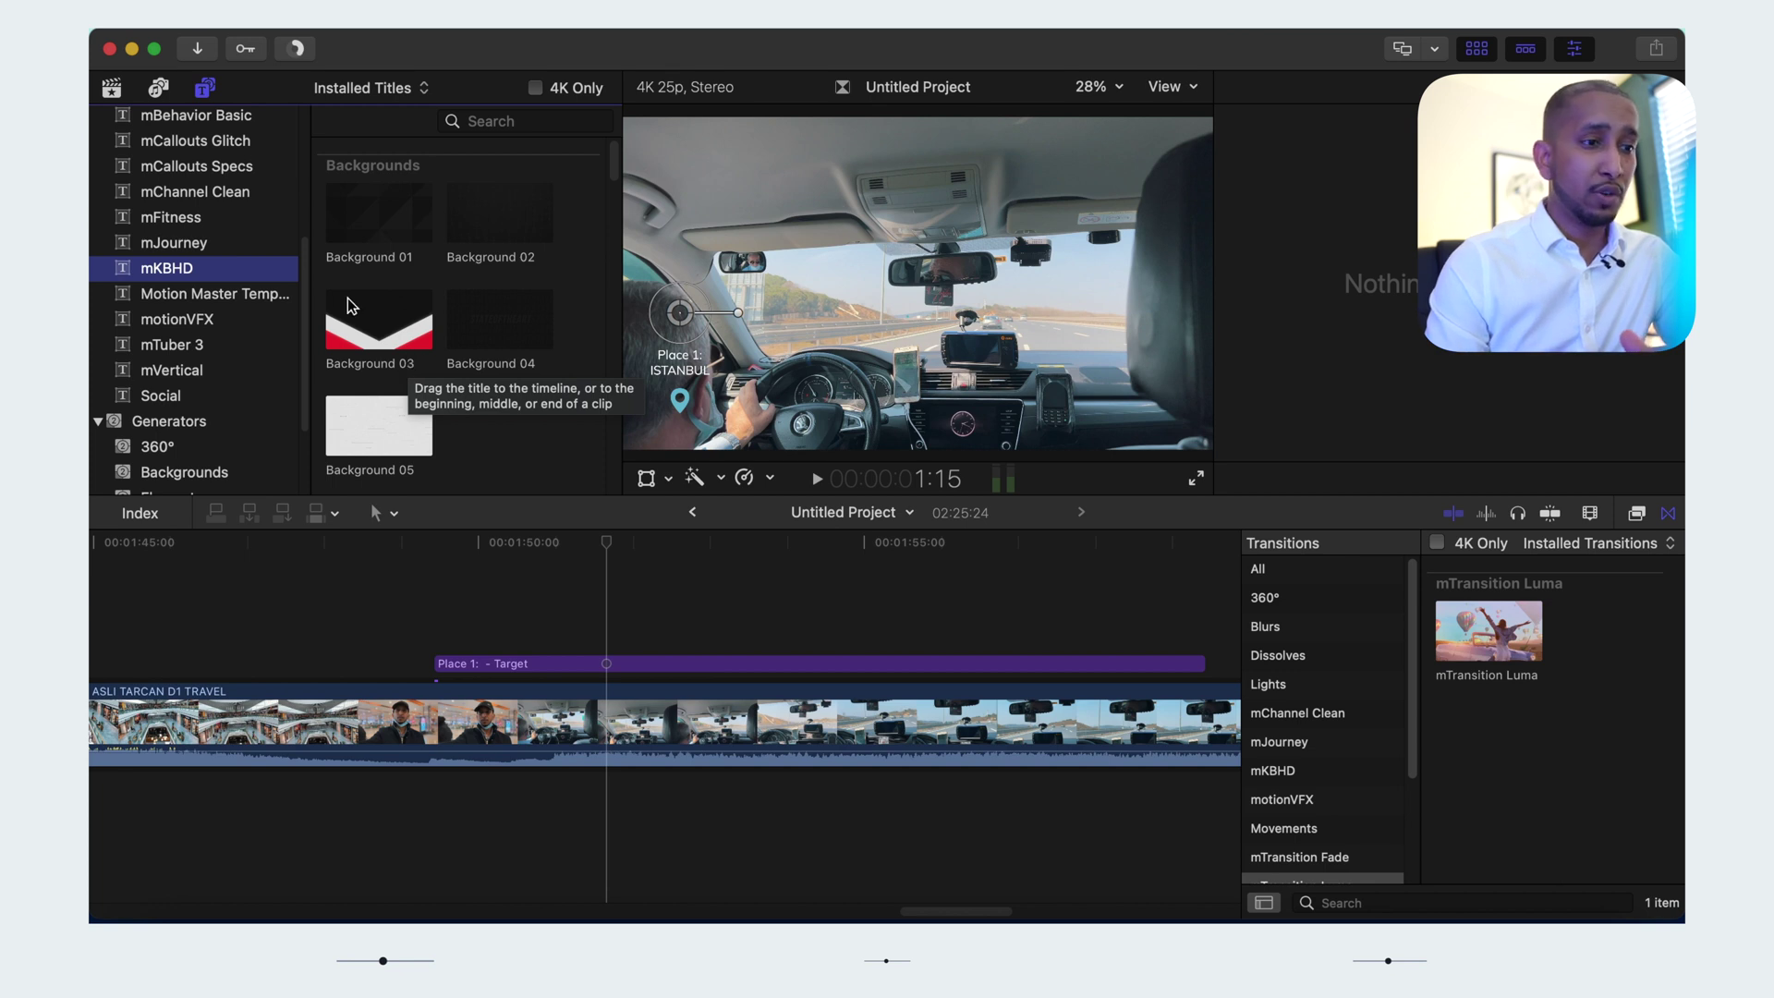
Scroll the mKBHD titles, preview Intro 03, and continue down to Lower3rds
scroll(356, 296, "down", 2)
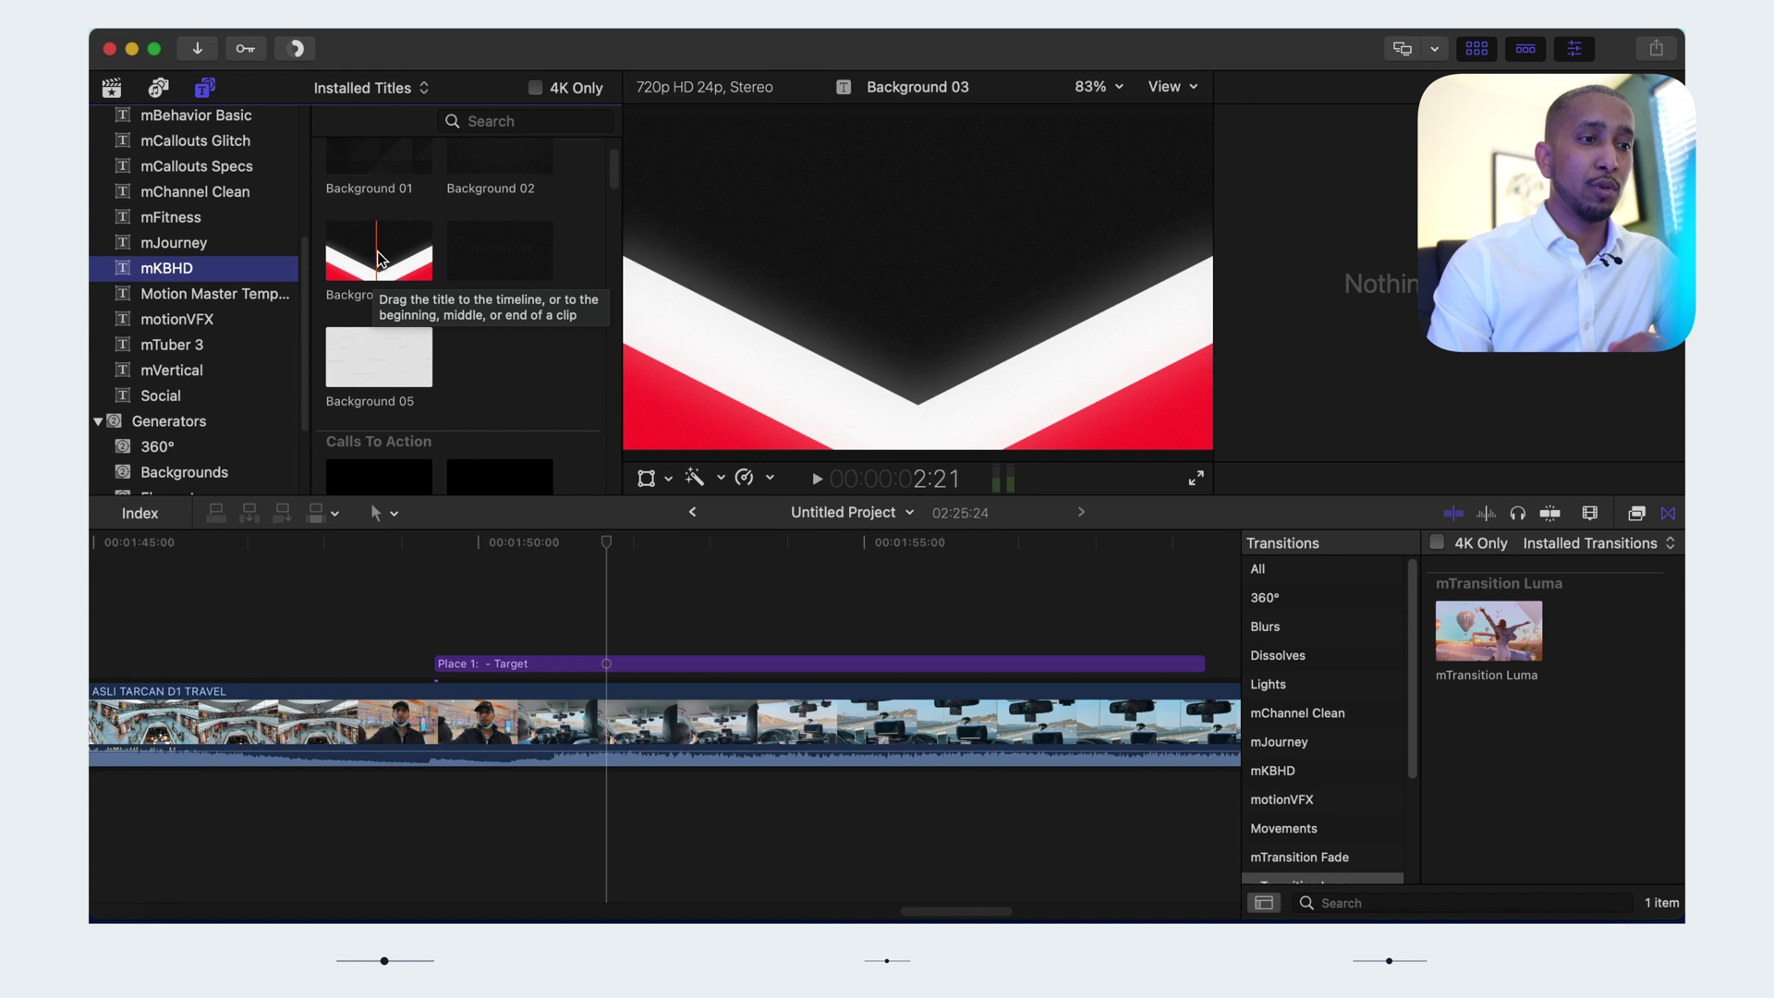
scroll(377, 257, "down", 5)
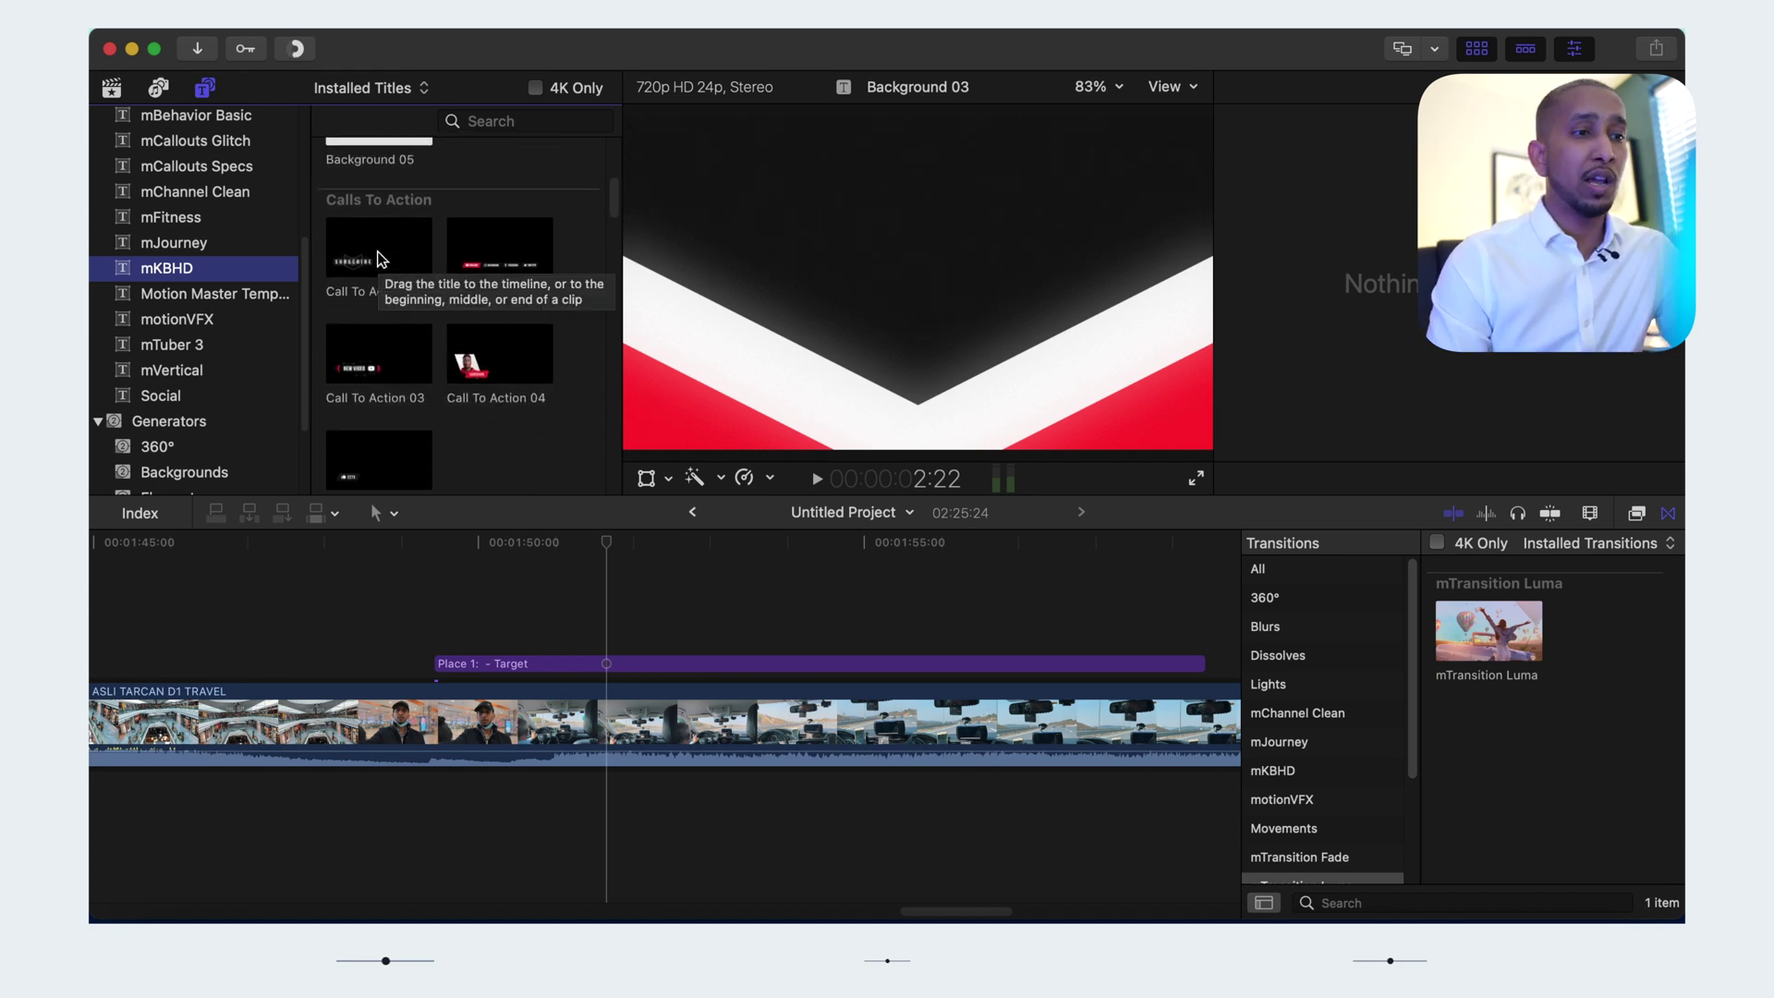
scroll(377, 257, "down", 8)
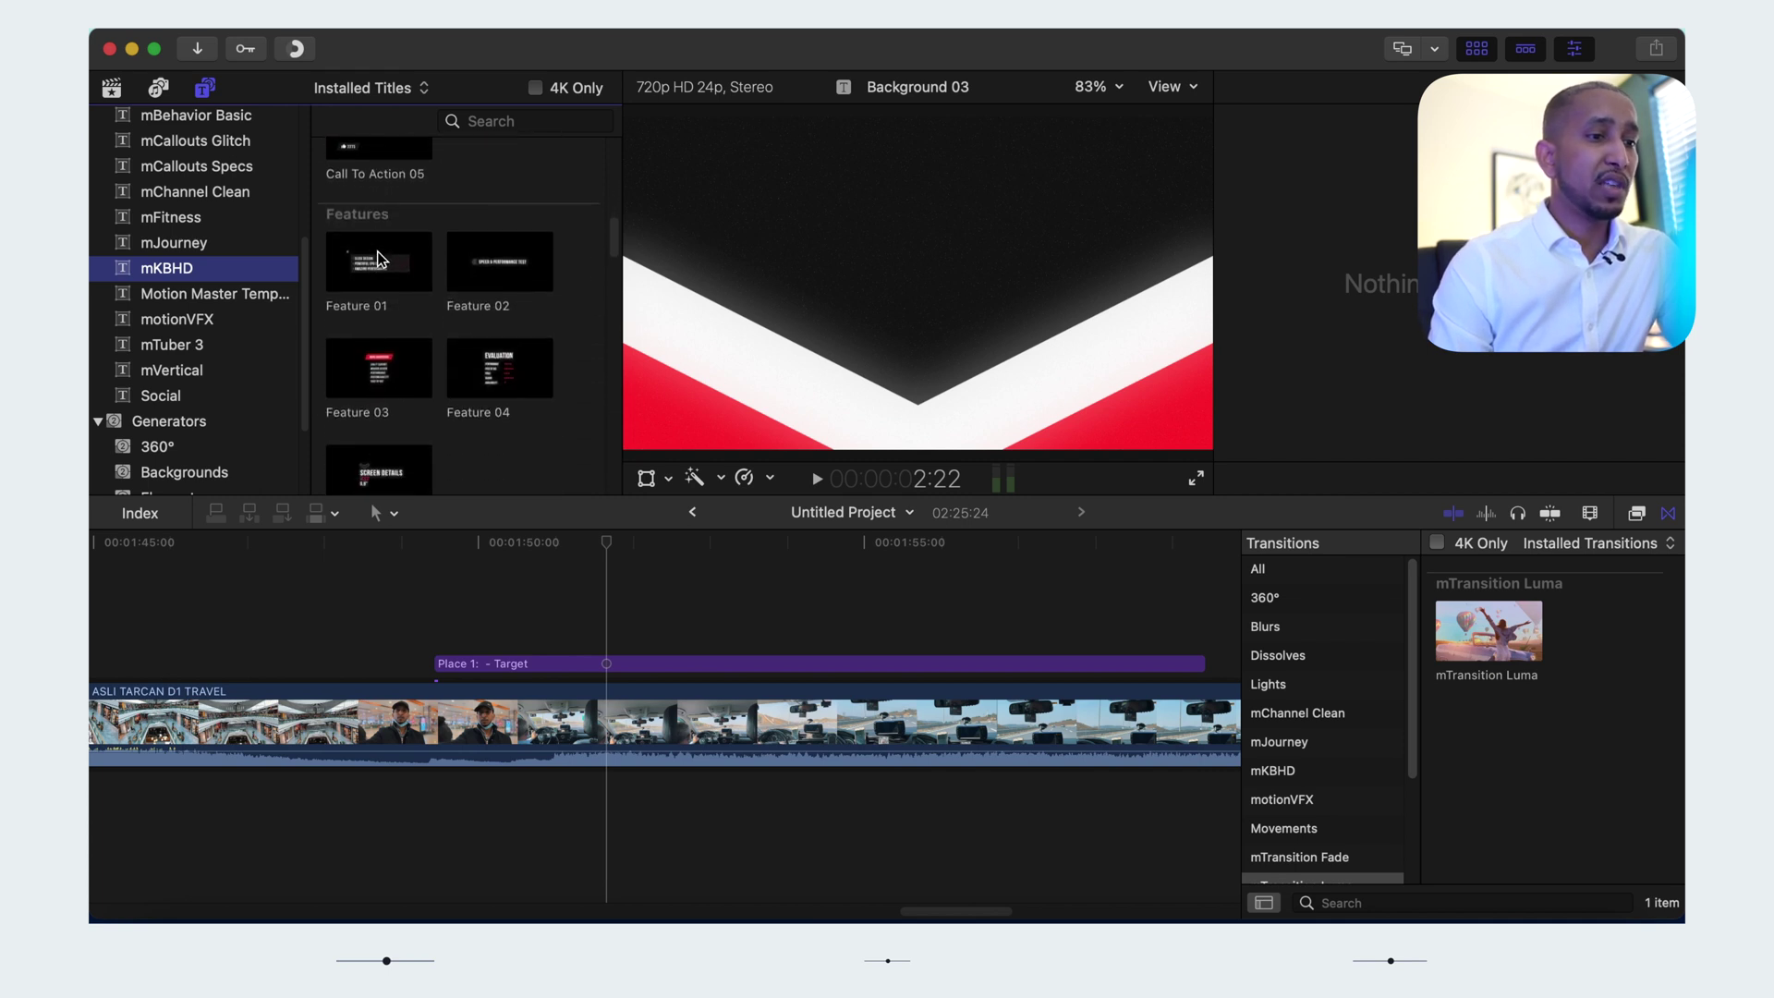
scroll(377, 257, "down", 4)
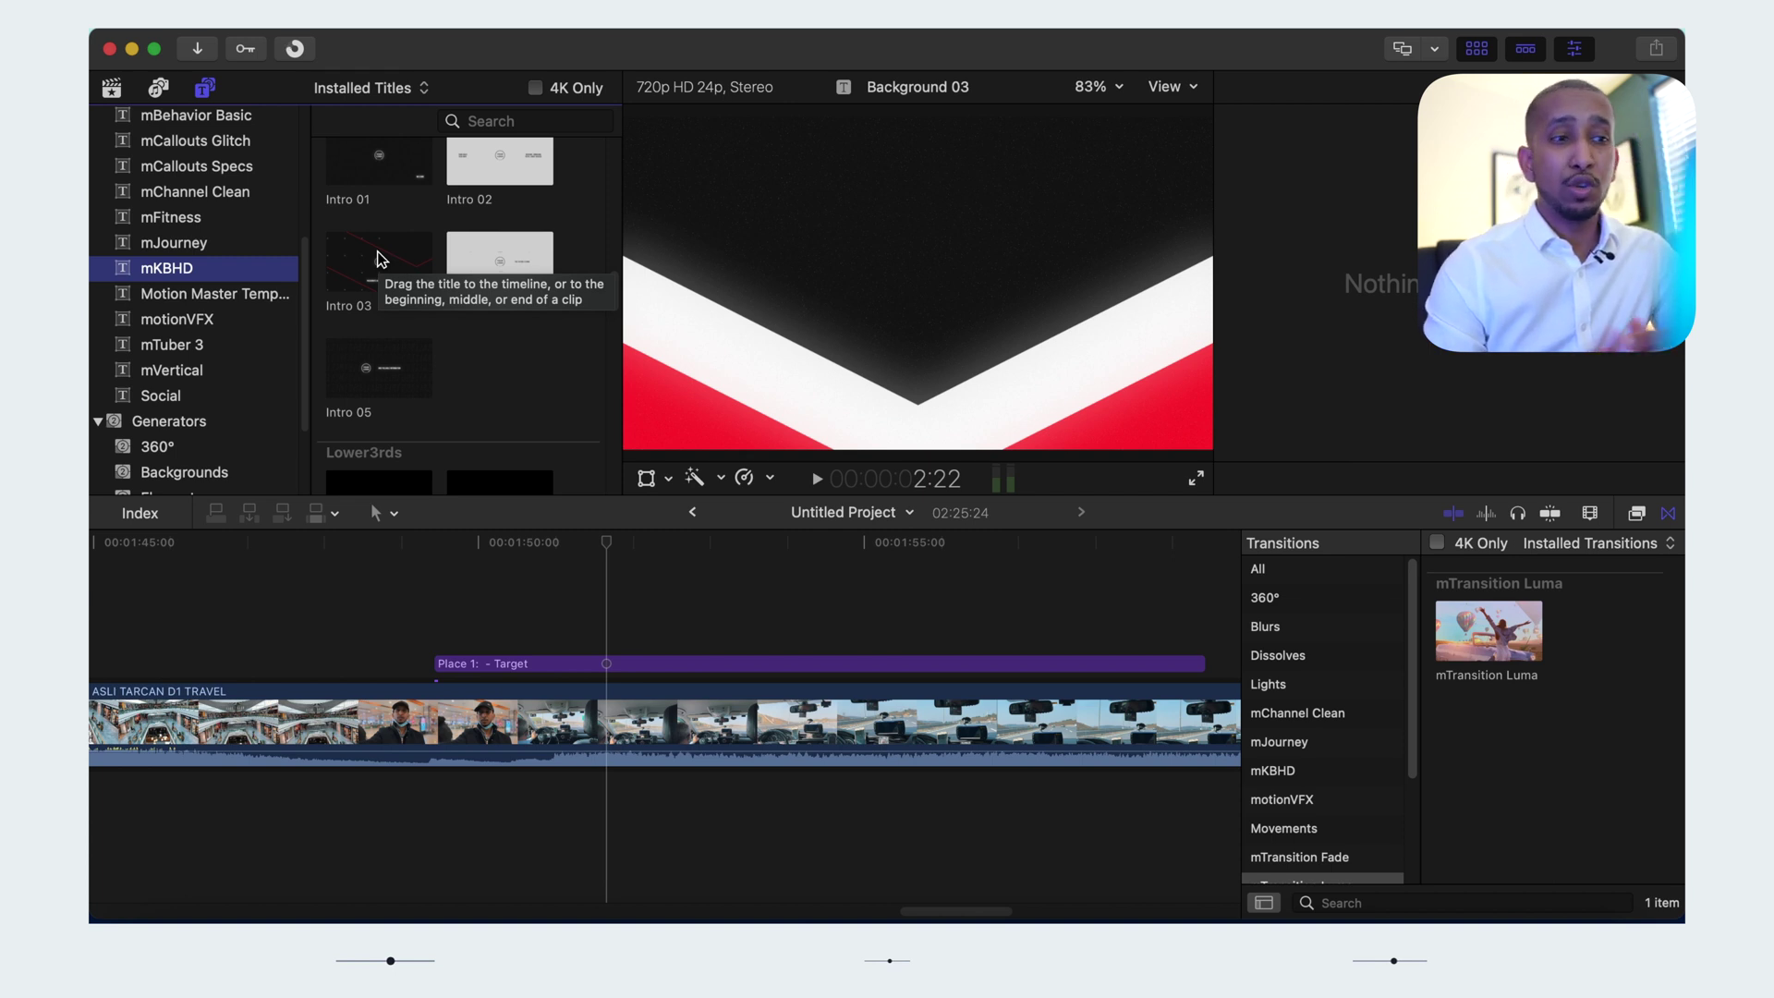
left_click(378, 260)
scroll(379, 261, "down", 5)
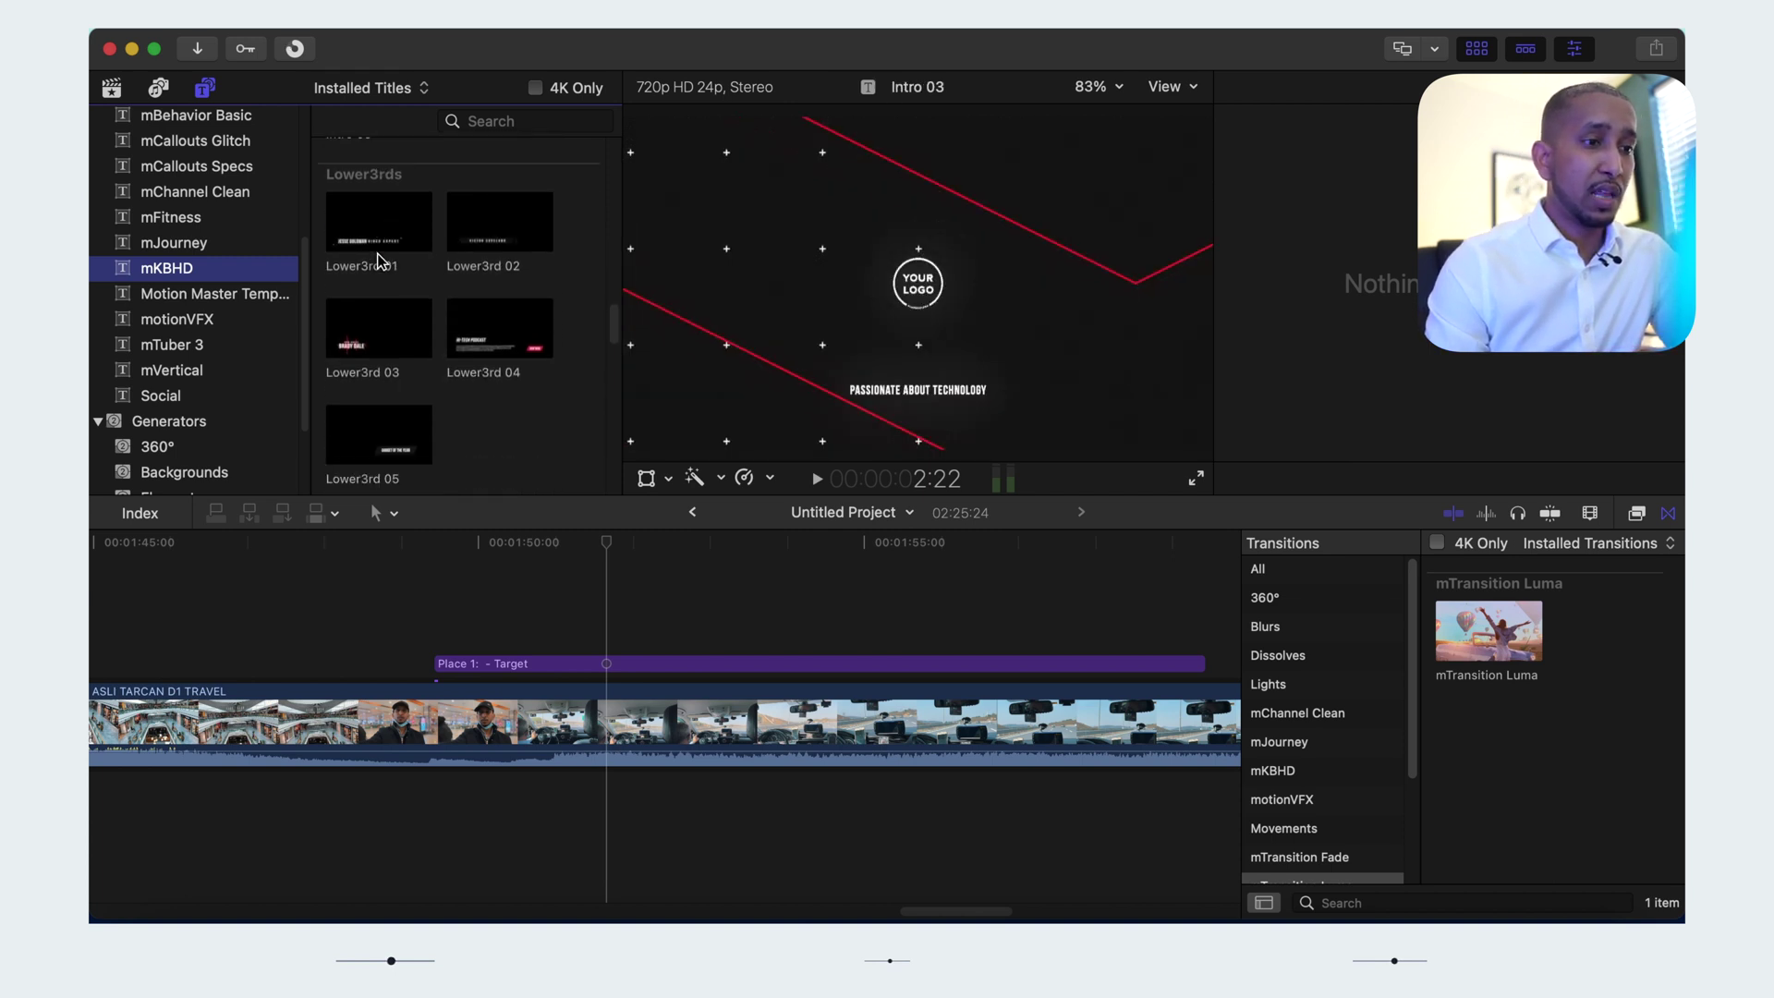
Place Lower3rd 03 above the Place 1 title and play it back
left_click_drag(341, 276, 479, 614)
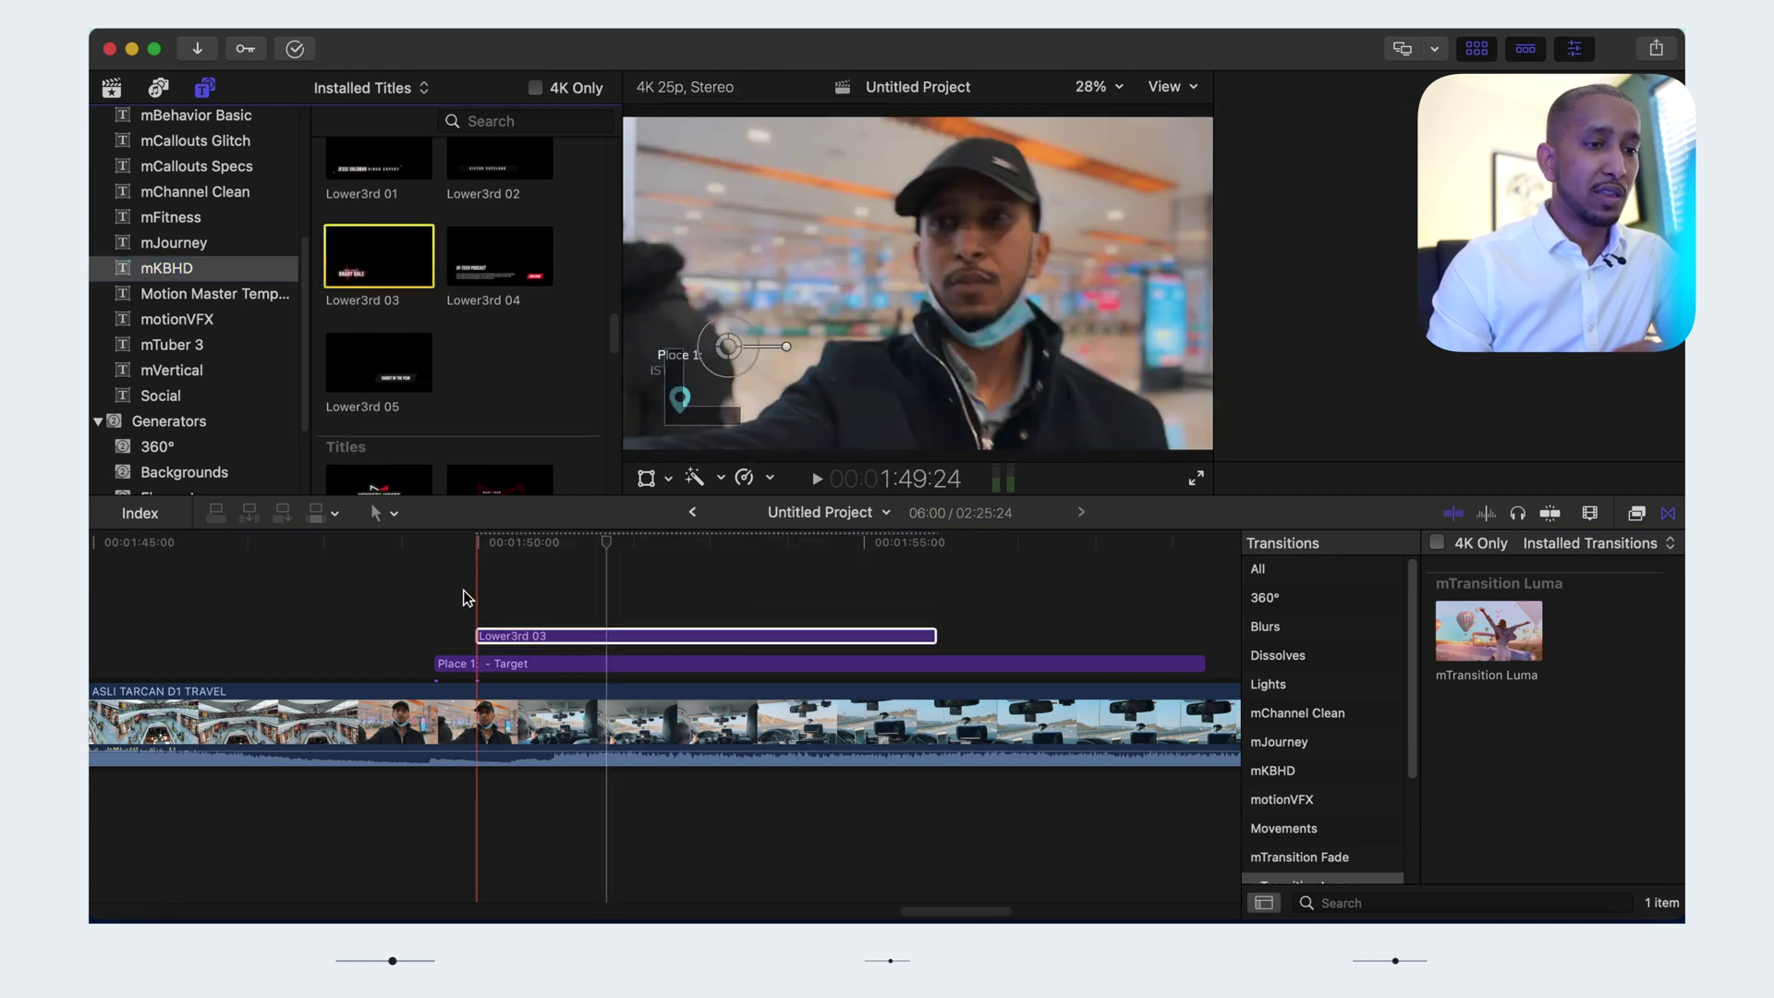
key("super+4")
left_click(463, 591)
key("space")
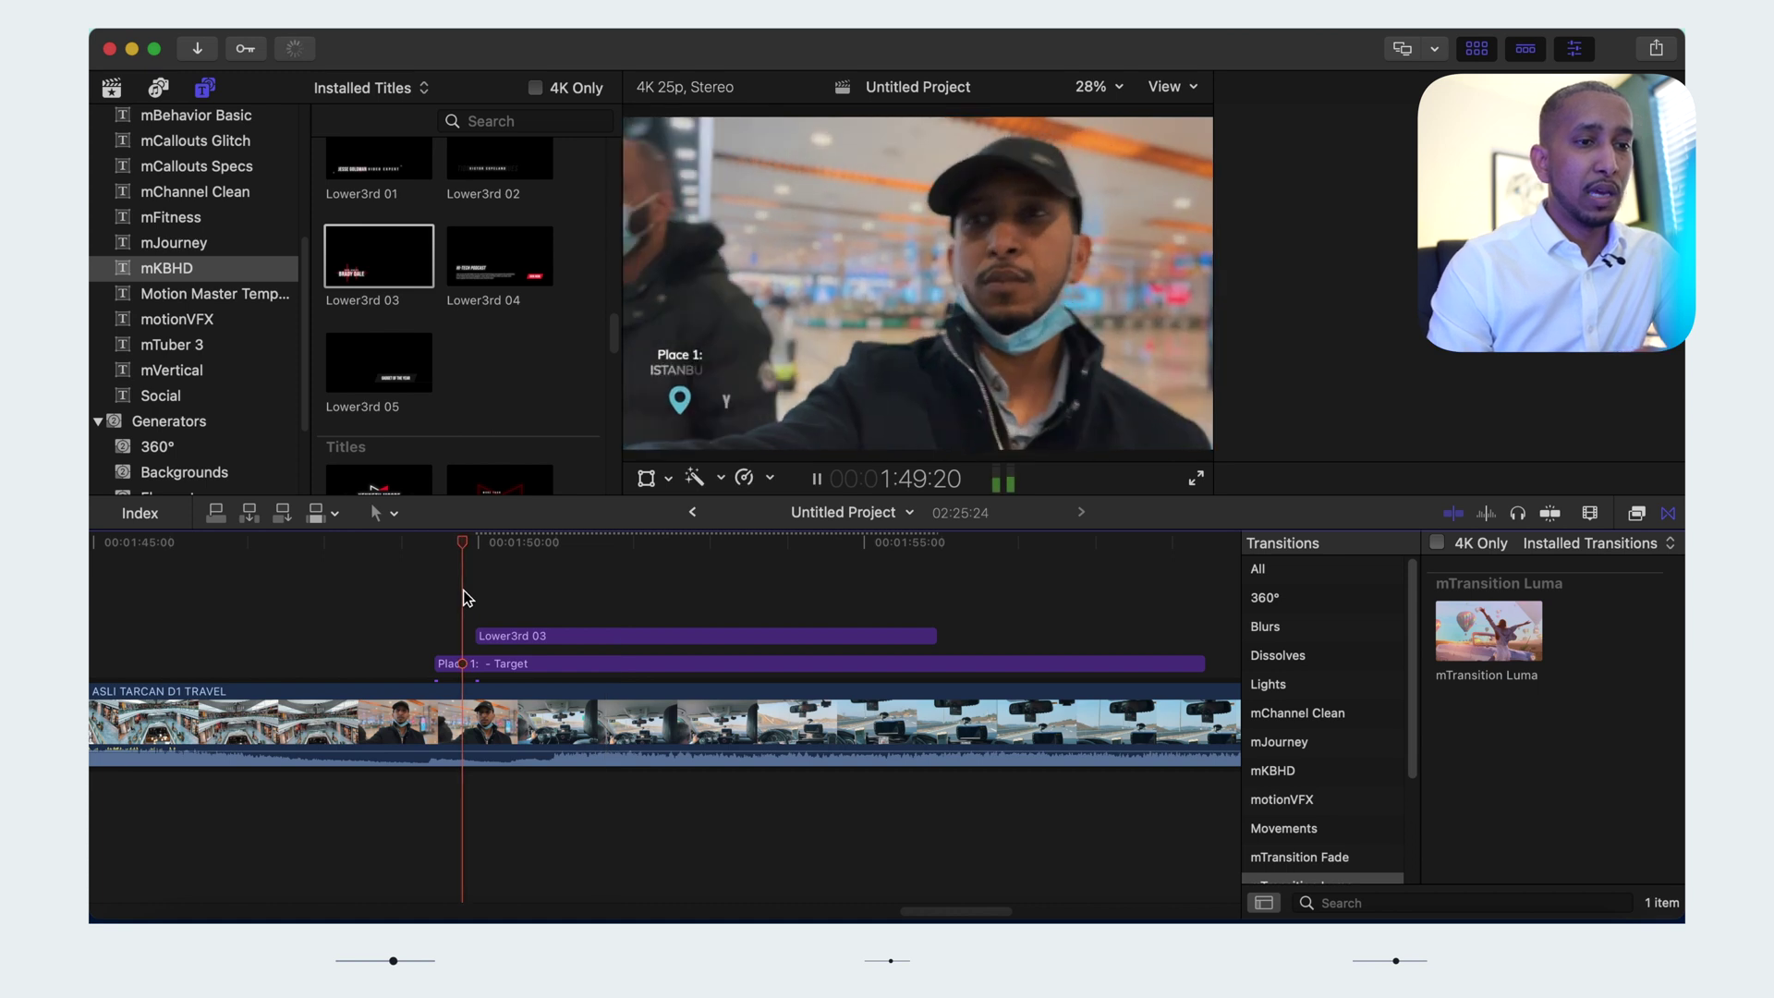
left_click(561, 638)
key("space")
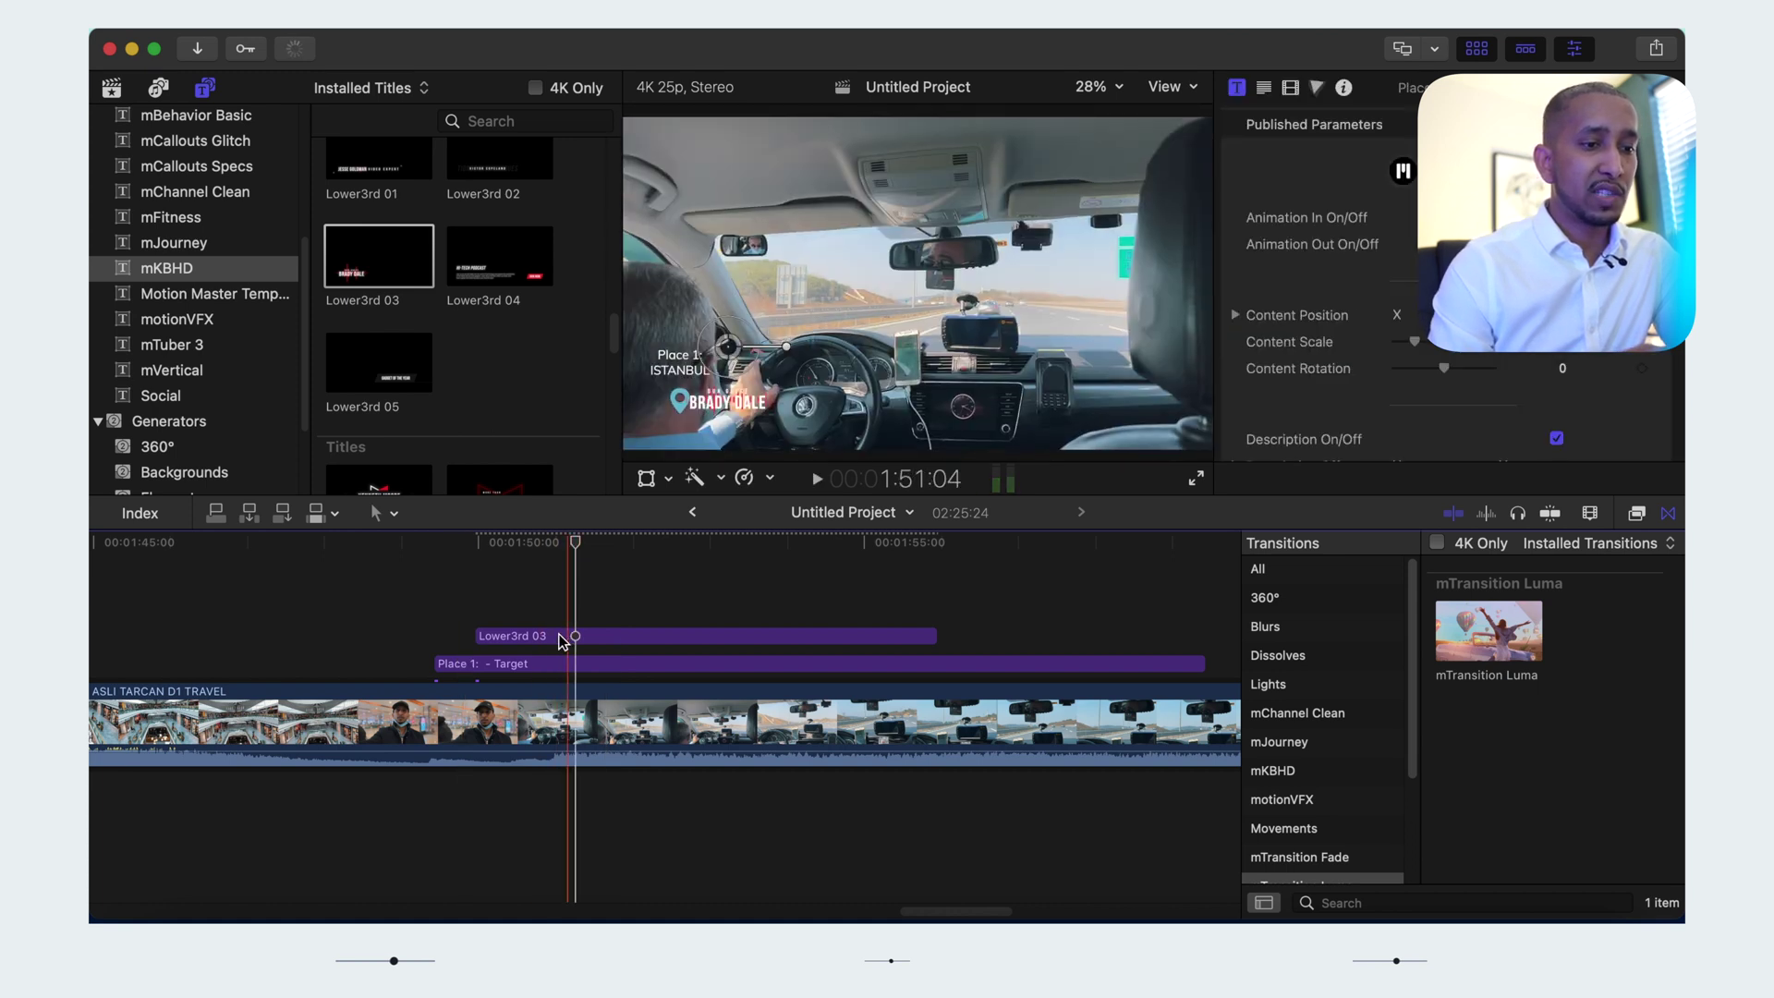
Retitle the lower third to 'AP TECH' and replay it over the car footage
left_click(562, 637)
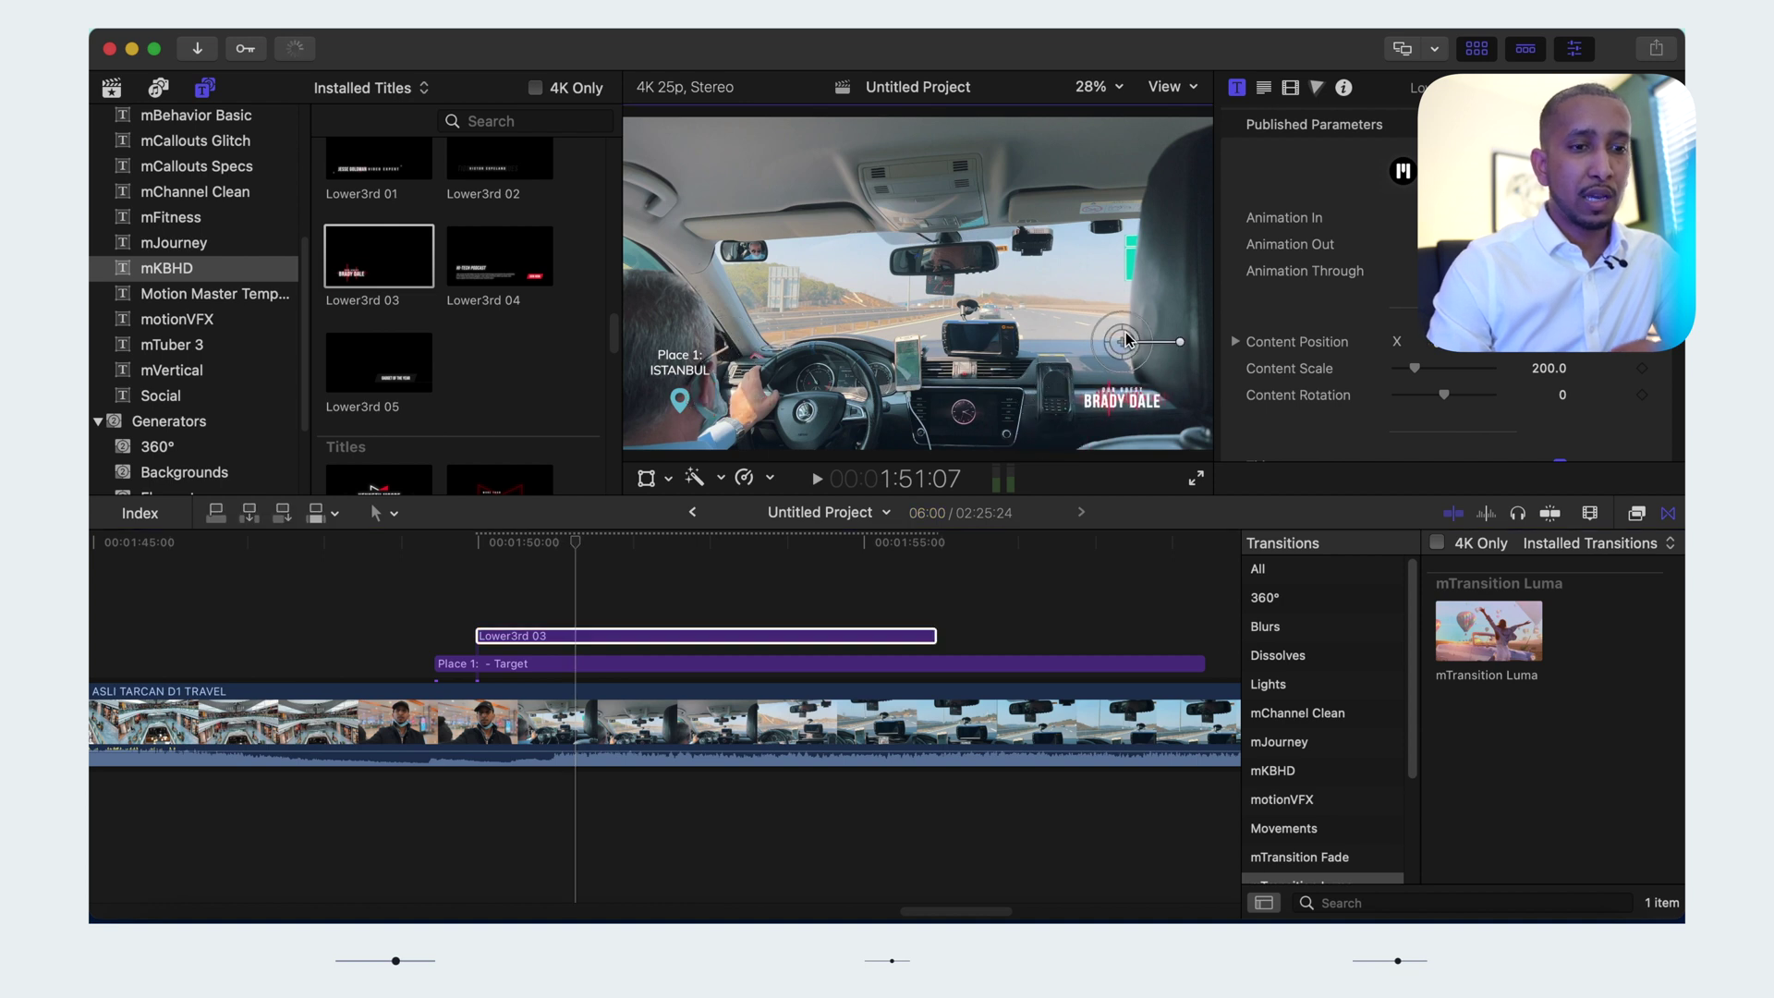
left_click(412, 567)
key("space")
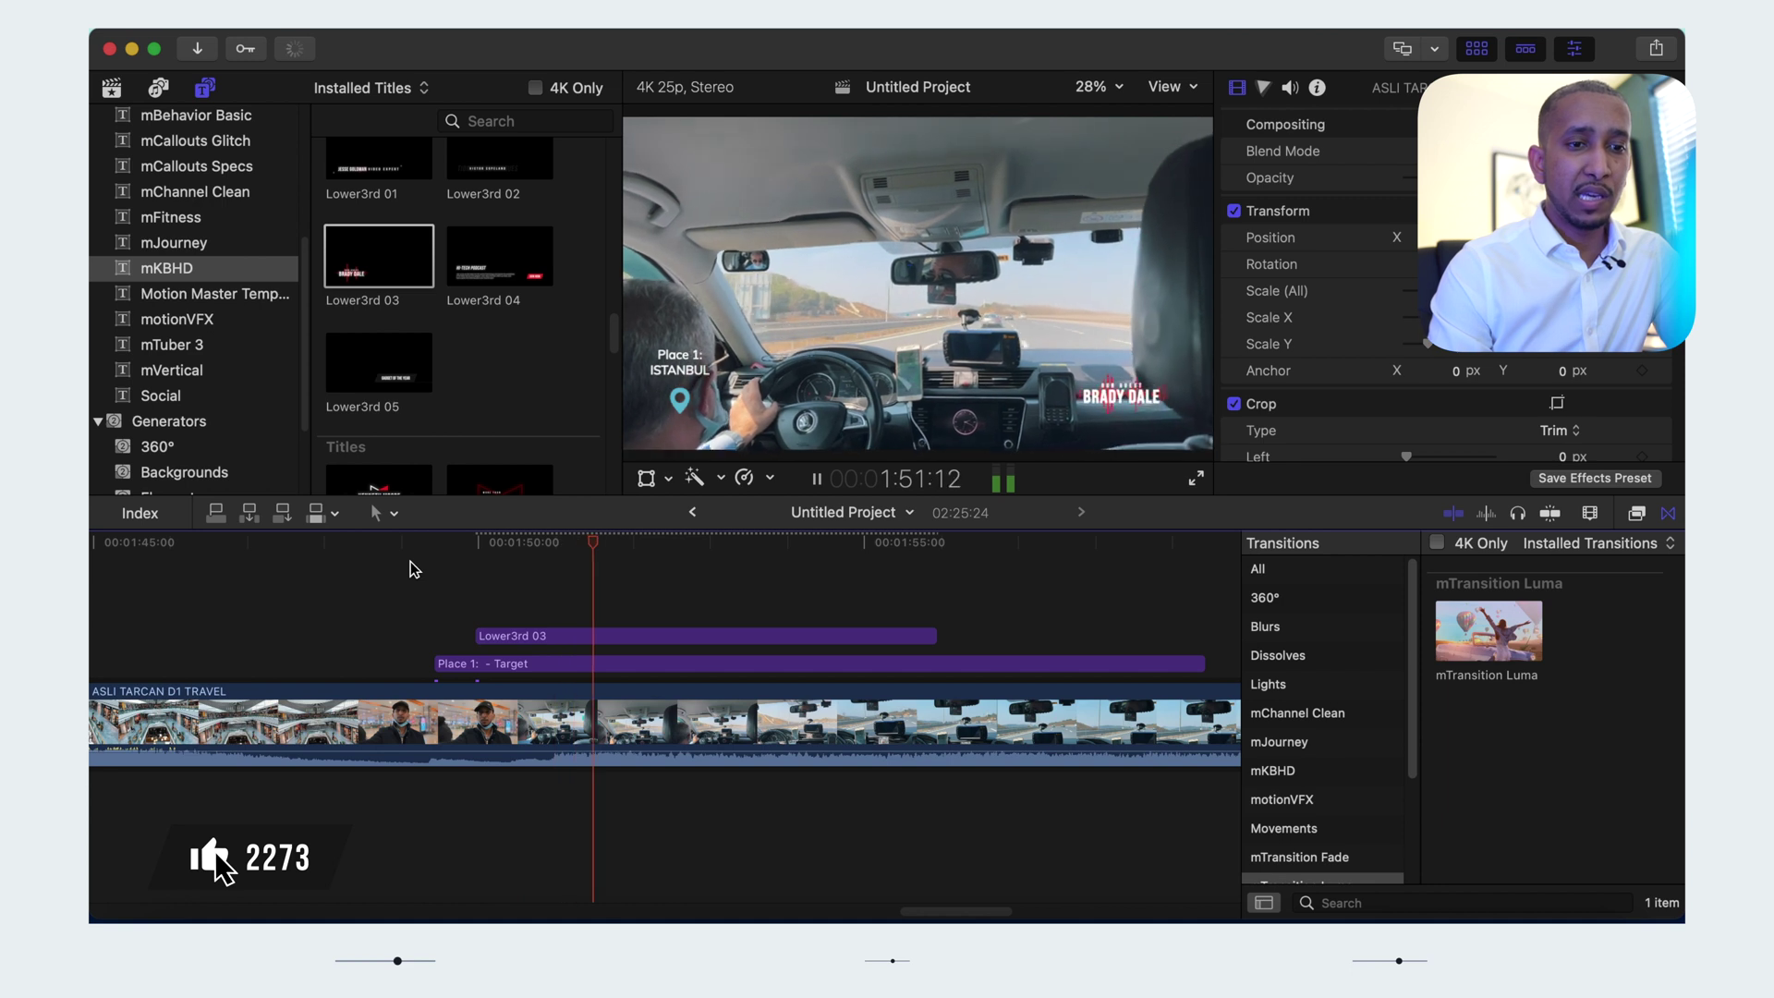
key("space")
left_click(594, 636)
scroll(1222, 232, "down", 1)
left_click(1222, 232)
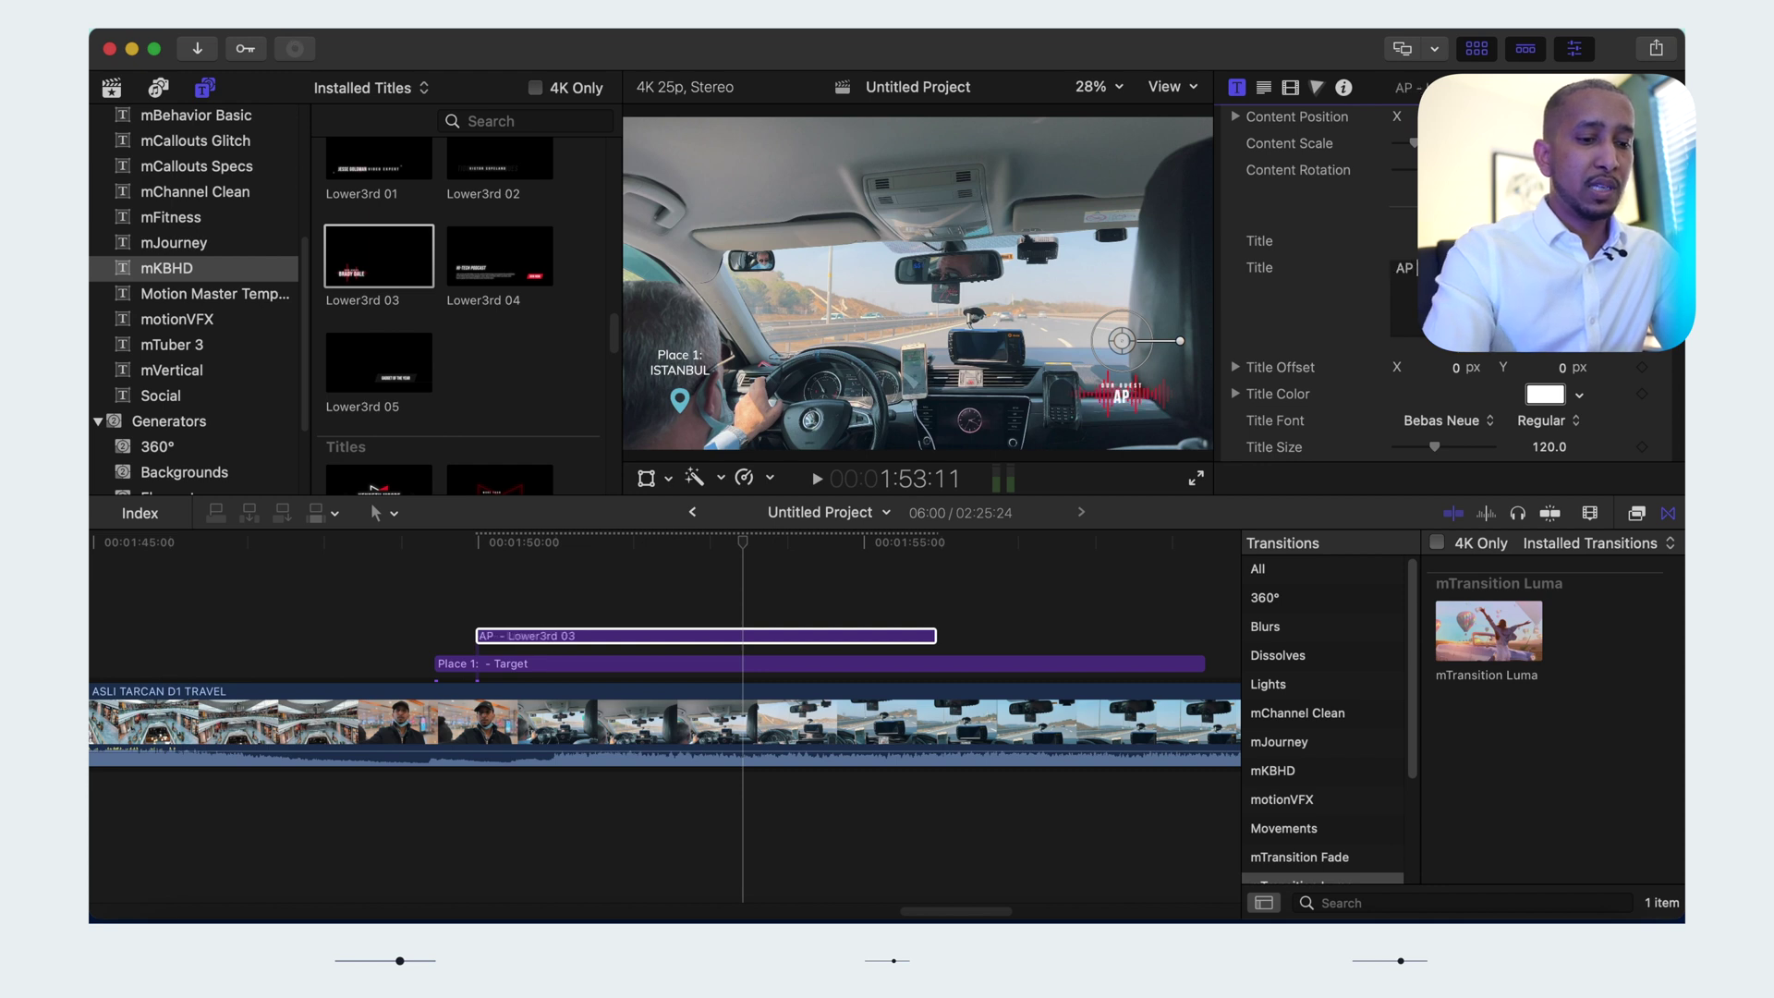
left_click(463, 570)
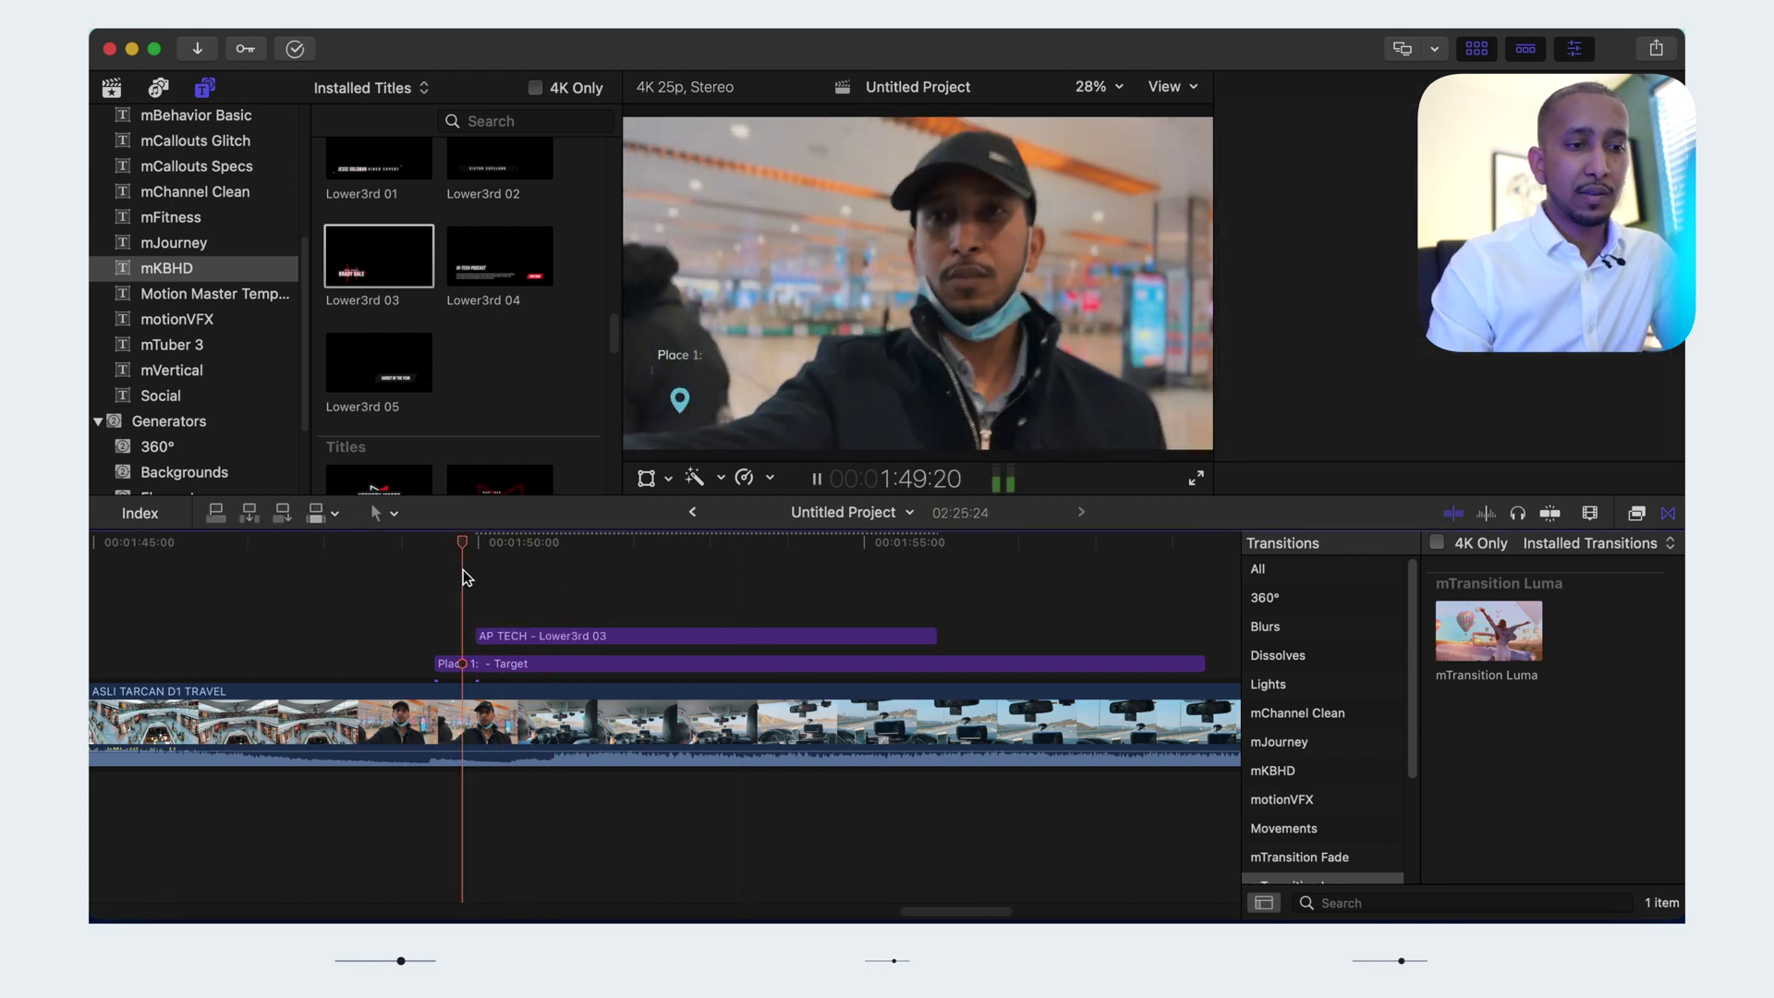
key("space")
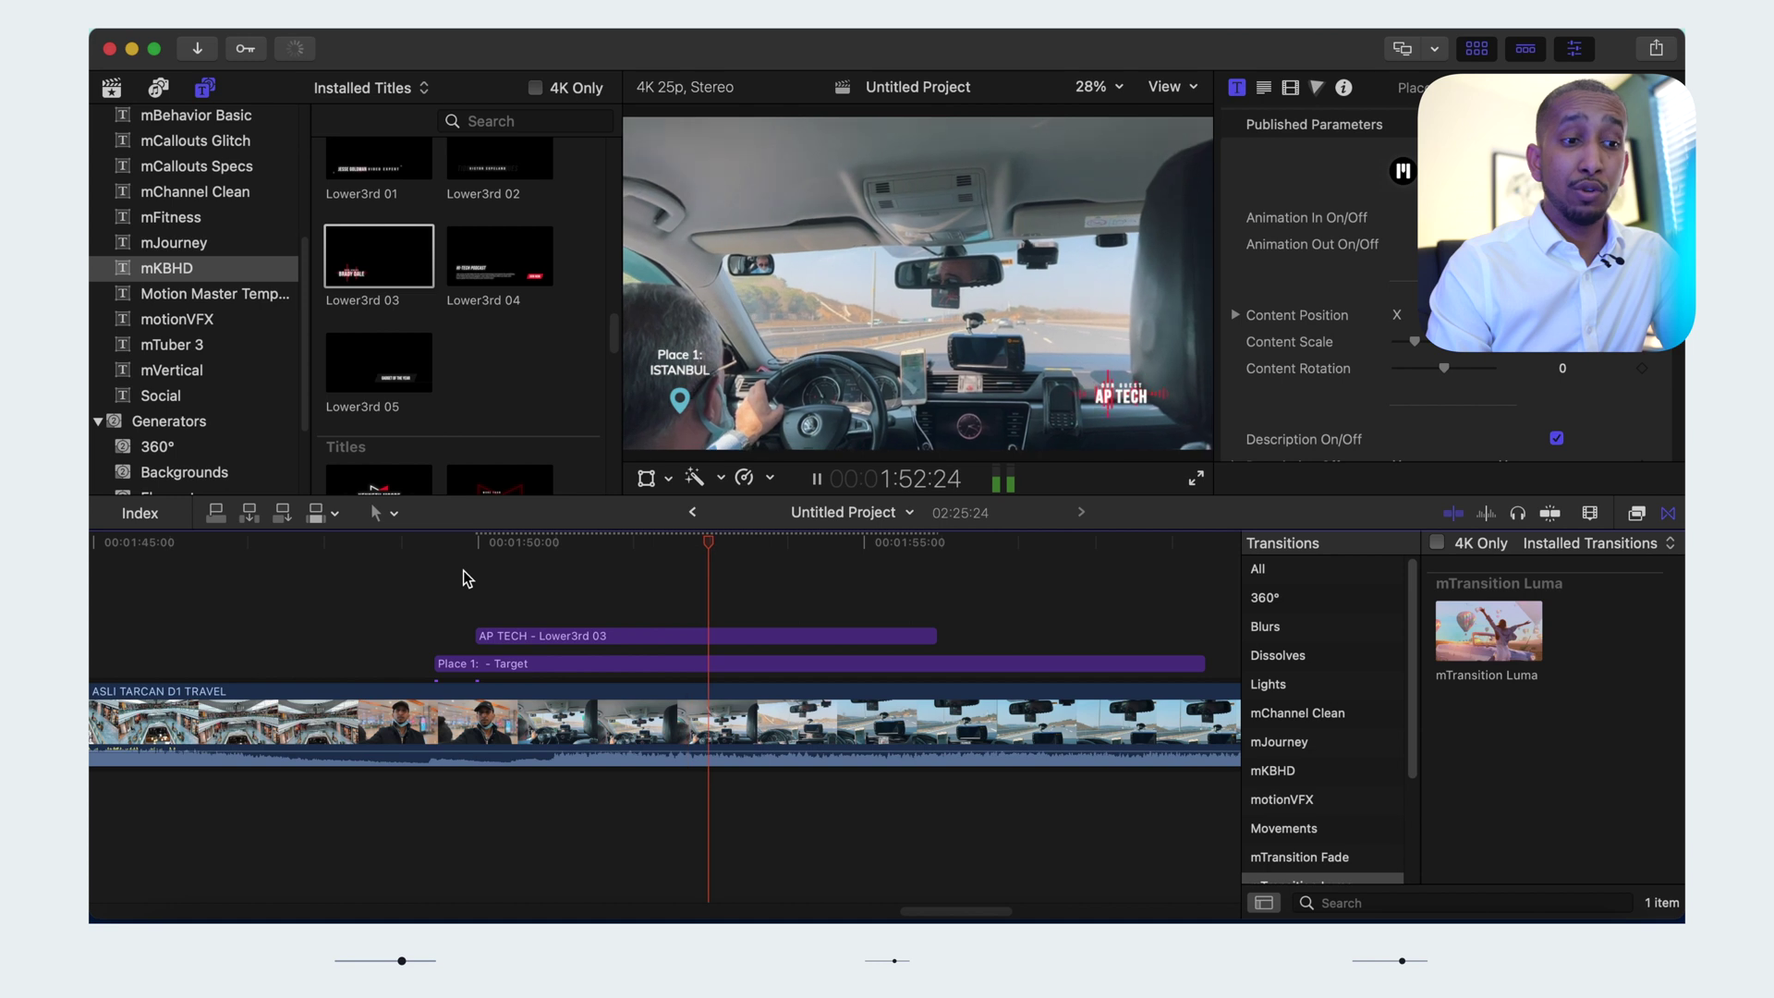
Delete the AP TECH - Lower3rd 03 title from the timeline
key("space")
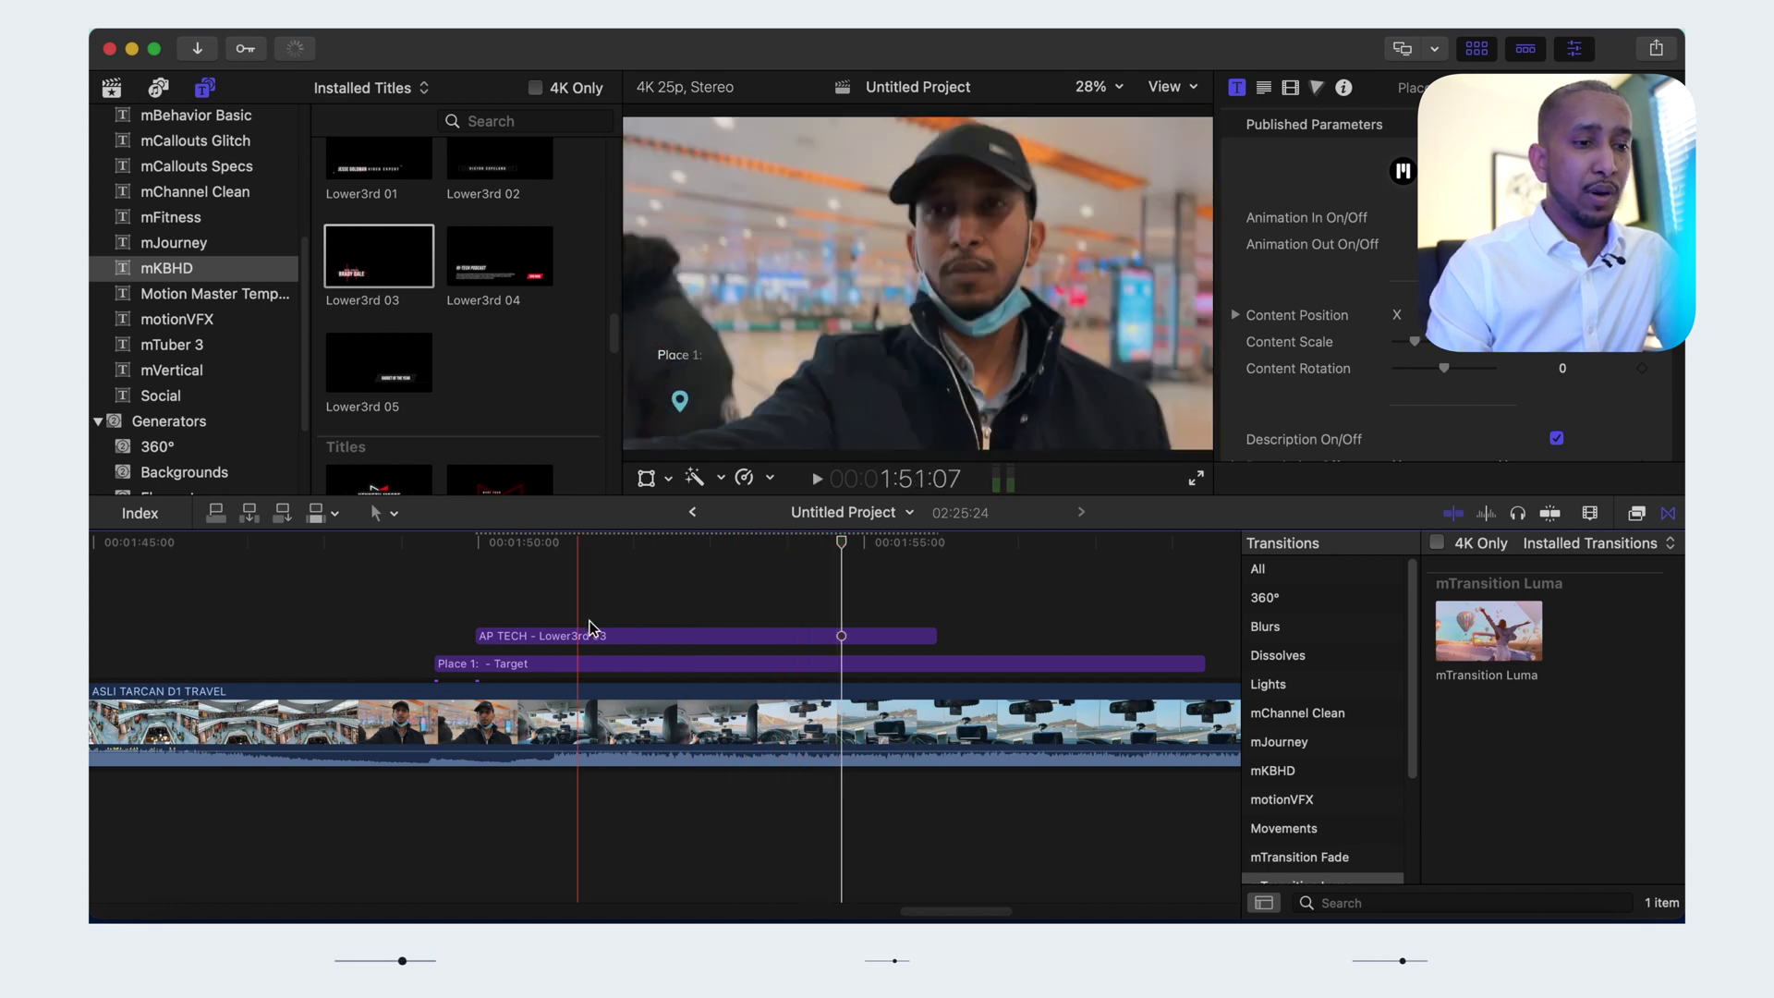
left_click(608, 635)
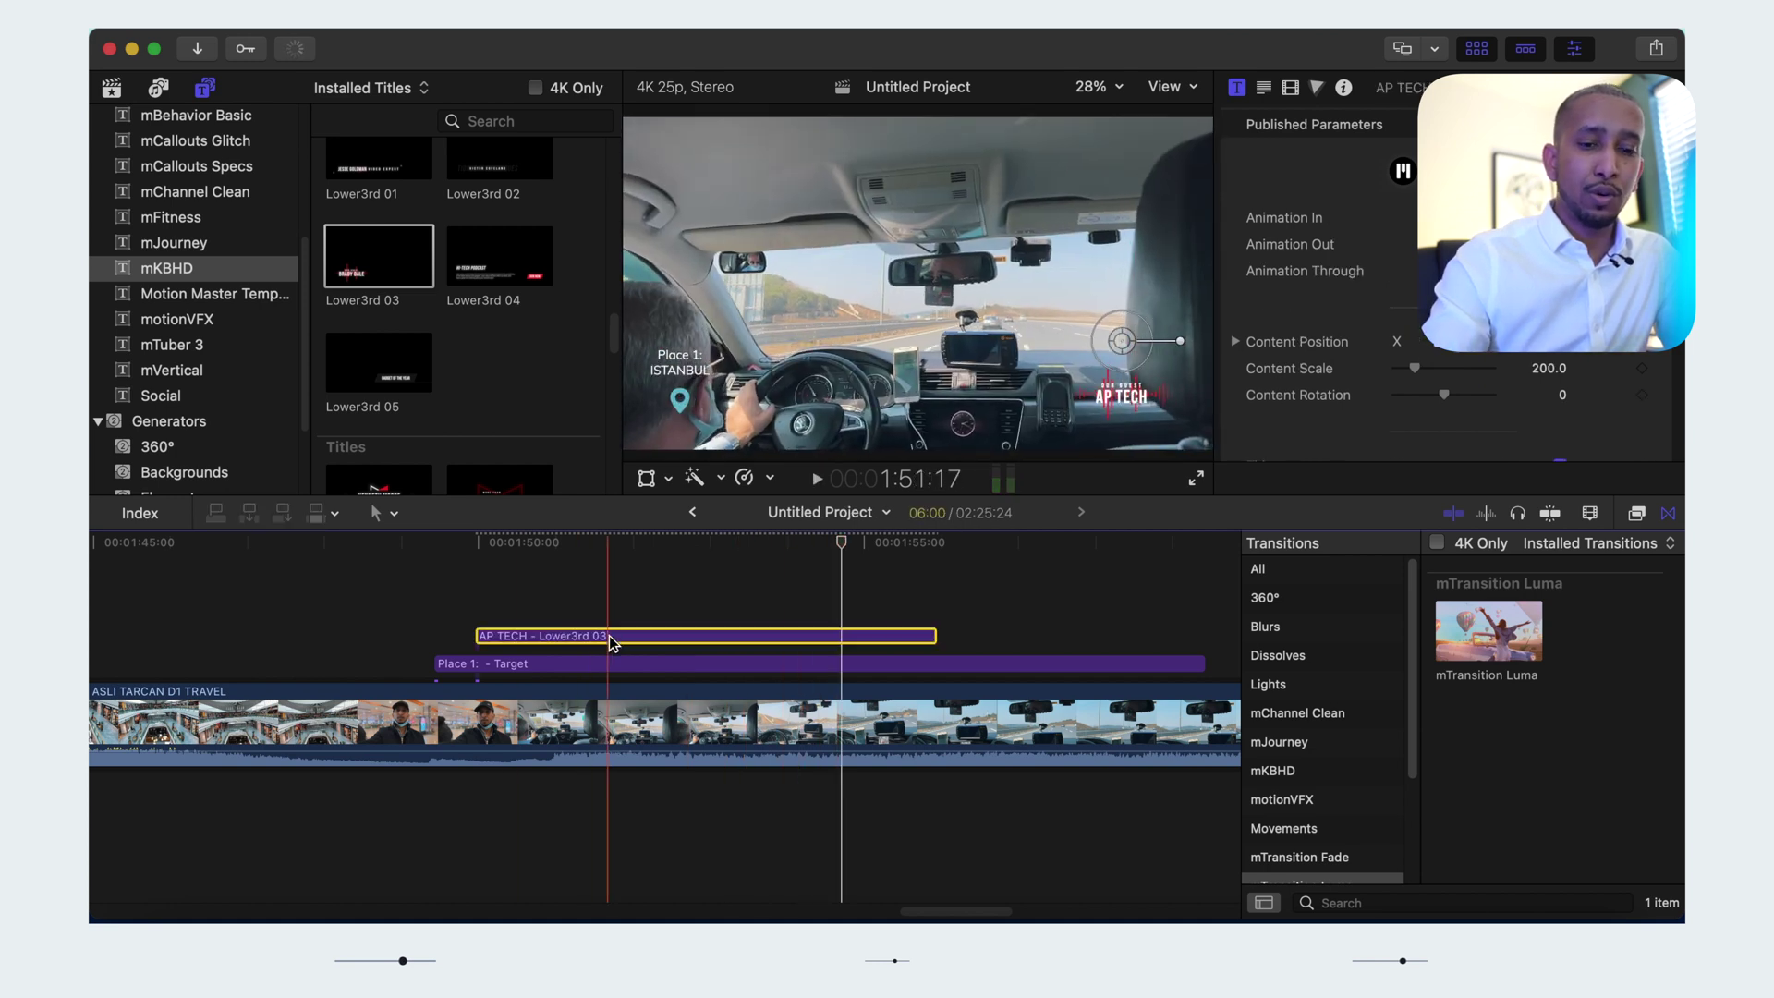
key("Delete")
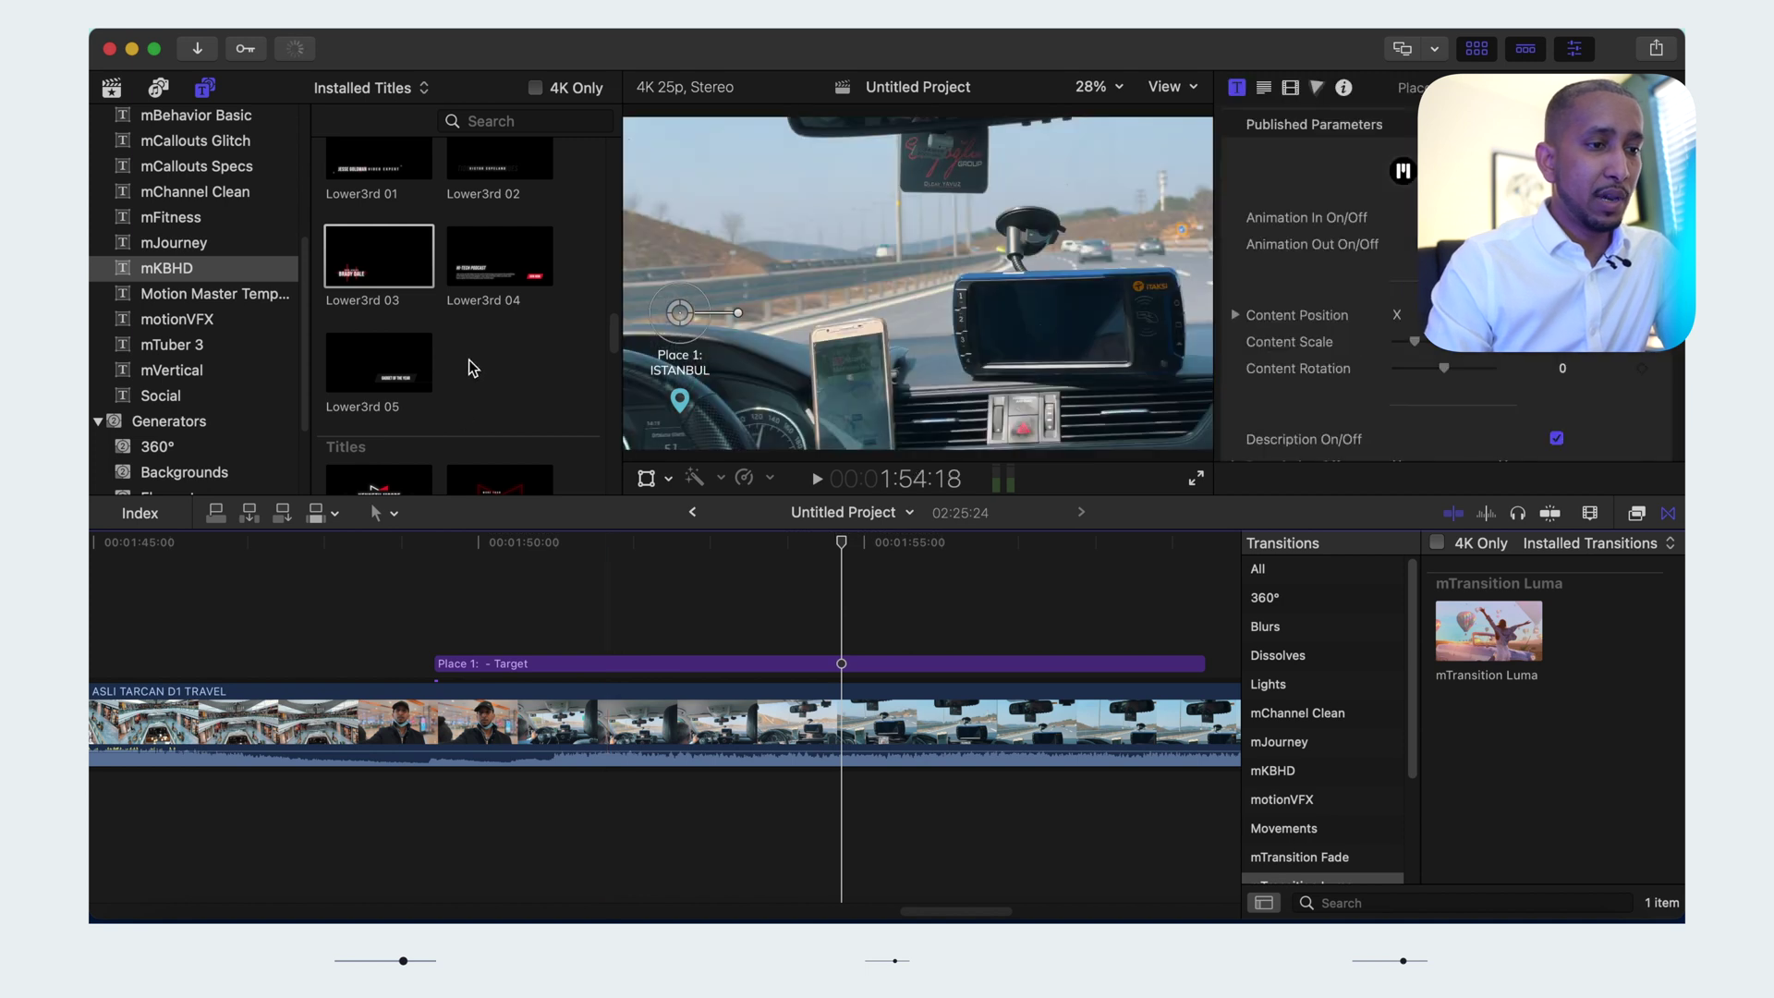
Add the Zoom In title above Place 1 near 1:53 and play back the zoom
scroll(468, 361, "down", 2)
scroll(468, 368, "down", 5)
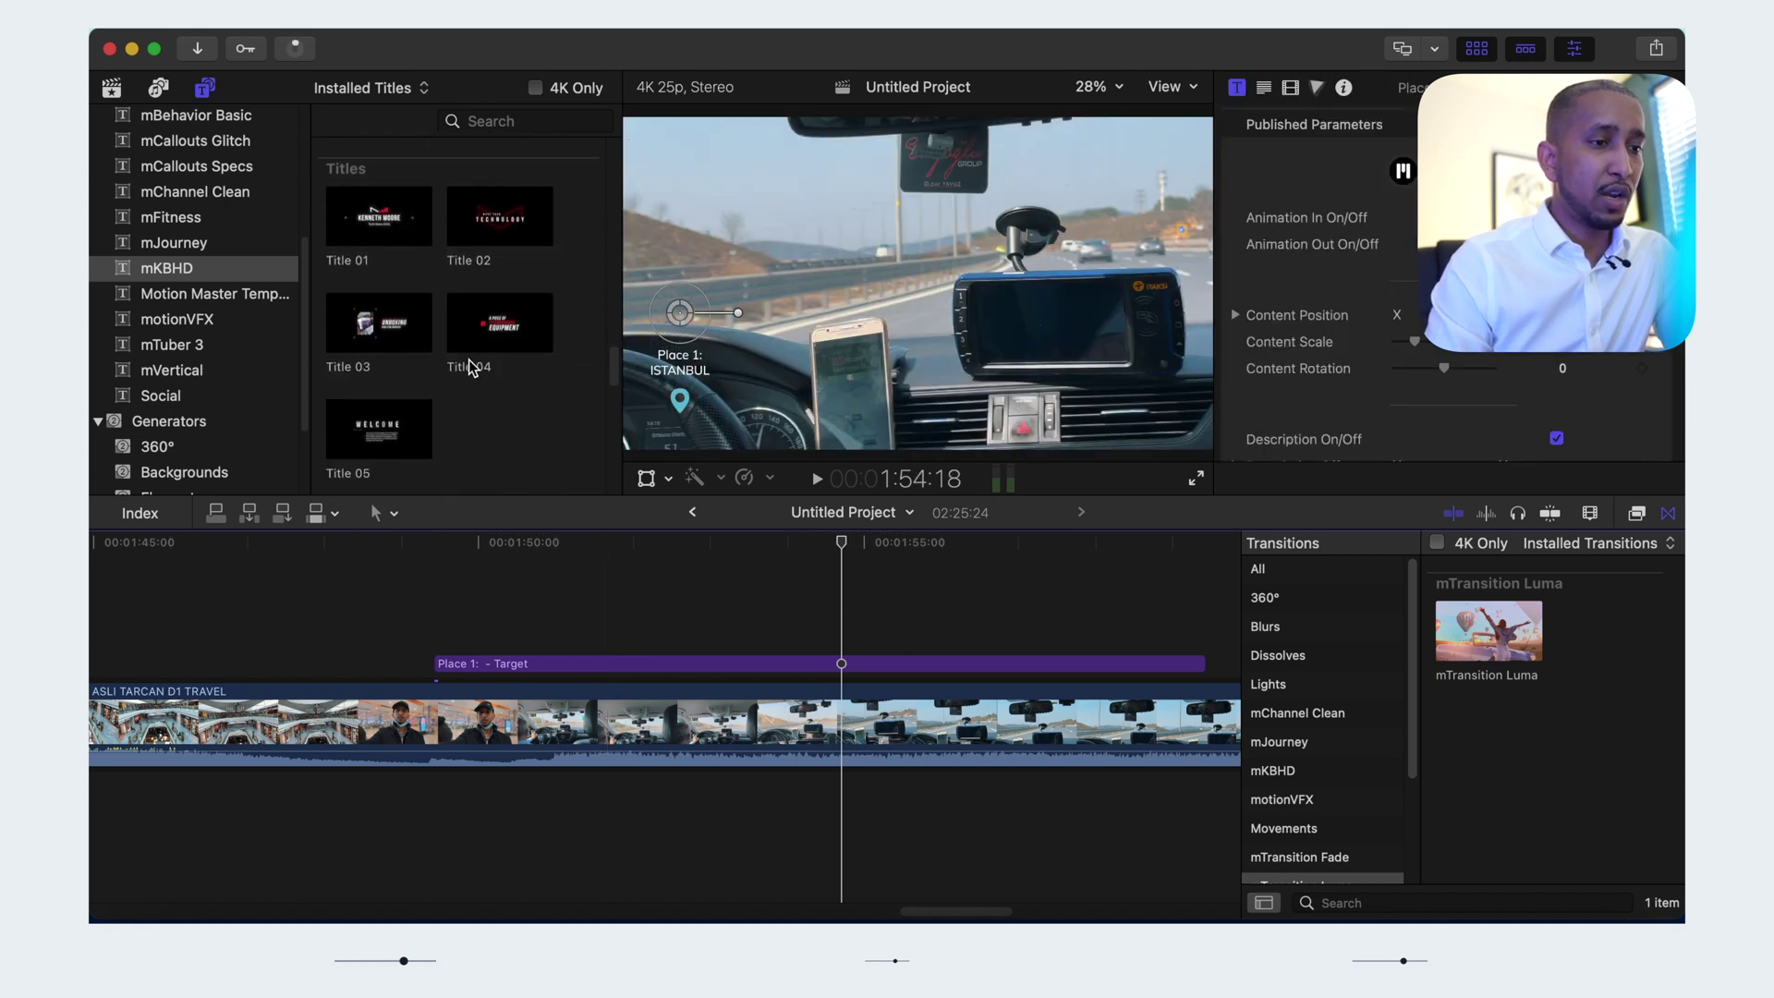
scroll(468, 365, "down", 5)
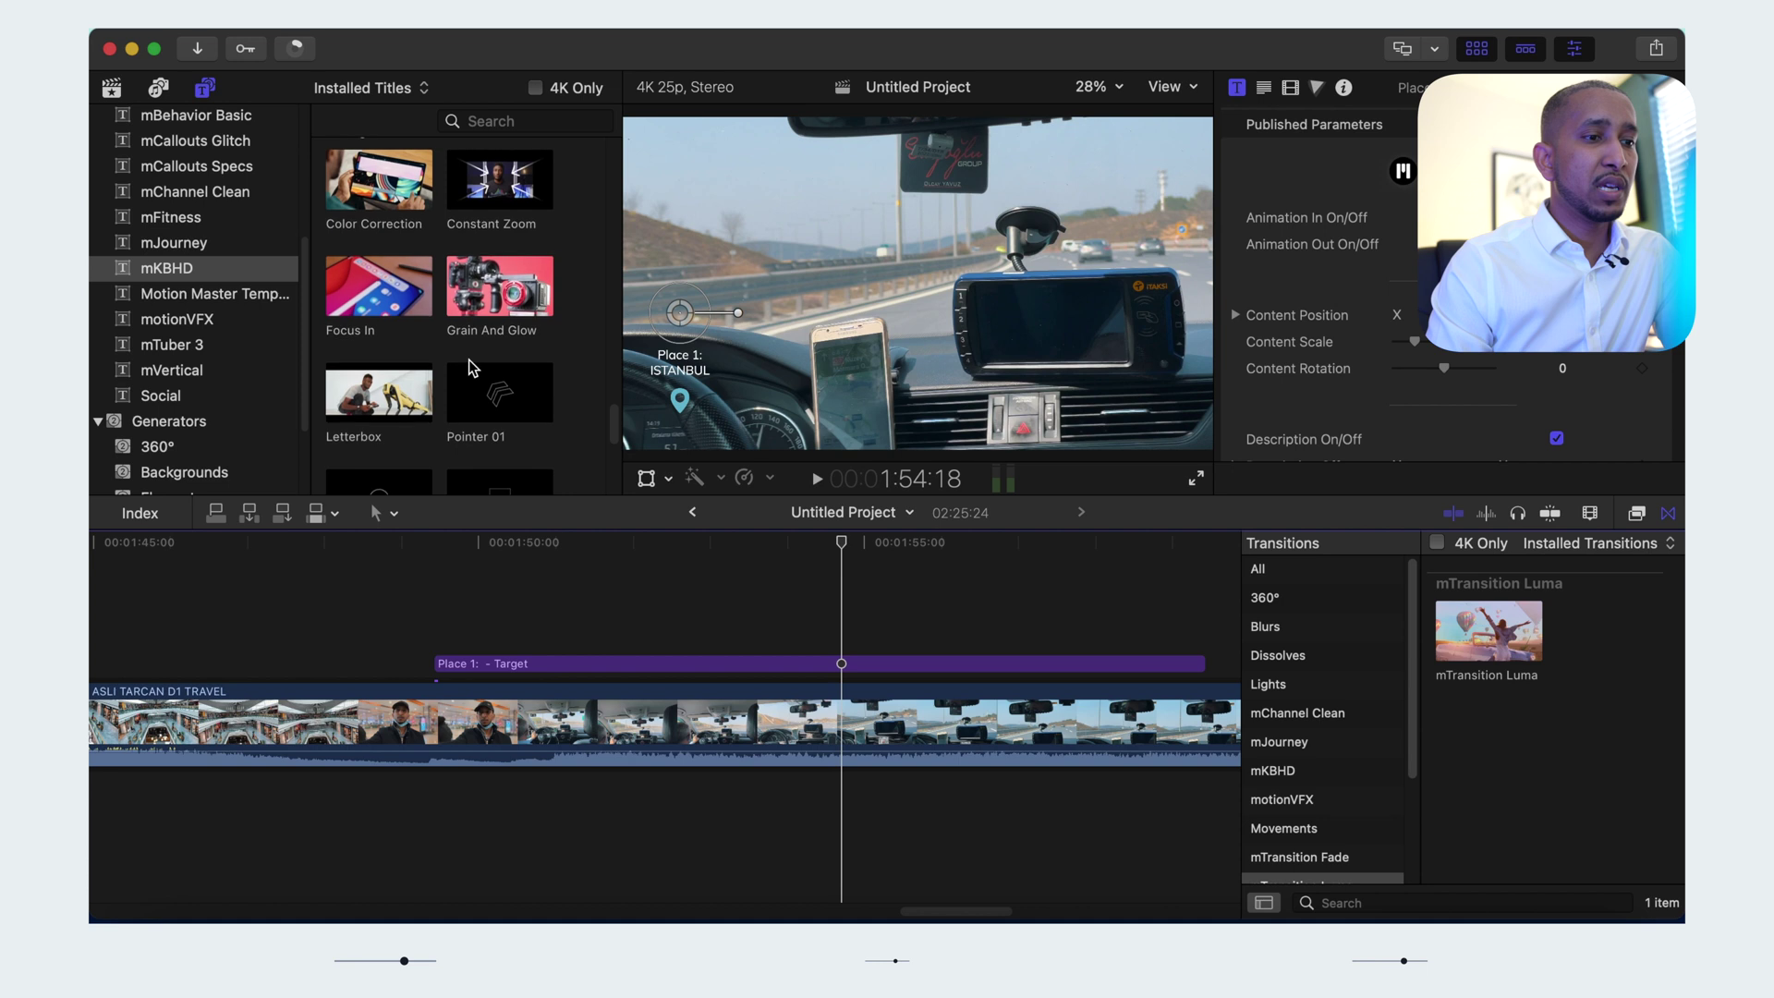
scroll(470, 366, "down", 2)
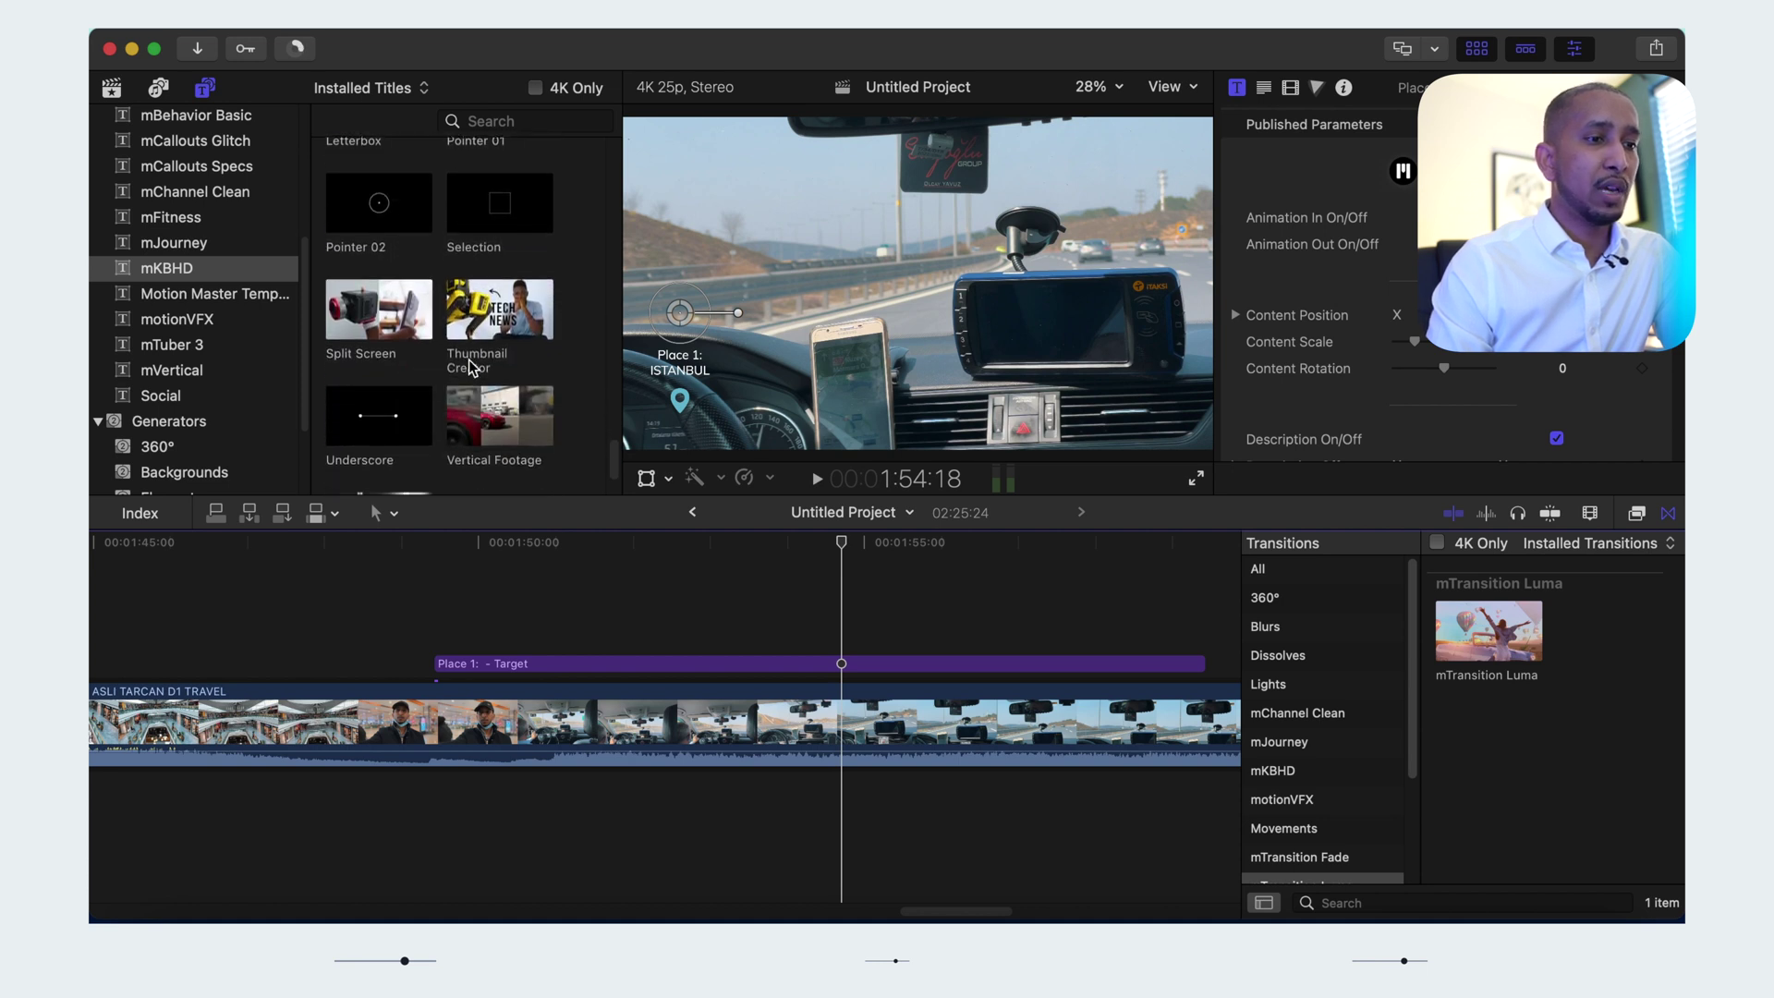
scroll(468, 367, "down", 2)
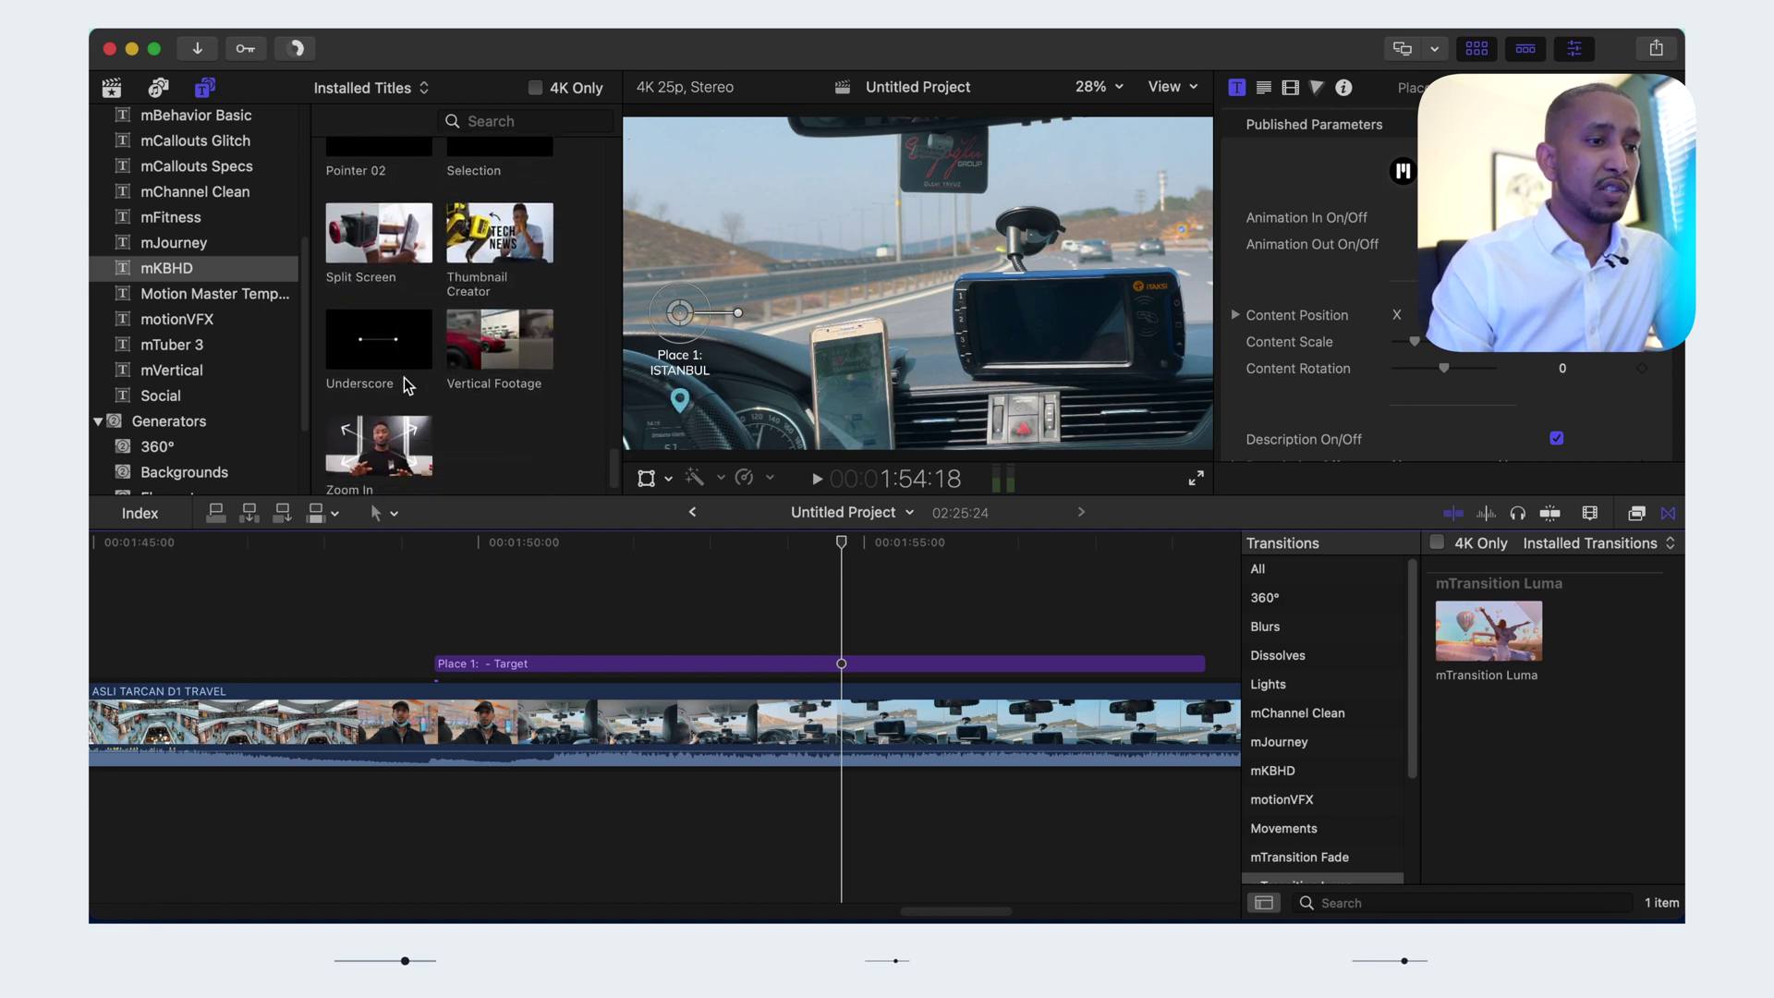
left_click_drag(376, 447, 733, 602)
left_click(733, 602)
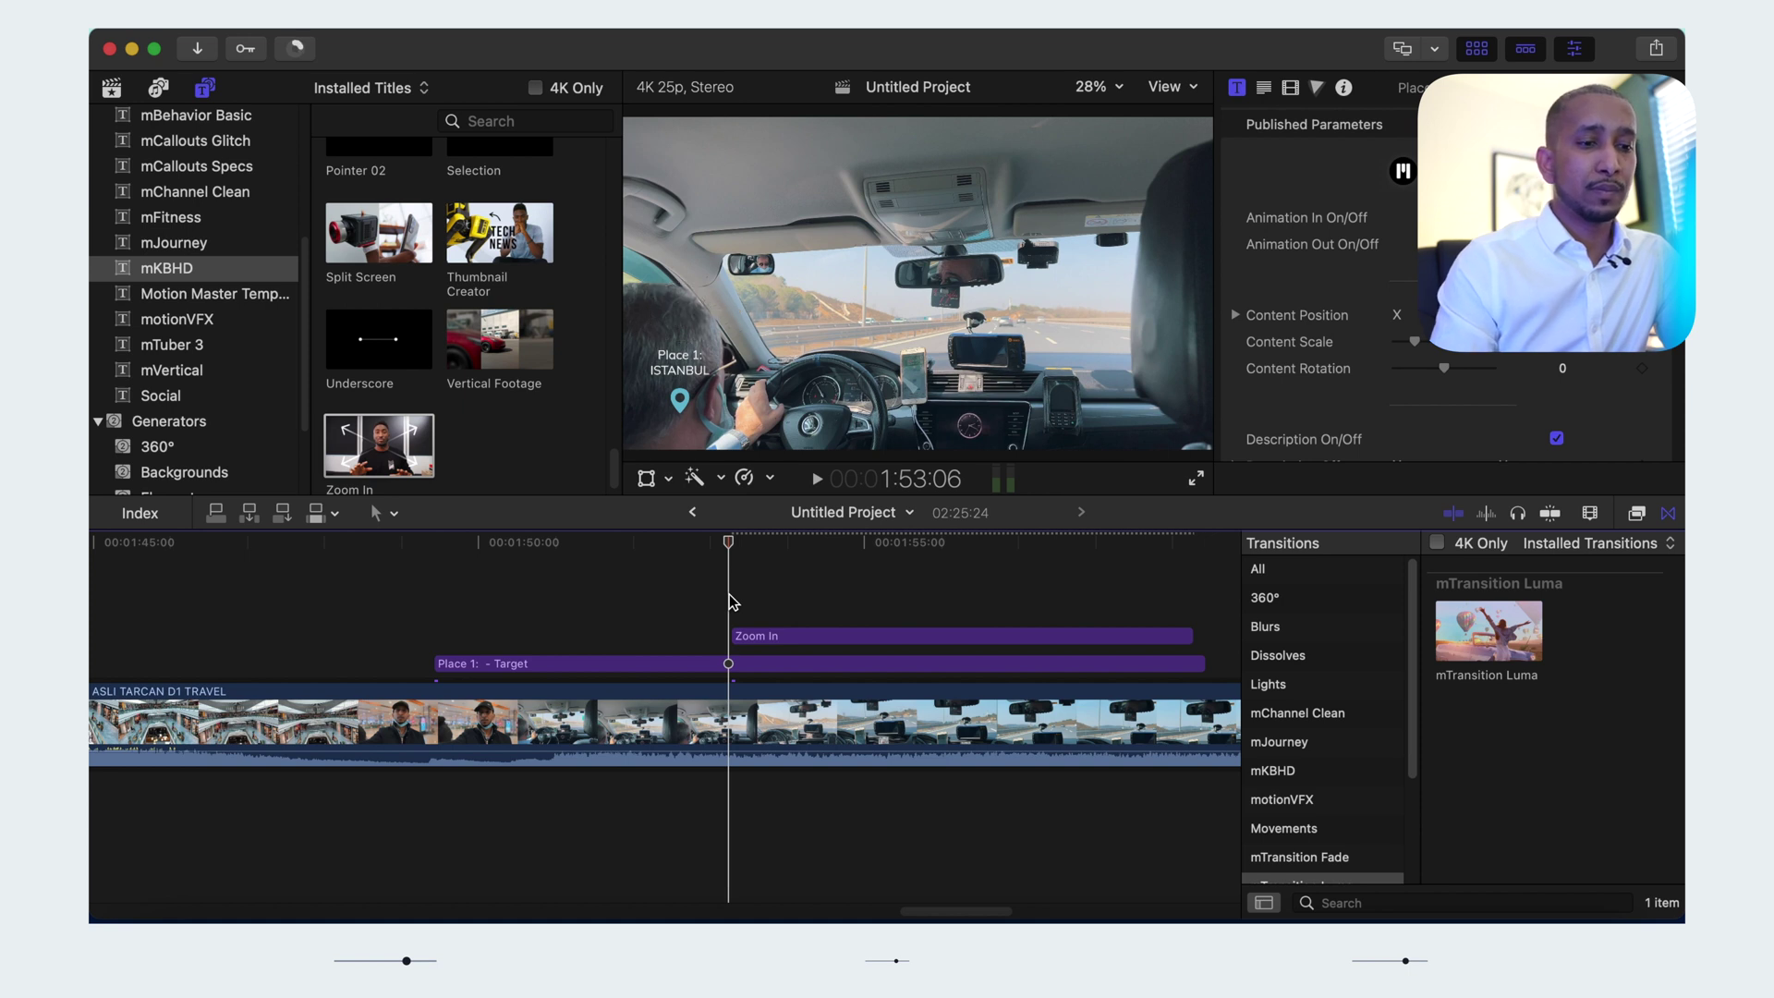
key("space")
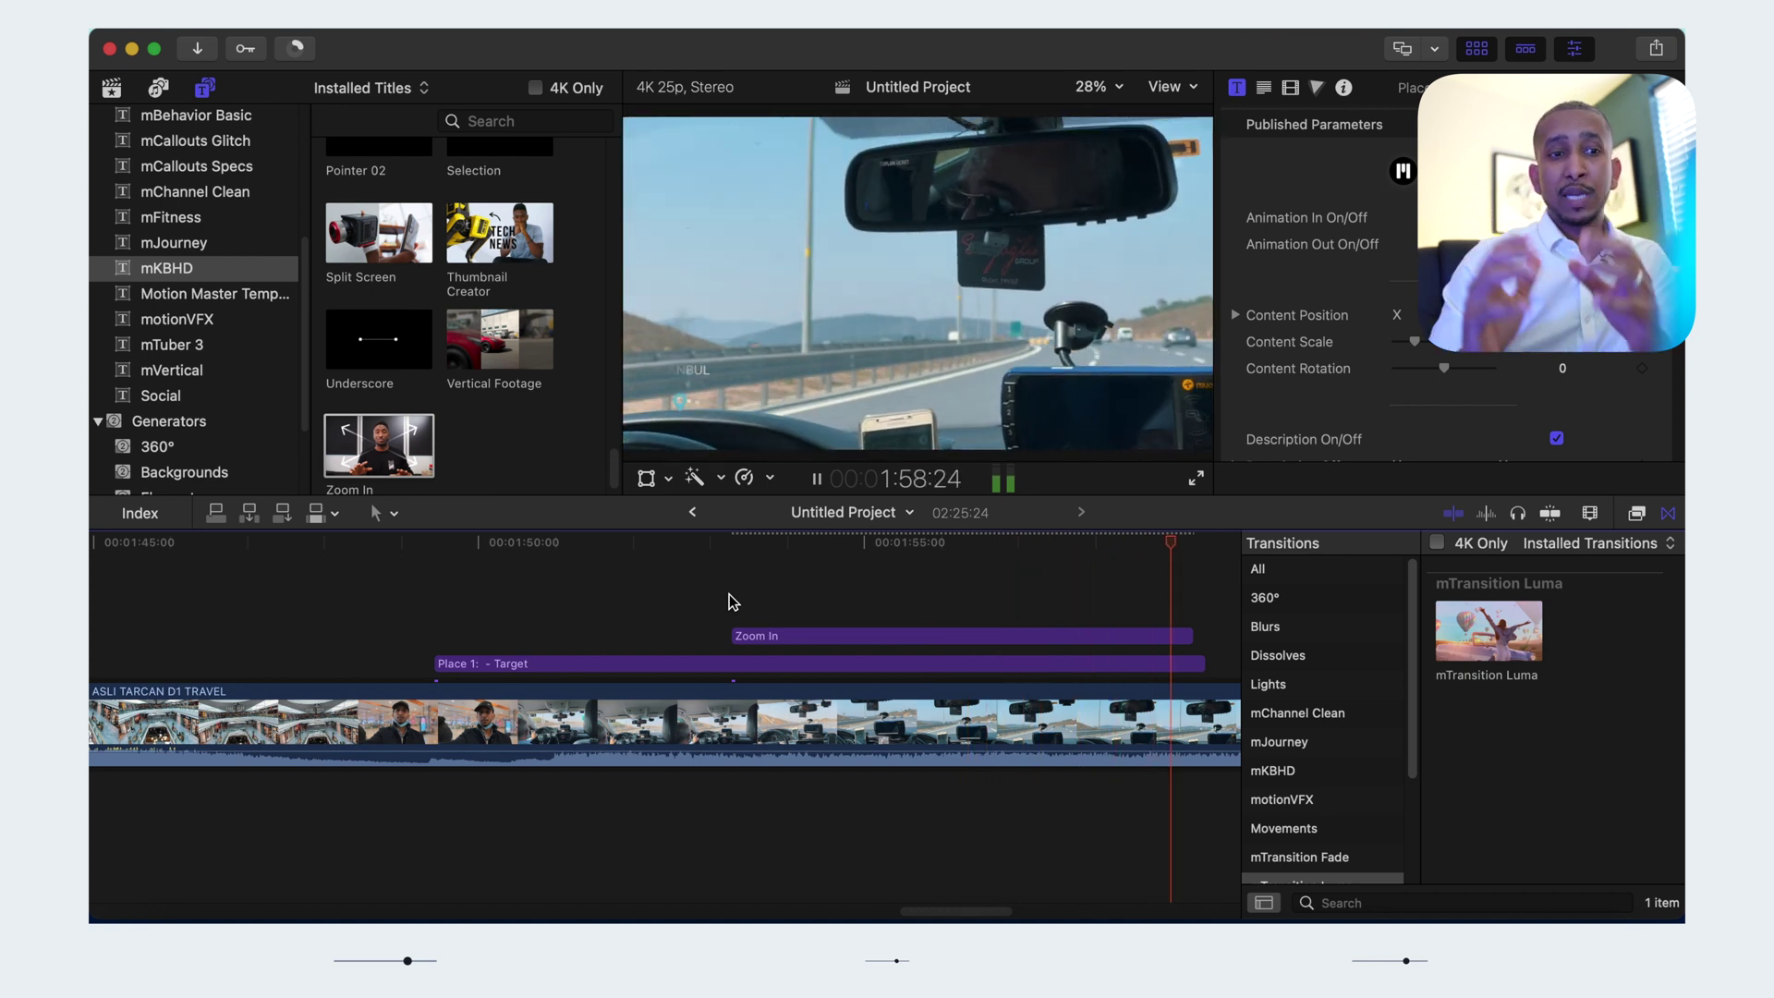
key("space")
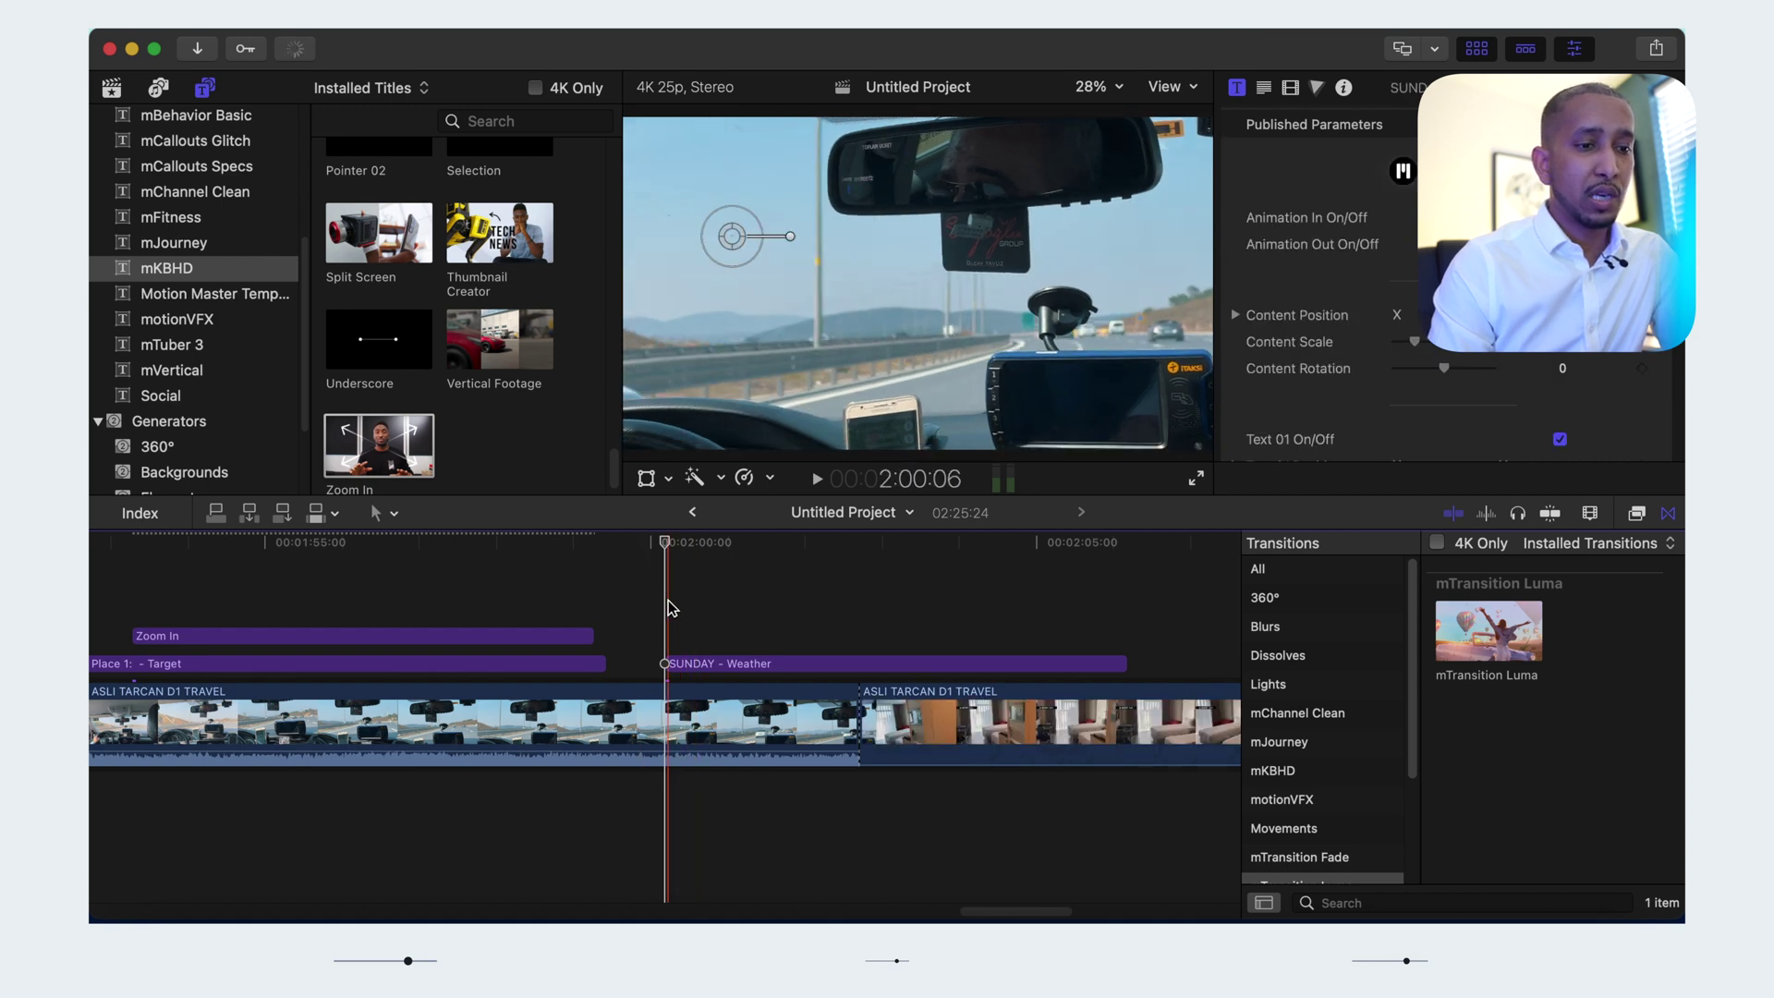
key("space")
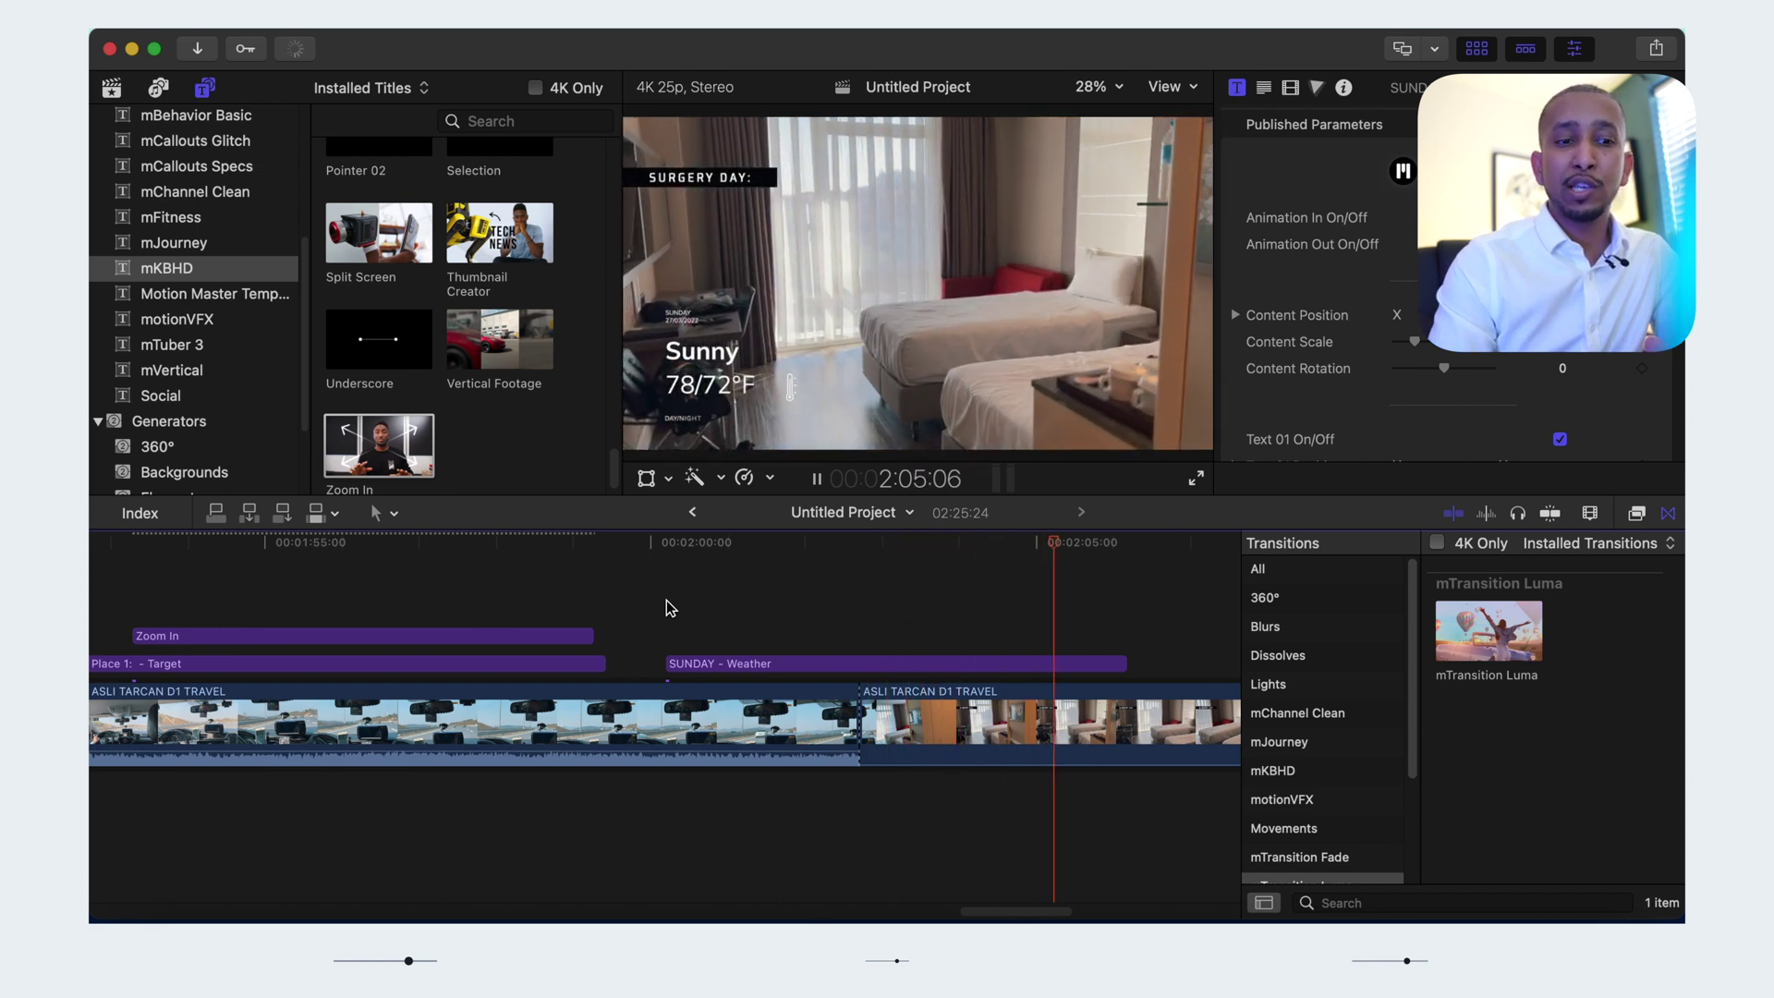
key("space")
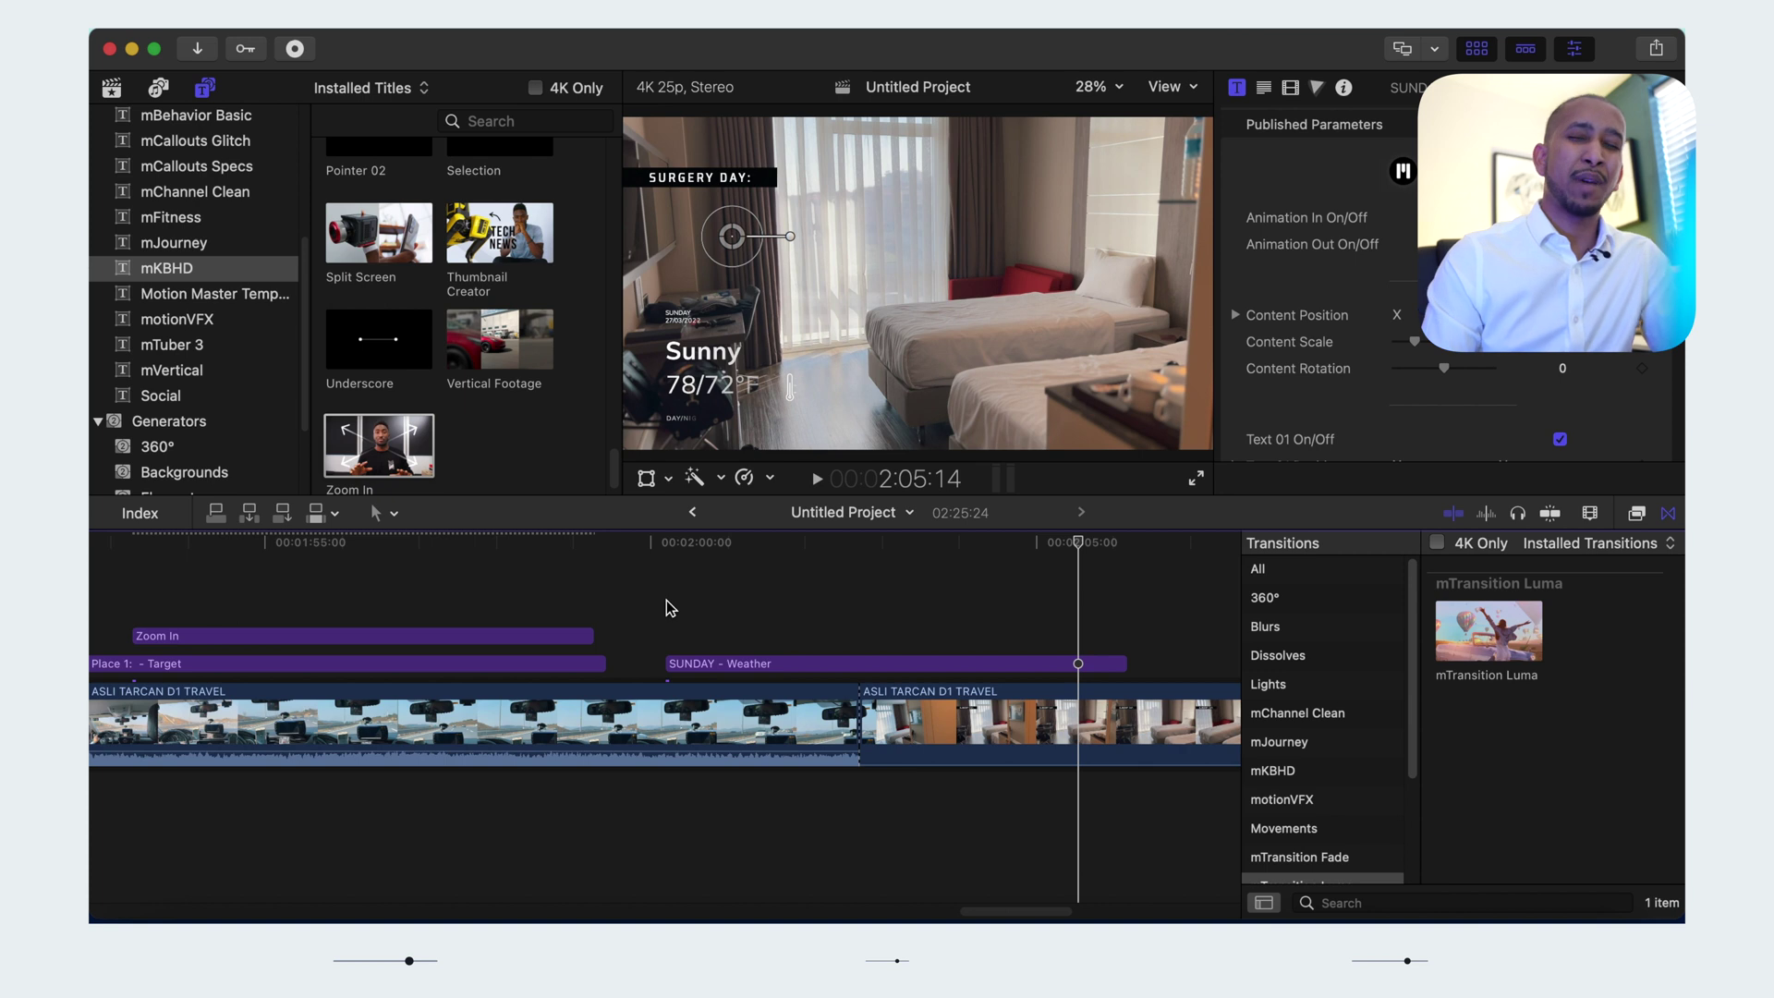
key("space")
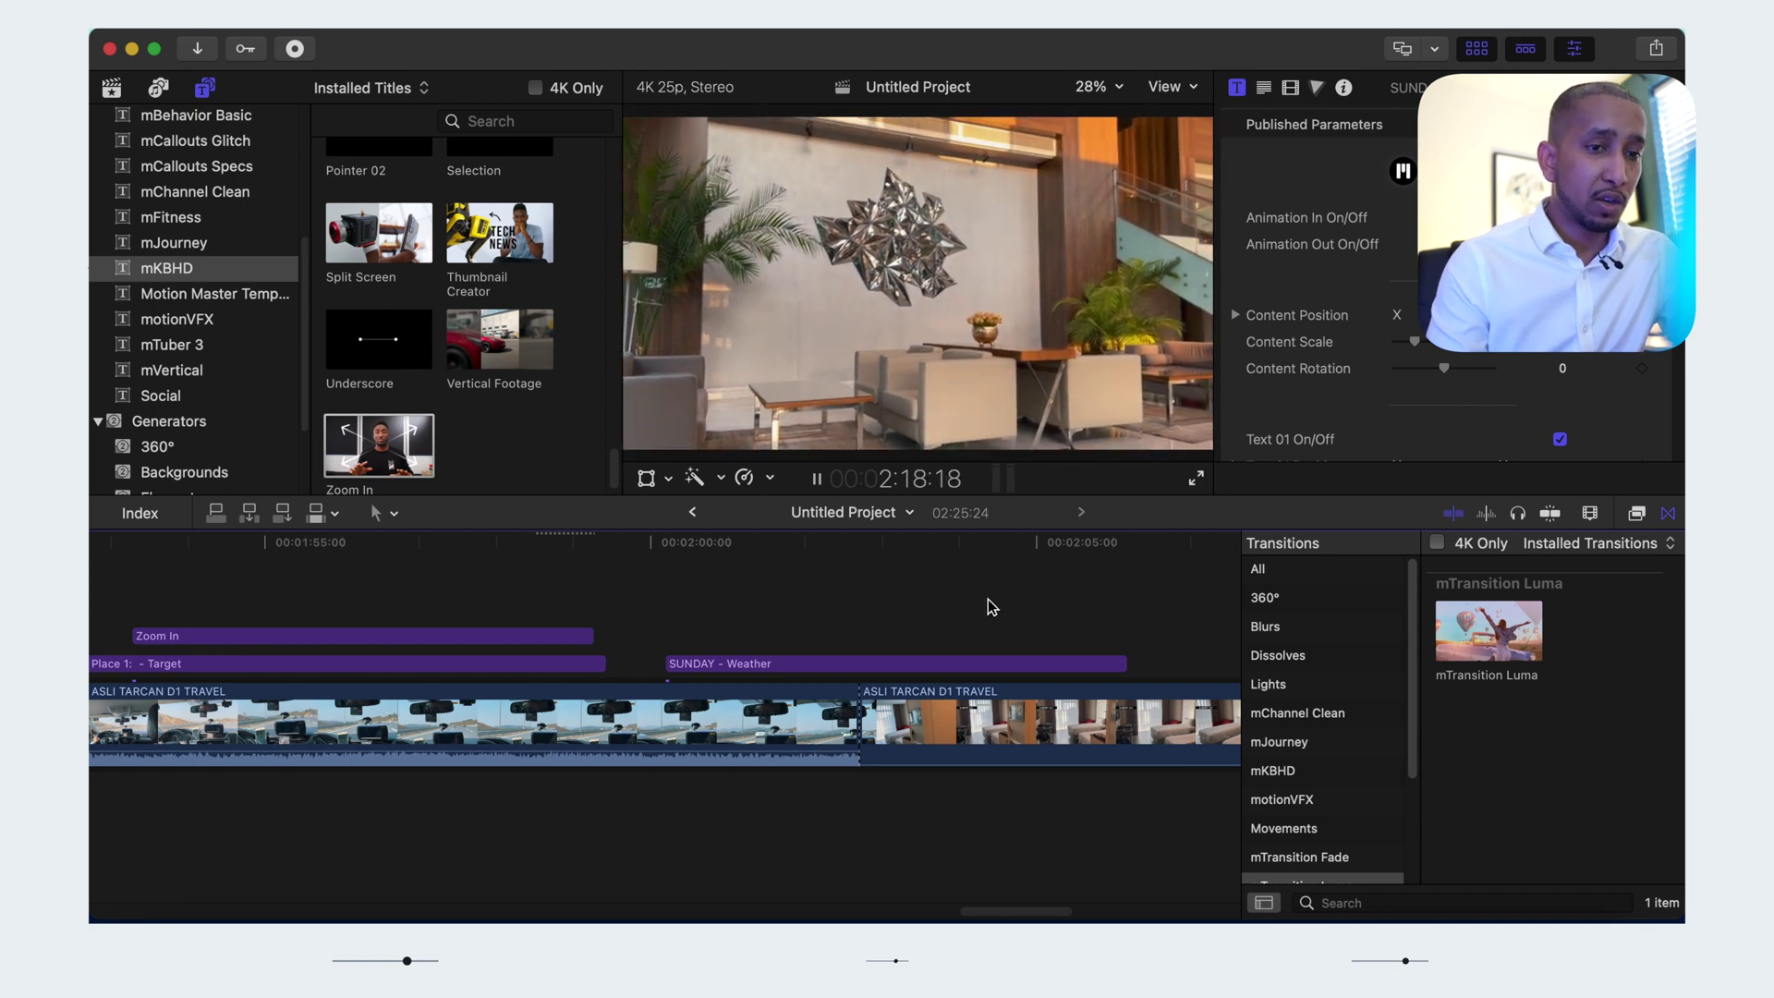
scroll(989, 599, "right", 5)
scroll(989, 599, "right", 3)
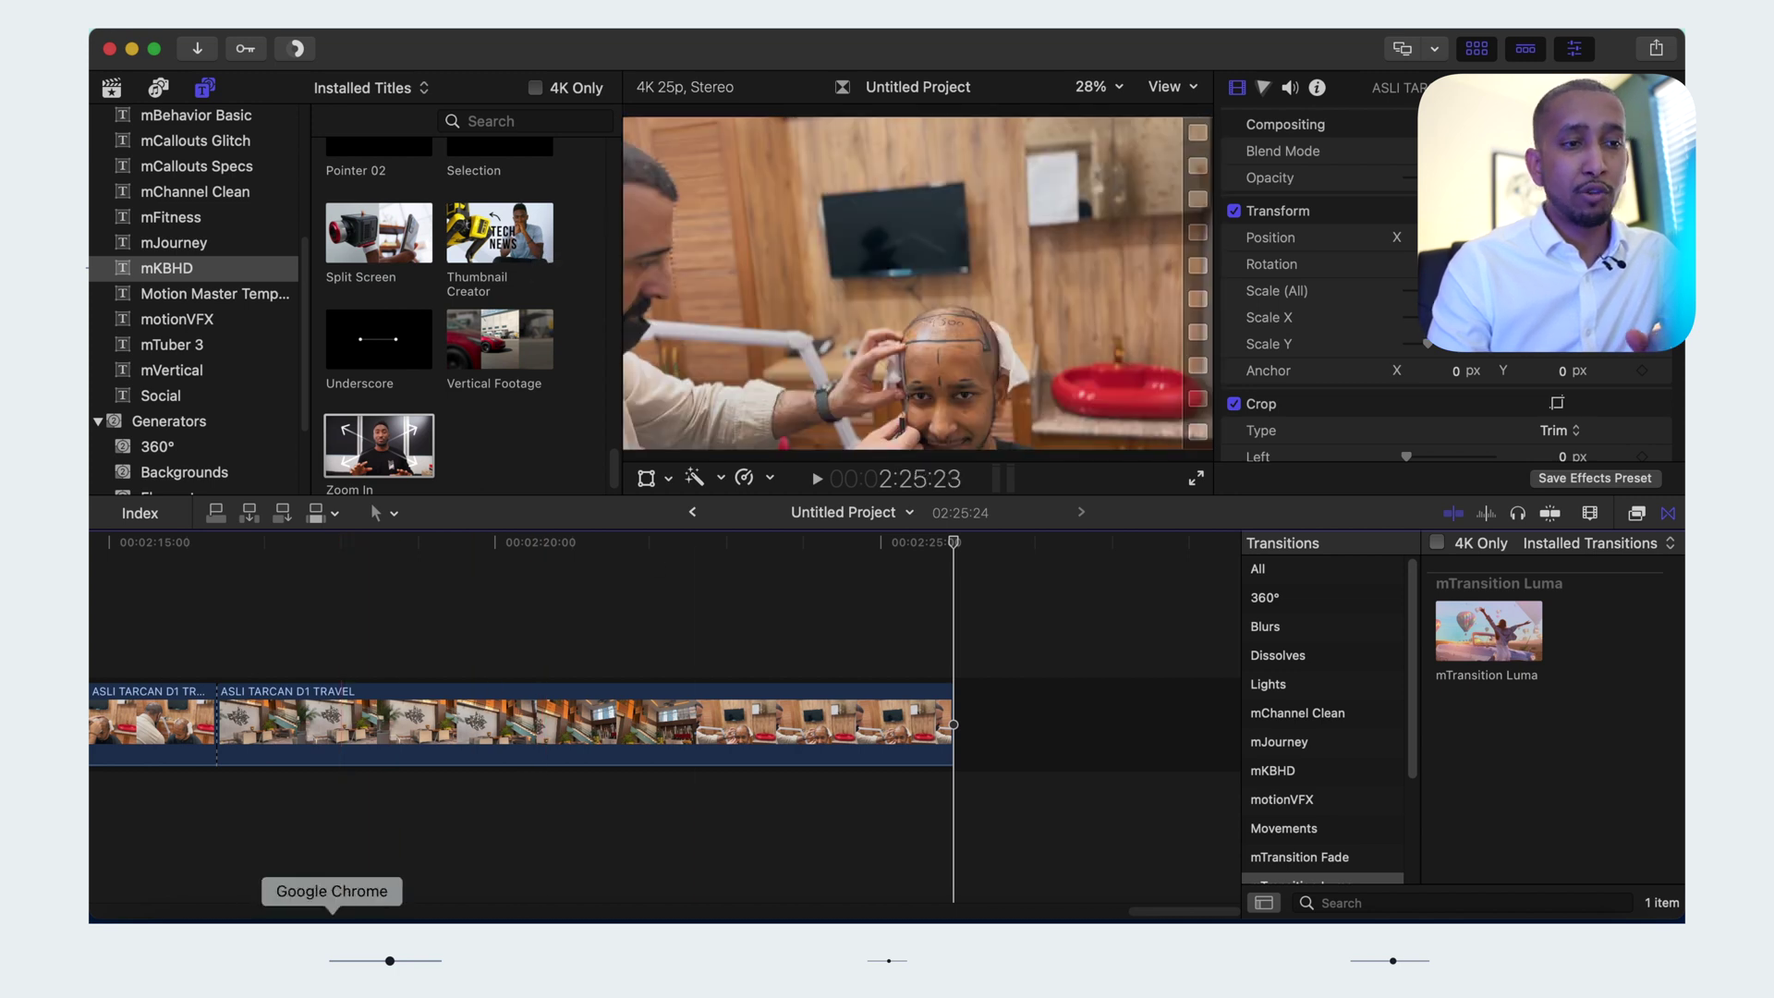
In Chrome, open the mAdjustment Layer product page and play its promo video
left_click(333, 919)
mouse_move(421, 388)
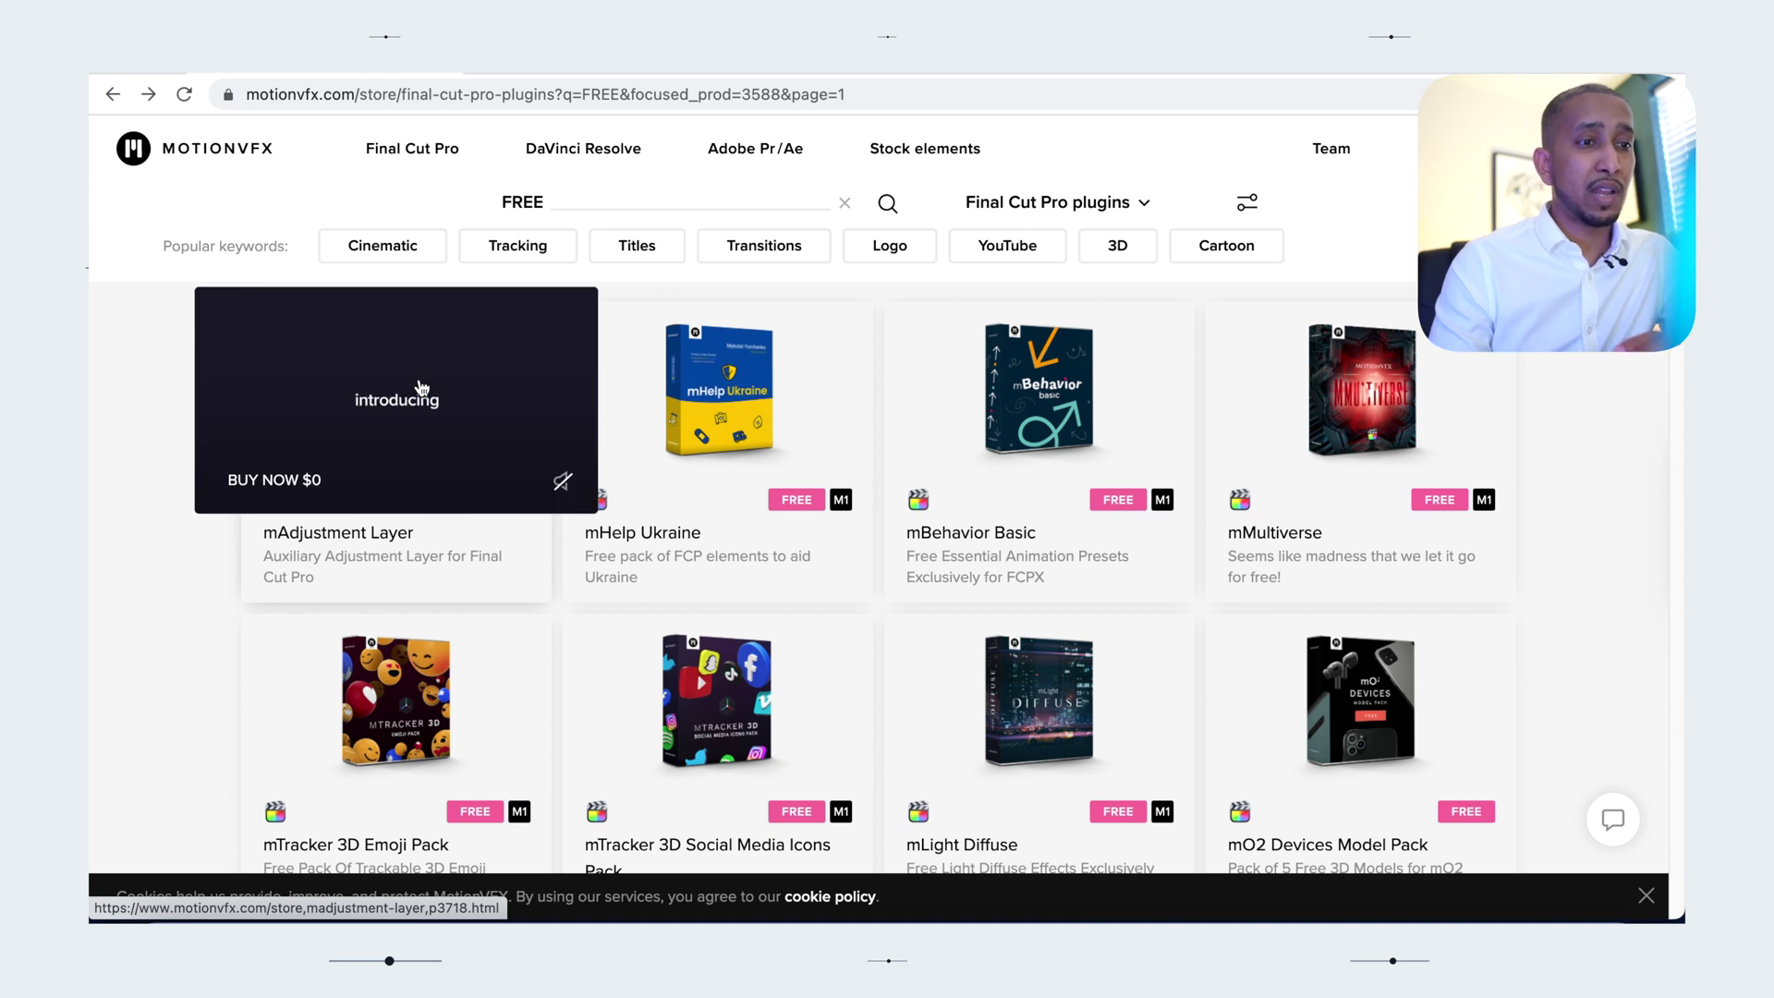
left_click(421, 388)
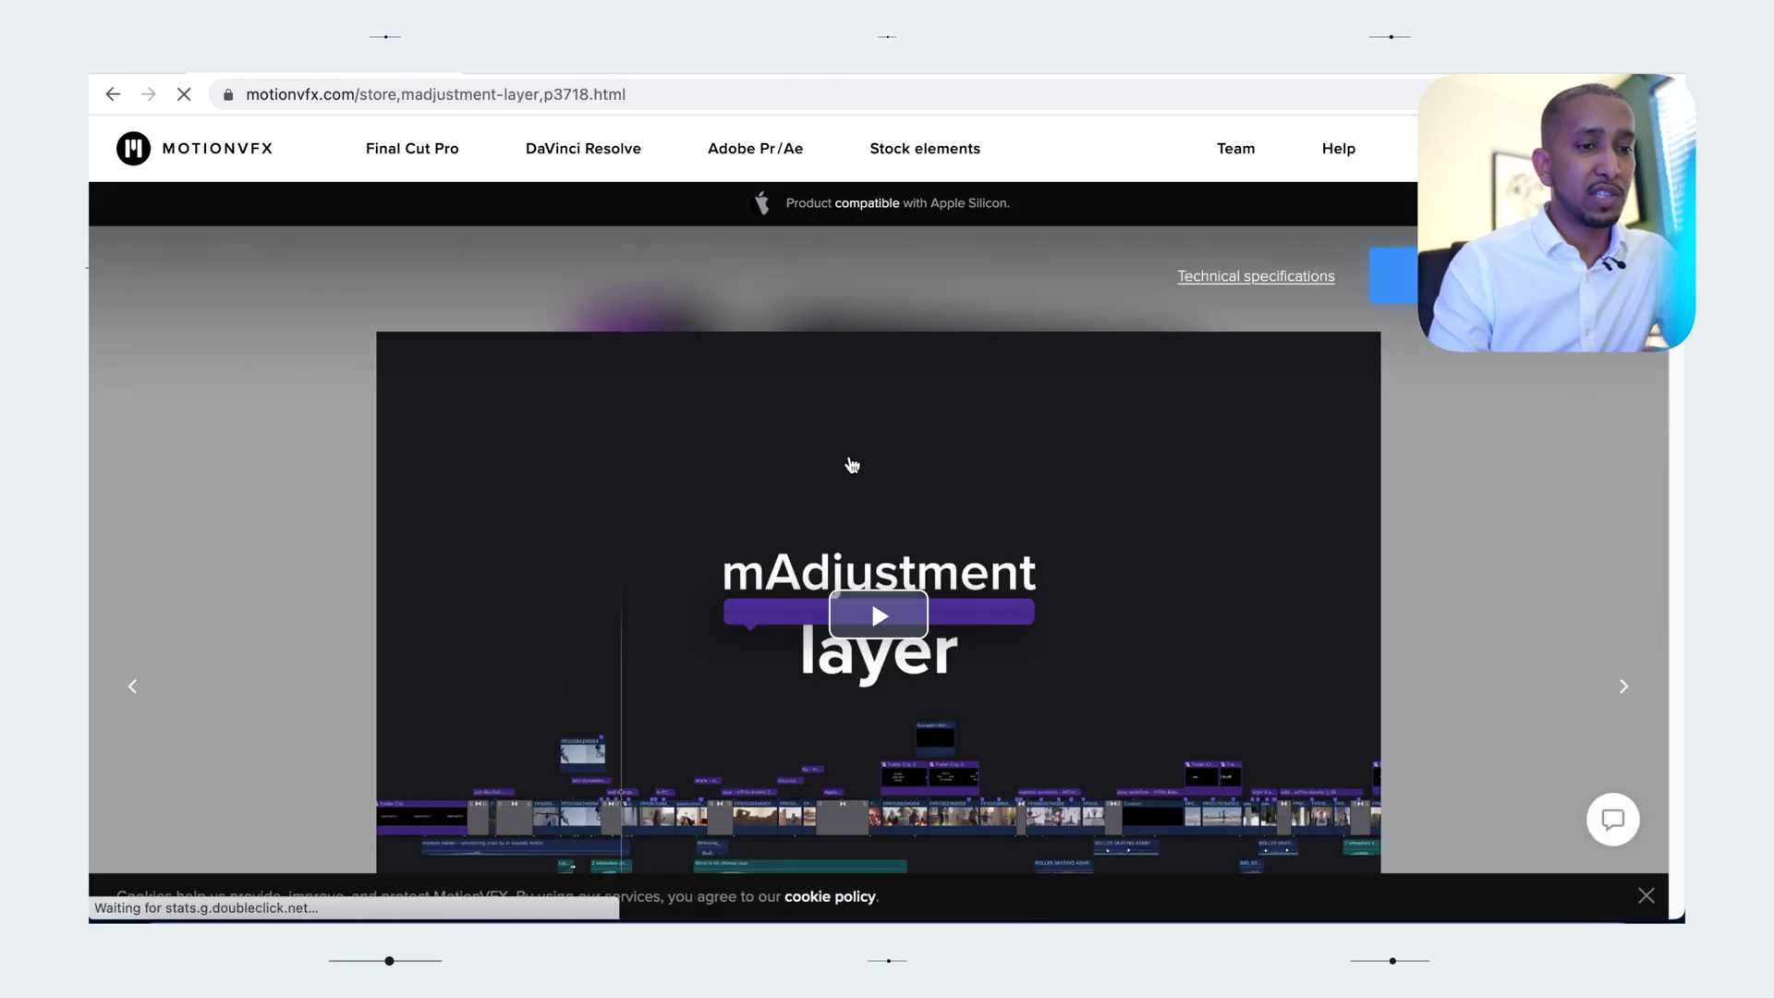
left_click(882, 495)
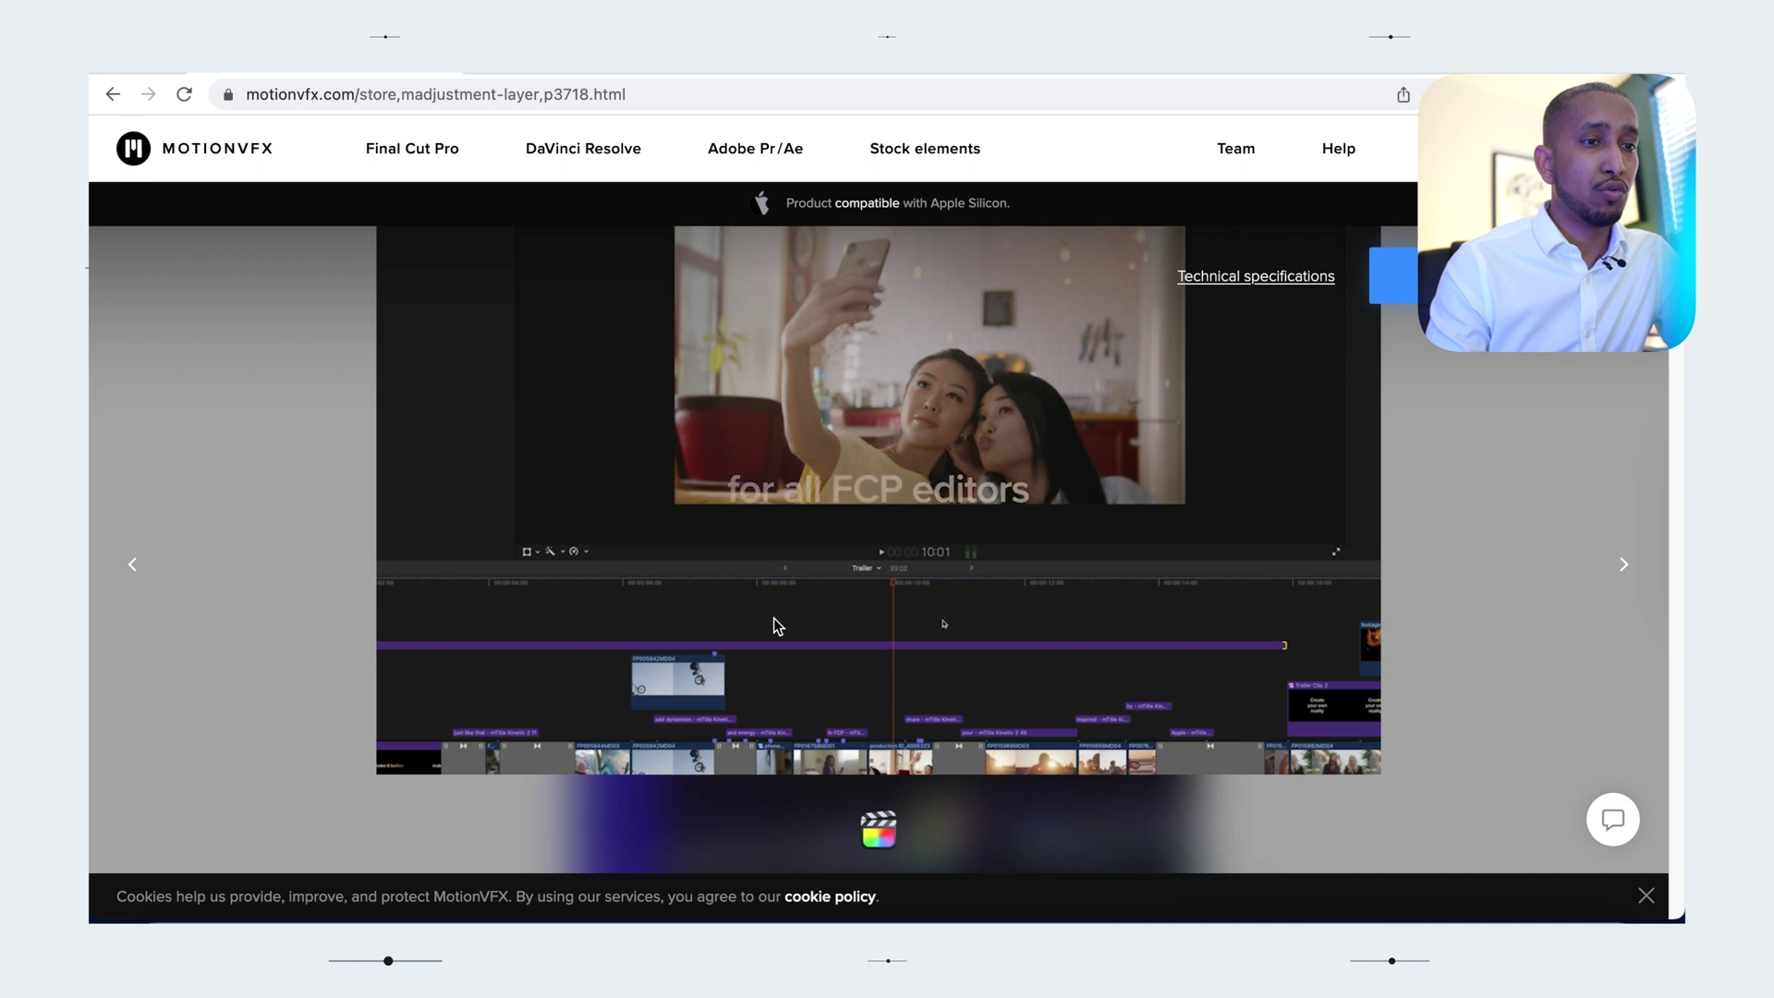
scroll(773, 626, "down", 1)
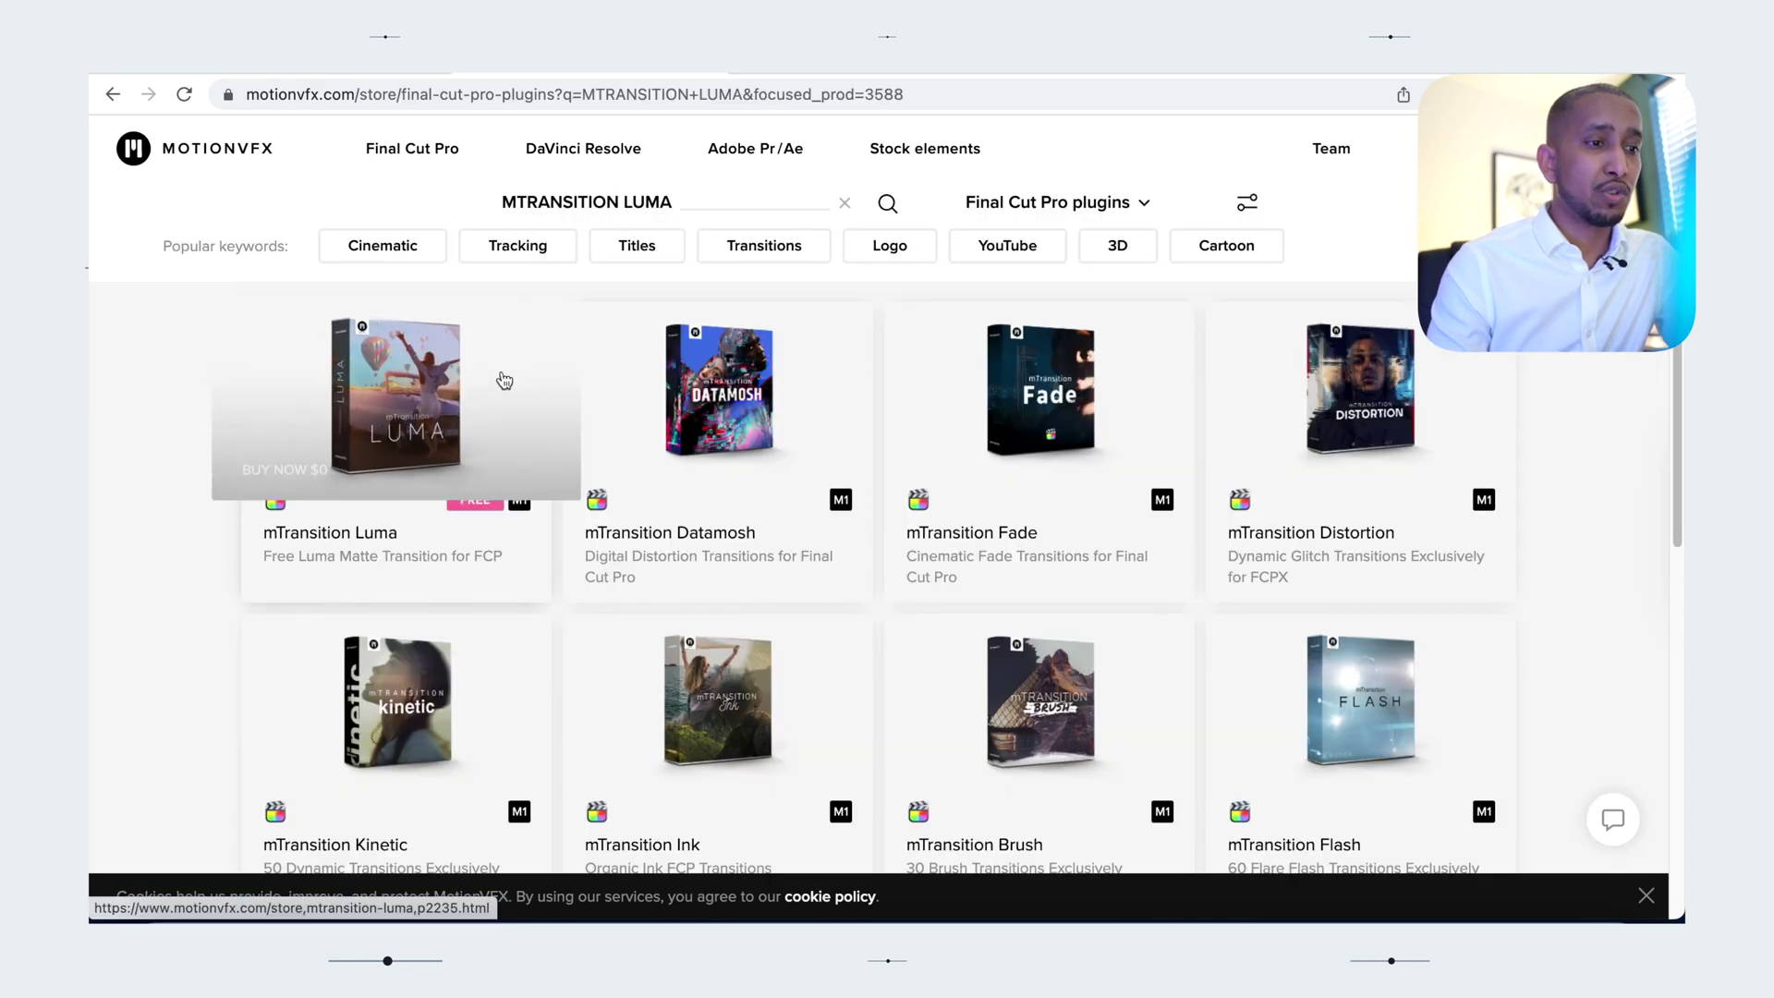
Open the mTransition Luma product page, then play and pause its embedded video
left_click(394, 371)
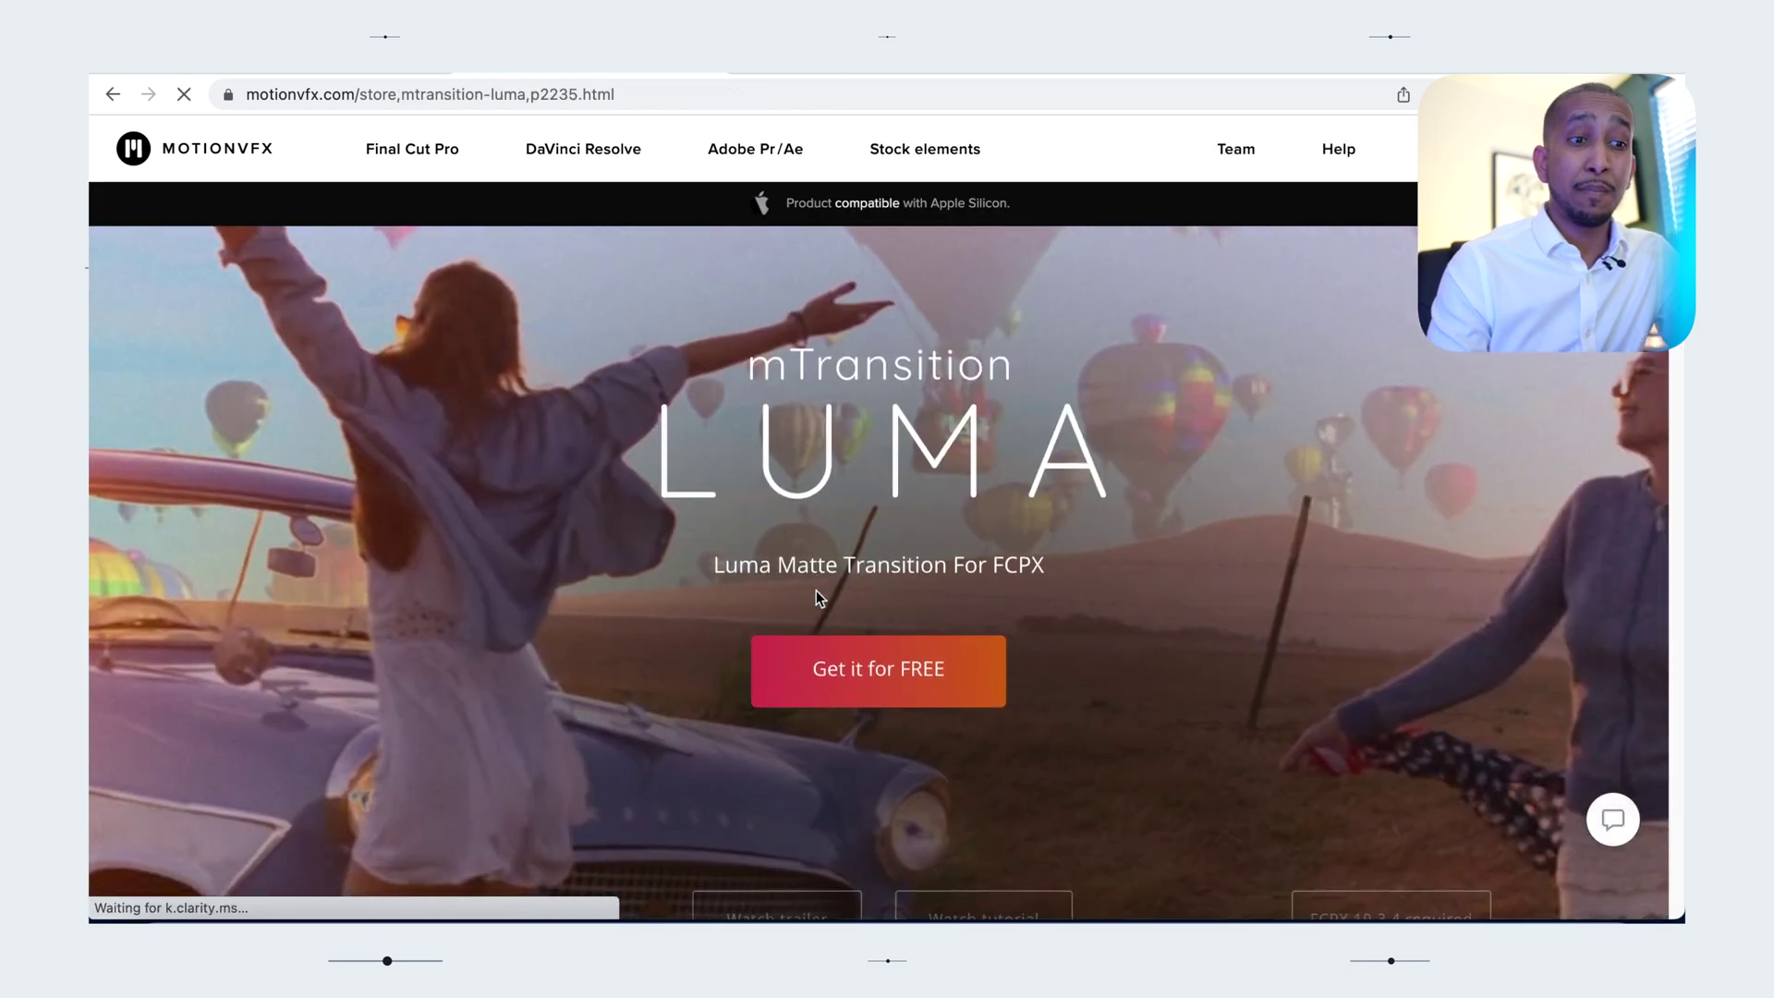
scroll(816, 597, "down", 6)
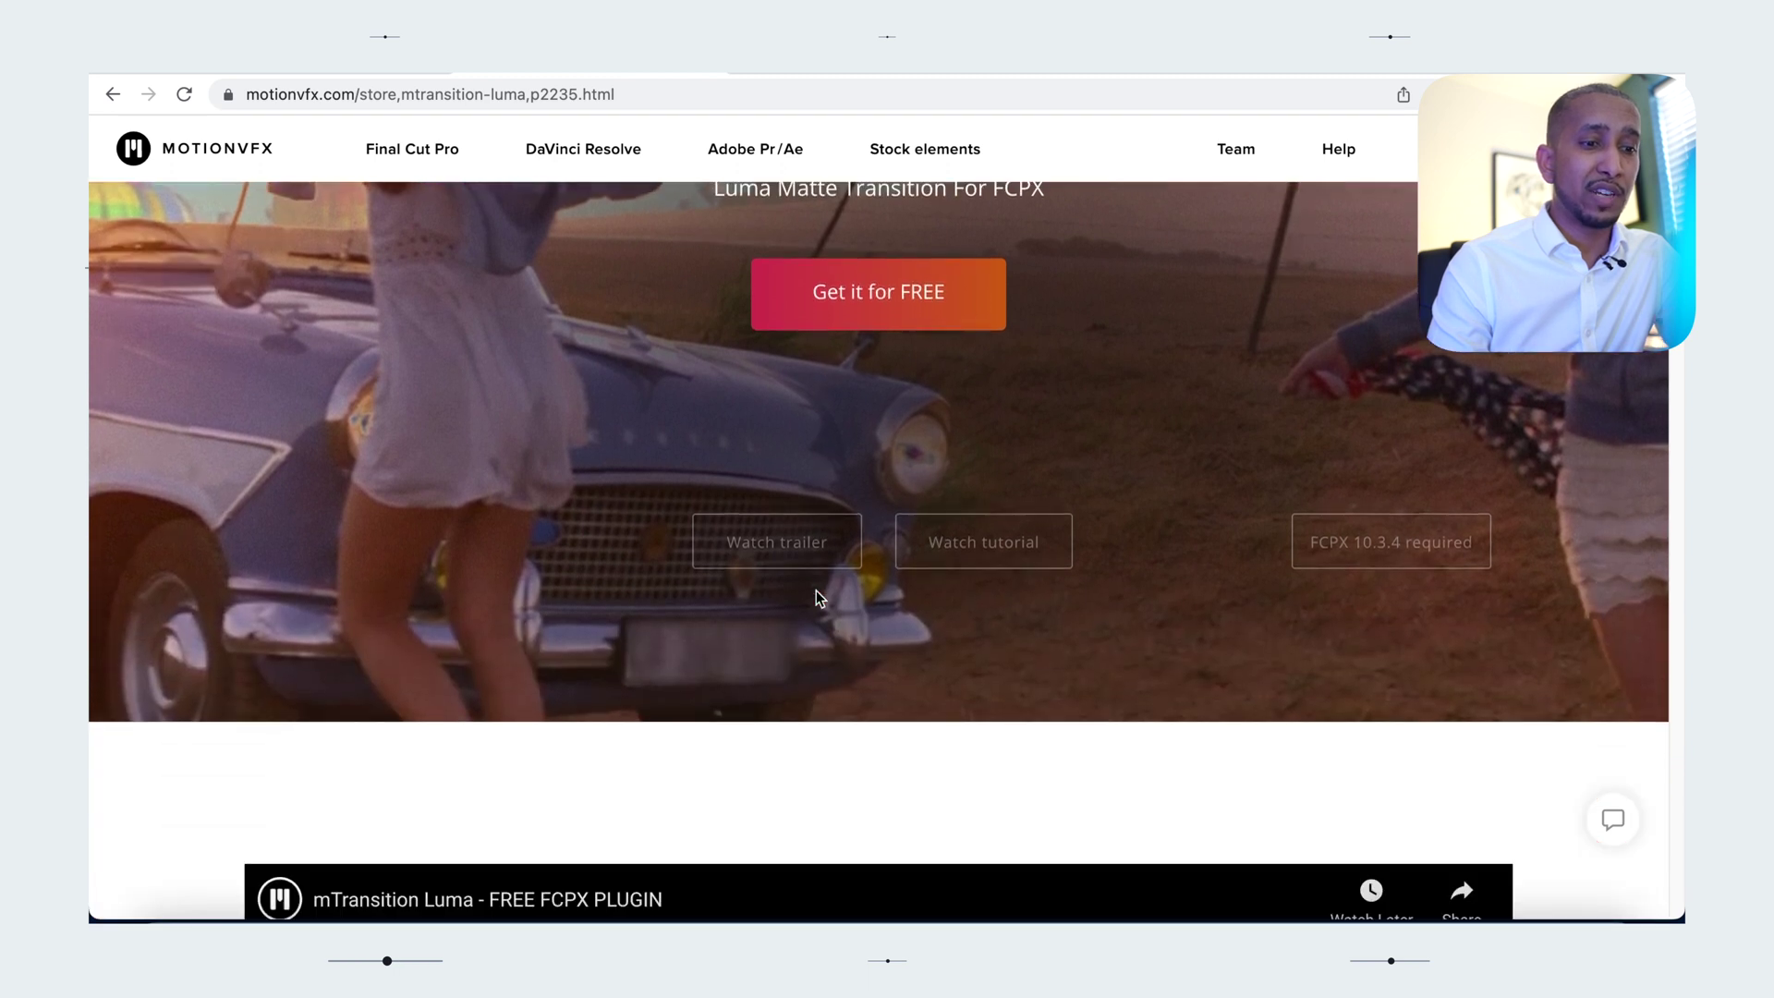
scroll(817, 597, "down", 5)
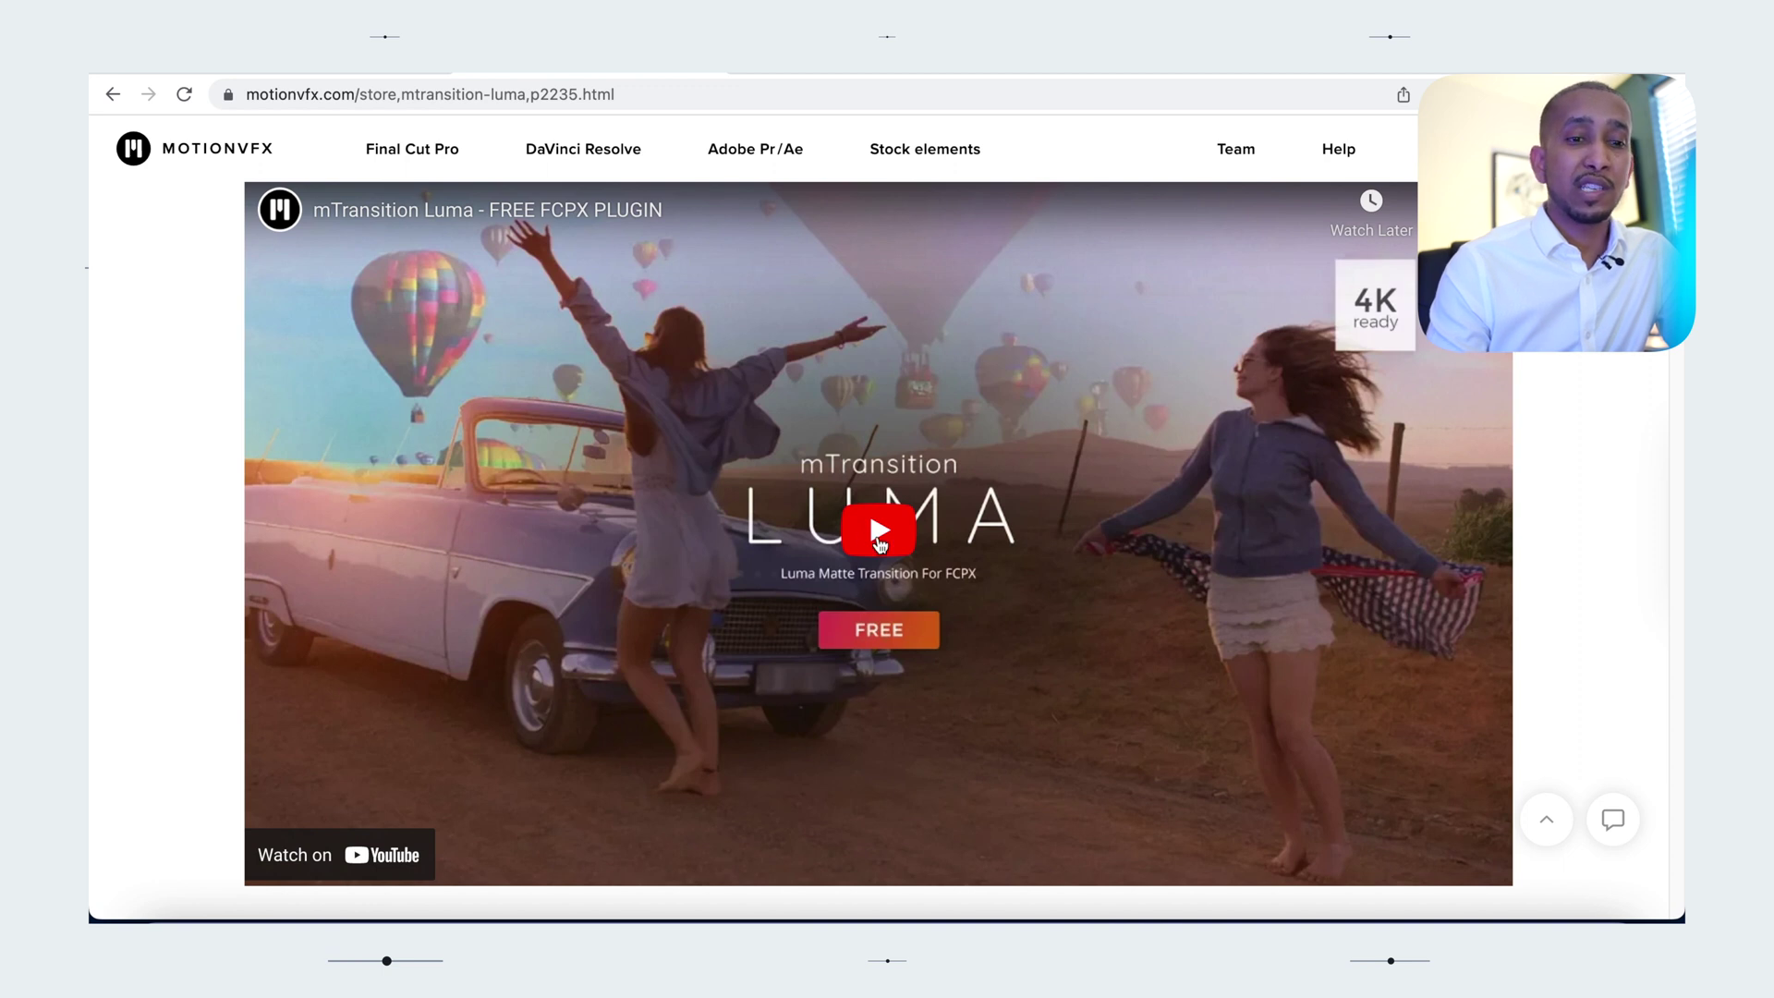
left_click(879, 536)
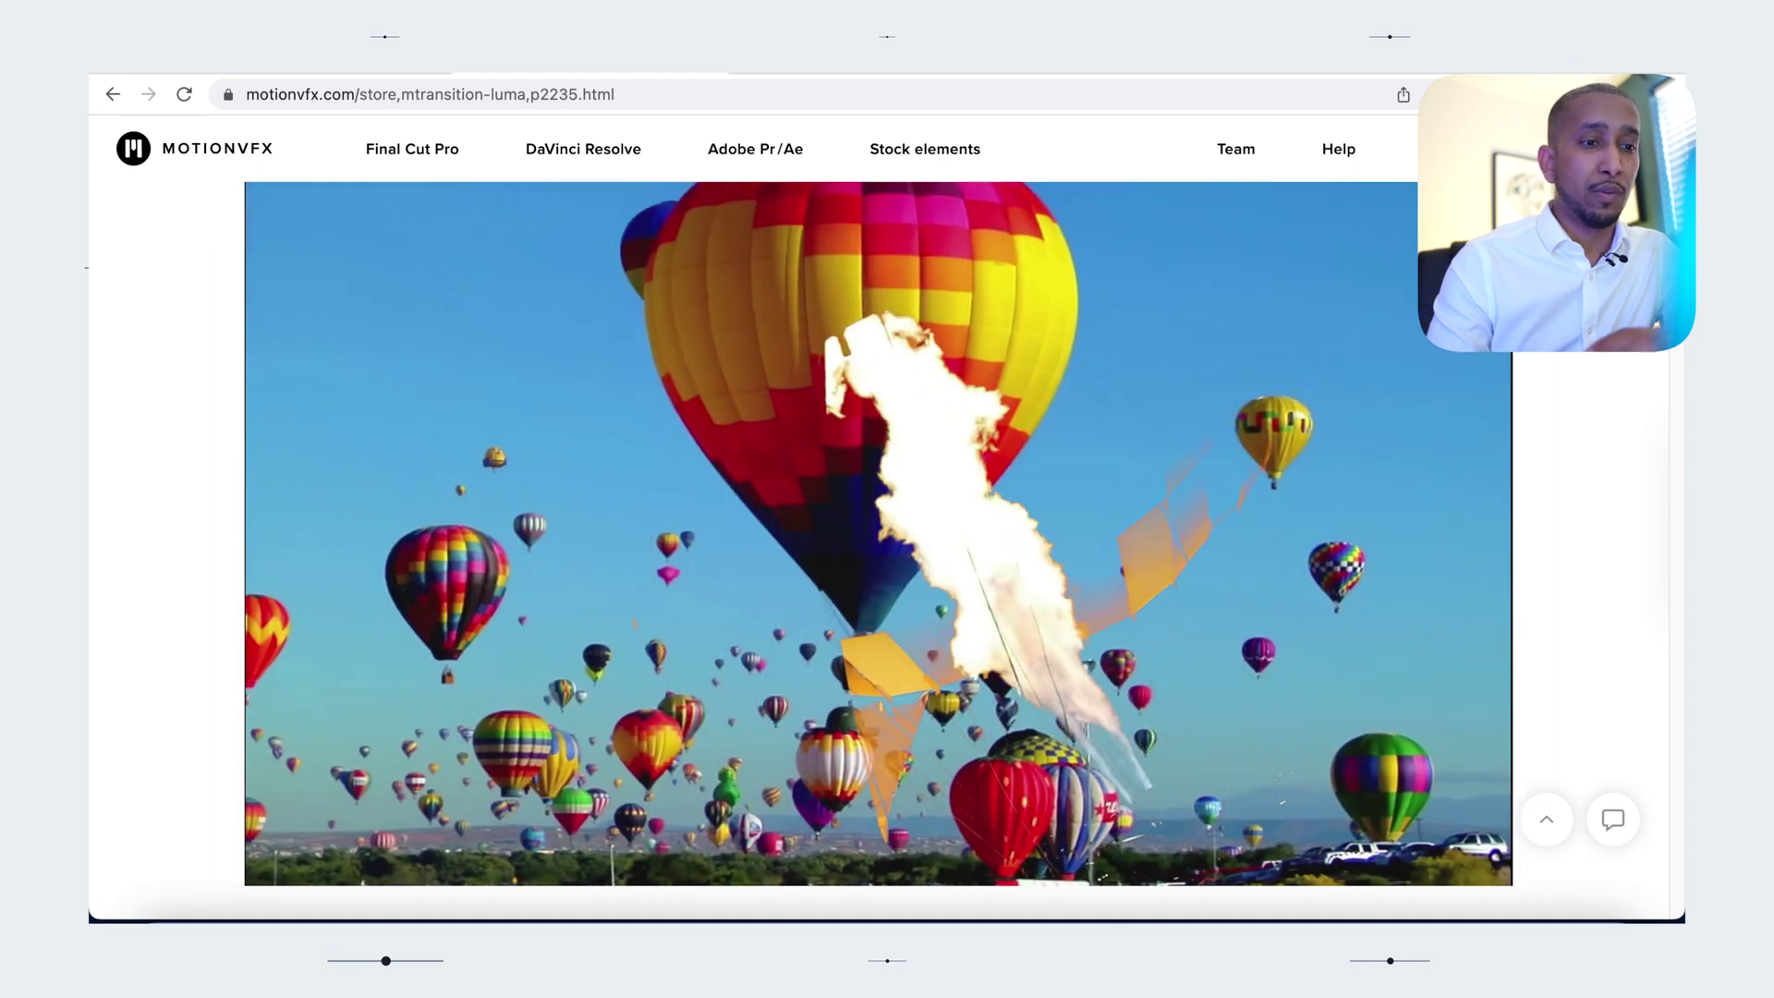
left_click(880, 543)
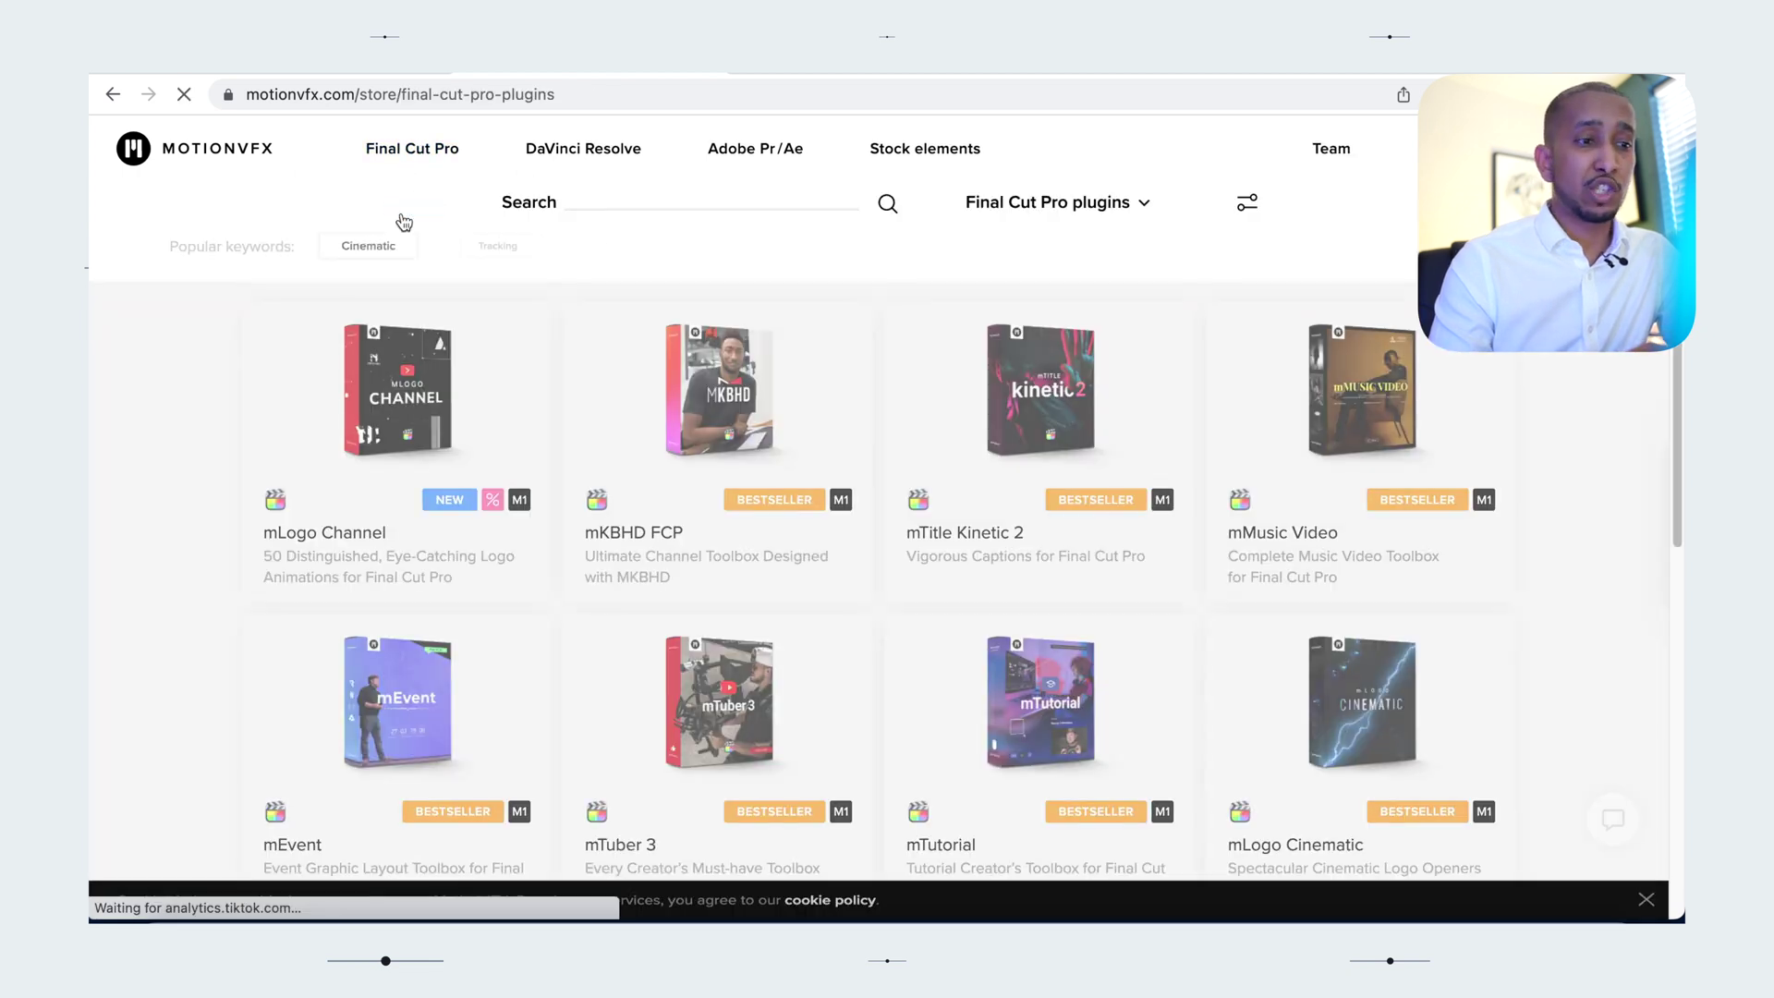
mouse_move(679, 379)
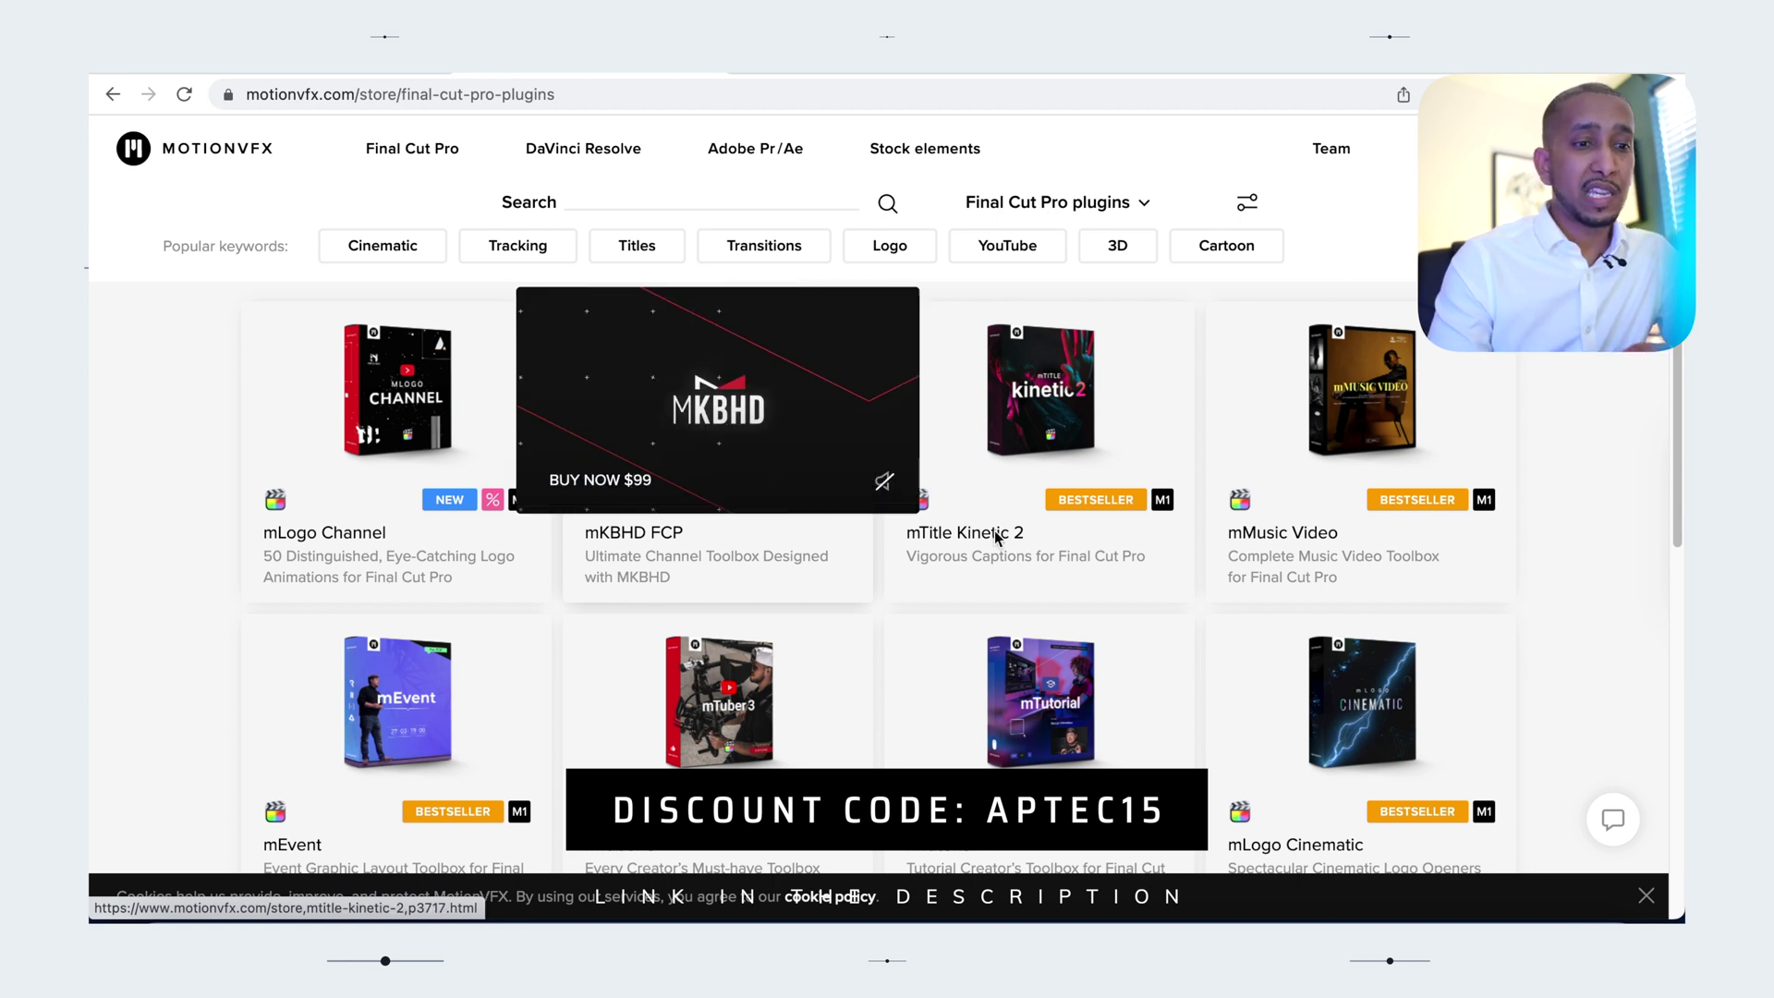
mouse_move(739, 687)
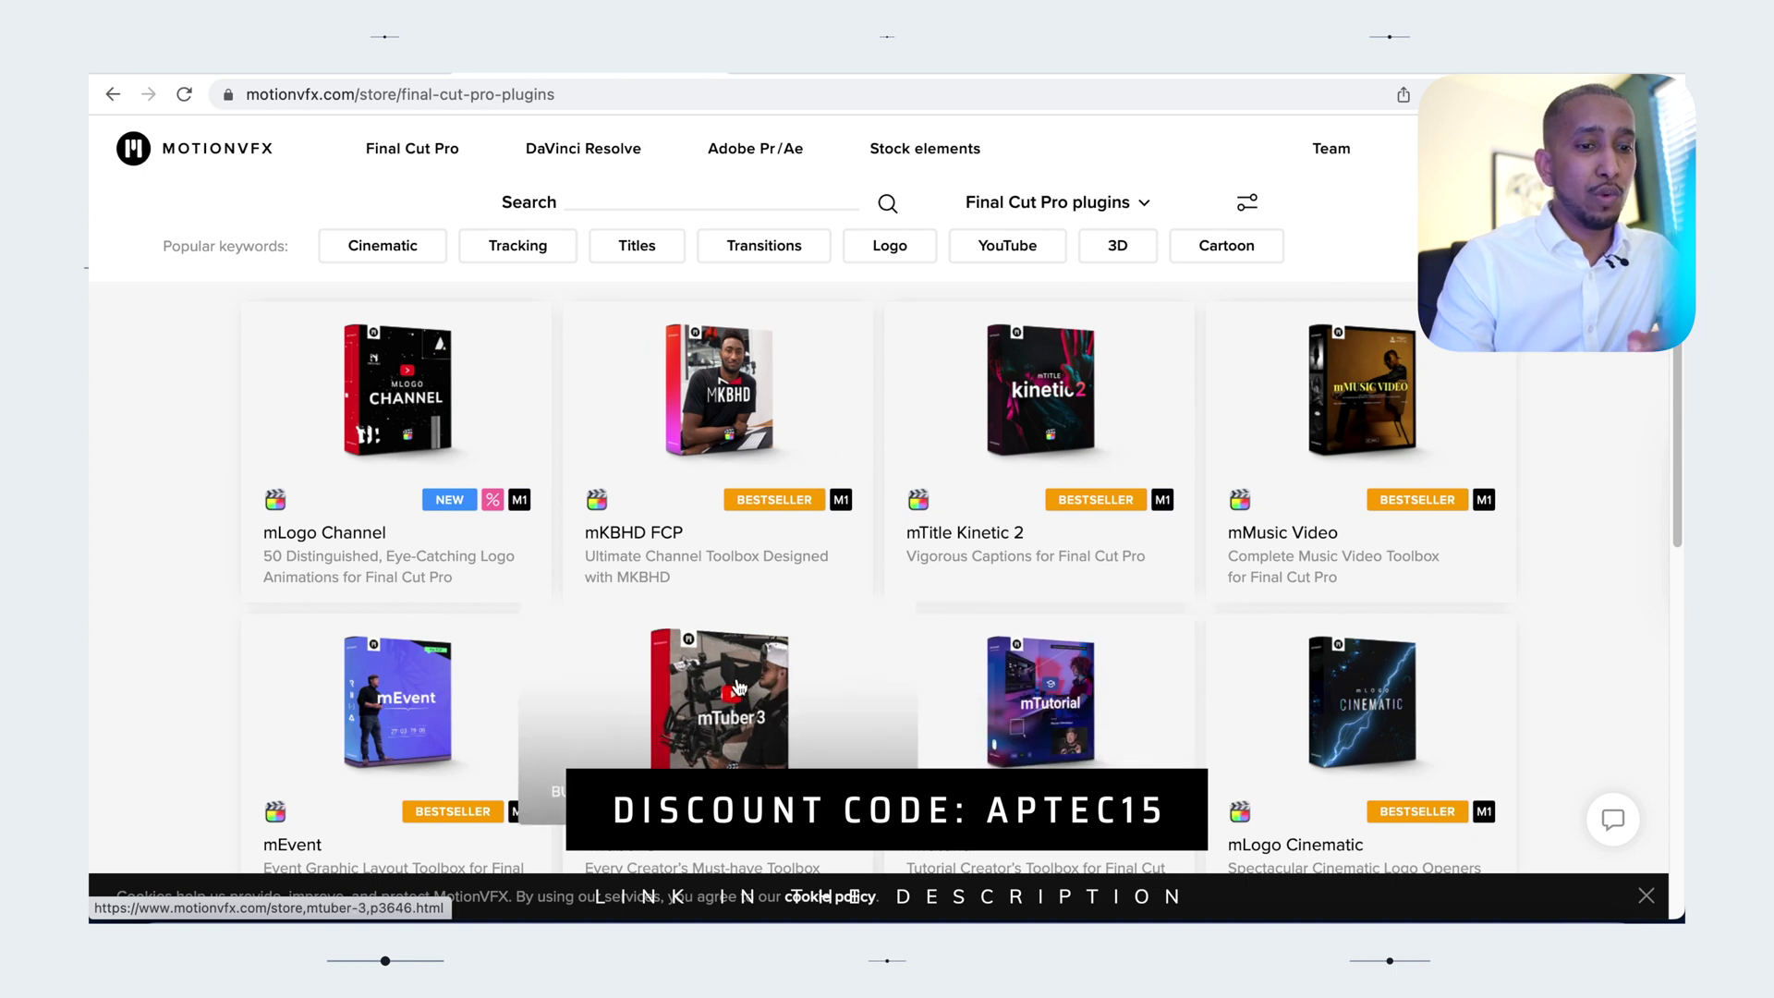
scroll(739, 686, "down", 2)
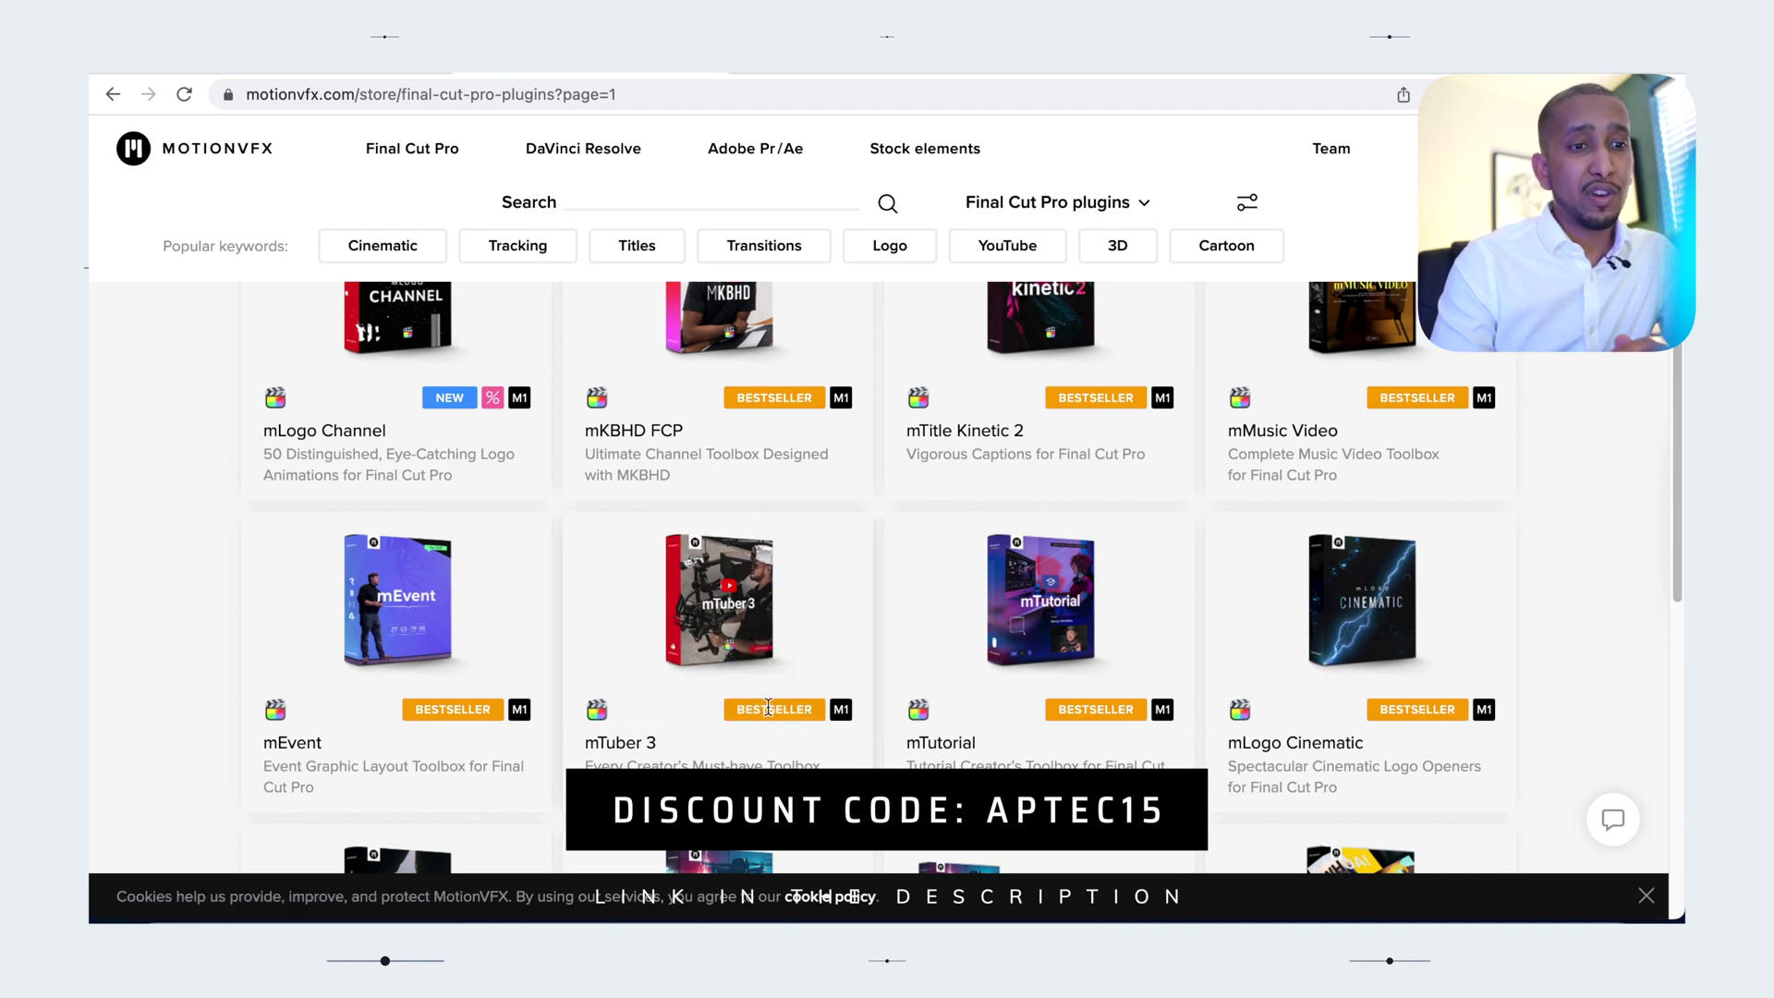
scroll(779, 586, "down", 5)
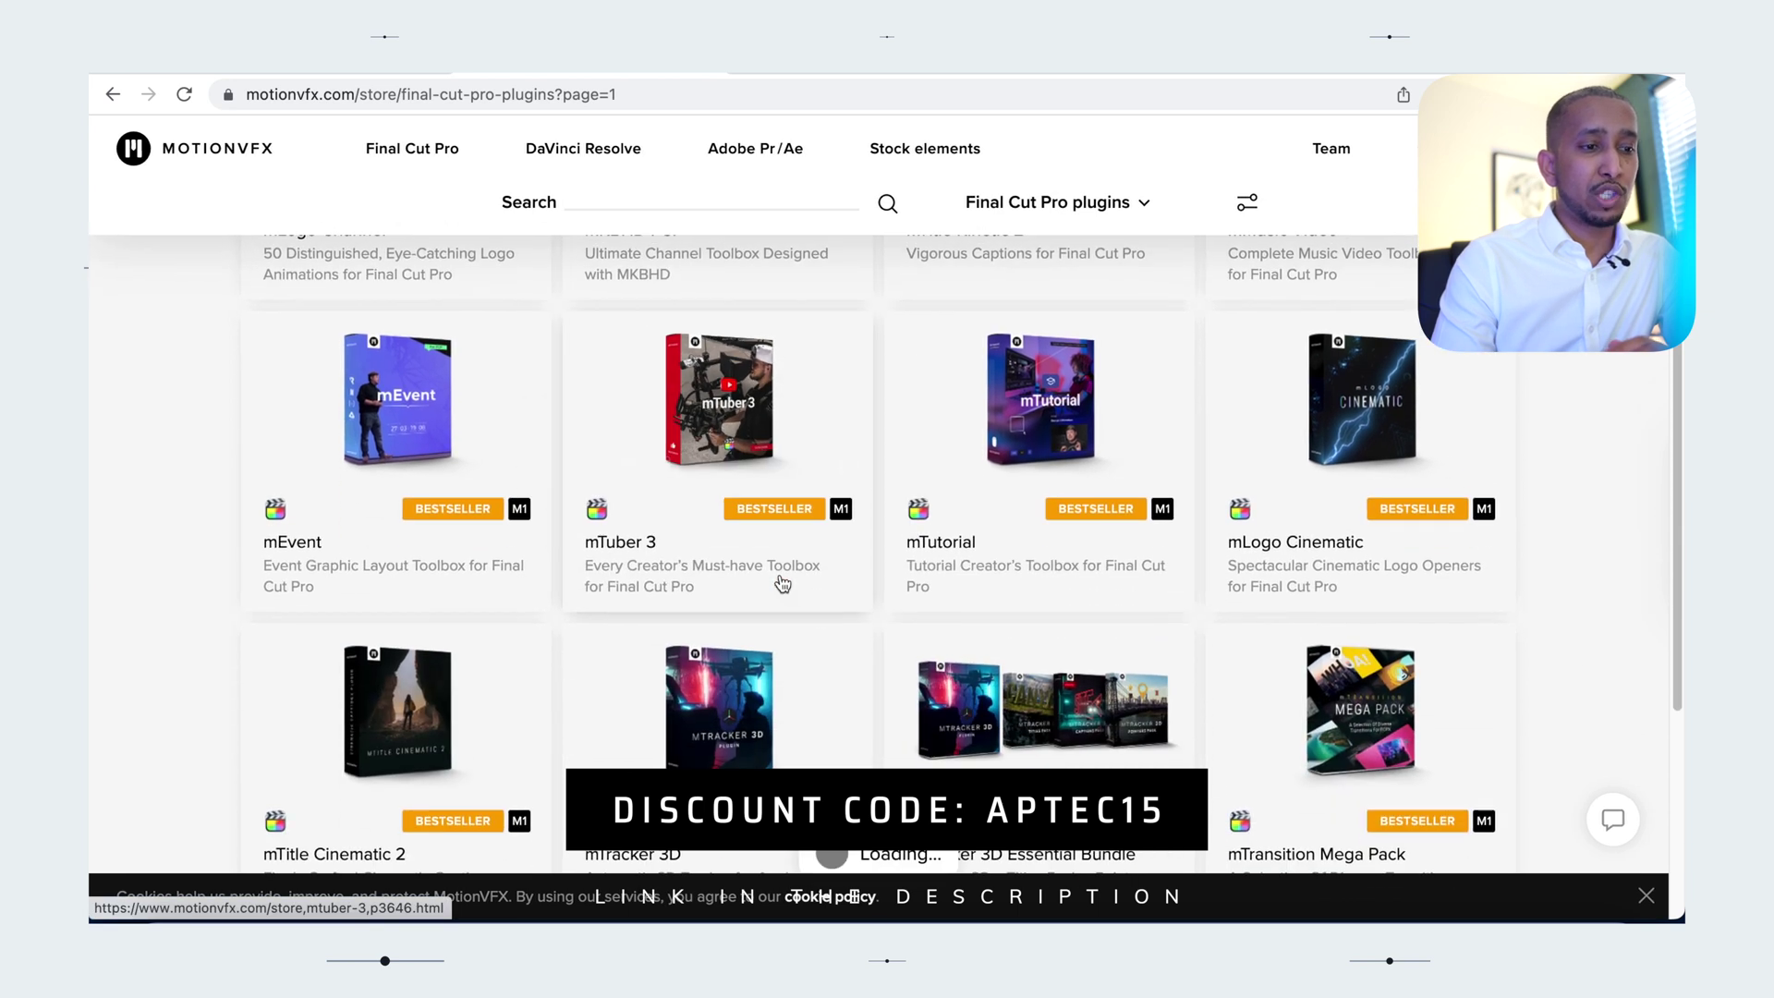